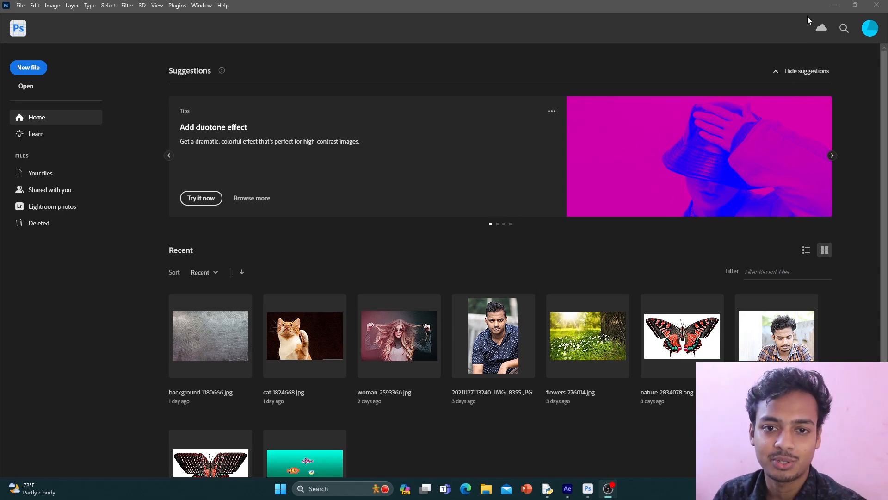
Step: Switch to After Effects and view its empty project
{"action": "key", "text": "alt+Tab"}
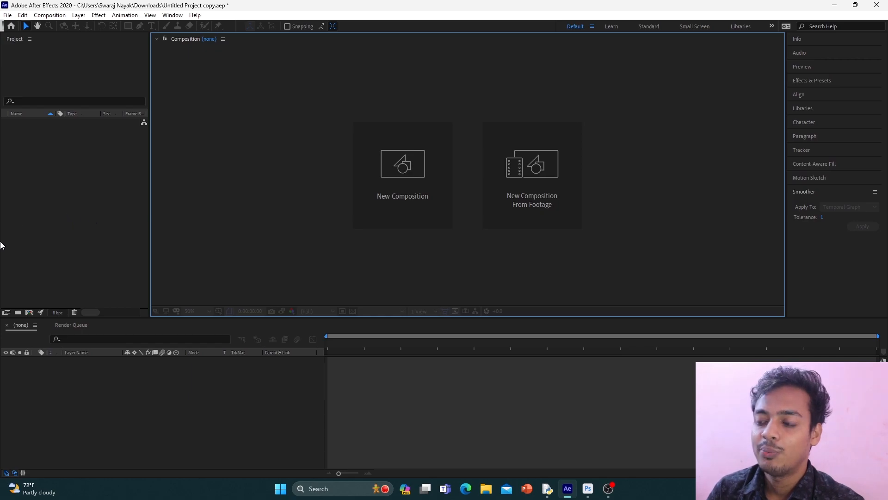
{"action": "left_click", "coordinate": [97, 202]}
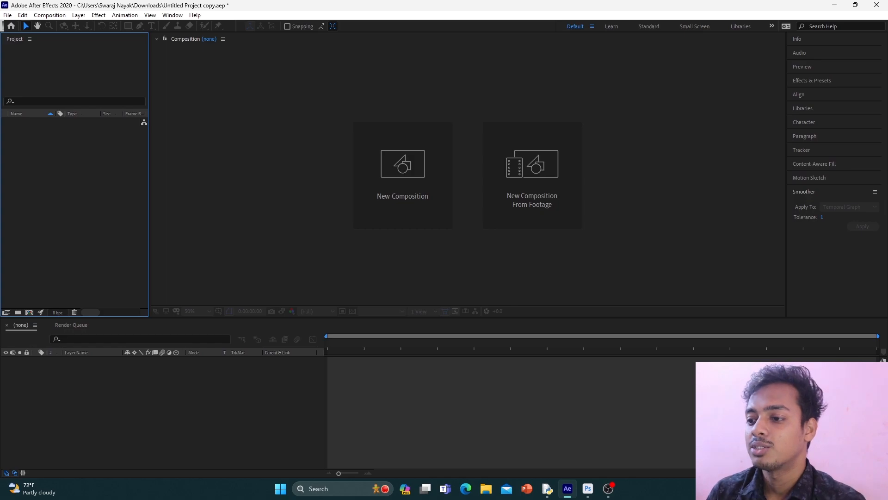
Step: Switch to Photoshop with the butterfly image, show the Layers panel and dismiss the beta update notice
{"action": "key", "text": "alt+Tab"}
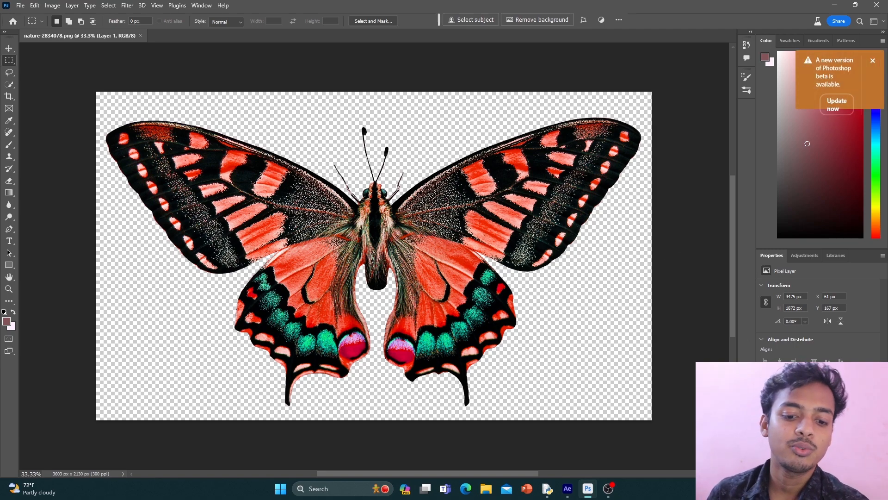
{"action": "key", "text": "F7"}
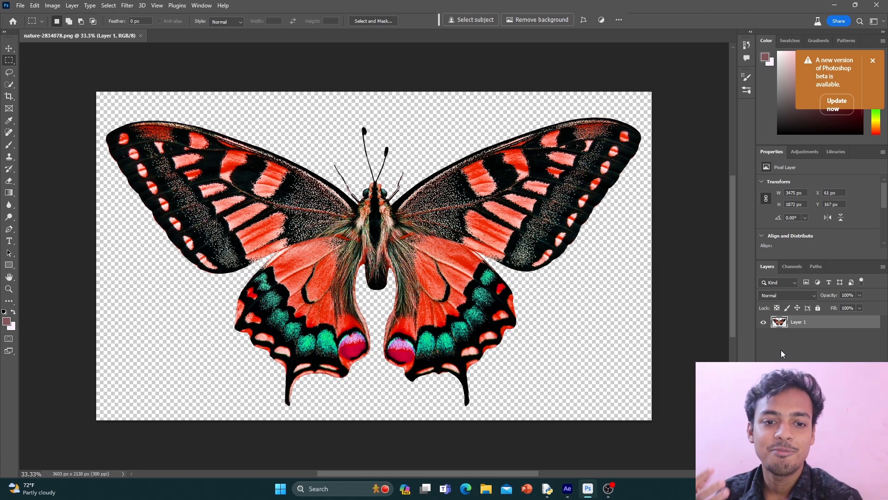
{"action": "left_click", "coordinate": [873, 60]}
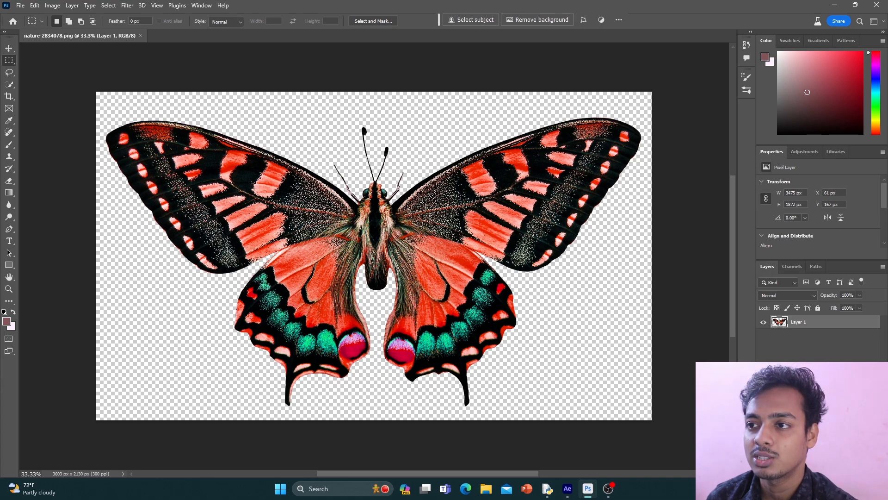
{"action": "key", "text": "alt+Tab"}
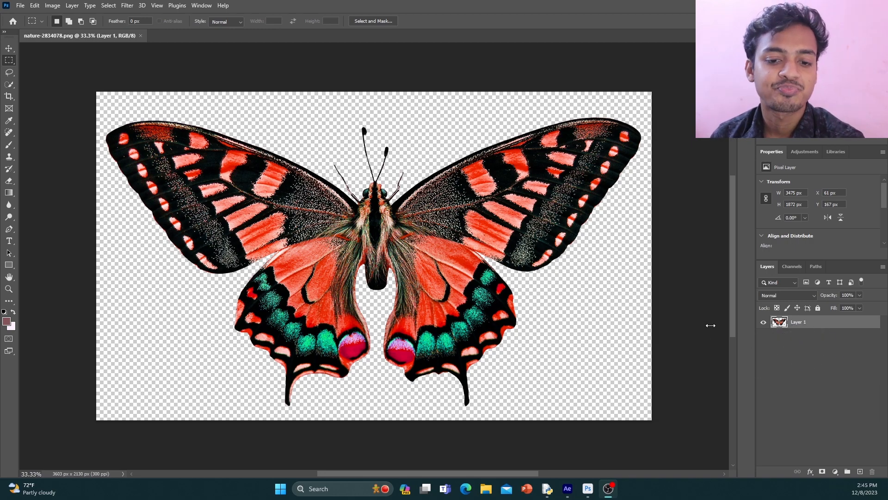
{"action": "left_click", "coordinate": [340, 271]}
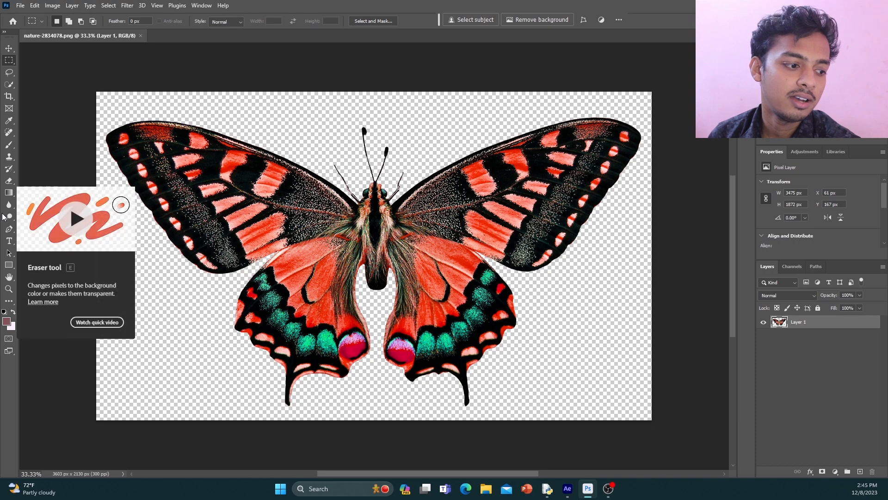
Step: Start a Pen tool path at the right wing's upper joint, running around the canvas's right-hand corners to the middle of its lower edge
{"action": "left_click", "coordinate": [9, 233]}
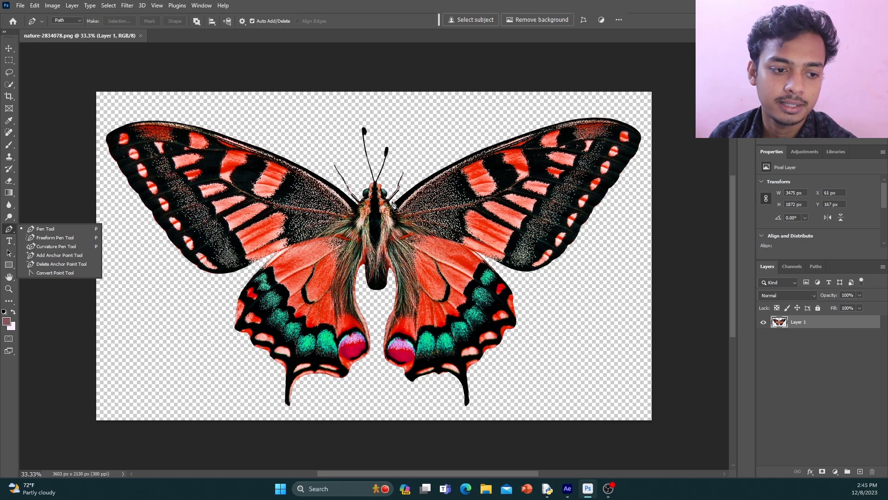
{"action": "left_click", "coordinate": [391, 202]}
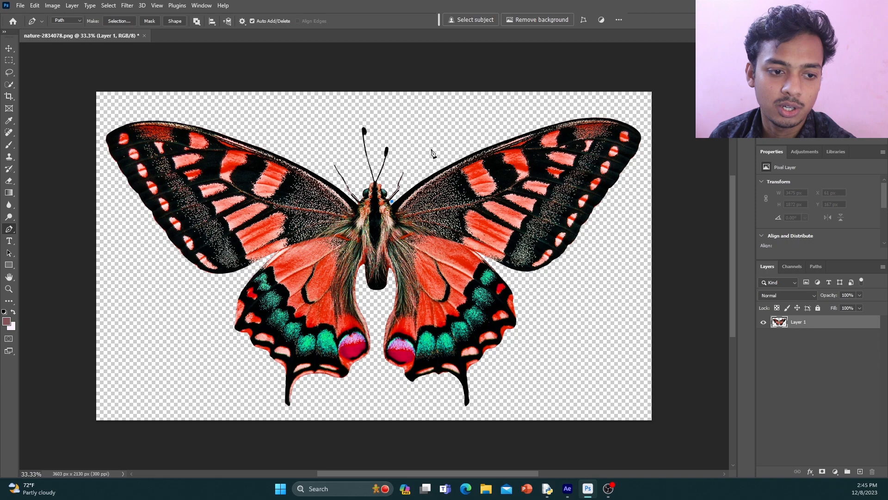
{"action": "left_click", "coordinate": [451, 136]}
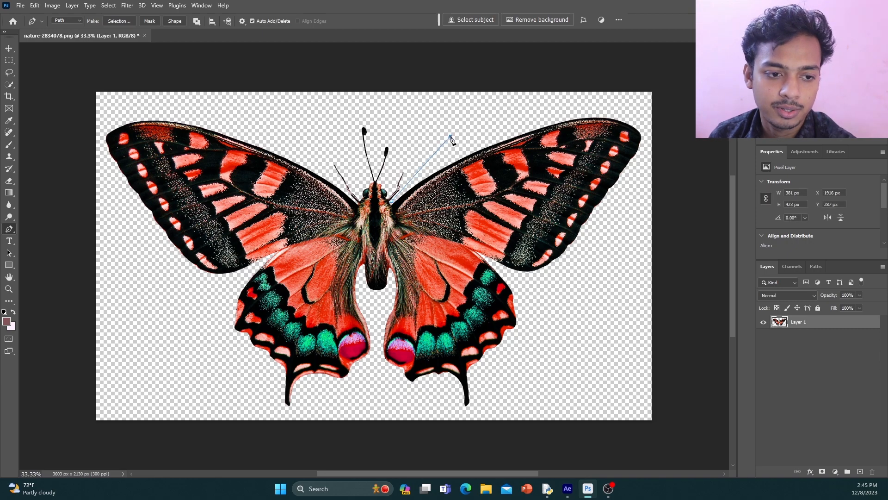
{"action": "left_click", "coordinate": [495, 91]}
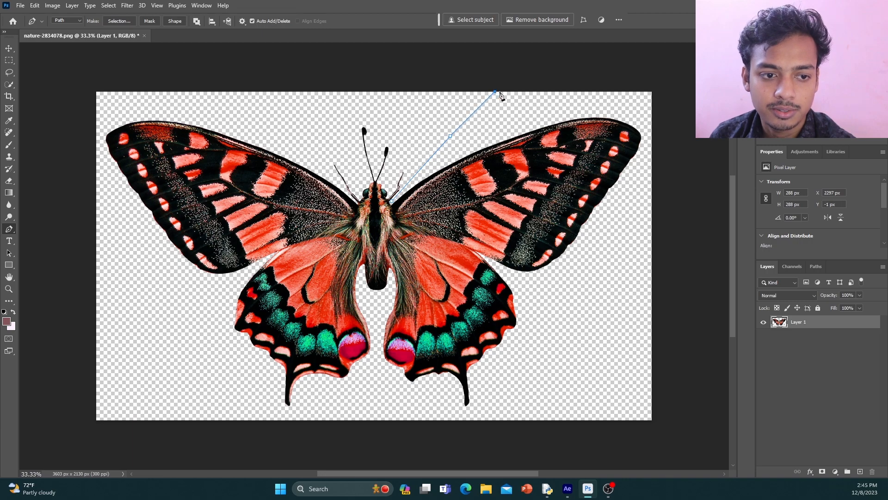
{"action": "left_click", "coordinate": [650, 92]}
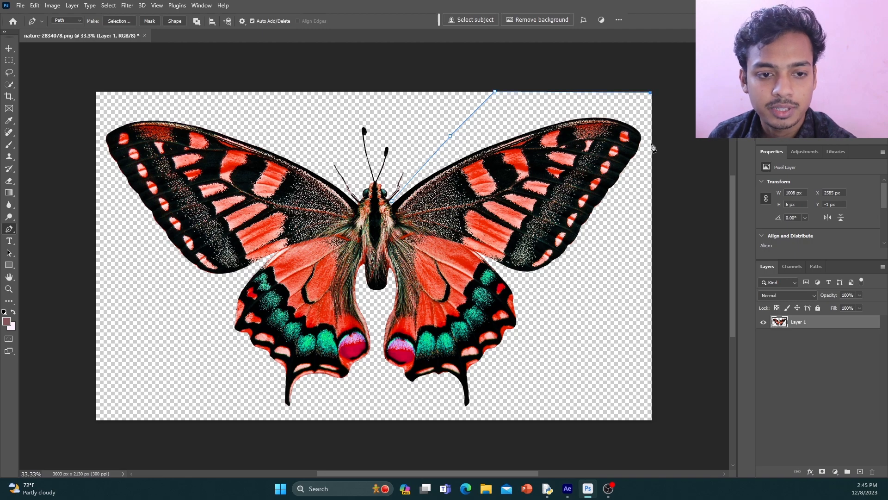
{"action": "left_click", "coordinate": [651, 418]}
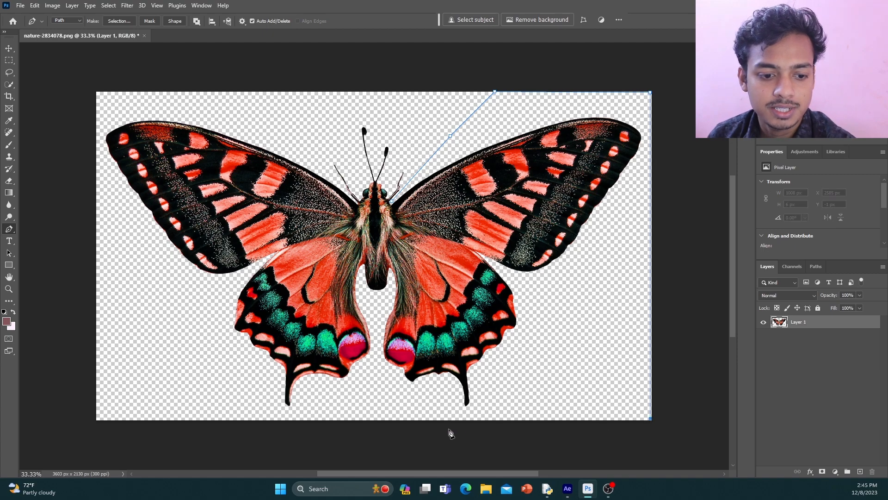
{"action": "left_click", "coordinate": [391, 419]}
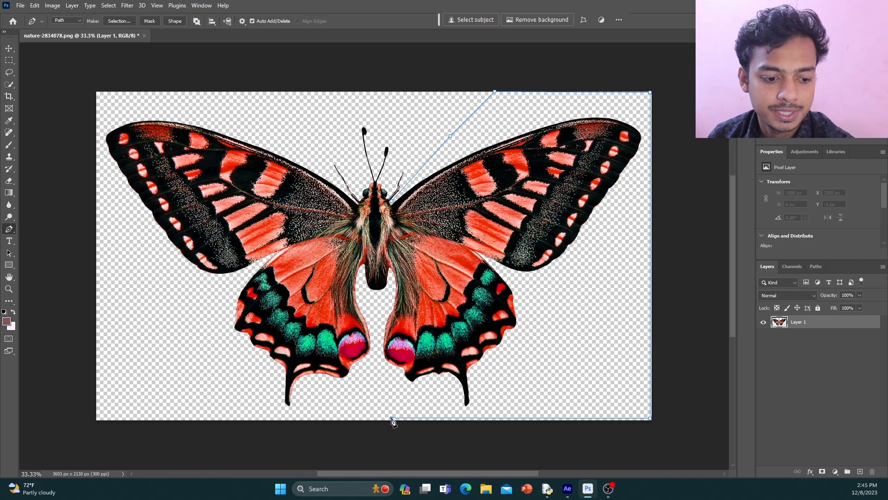
Step: Continue the path up between the lower wings and along the body's right side, closing it at the right wing's upper joint
{"action": "left_click", "coordinate": [379, 309]}
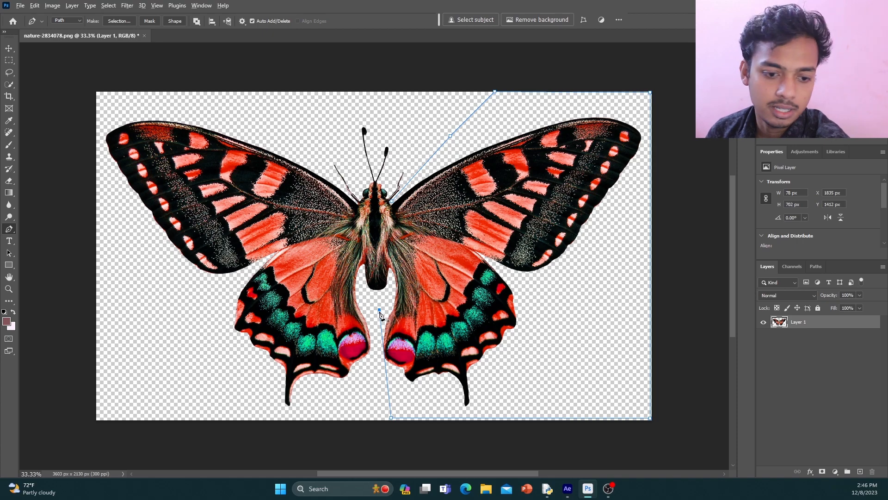
{"action": "left_click", "coordinate": [381, 326]}
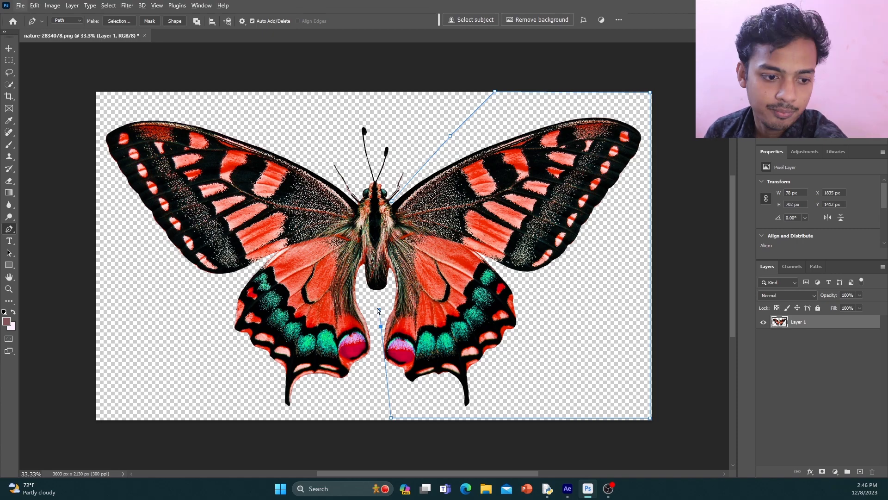
{"action": "left_click_drag", "start_coordinate": [381, 326], "coordinate": [378, 306]}
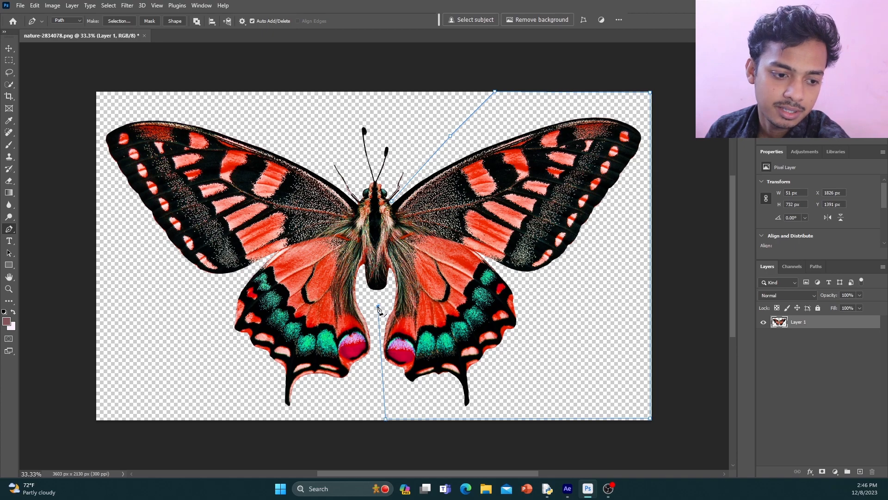
{"action": "left_click", "coordinate": [389, 275]}
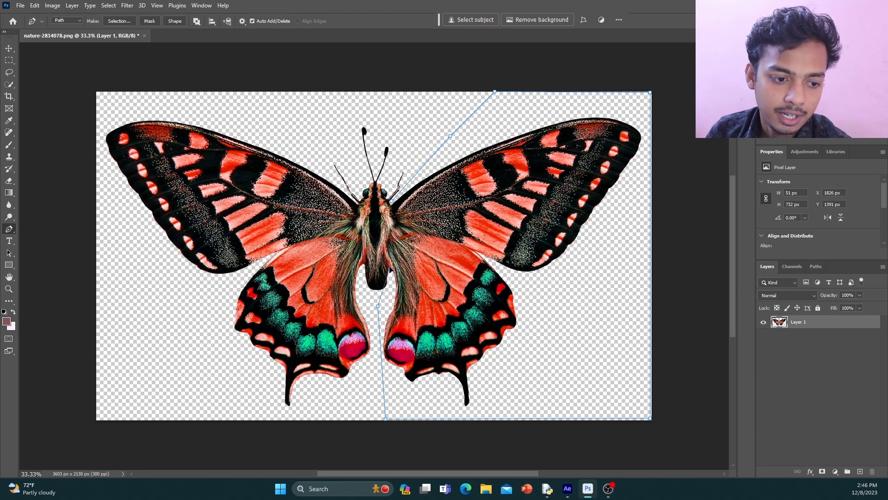
{"action": "left_click", "coordinate": [386, 260]}
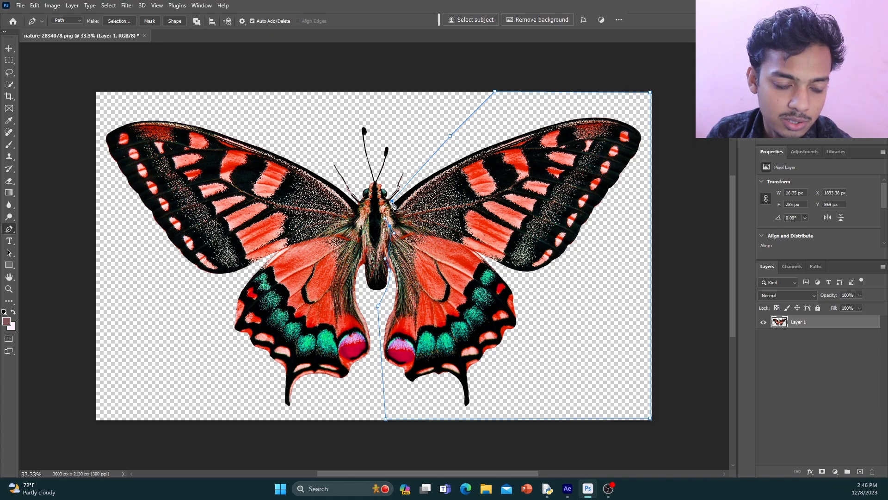
{"action": "left_click", "coordinate": [392, 201]}
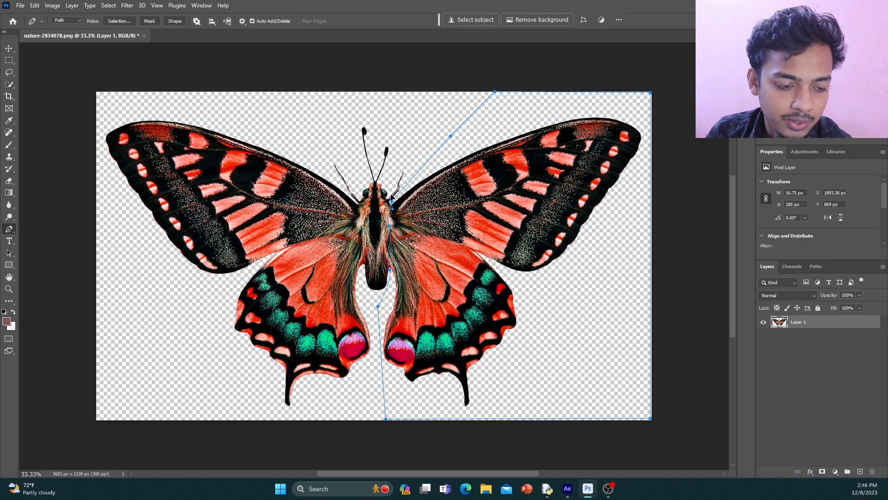
{"action": "left_click", "coordinate": [392, 198]}
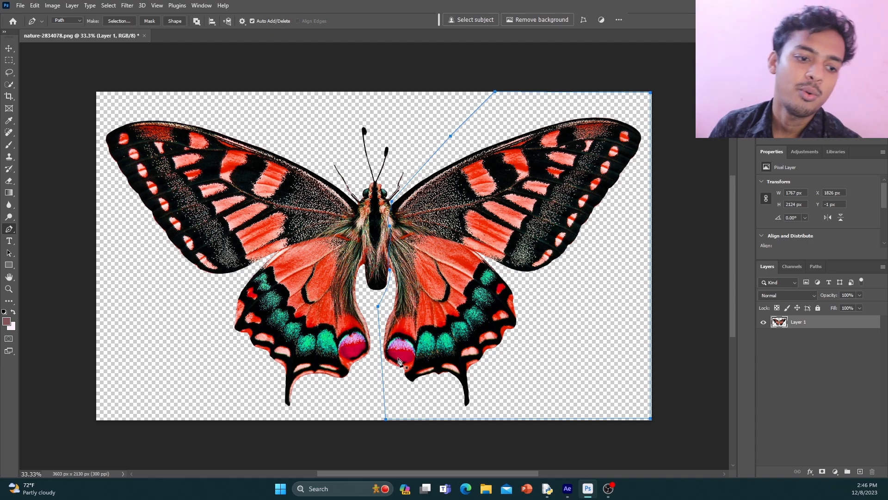
{"action": "key", "text": "ctrl+z"}
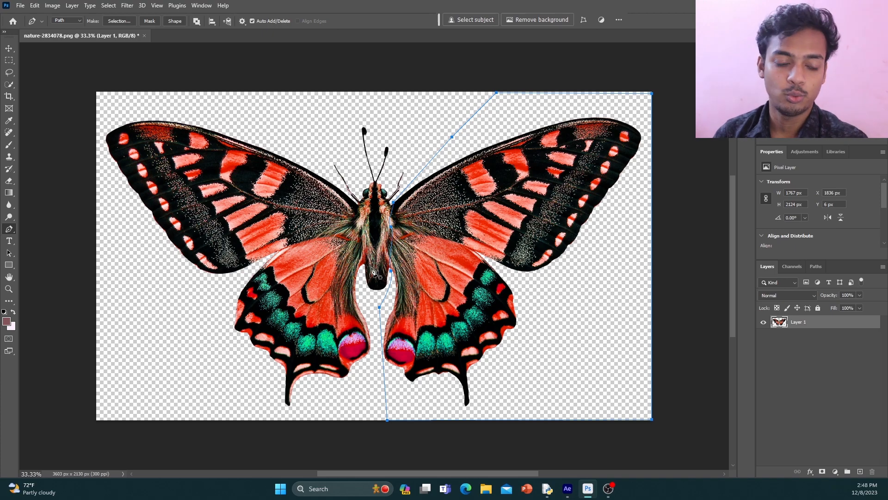
Step: Start a second Pen tool path at the left wing's upper joint, running around the canvas's left-hand corners to the middle of its lower edge
{"action": "left_click", "coordinate": [359, 205]}
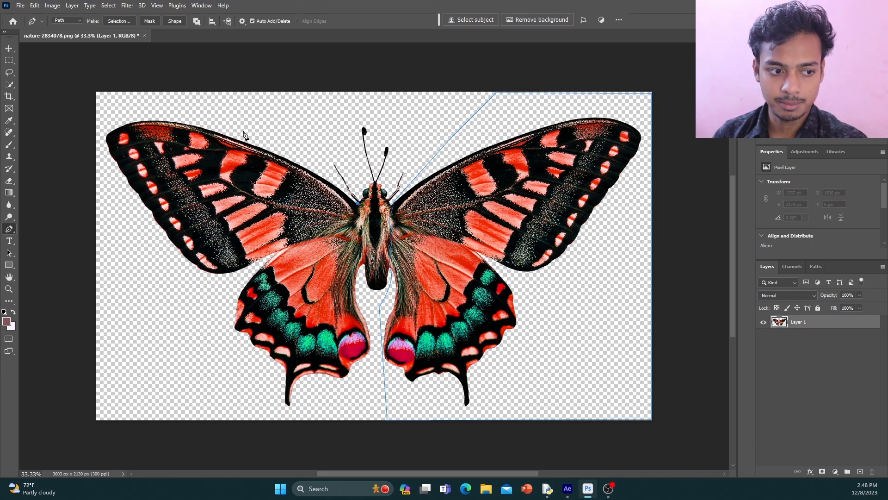
{"action": "left_click", "coordinate": [266, 92]}
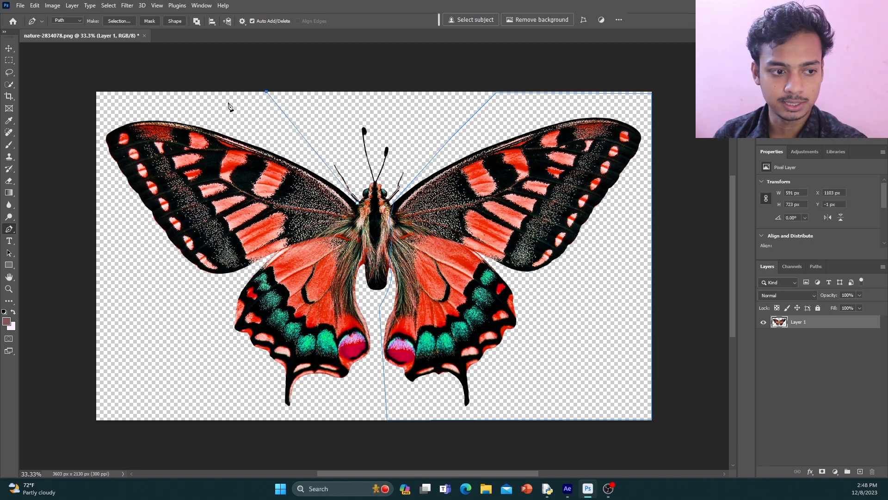
{"action": "left_click", "coordinate": [97, 92]}
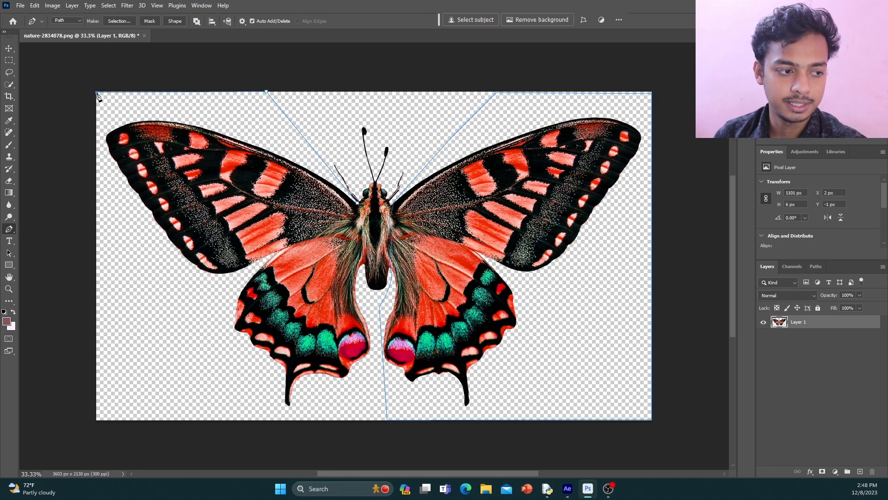
{"action": "left_click", "coordinate": [97, 418]}
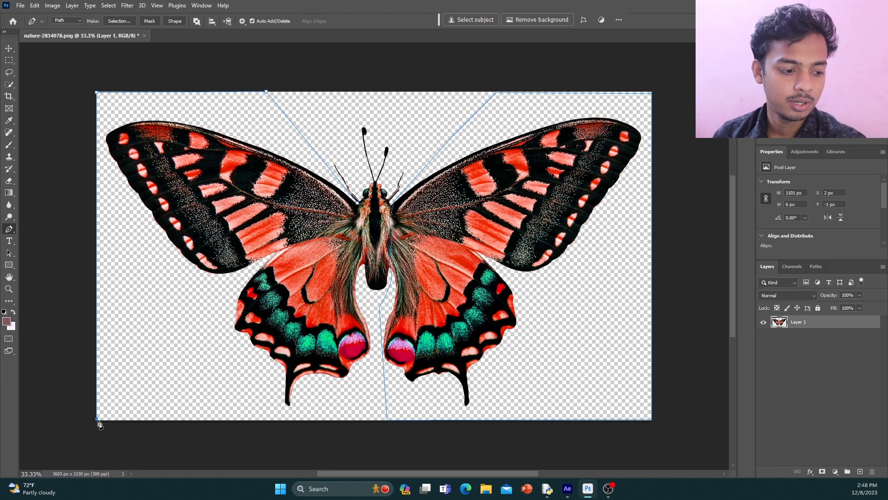
{"action": "left_click", "coordinate": [373, 417]}
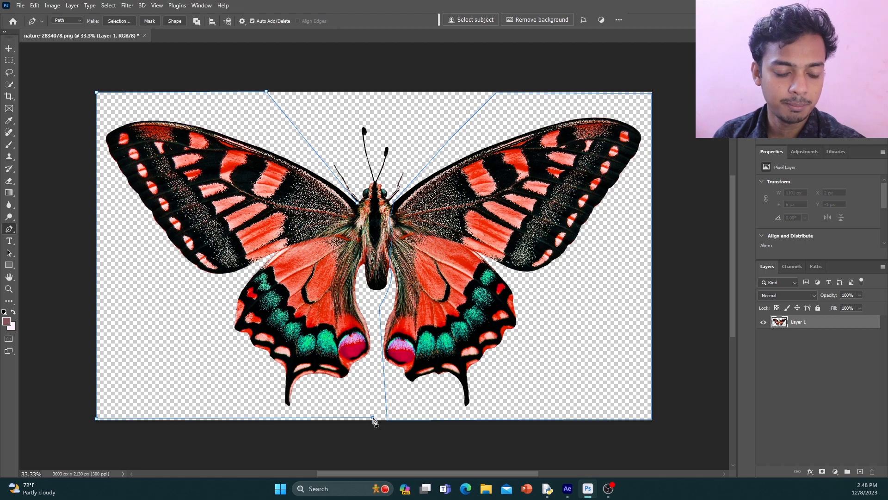
Step: Close the left wing path along the body's left side and convert both wing paths into a selection
{"action": "left_click", "coordinate": [372, 306]}
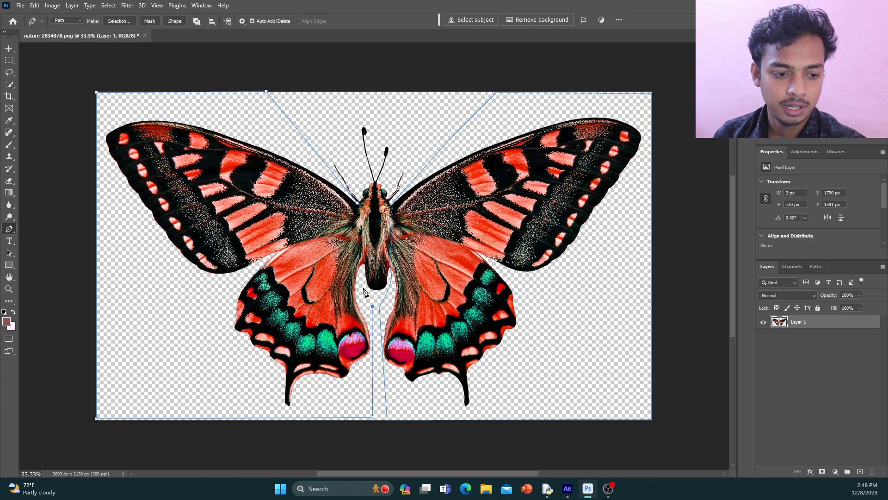
{"action": "left_click", "coordinate": [364, 265]}
{"action": "left_click_drag", "start_coordinate": [367, 262], "coordinate": [366, 259]}
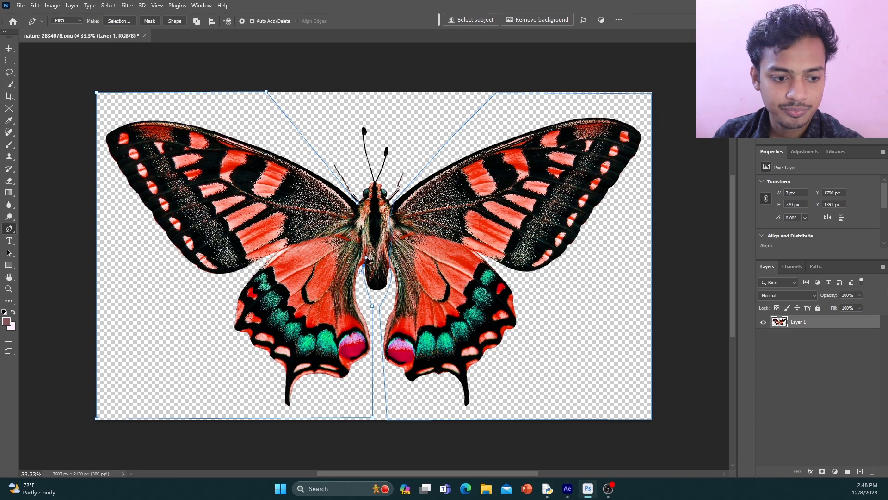
{"action": "left_click", "coordinate": [355, 207]}
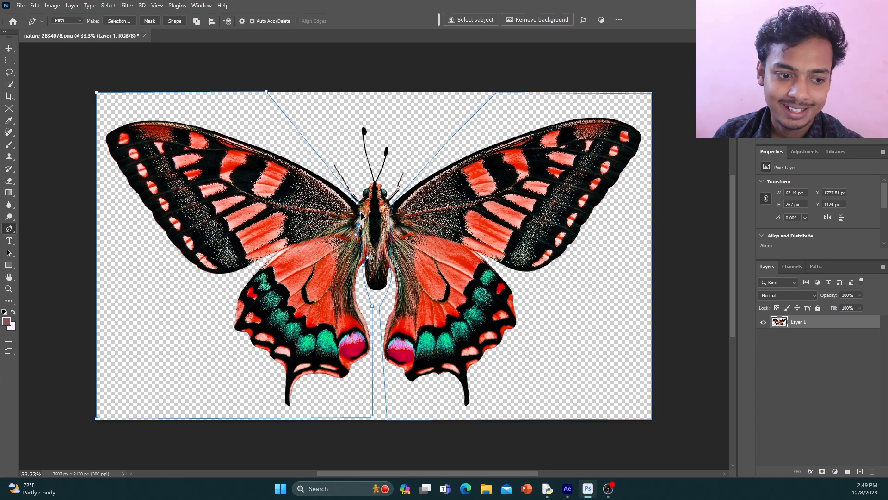
{"action": "left_click_drag", "start_coordinate": [361, 214], "coordinate": [361, 213]}
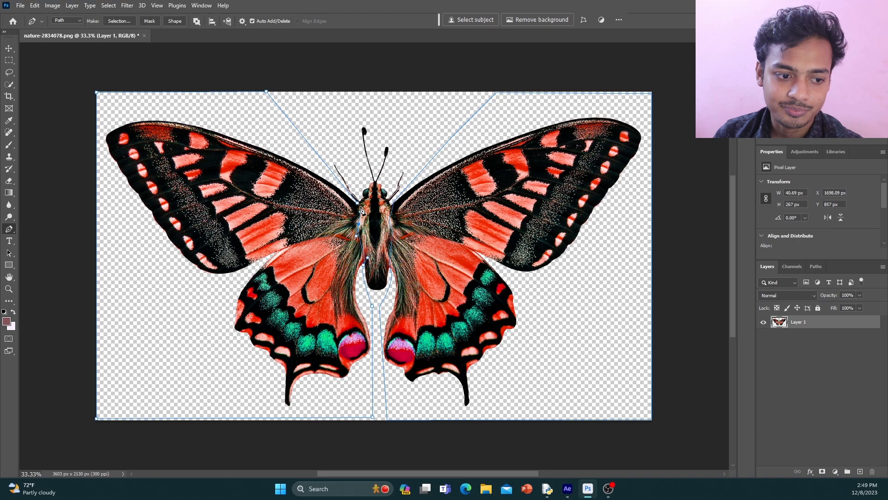
{"action": "left_click", "coordinate": [358, 203]}
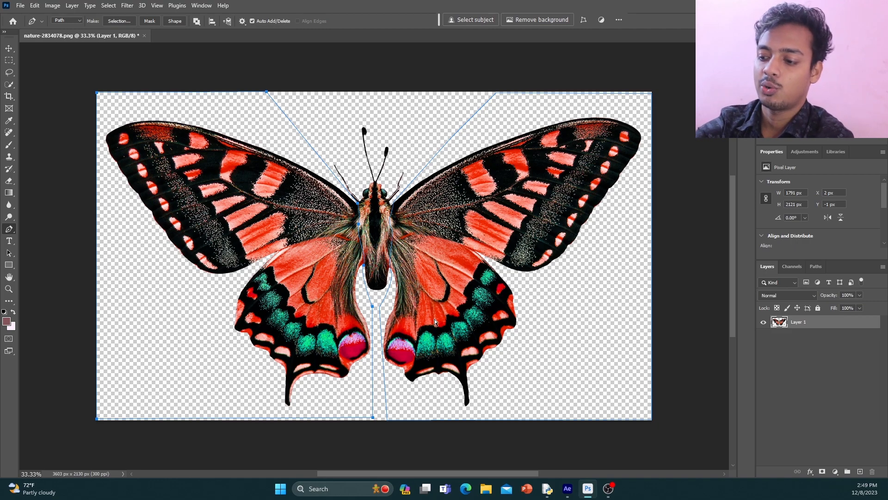
{"action": "key", "text": "ctrl+Return"}
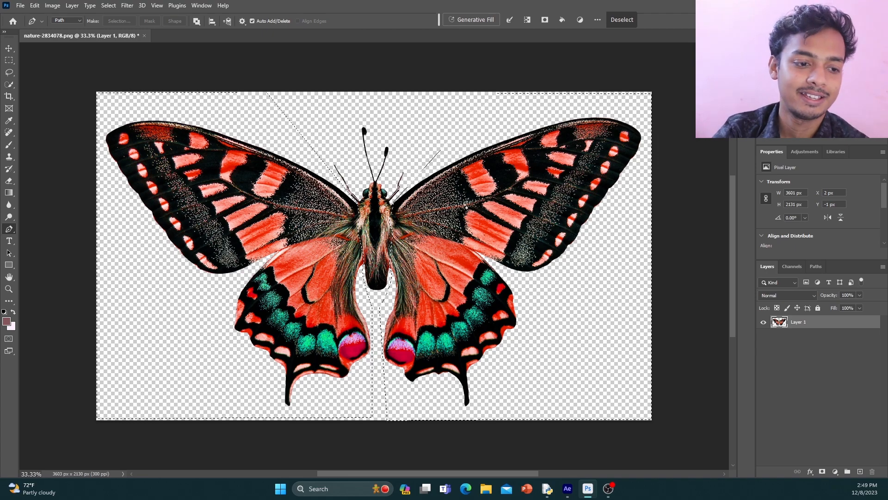
{"action": "key", "text": "ctrl+t"}
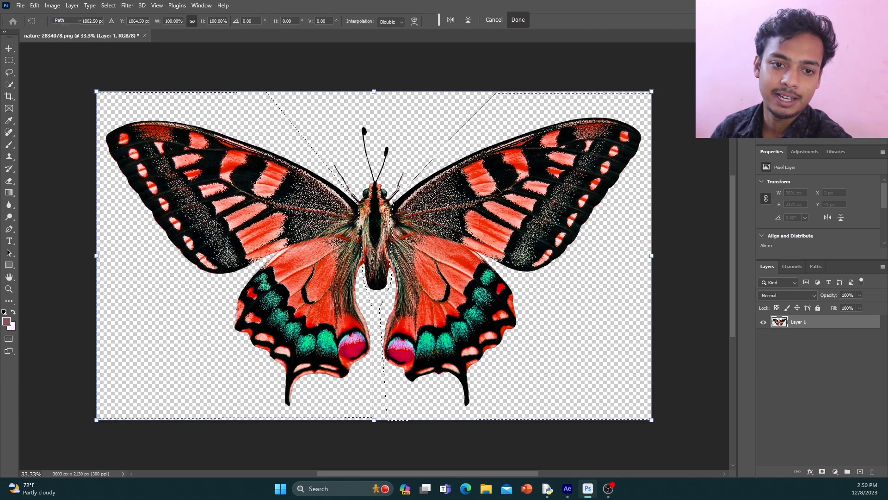
{"action": "key", "text": "Return"}
{"action": "key", "text": "p"}
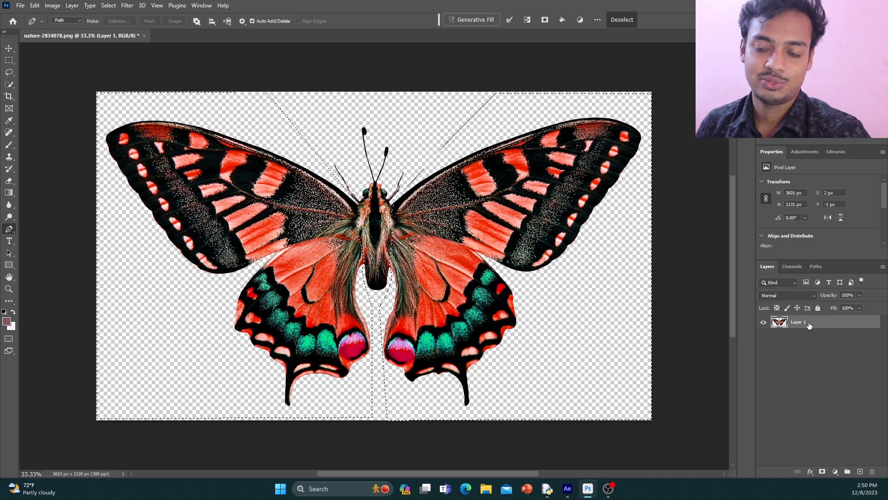
Step: Duplicate Layer 1 and rename the copy as 2
{"action": "left_click_drag", "start_coordinate": [809, 325], "coordinate": [859, 472]}
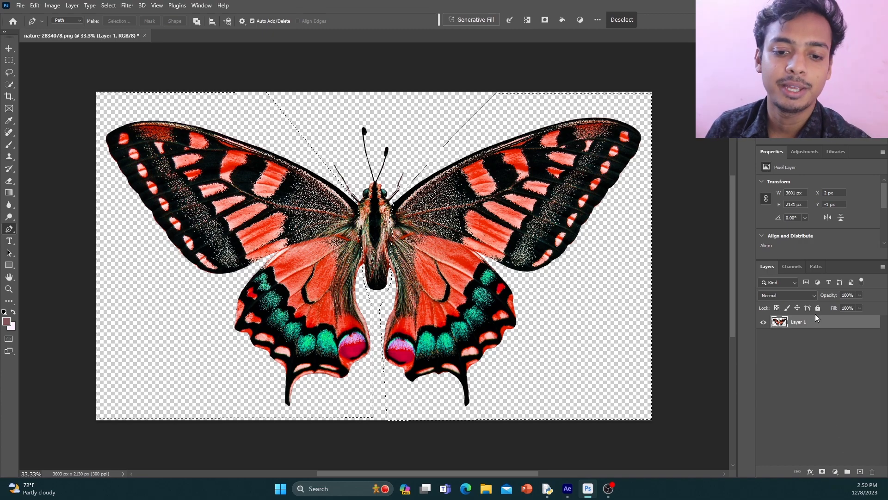
{"action": "left_click_drag", "start_coordinate": [814, 325], "coordinate": [860, 472]}
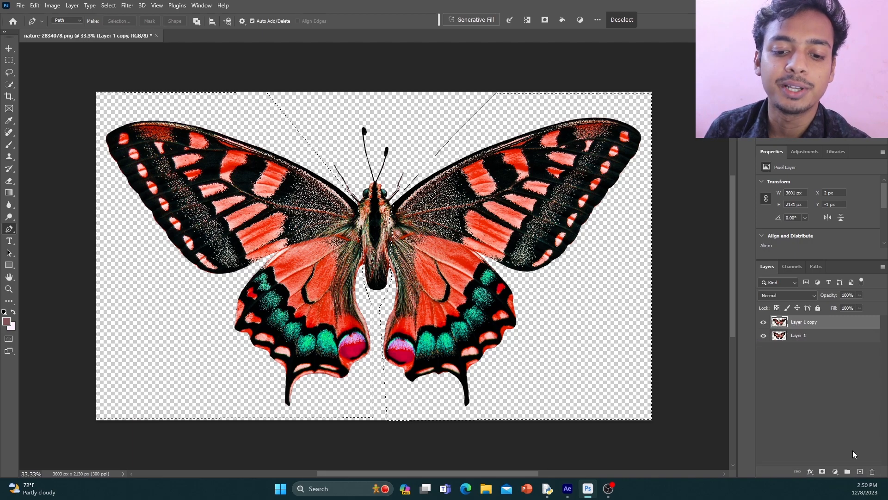
{"action": "double_click", "coordinate": [806, 323]}
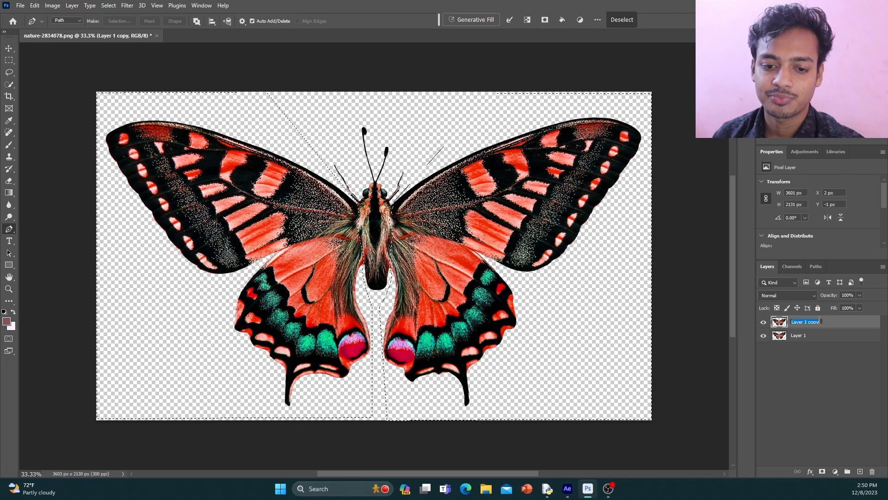
{"action": "type", "text": "2"}
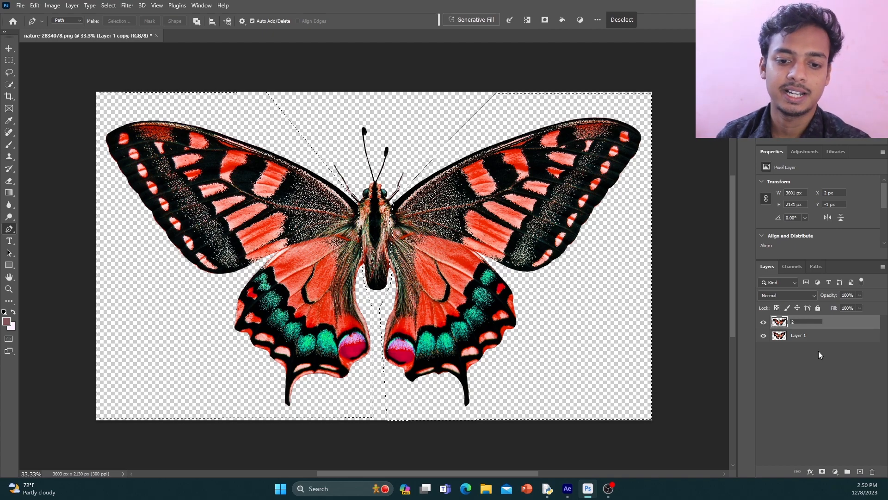
{"action": "left_click", "coordinate": [831, 344]}
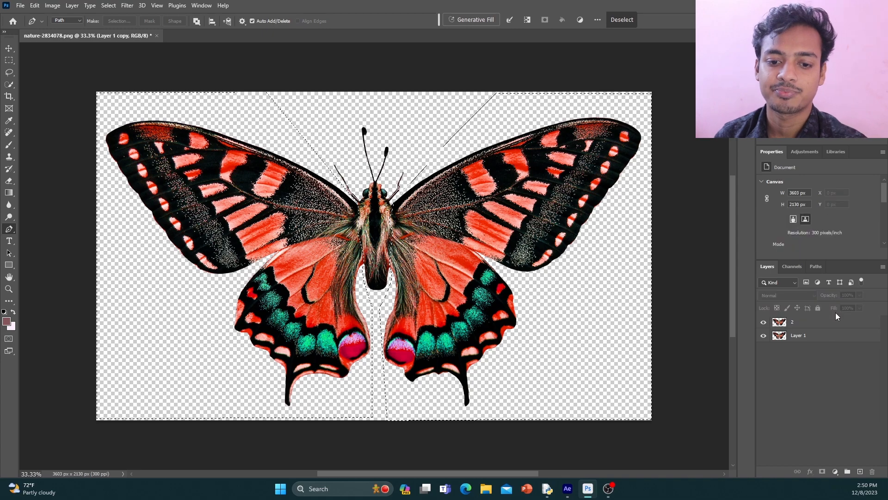
{"action": "left_click", "coordinate": [815, 326]}
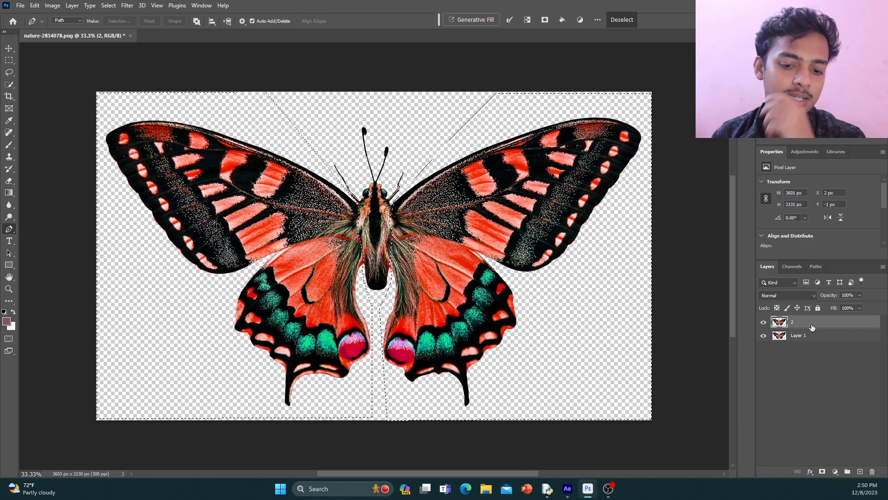
Step: Rename the original butterfly layer, Layer 1, as 1
{"action": "left_click", "coordinate": [800, 337]}
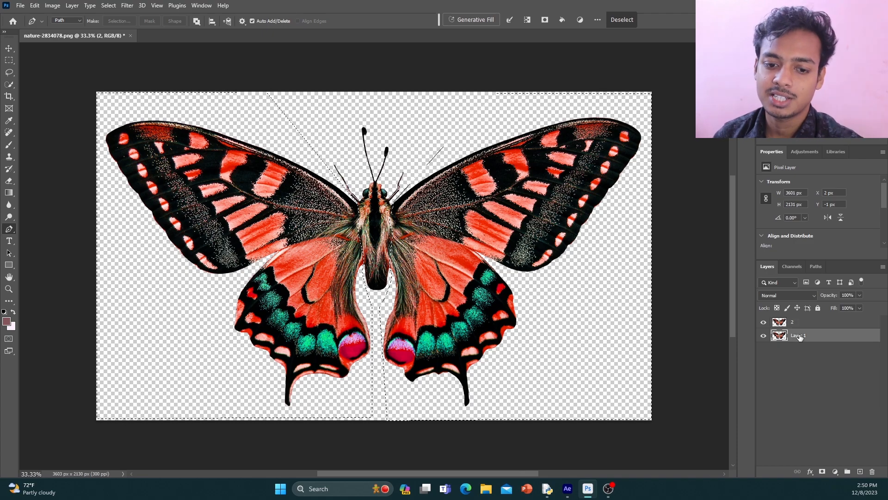
{"action": "double_click", "coordinate": [800, 336]}
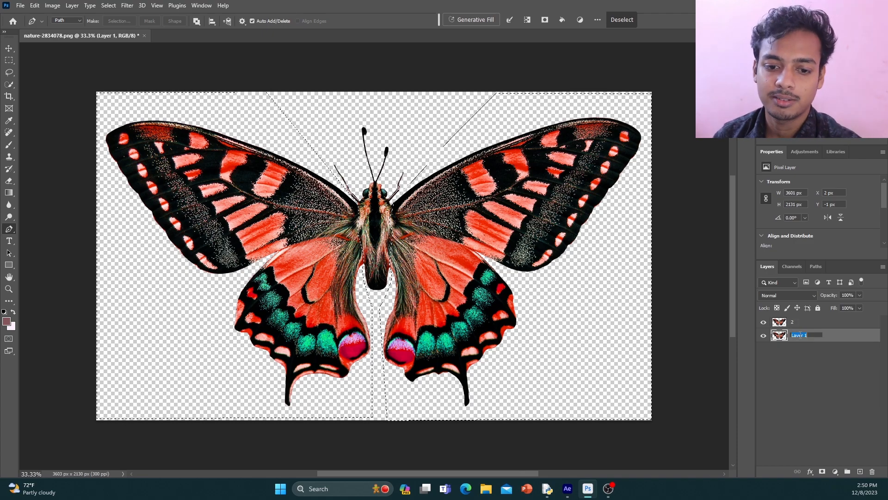
{"action": "type", "text": "1"}
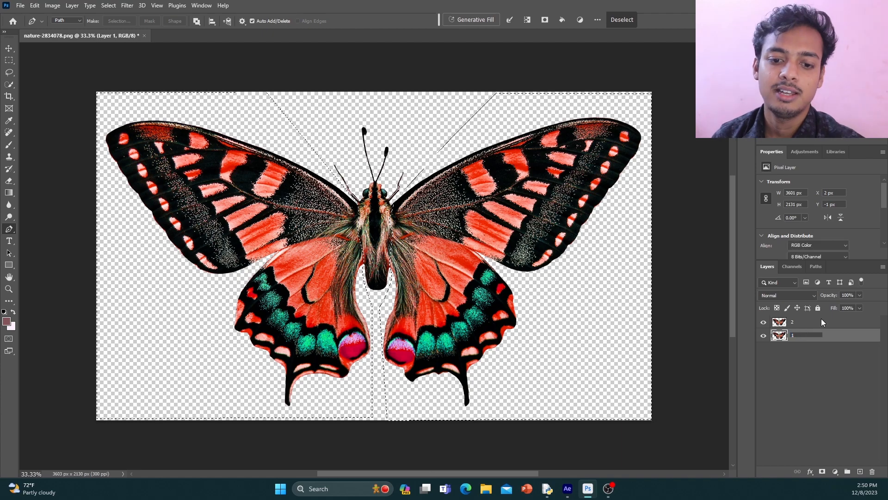
{"action": "left_click", "coordinate": [820, 323]}
Step: Free-transform the selected wings on layer 2, narrowing them evenly toward the body to 93.67% width at full height
{"action": "left_click", "coordinate": [818, 326]}
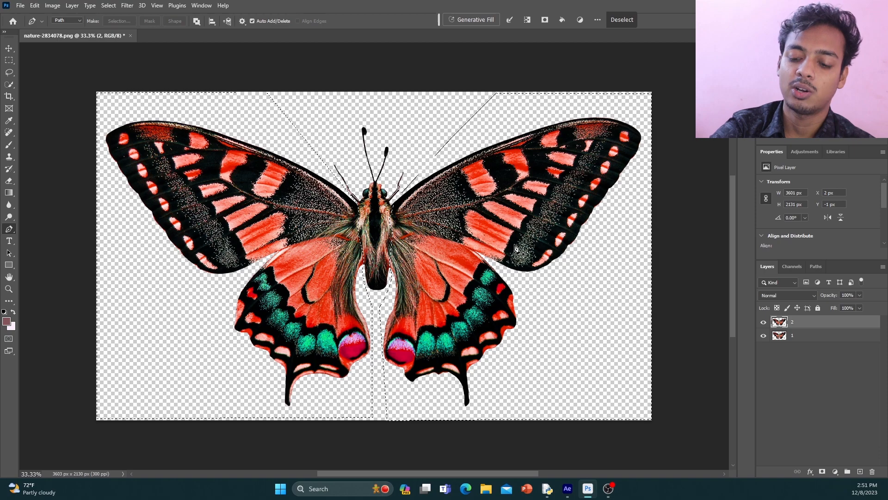
{"action": "key", "text": "ctrl+t"}
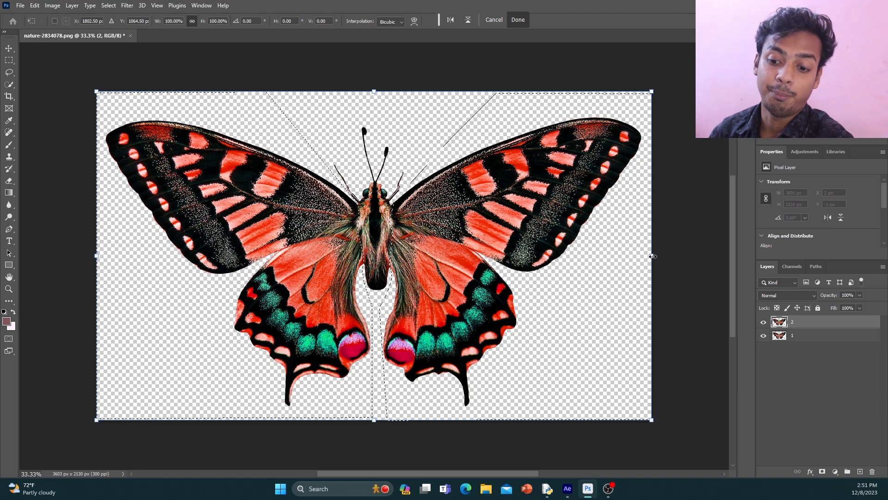
{"action": "left_click_drag", "start_coordinate": [652, 257], "coordinate": [621, 254]}
{"action": "key", "text": "ctrl+z"}
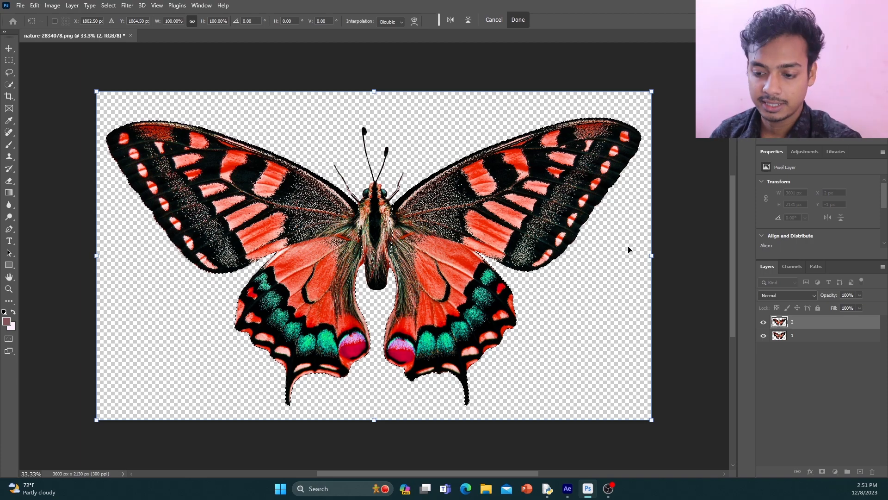
{"action": "left_click_drag", "start_coordinate": [652, 257], "coordinate": [653, 258]}
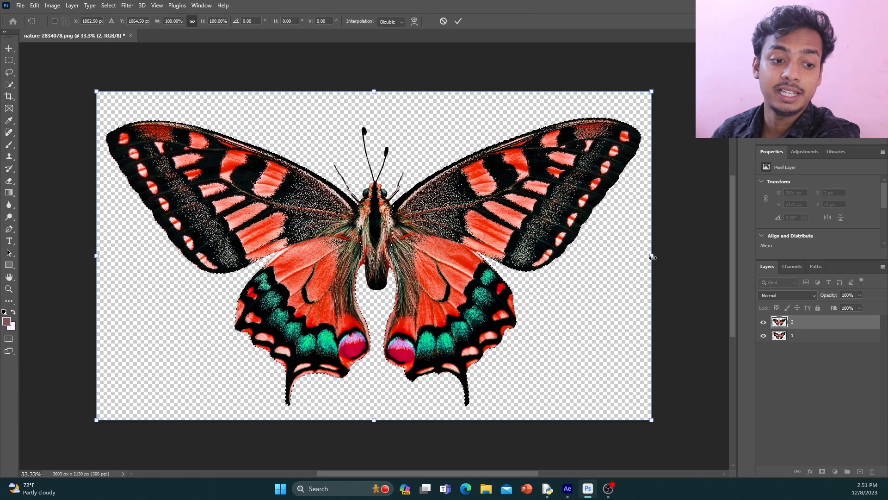
{"action": "left_click_drag", "start_coordinate": [653, 258], "coordinate": [632, 254]}
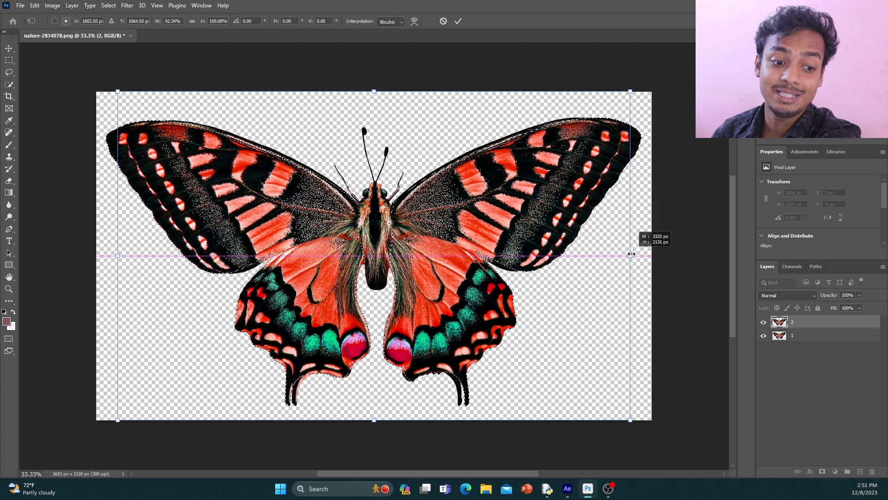
{"action": "left_click_drag", "start_coordinate": [632, 254], "coordinate": [634, 254]}
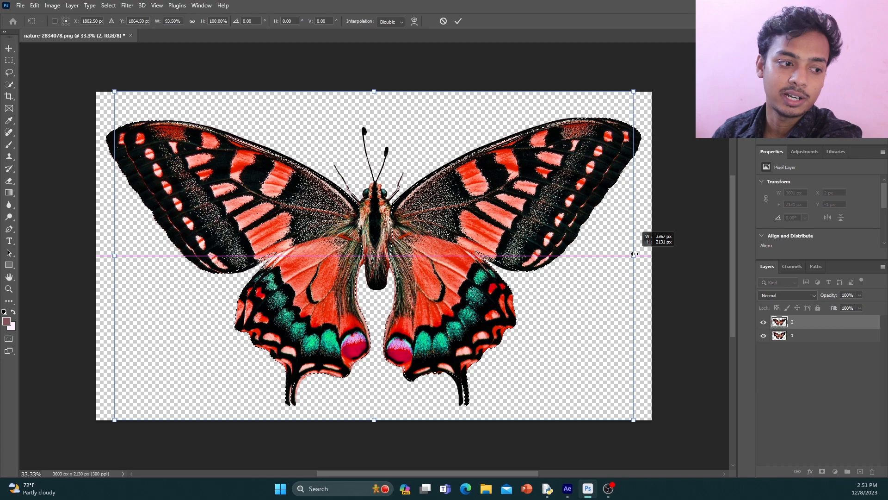
{"action": "left_click_drag", "start_coordinate": [635, 254], "coordinate": [635, 254]}
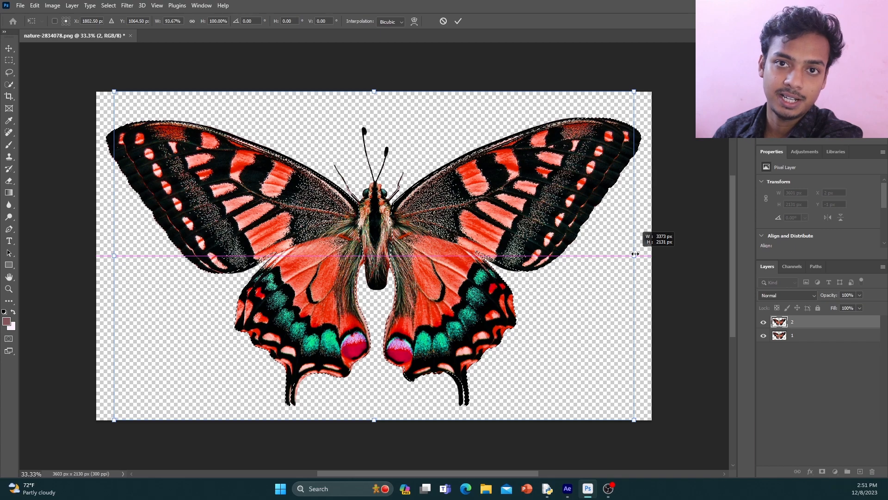
{"action": "left_click_drag", "start_coordinate": [635, 254], "coordinate": [635, 254]}
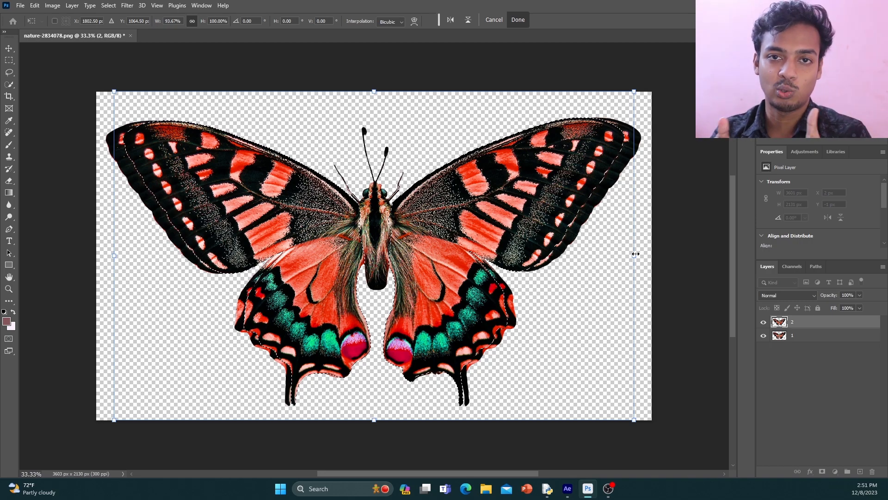
Step: Hide layer 2 and export layer 1 for web as nature-2834078.gif into a new folder named bt_yt
{"action": "left_click", "coordinate": [764, 323]}
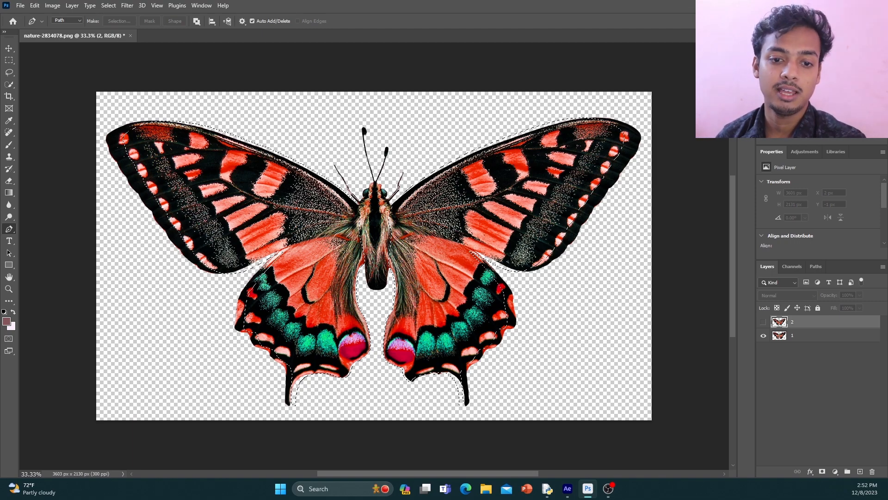
{"action": "key", "text": "ctrl+alt+shift+s"}
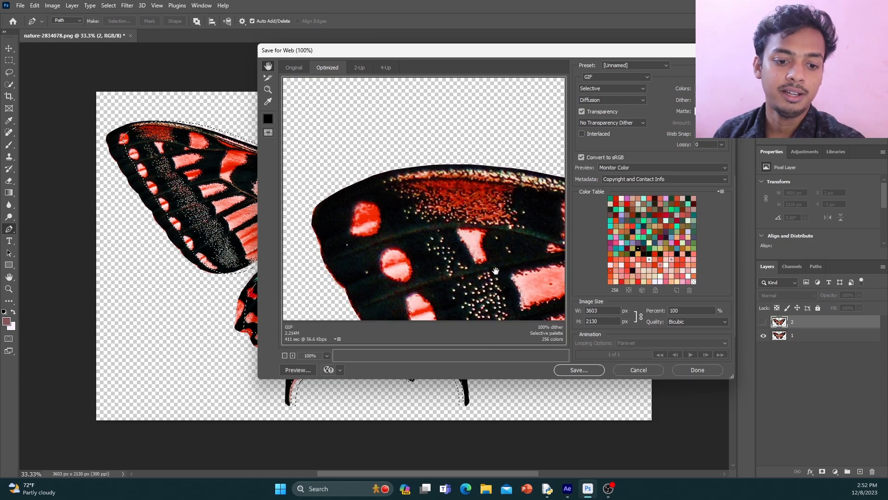
{"action": "left_click", "coordinate": [573, 371]}
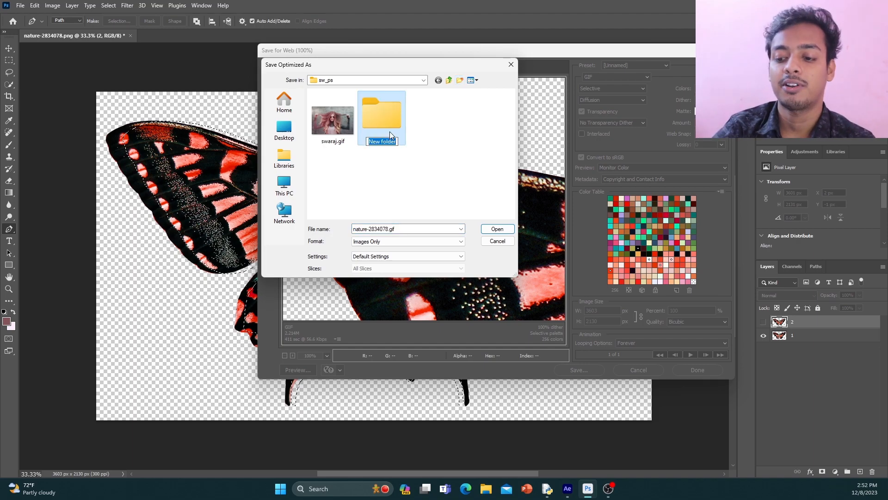
{"action": "type", "text": "t"}
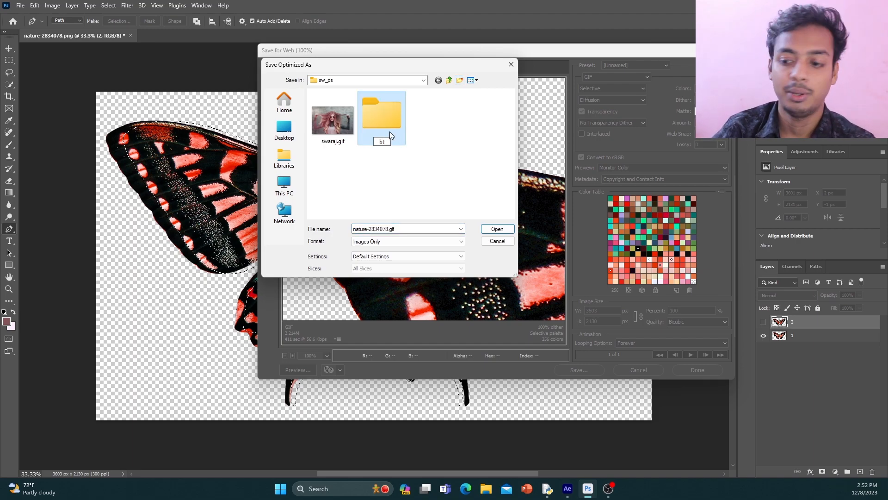
{"action": "type", "text": "_yt"}
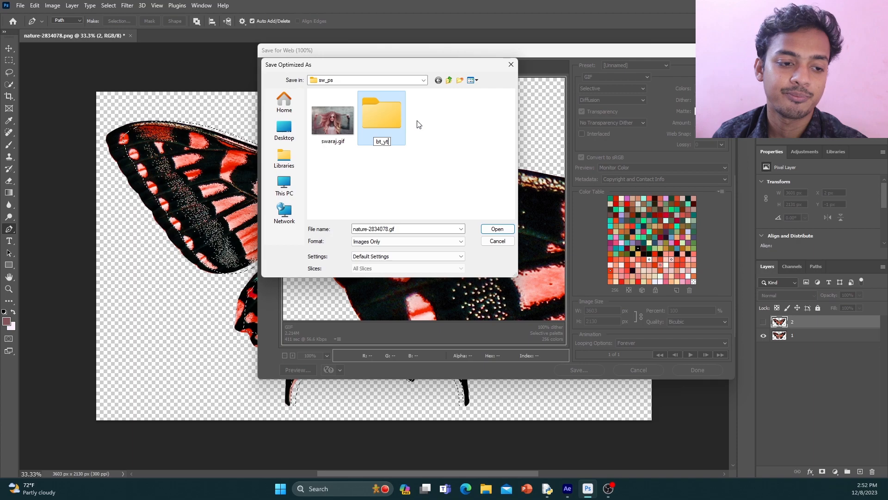
{"action": "double_click", "coordinate": [387, 116]}
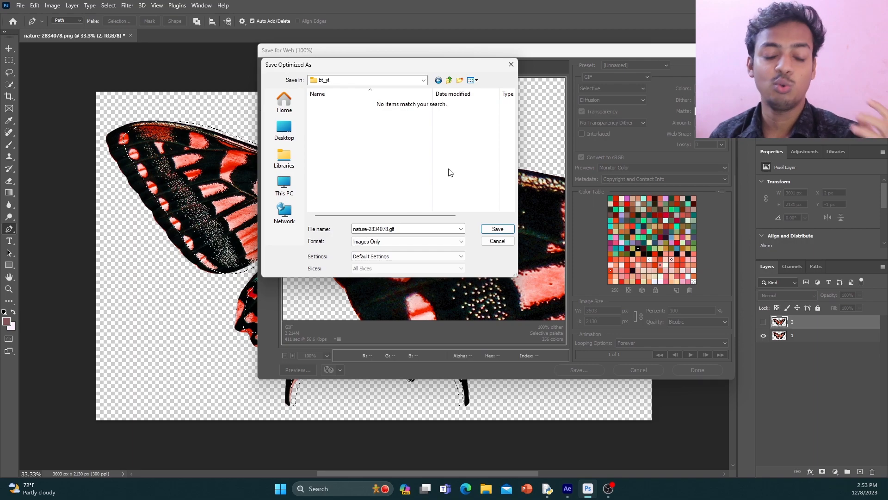
{"action": "left_click", "coordinate": [494, 229]}
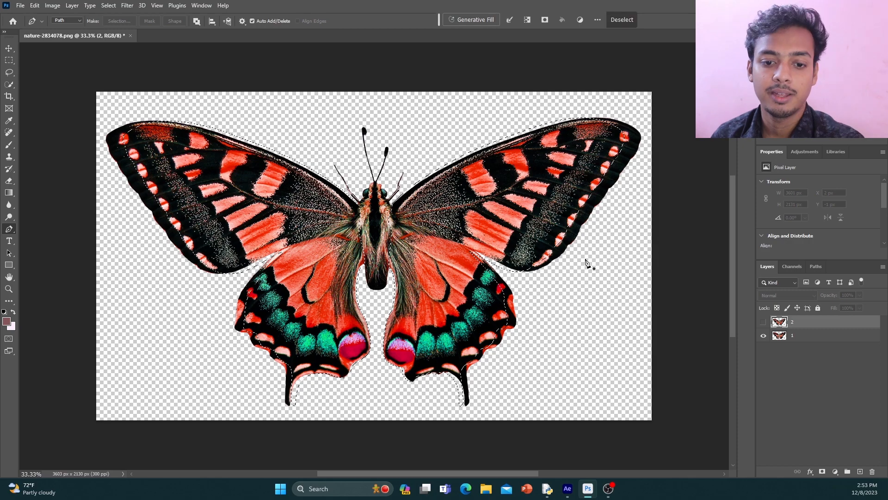
Step: Hide layer 1, show layer 2 and export it for web as a GIF named 2 in the bt_yt folder
{"action": "left_click", "coordinate": [764, 334]}
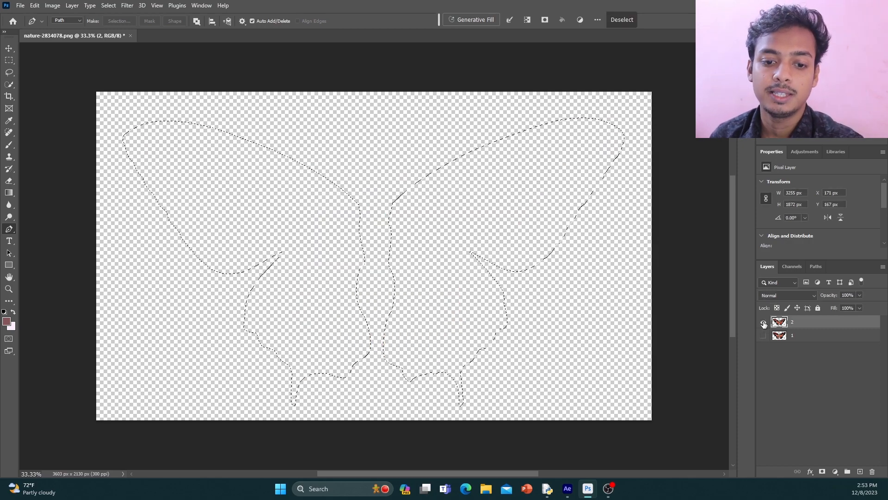
{"action": "left_click", "coordinate": [764, 323]}
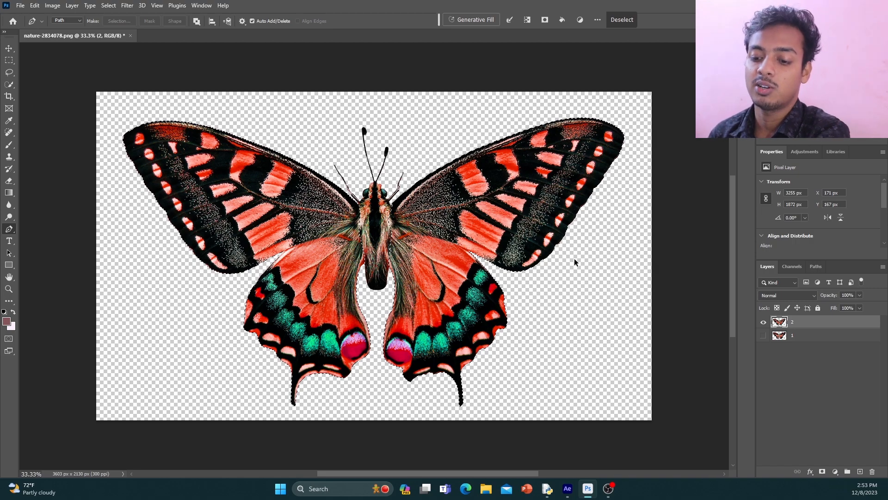
{"action": "key", "text": "ctrl+d"}
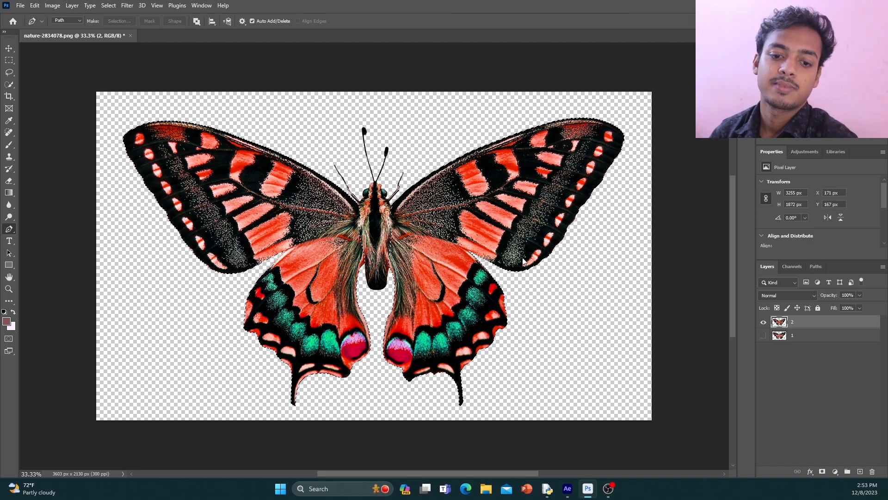
{"action": "key", "text": "ctrl+alt+shift+s"}
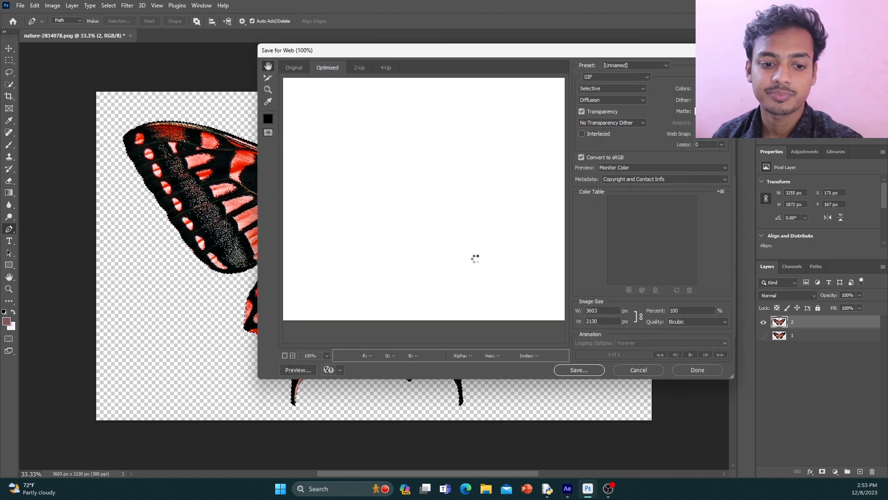
{"action": "left_click", "coordinate": [570, 371]}
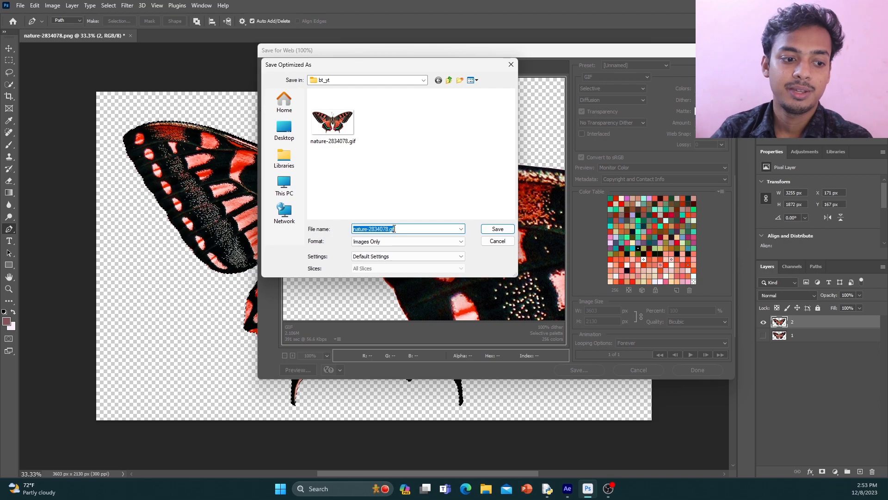
{"action": "type", "text": "2"}
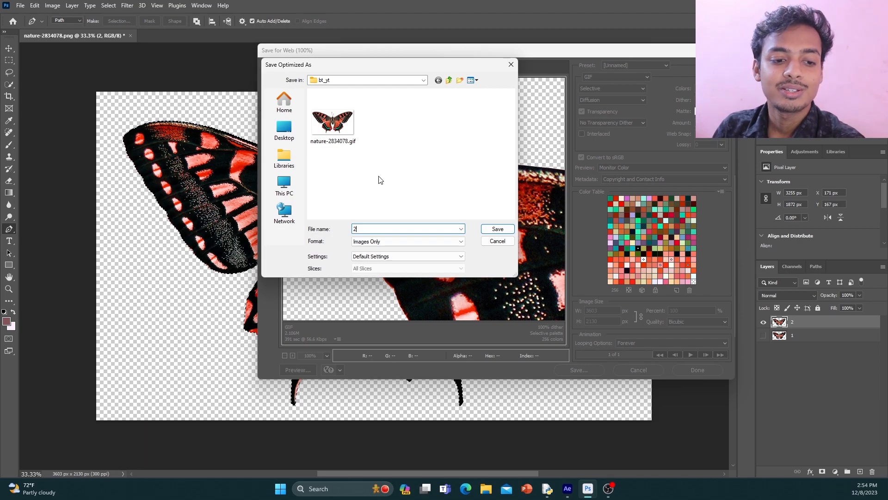
{"action": "left_click", "coordinate": [489, 230]}
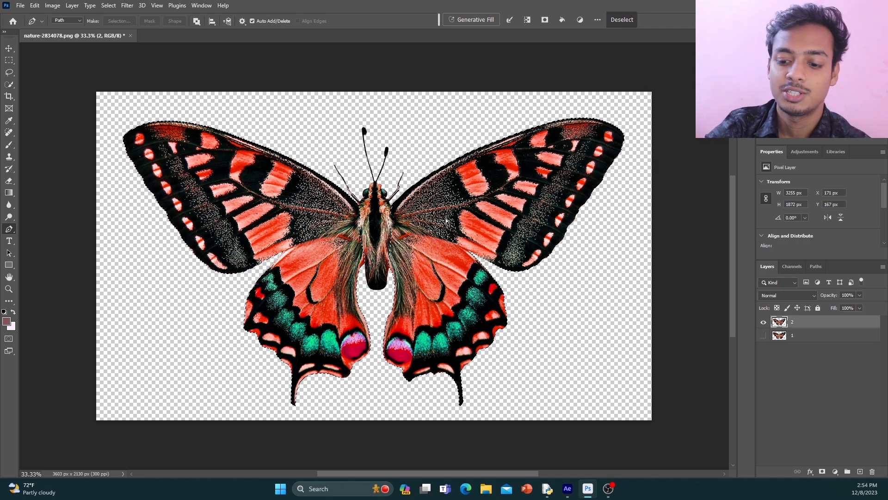
Step: Narrow the wings on layer 2 evenly toward the body to 95.21% width and show layer 1 again
{"action": "key", "text": "ctrl+t"}
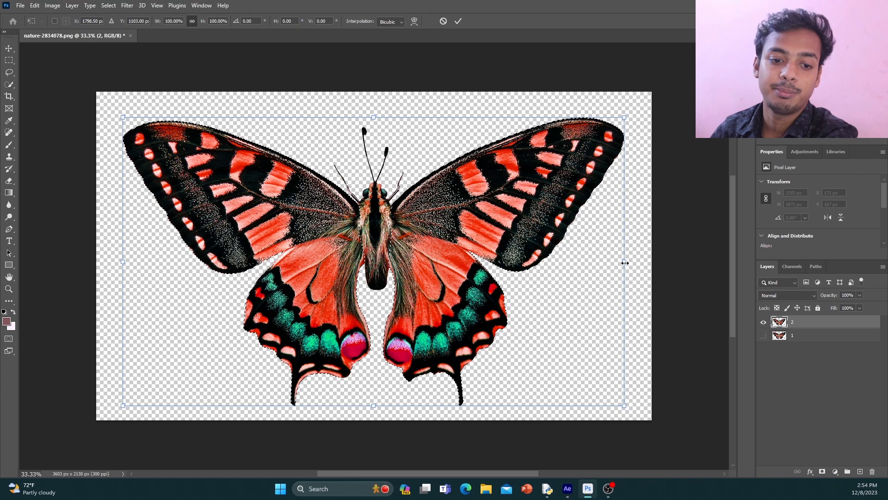
{"action": "left_click_drag", "start_coordinate": [622, 262], "coordinate": [614, 261]}
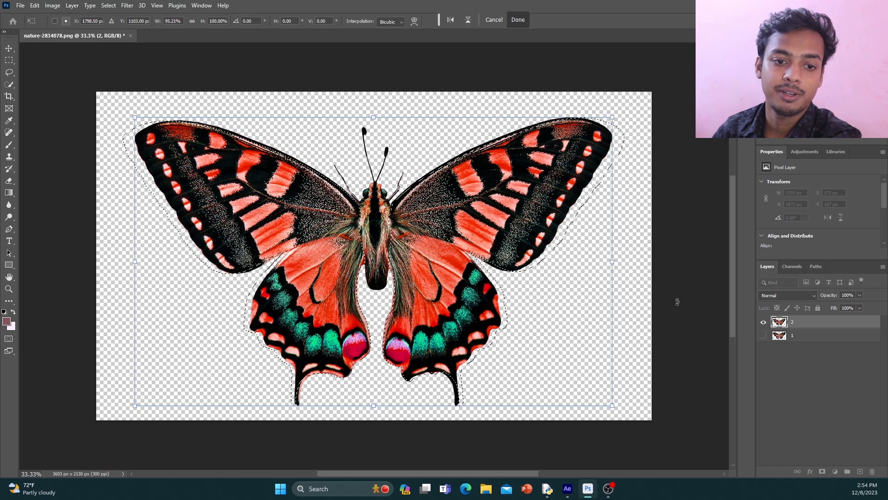
{"action": "key", "text": "Return"}
{"action": "key", "text": "p"}
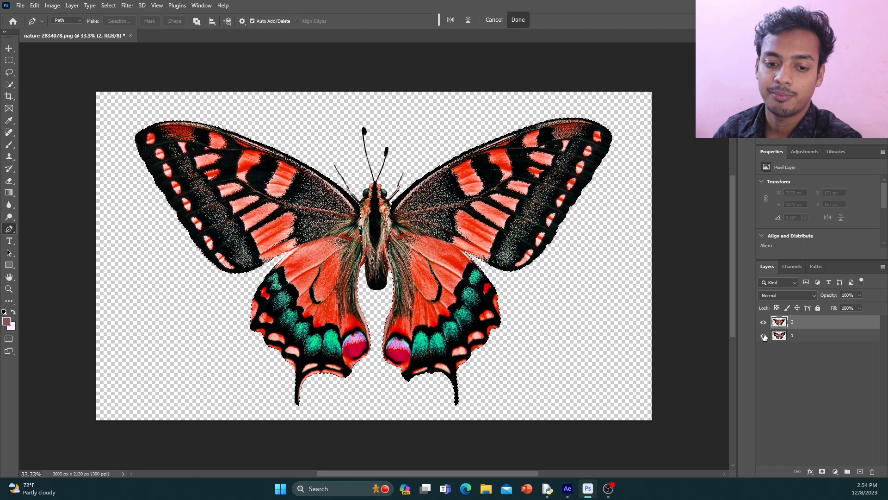
{"action": "left_click", "coordinate": [764, 336]}
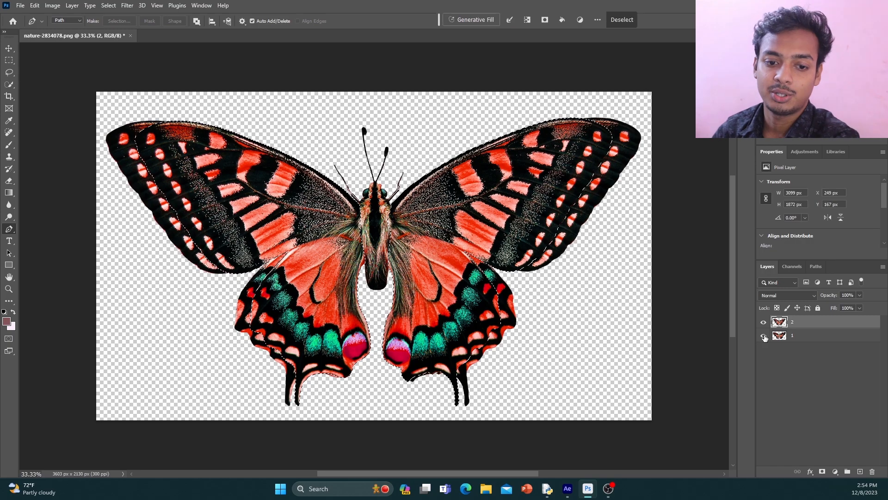
Step: Toggle the visibility of layers 1 and 2 to compare the wing positions of the two frames
{"action": "left_click", "coordinate": [764, 336]}
{"action": "left_click", "coordinate": [764, 341]}
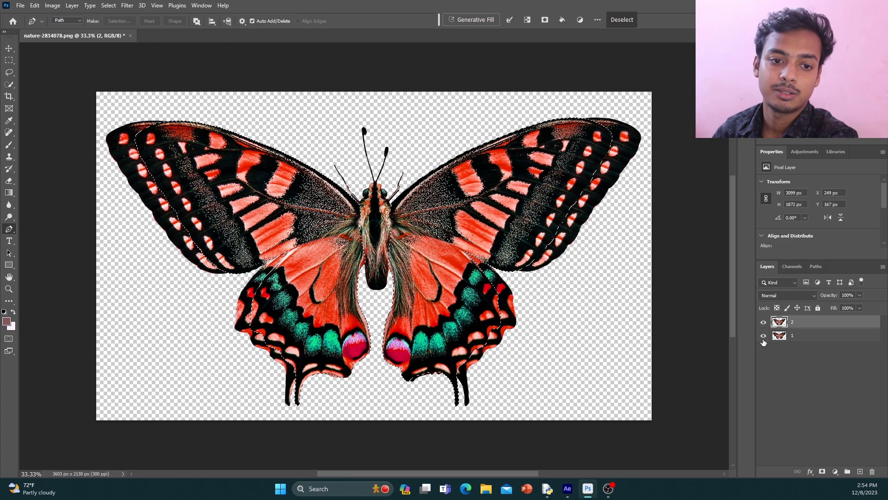
{"action": "left_click", "coordinate": [764, 337]}
{"action": "left_click", "coordinate": [764, 337]}
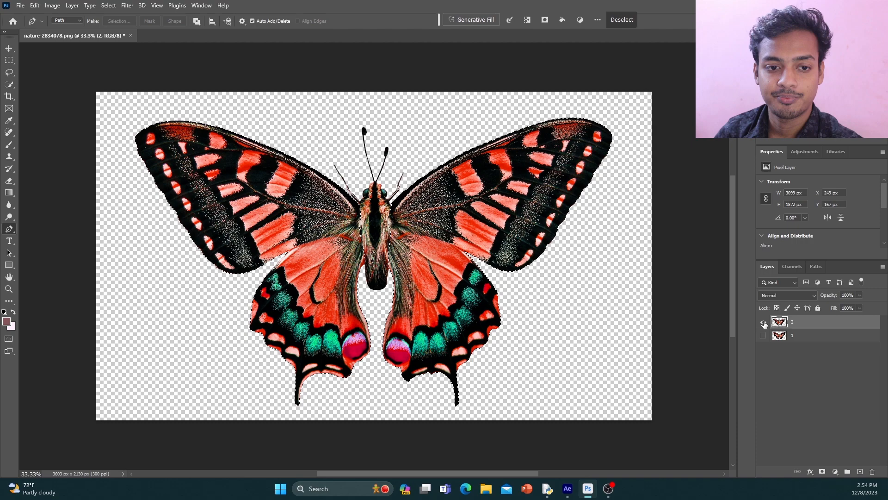
{"action": "left_click", "coordinate": [764, 322]}
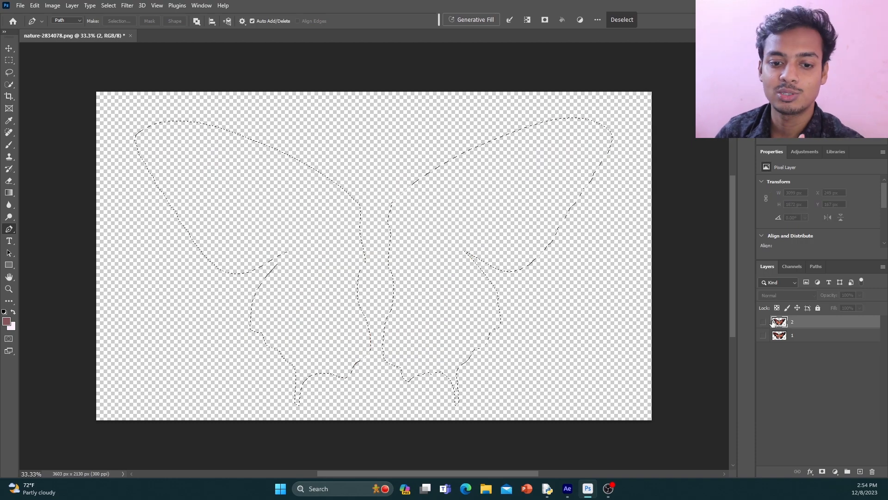
{"action": "left_click", "coordinate": [764, 323]}
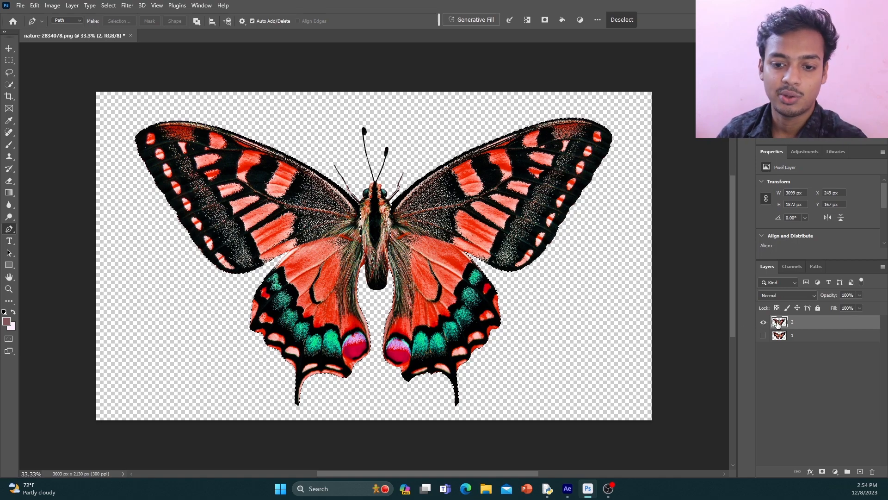
{"action": "key", "text": "ctrl+comma"}
{"action": "key", "text": "ctrl+comma"}
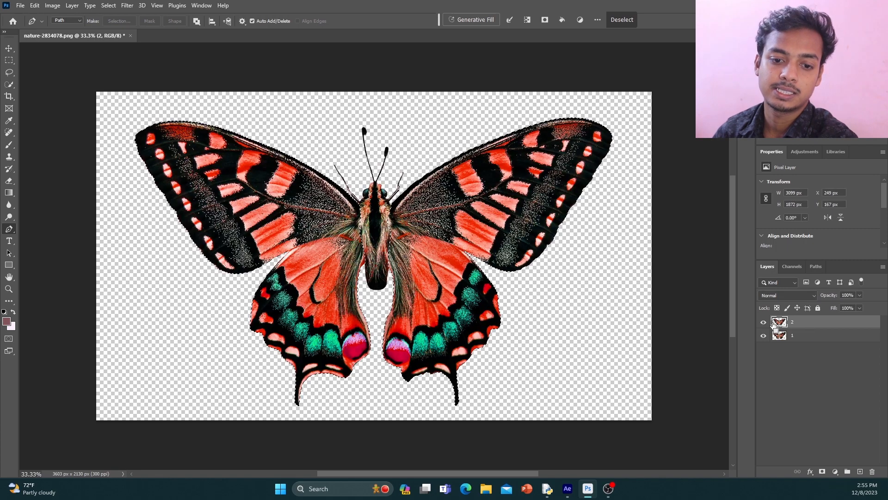
{"action": "left_click", "coordinate": [764, 333]}
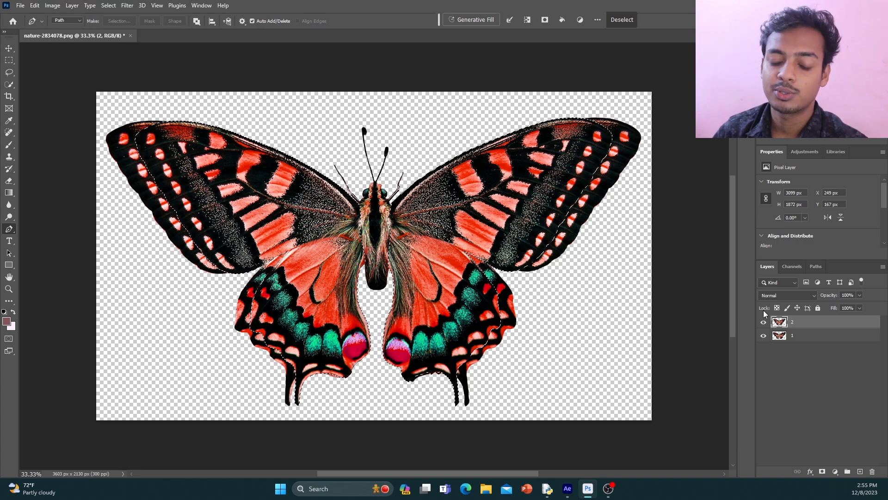
Step: Hide layer 1 and duplicate layer 2 as a new layer named 3
{"action": "left_click", "coordinate": [764, 336]}
{"action": "left_click_drag", "start_coordinate": [795, 325], "coordinate": [859, 468]}
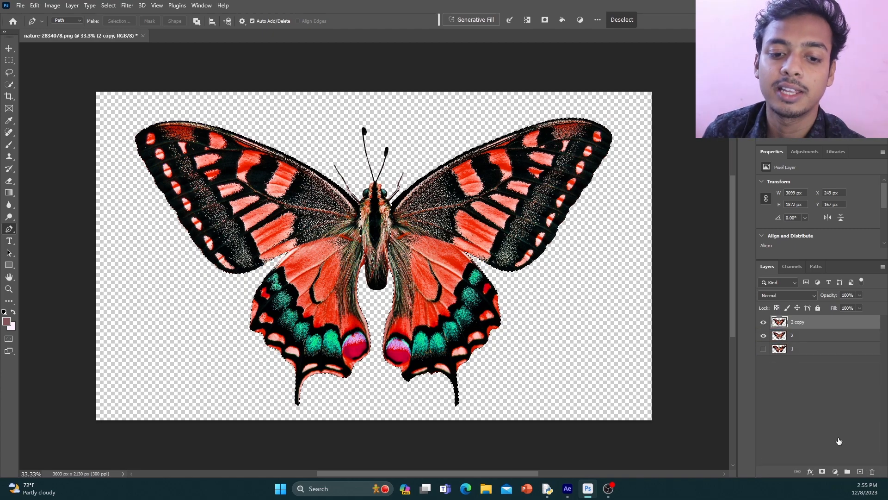
{"action": "double_click", "coordinate": [798, 322]}
{"action": "type", "text": "3"}
{"action": "key", "text": "Return"}
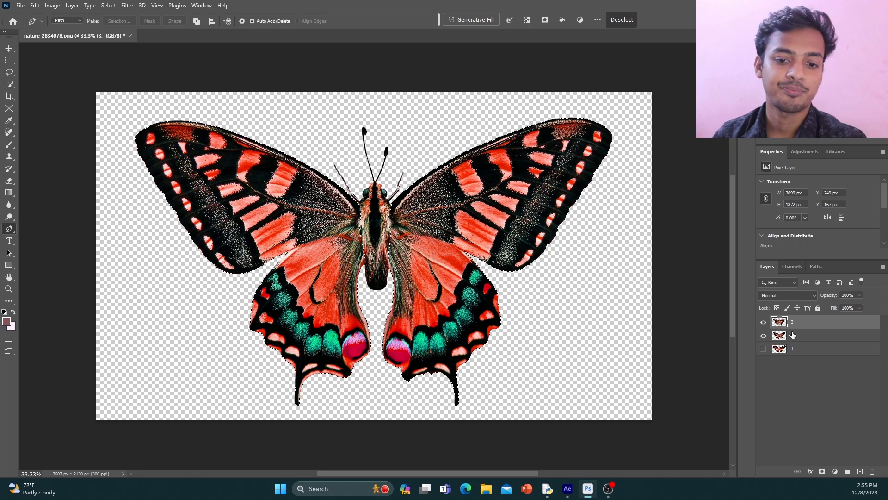
Step: Narrow the selected wings on layer 3 evenly toward the body to 91.09% width at full height, and hide layer 2
{"action": "left_click", "coordinate": [764, 336]}
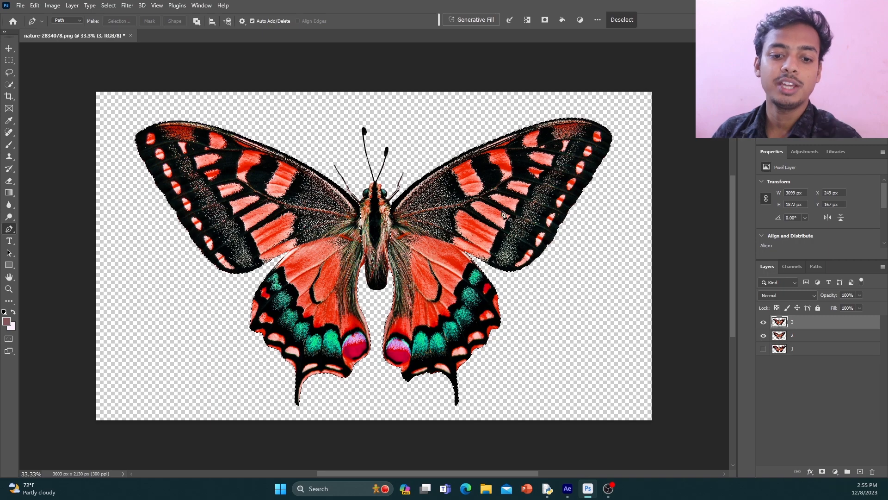
{"action": "key", "text": "ctrl+t"}
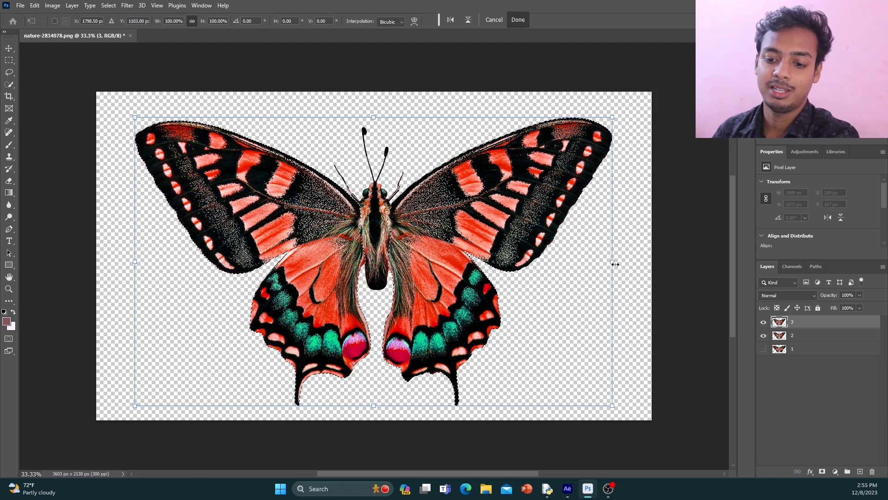
{"action": "left_click_drag", "start_coordinate": [613, 262], "coordinate": [589, 263]}
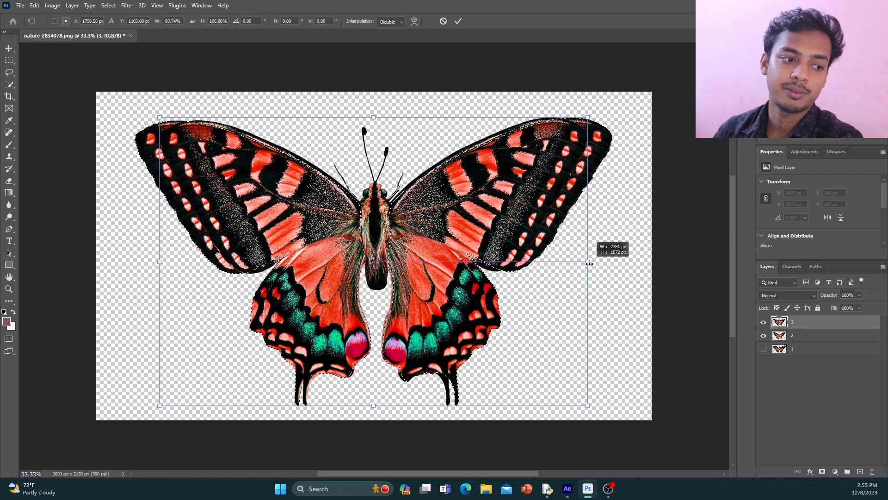
{"action": "left_click_drag", "start_coordinate": [589, 263], "coordinate": [593, 263]}
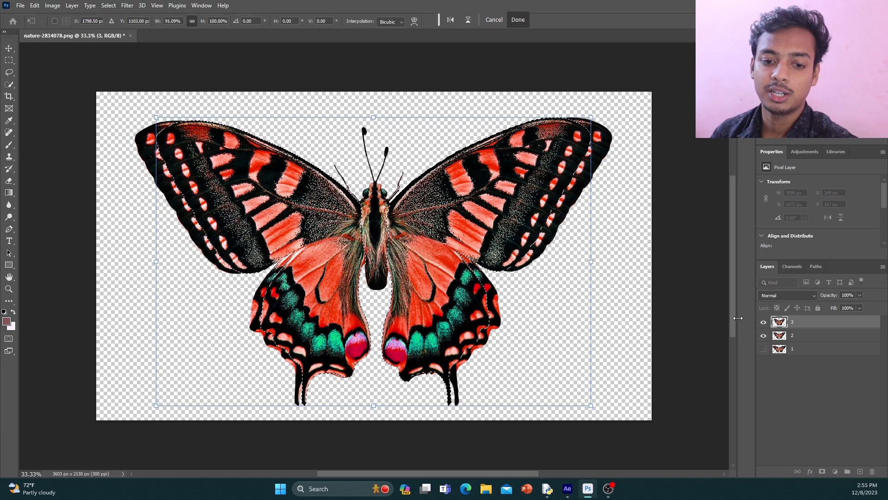
{"action": "left_click", "coordinate": [764, 337]}
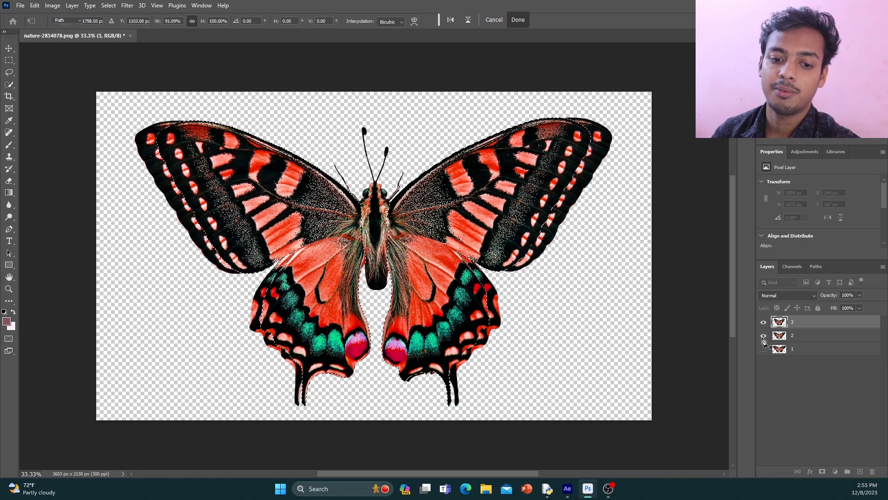
{"action": "left_click", "coordinate": [764, 337]}
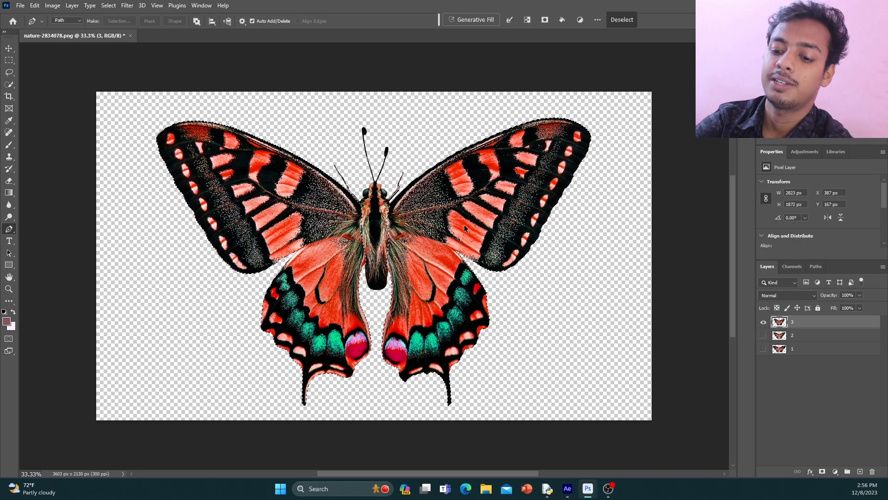
Step: Export layer 3 for web as a GIF named 3 in the bt_yt folder
{"action": "key", "text": "ctrl+t"}
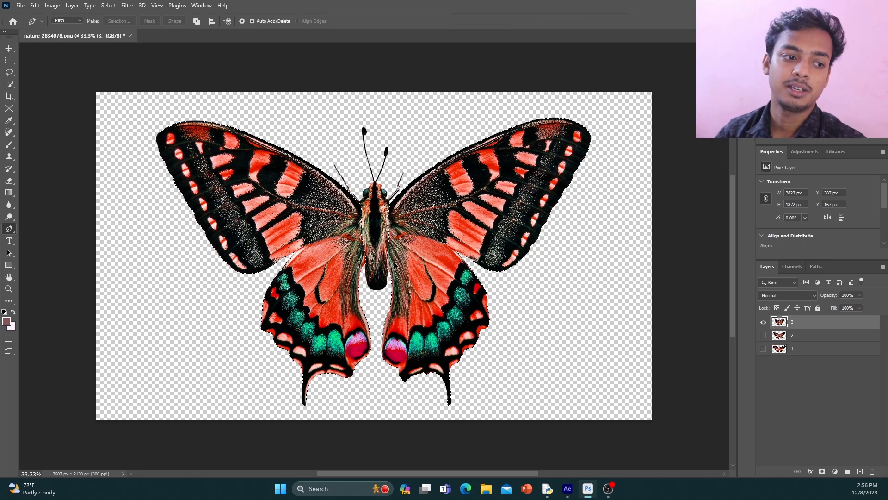
{"action": "key", "text": "ctrl+alt+shift+s"}
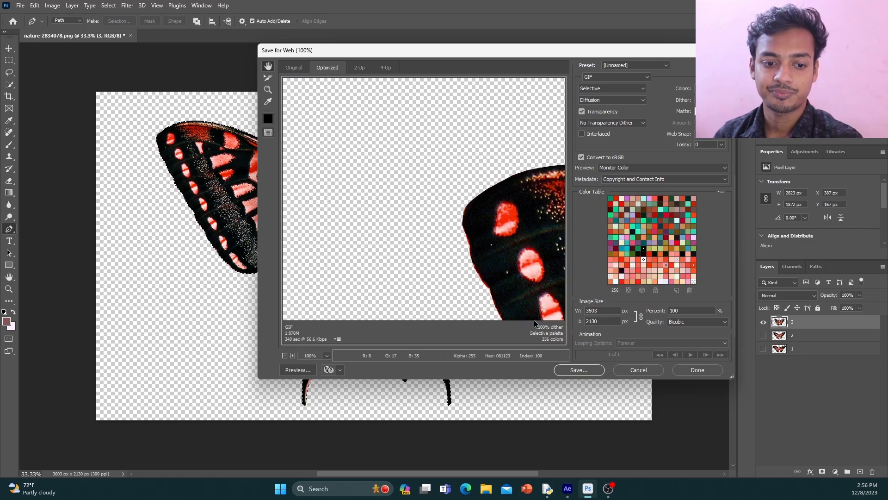
{"action": "left_click", "coordinate": [578, 370]}
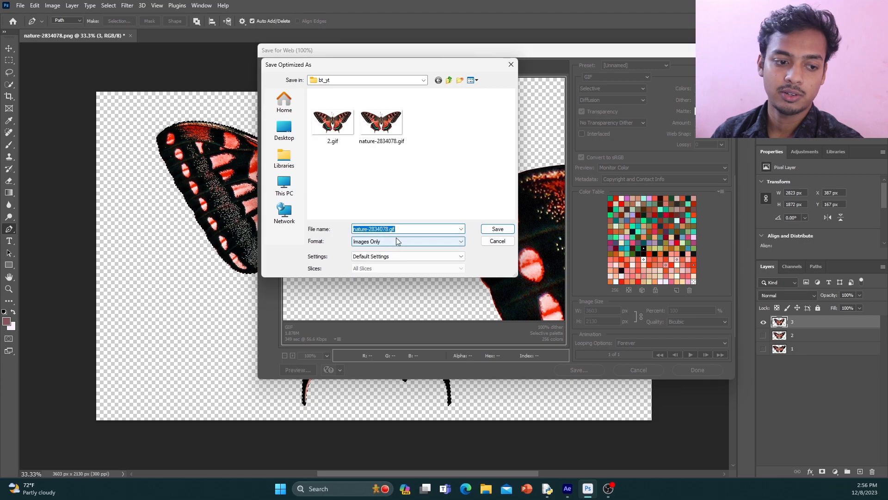
{"action": "type", "text": "3"}
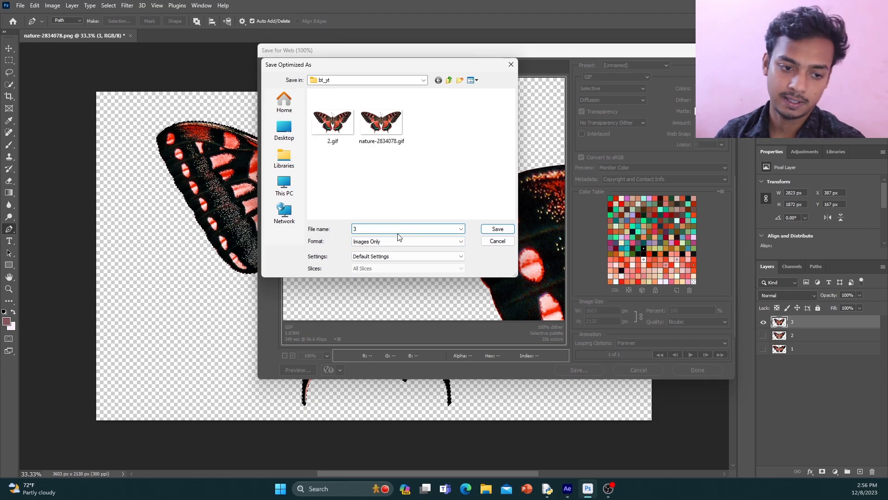
{"action": "left_click", "coordinate": [492, 229]}
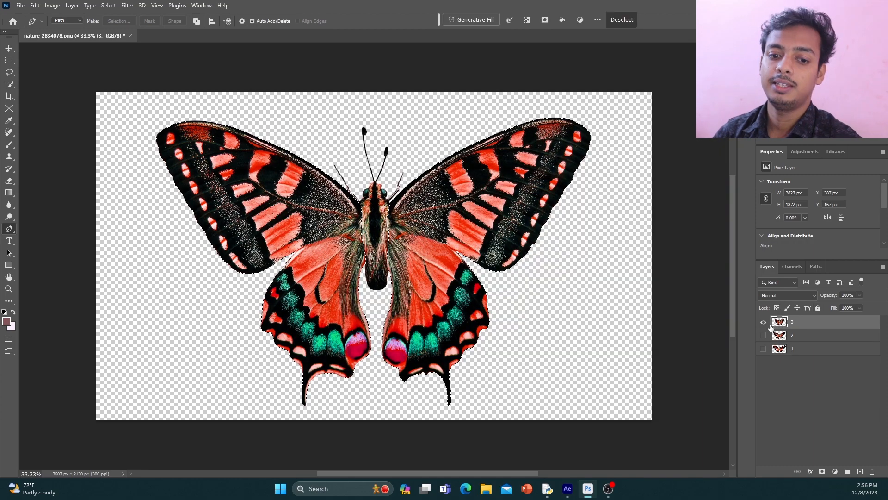
Step: Duplicate layer 3 and rename the copy 4
{"action": "left_click_drag", "start_coordinate": [800, 324], "coordinate": [861, 473]}
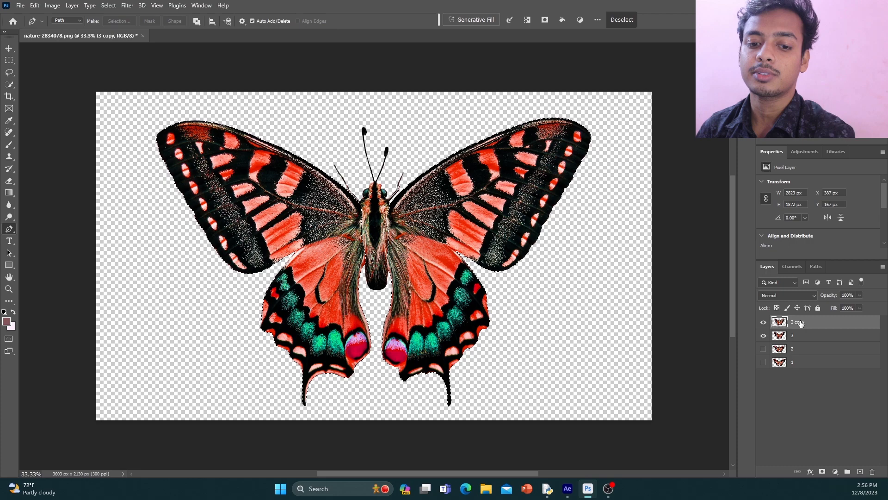
{"action": "double_click", "coordinate": [798, 322]}
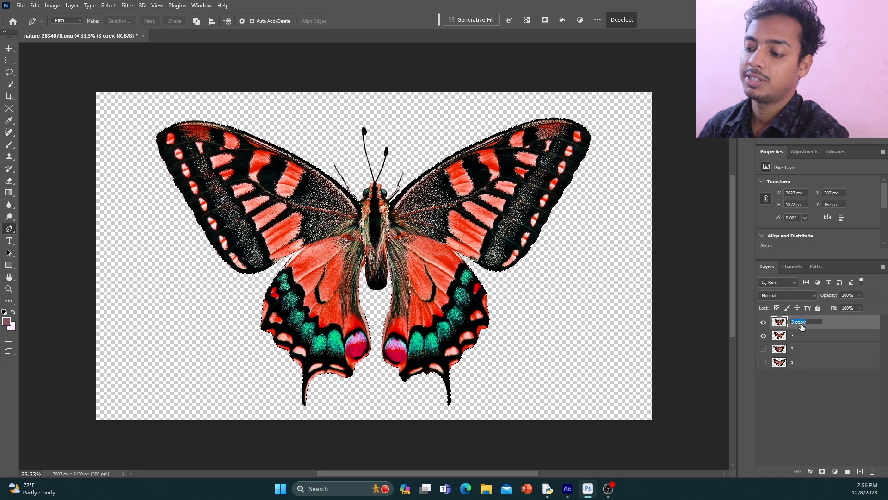
{"action": "type", "text": "4"}
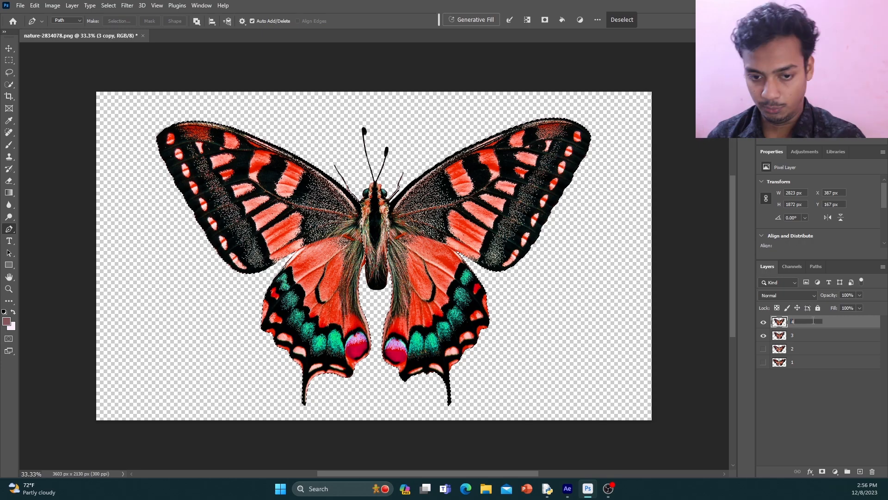
{"action": "left_click", "coordinate": [832, 324]}
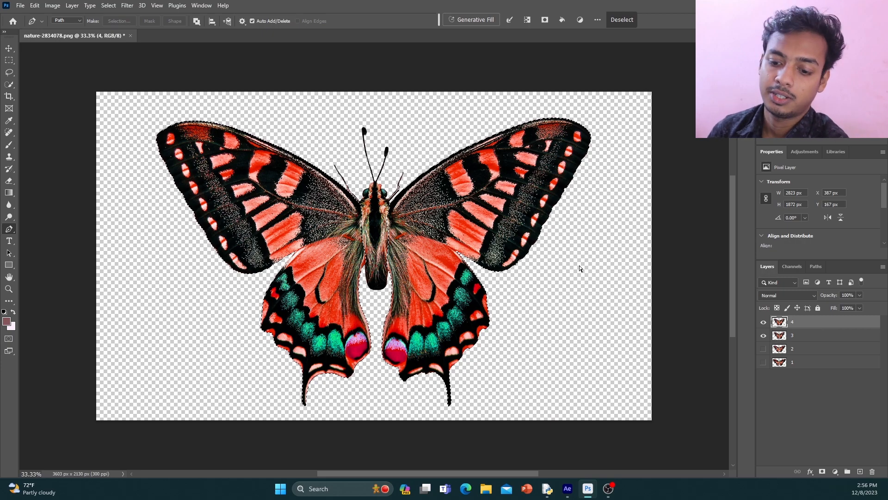
Step: Narrow the selected wings on layer 4 evenly toward the body to 91.71% width at full height, and hide layer 3
{"action": "key", "text": "ctrl+t"}
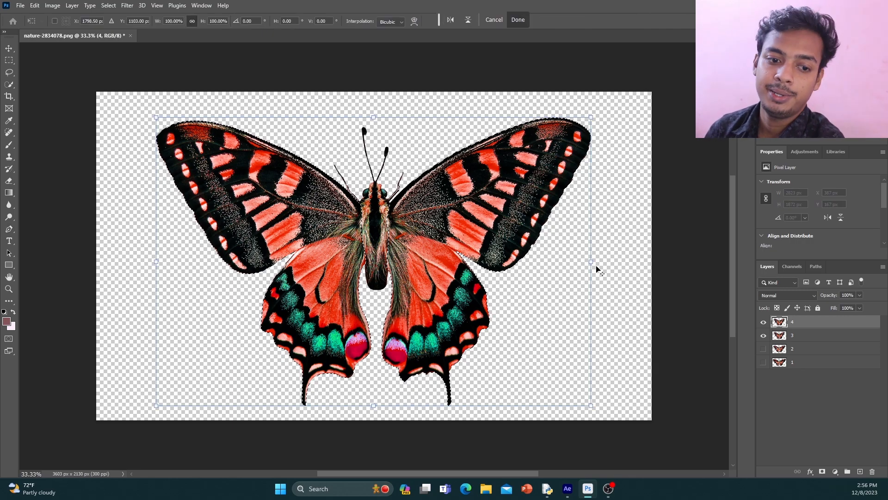
{"action": "left_click_drag", "start_coordinate": [590, 262], "coordinate": [573, 262]}
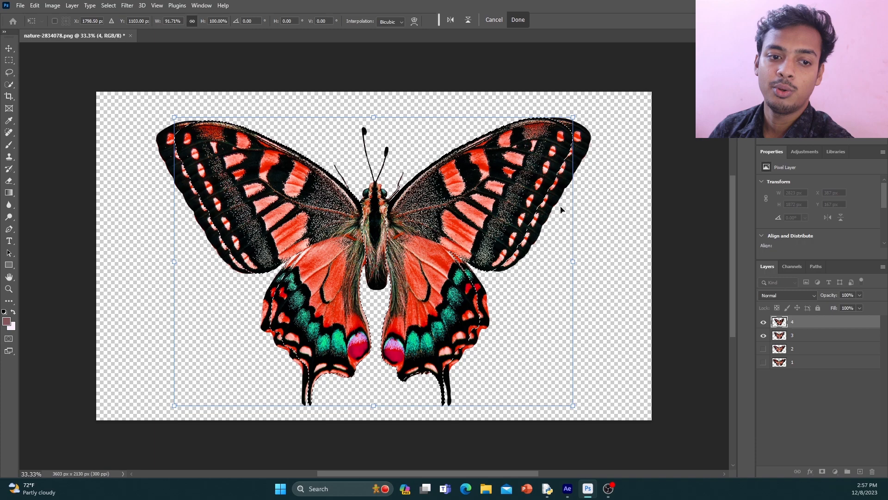
{"action": "left_click", "coordinate": [764, 336]}
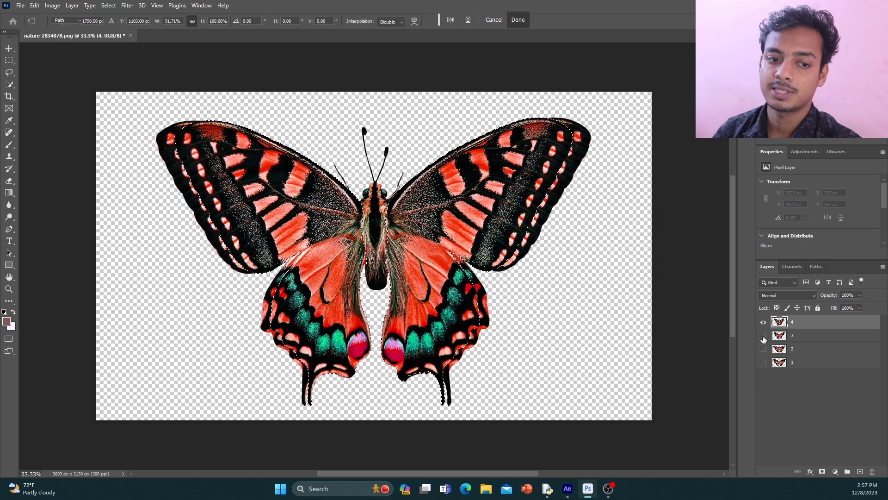
{"action": "key", "text": "Return"}
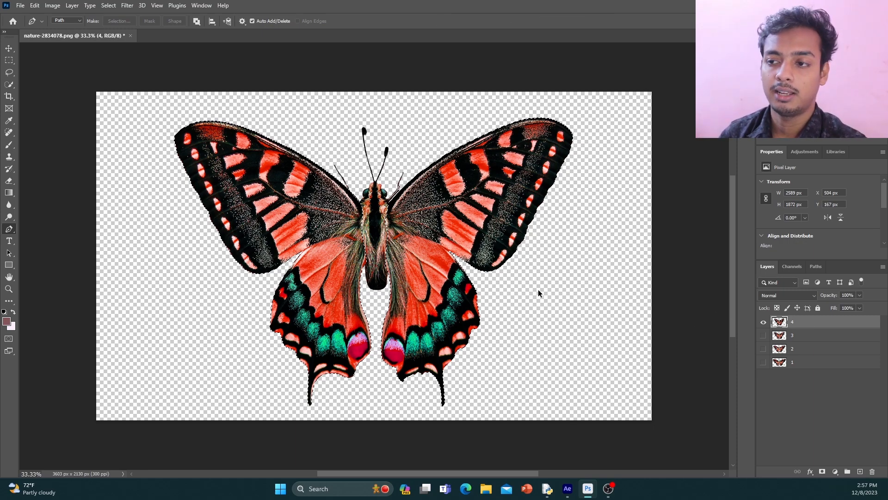
Step: Export layer 4 for web as a GIF named 4 in the bt_yt folder
{"action": "key", "text": "ctrl+alt+shift+s"}
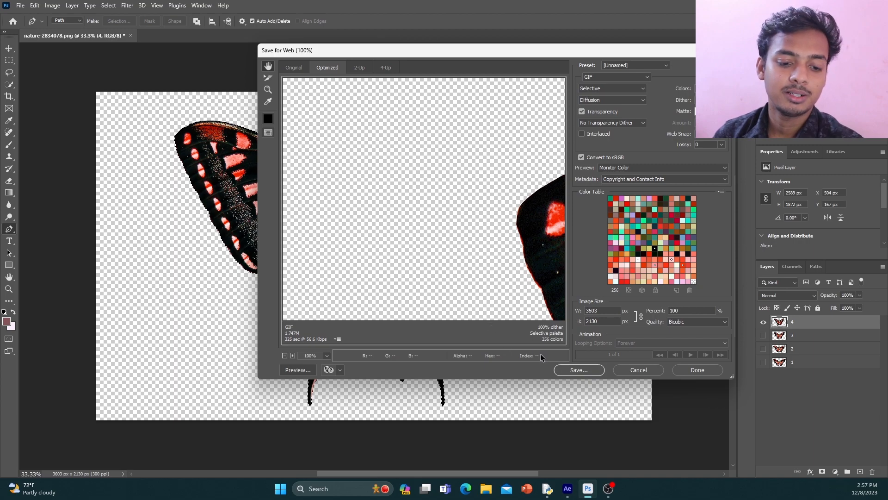
{"action": "left_click", "coordinate": [570, 371]}
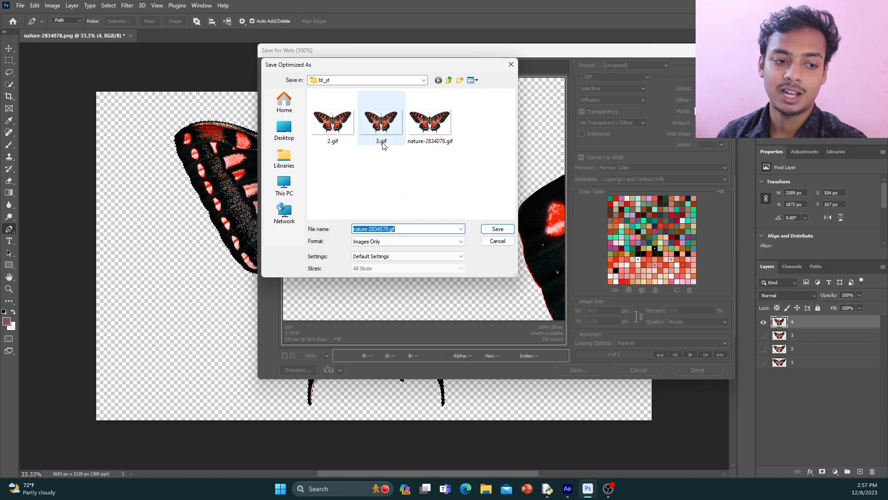
{"action": "type", "text": "4"}
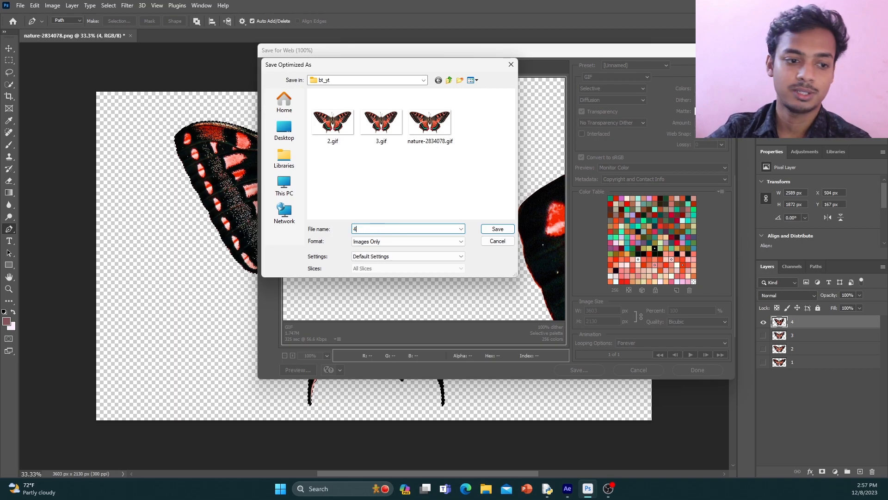
{"action": "left_click", "coordinate": [501, 231]}
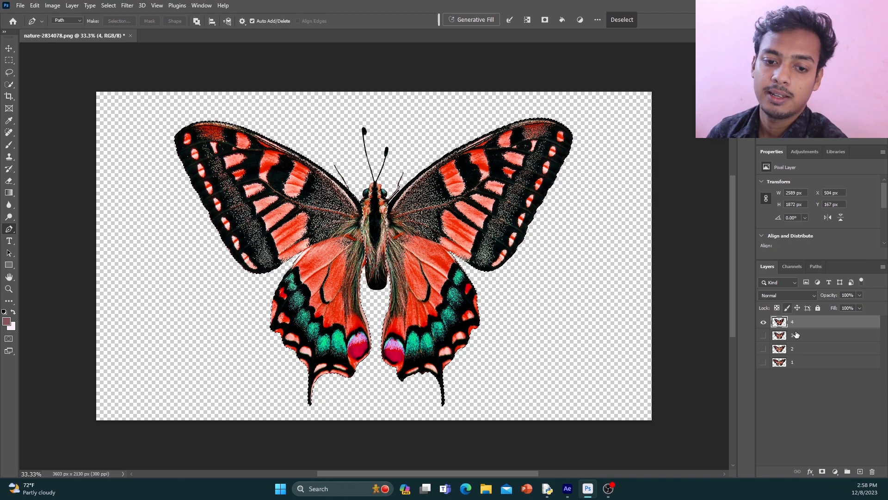
Step: Duplicate layer 4 and rename the copy 5
{"action": "left_click_drag", "start_coordinate": [817, 323], "coordinate": [860, 472]}
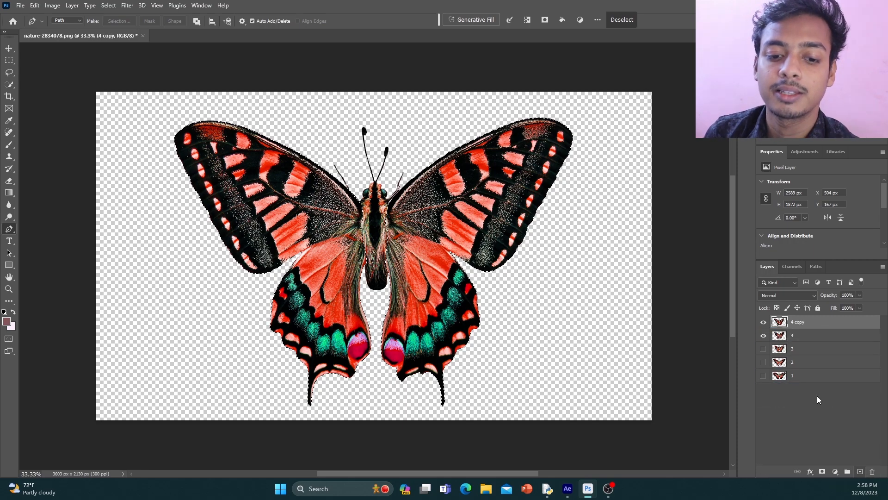
{"action": "double_click", "coordinate": [795, 323]}
{"action": "type", "text": "5"}
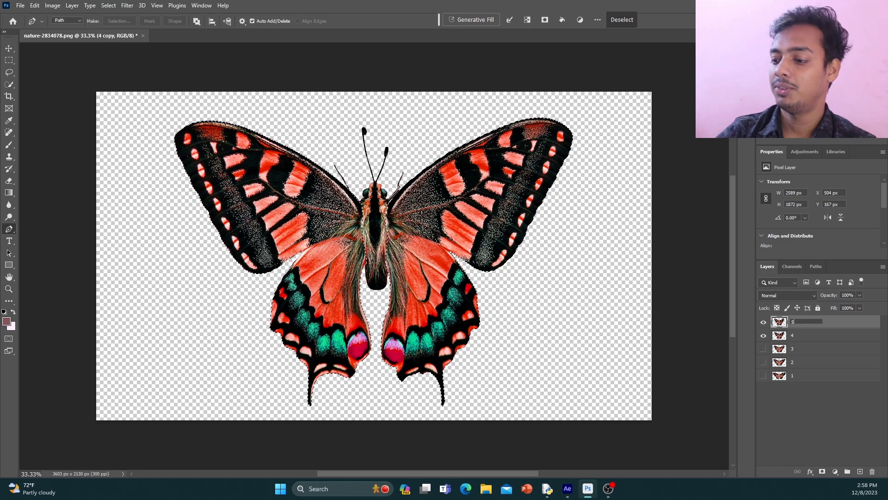
{"action": "key", "text": "Return"}
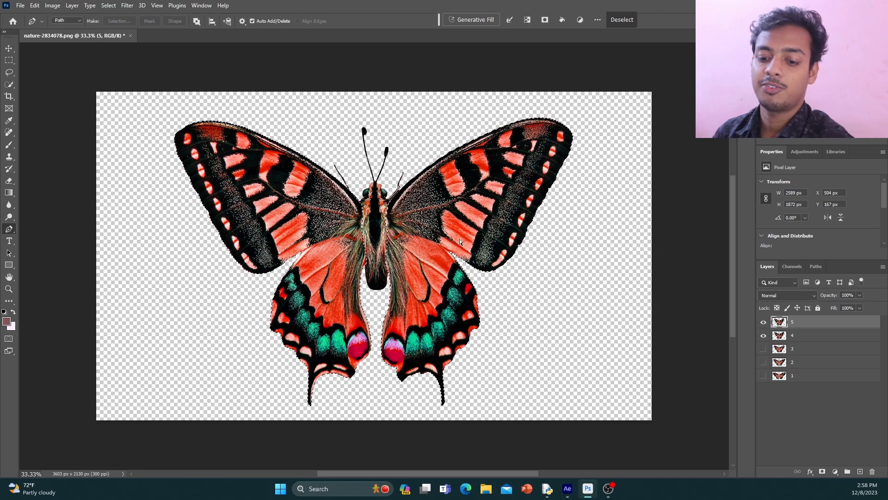
Step: Narrow the selected wings on layer 5 evenly toward the body to 88.88% width at full height, and hide layer 4
{"action": "key", "text": "ctrl+t"}
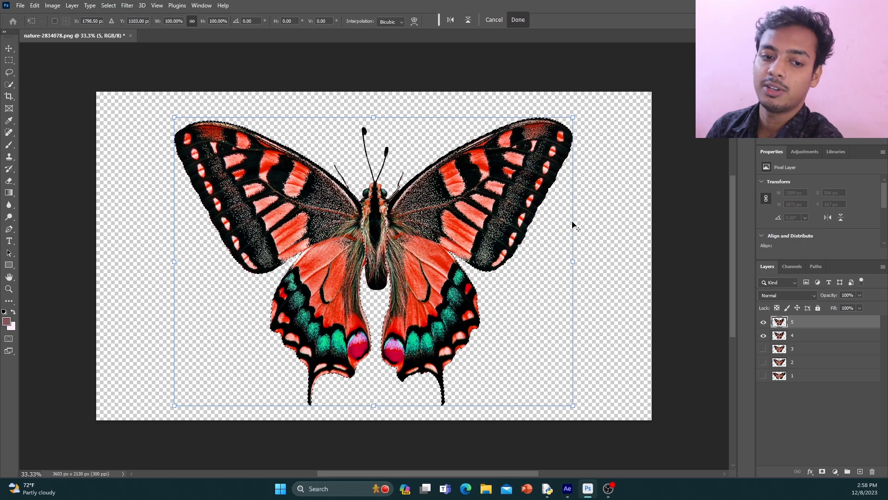
{"action": "left_click_drag", "start_coordinate": [572, 261], "coordinate": [552, 260]}
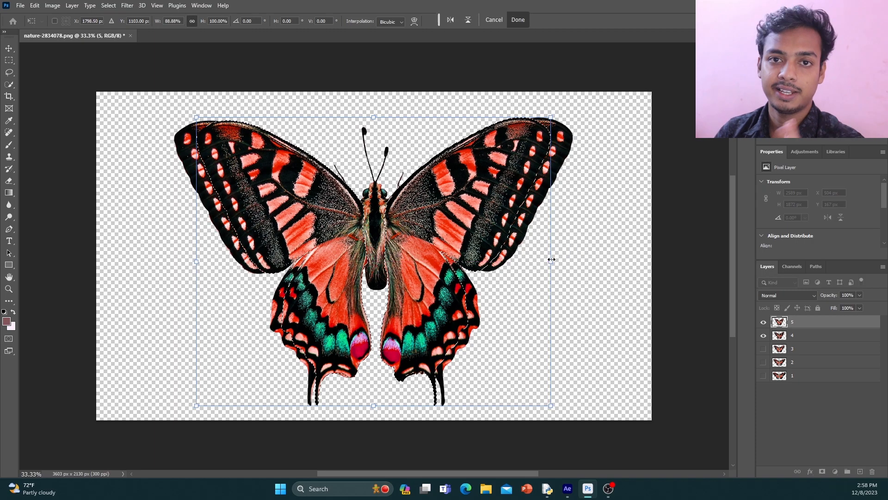
{"action": "left_click", "coordinate": [763, 336]}
{"action": "key", "text": "p"}
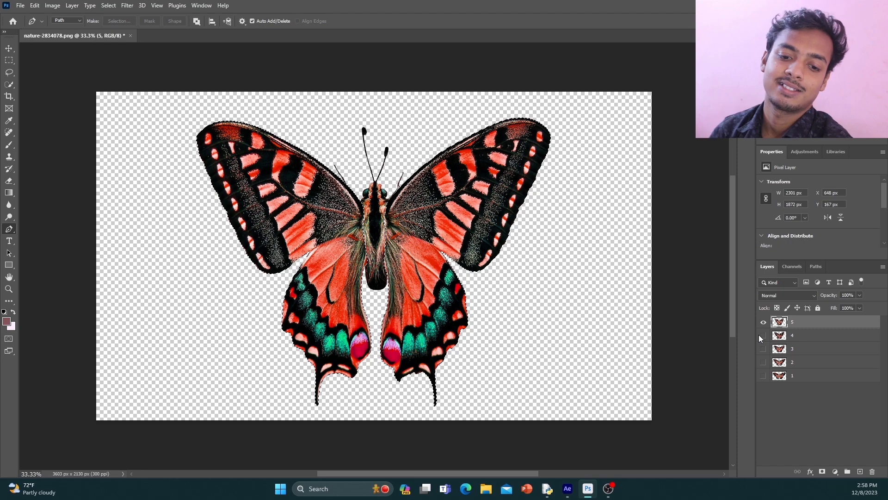
Step: Export layer 5 for web as a GIF named 5 in the bt_yt folder
{"action": "key", "text": "ctrl+alt+shift+s"}
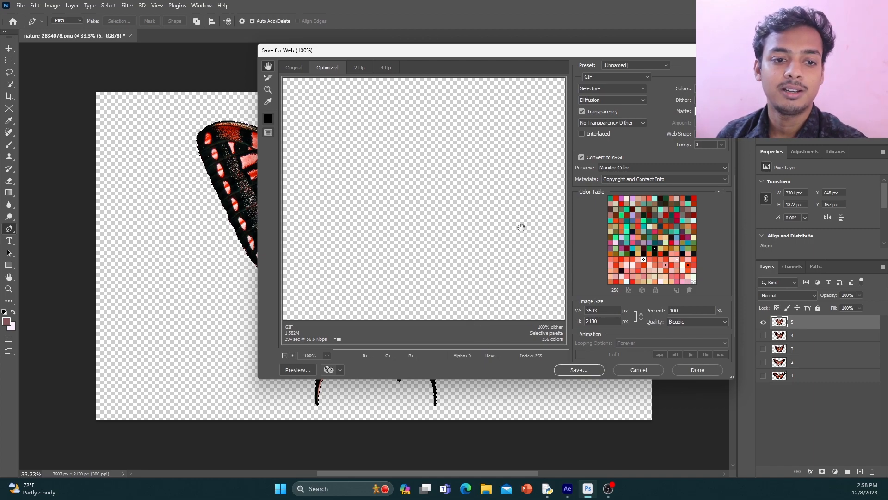
{"action": "left_click", "coordinate": [584, 371]}
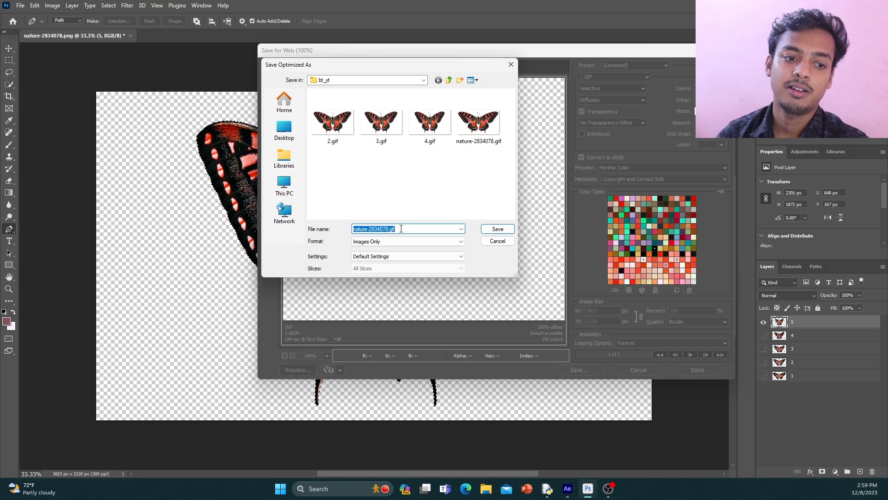
{"action": "type", "text": "5"}
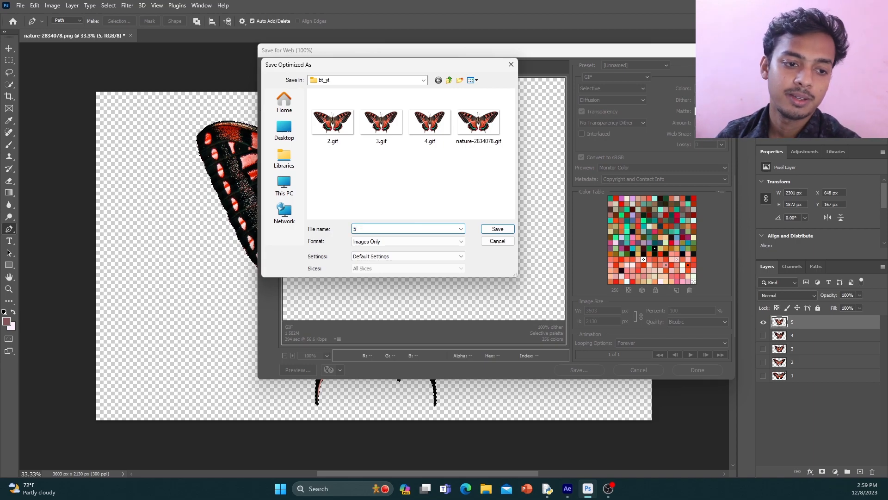
{"action": "left_click", "coordinate": [491, 231]}
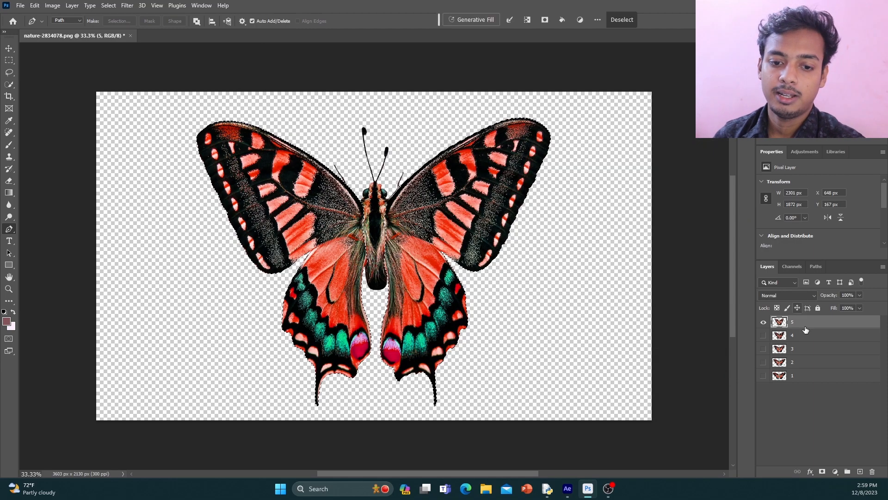
Step: Duplicate layer 5 and rename the copy 6
{"action": "left_click_drag", "start_coordinate": [806, 326], "coordinate": [859, 471]}
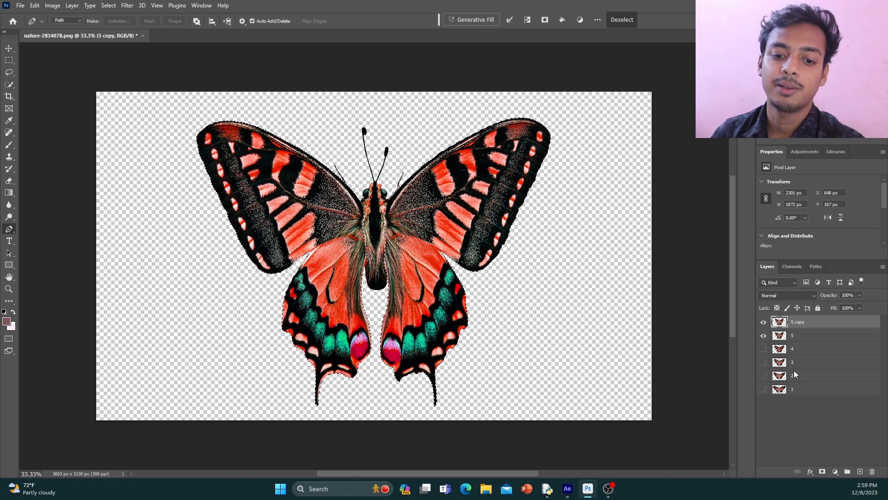
{"action": "double_click", "coordinate": [796, 322]}
{"action": "type", "text": "6"}
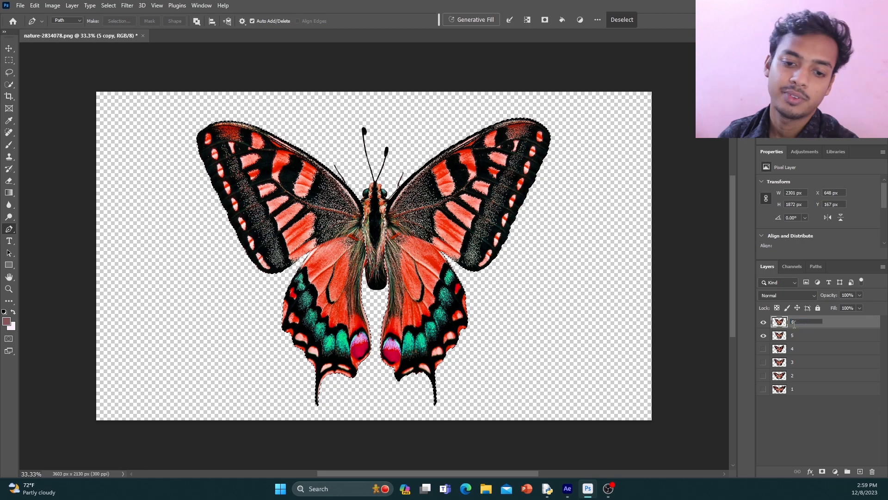
{"action": "left_click", "coordinate": [835, 324]}
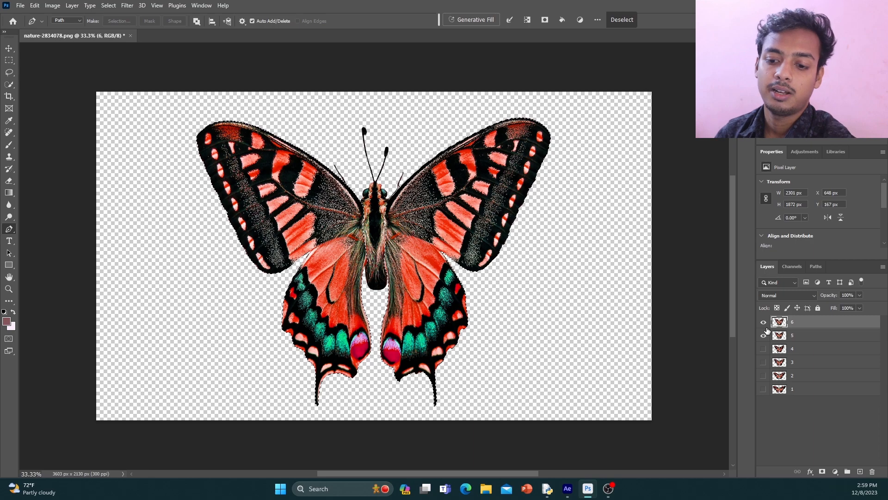
Step: Narrow the selected wings on layer 6 evenly toward the body to 87.74% width at full height, and hide layer 5
{"action": "key", "text": "ctrl+t"}
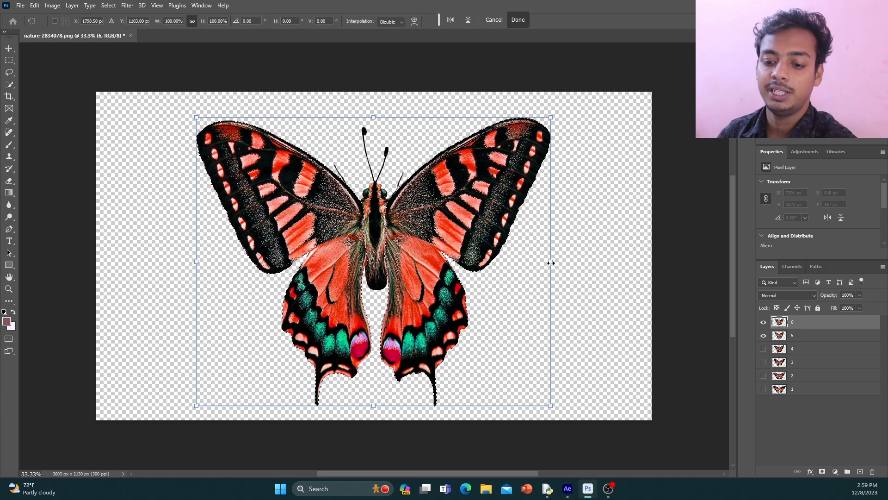
{"action": "left_click_drag", "start_coordinate": [551, 262], "coordinate": [530, 262]}
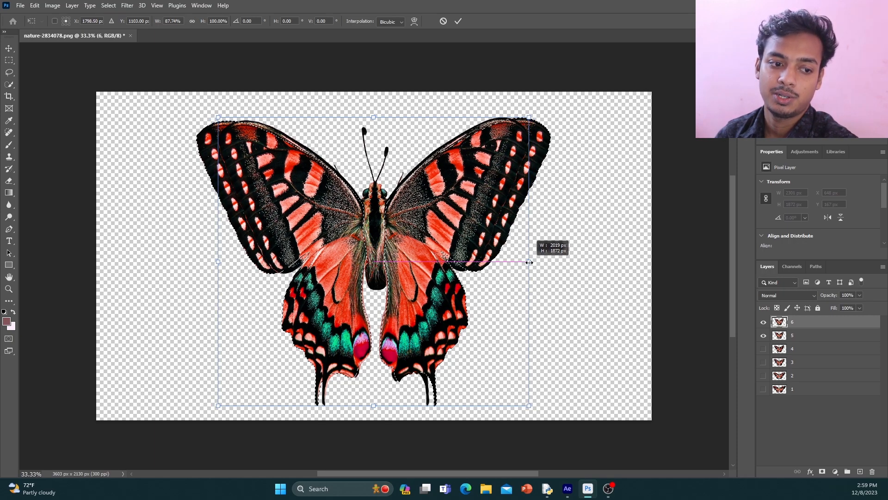
{"action": "left_click_drag", "start_coordinate": [529, 263], "coordinate": [529, 262]}
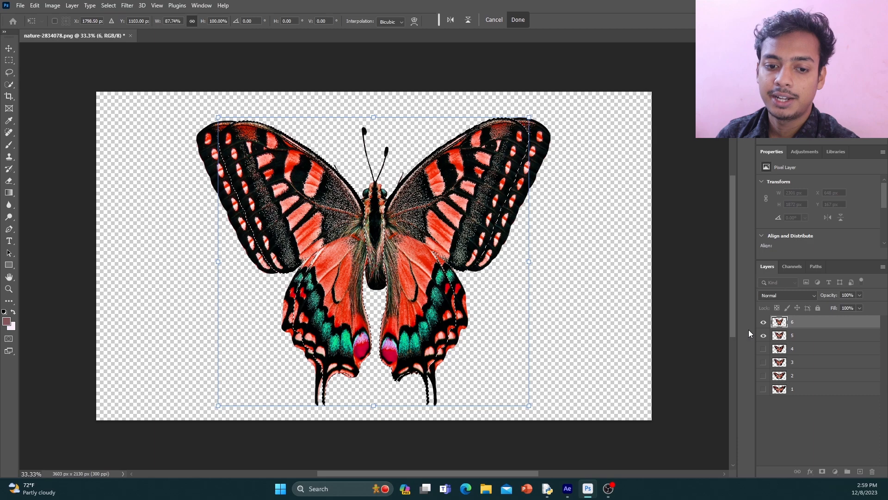
{"action": "left_click", "coordinate": [763, 336]}
{"action": "key", "text": "p"}
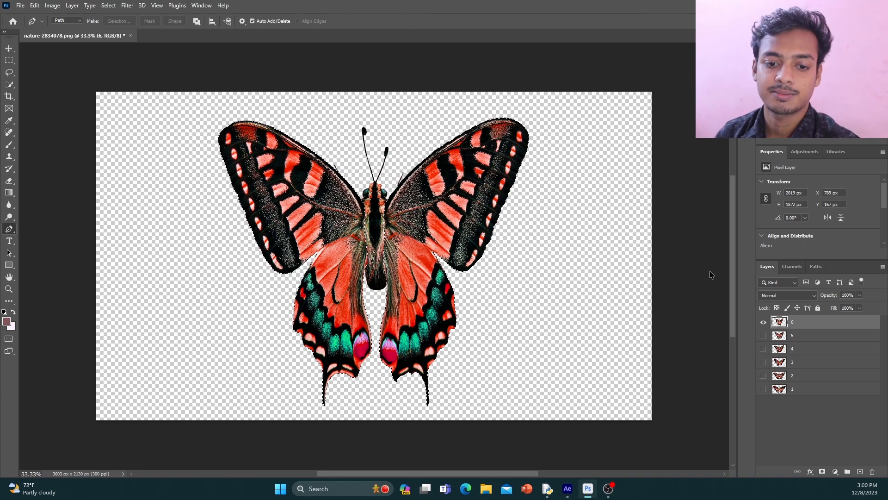
Step: Export layer 6 for web as a GIF named 6 in the bt_yt folder
{"action": "key", "text": "ctrl+alt+shift+s"}
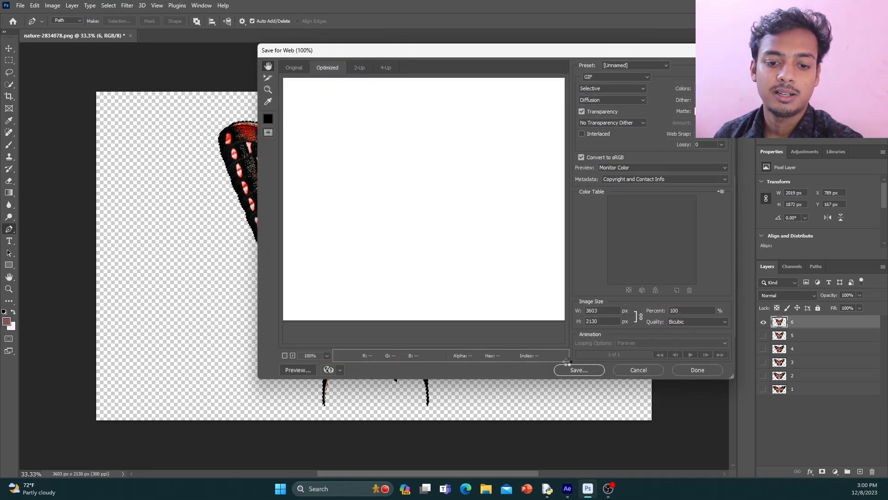
{"action": "left_click", "coordinate": [580, 370]}
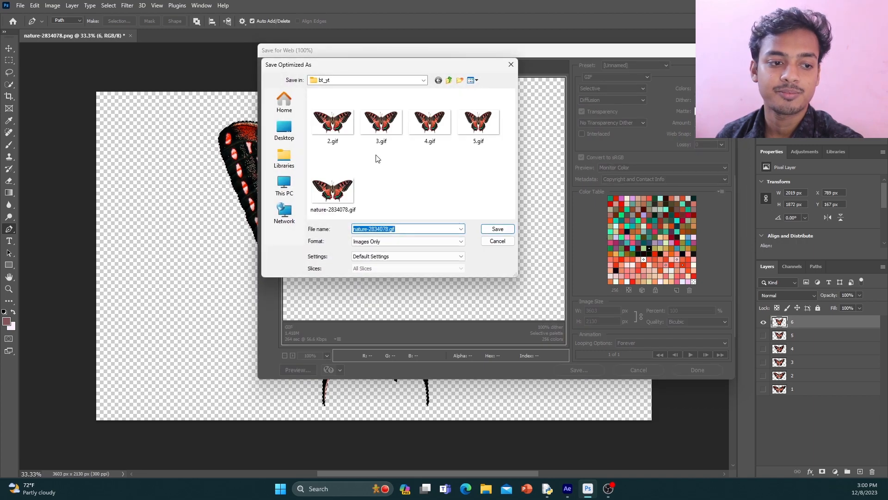
{"action": "type", "text": "6"}
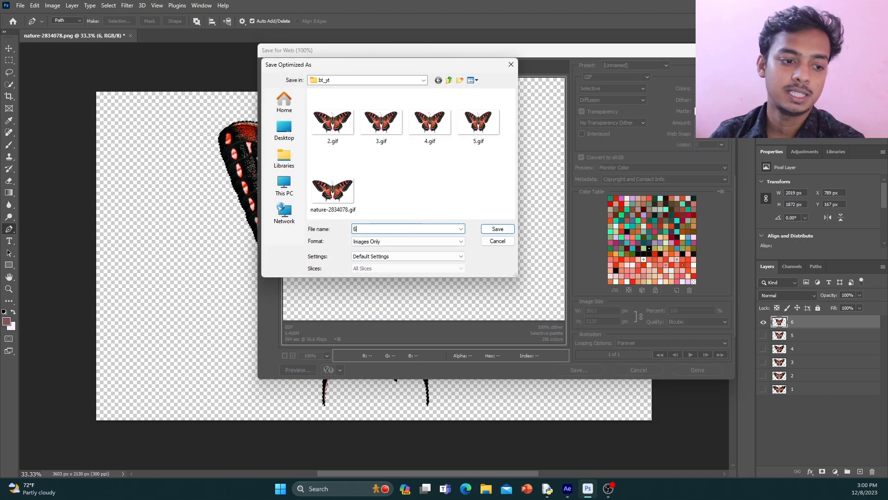
{"action": "left_click", "coordinate": [496, 229]}
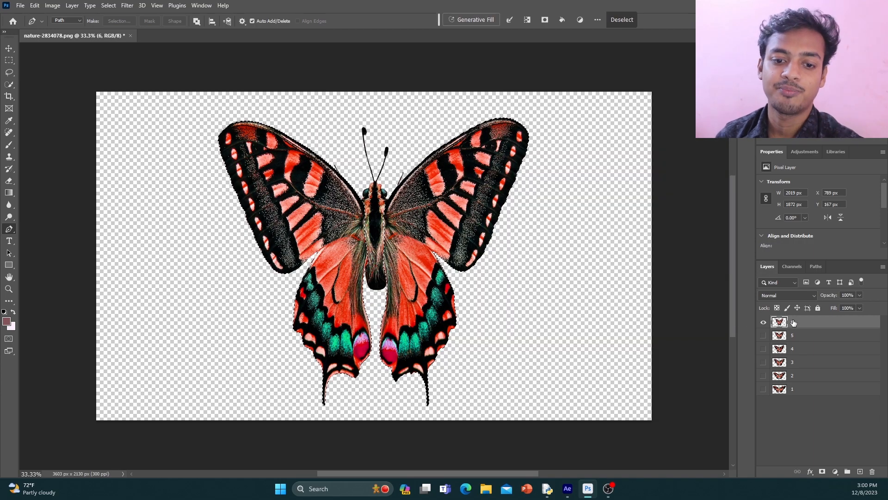
Step: Duplicate layer 6 and rename the copy 7
{"action": "left_click_drag", "start_coordinate": [798, 322], "coordinate": [862, 474]}
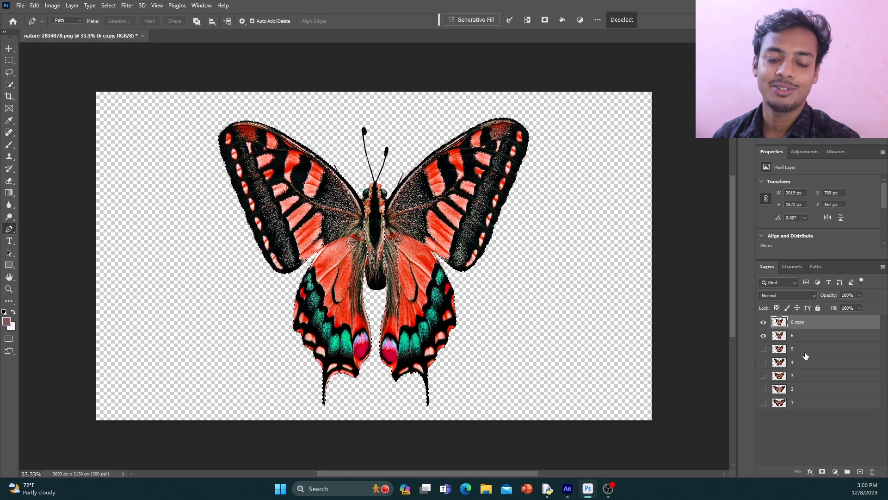
{"action": "double_click", "coordinate": [797, 322]}
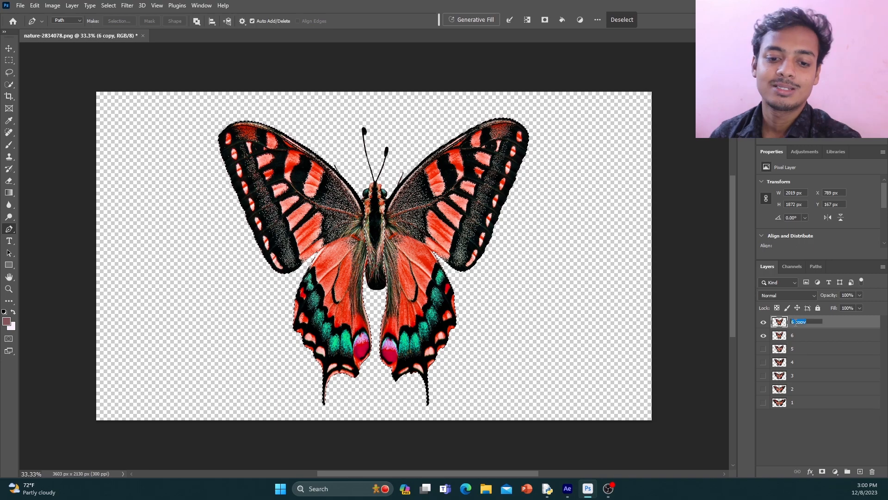
{"action": "type", "text": "7"}
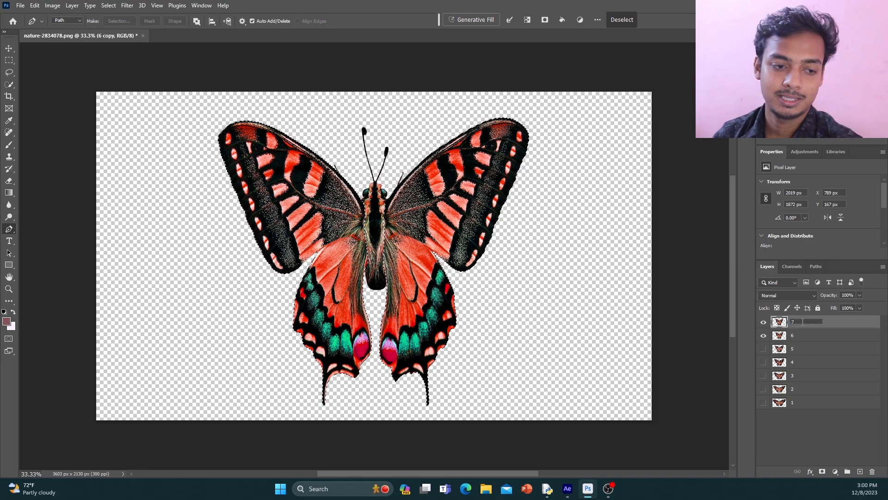
{"action": "key", "text": "Return"}
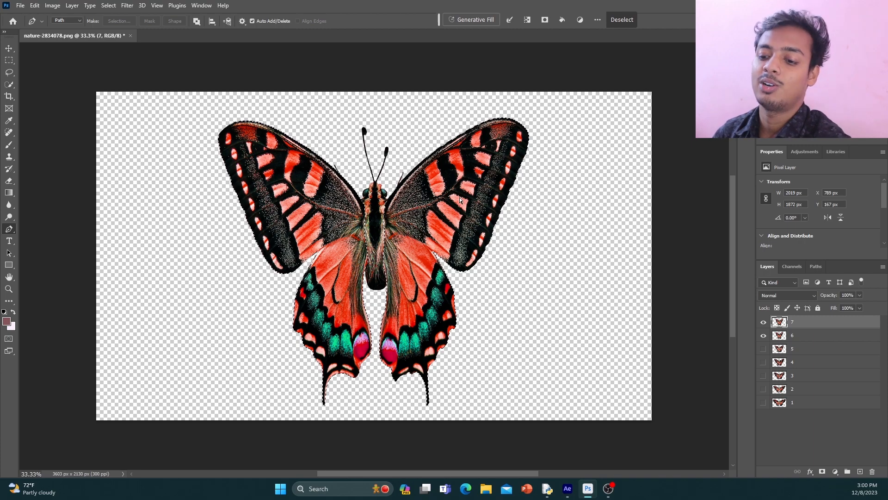
Step: Narrow the selected wings on layer 7 evenly toward the body to 84.55% width at full height, and hide layer 6
{"action": "key", "text": "ctrl+t"}
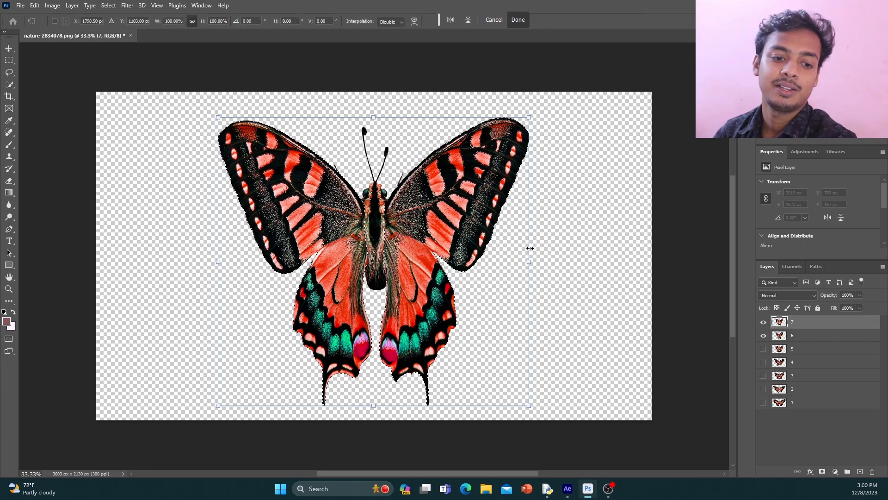
{"action": "left_click_drag", "start_coordinate": [529, 262], "coordinate": [505, 256]}
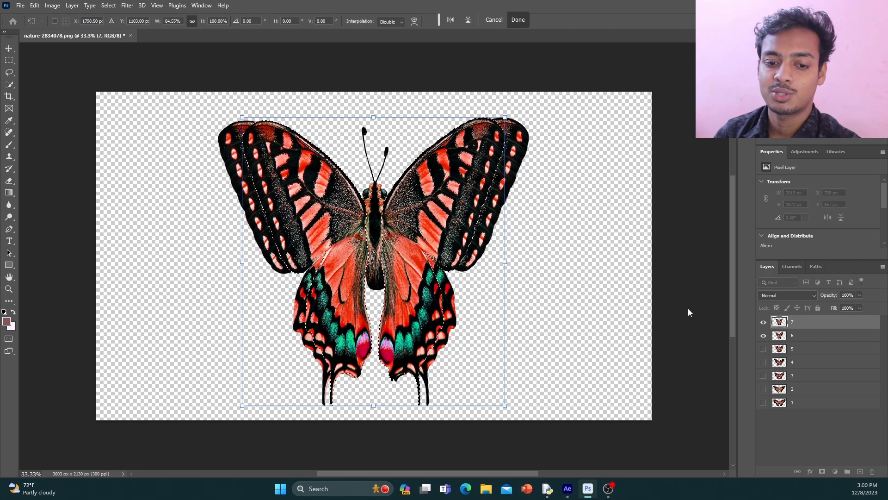
{"action": "left_click", "coordinate": [764, 336]}
{"action": "key", "text": "p"}
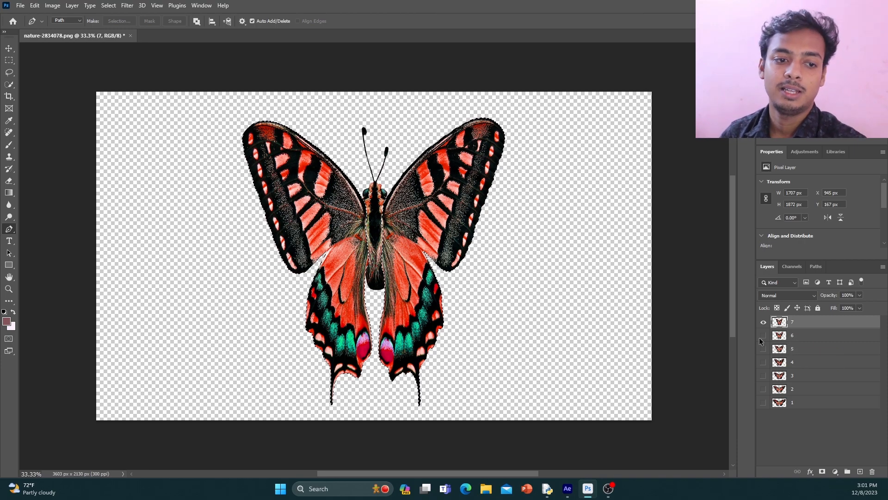
Step: Export layer 7 for web as a GIF named 7 in the bt_yt folder
{"action": "key", "text": "ctrl+alt+shift+s"}
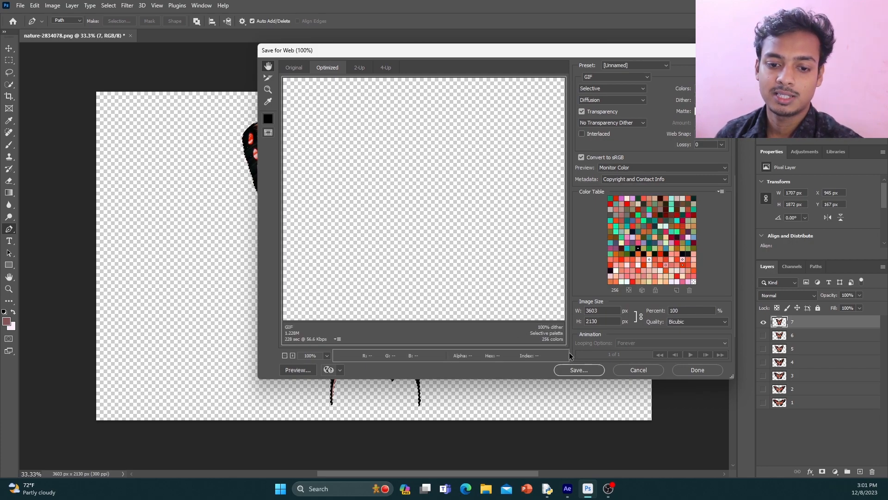
{"action": "left_click", "coordinate": [578, 370]}
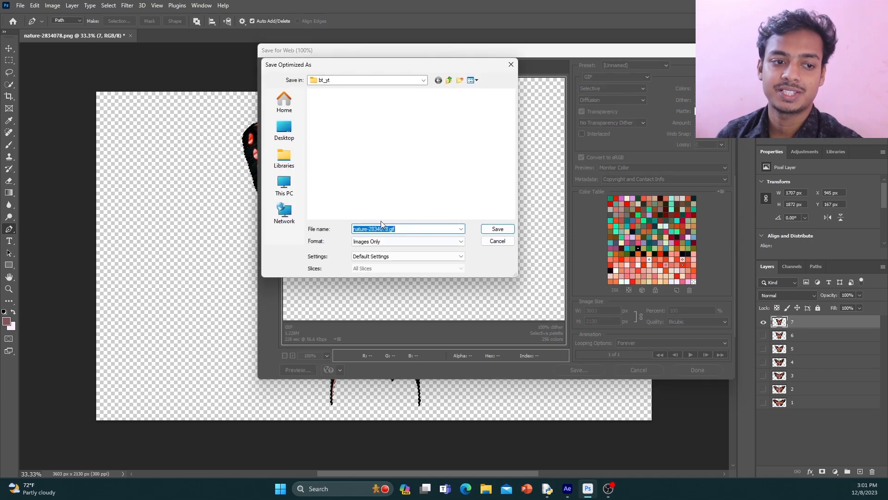
{"action": "type", "text": "7"}
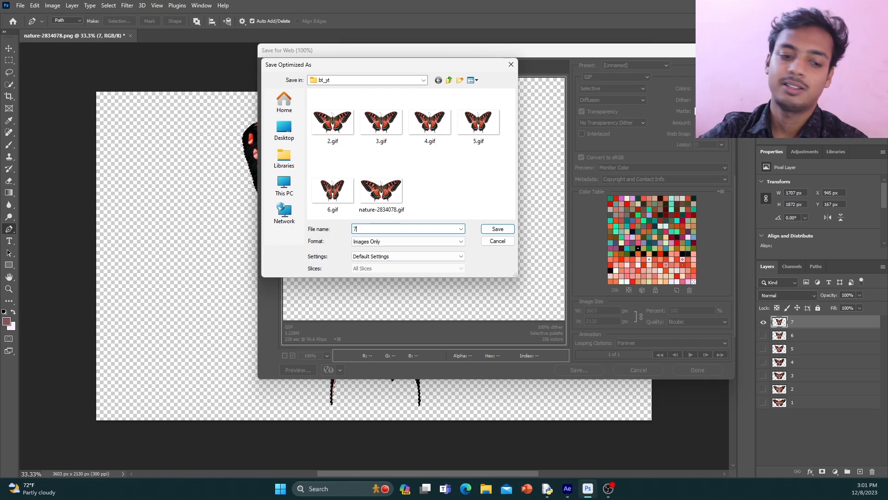
{"action": "left_click", "coordinate": [492, 231]}
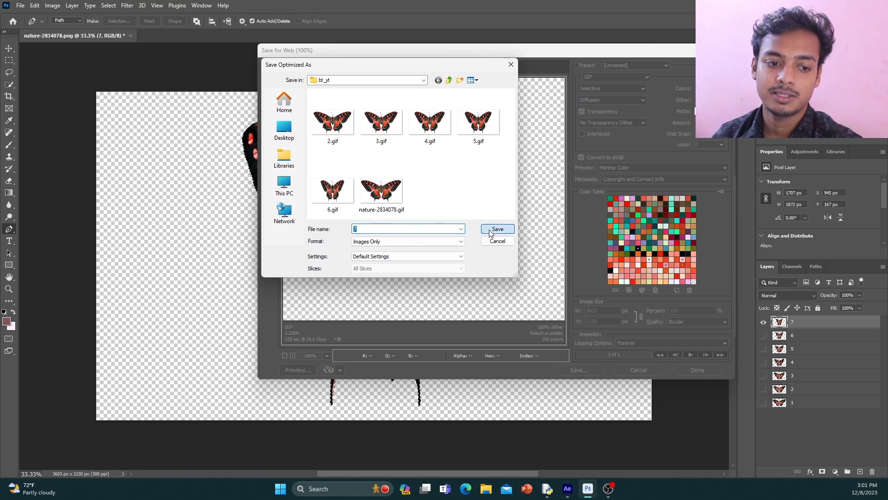
{"action": "left_click", "coordinate": [498, 231]}
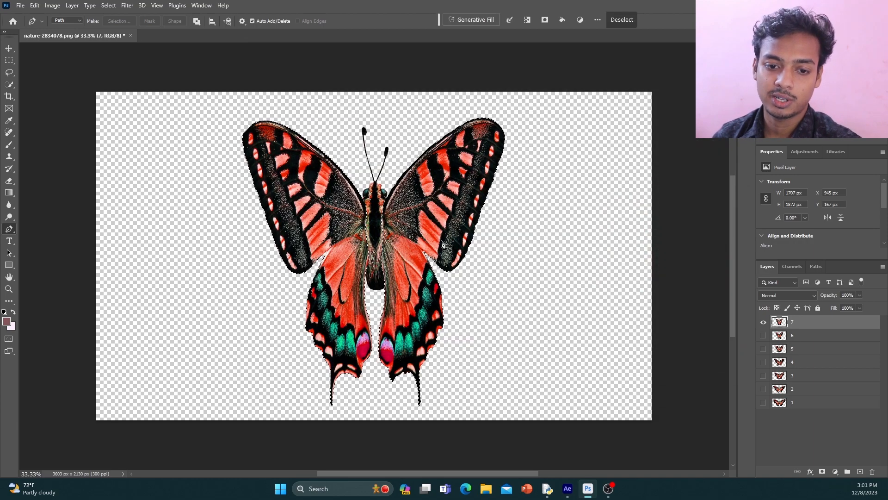
Step: Duplicate layer 7 and rename the copy 8
{"action": "left_click_drag", "start_coordinate": [818, 323], "coordinate": [860, 471]}
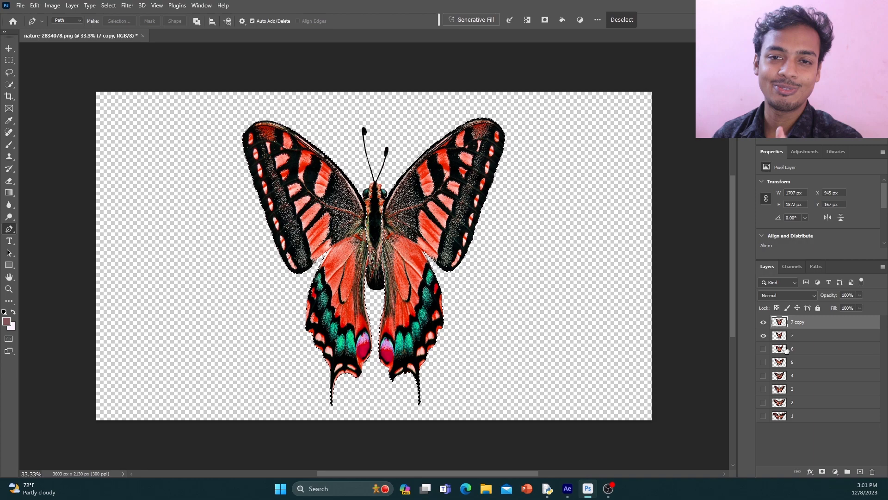
{"action": "double_click", "coordinate": [796, 322]}
{"action": "type", "text": "8"}
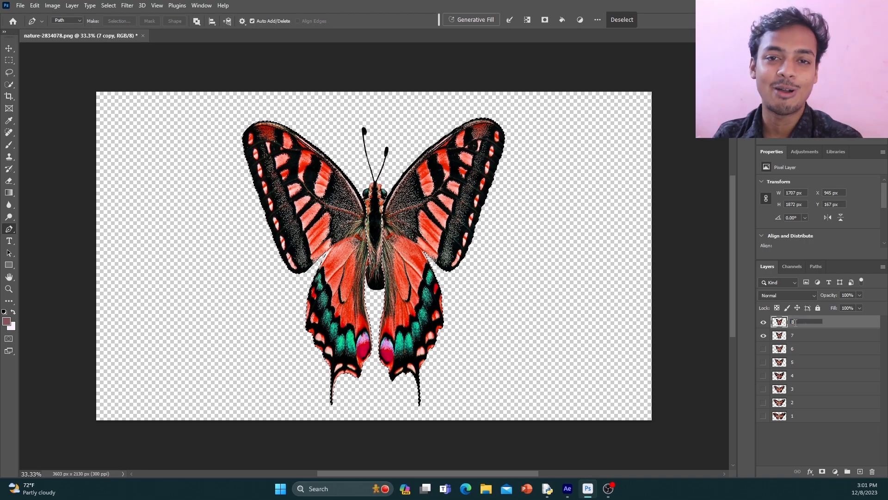
{"action": "left_click", "coordinate": [821, 326]}
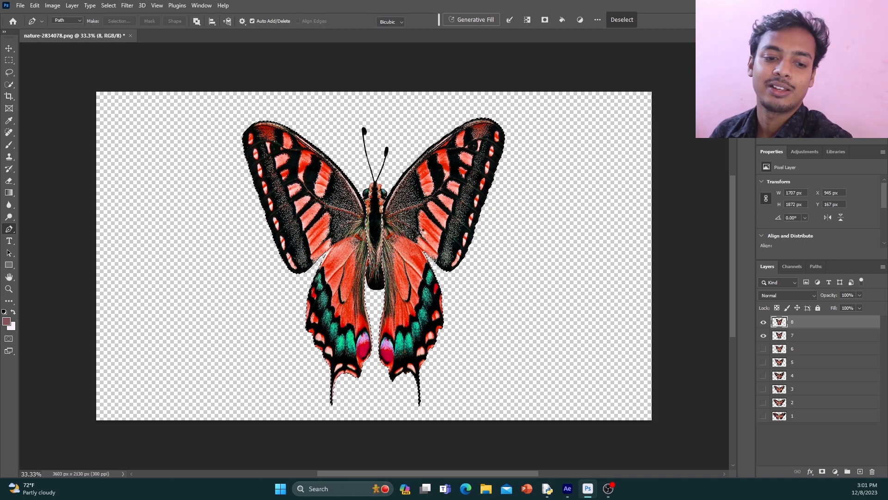
Step: Narrow the selected wings on layer 8 evenly toward the body to 81.37% width at full height, and hide layer 7
{"action": "key", "text": "ctrl+t"}
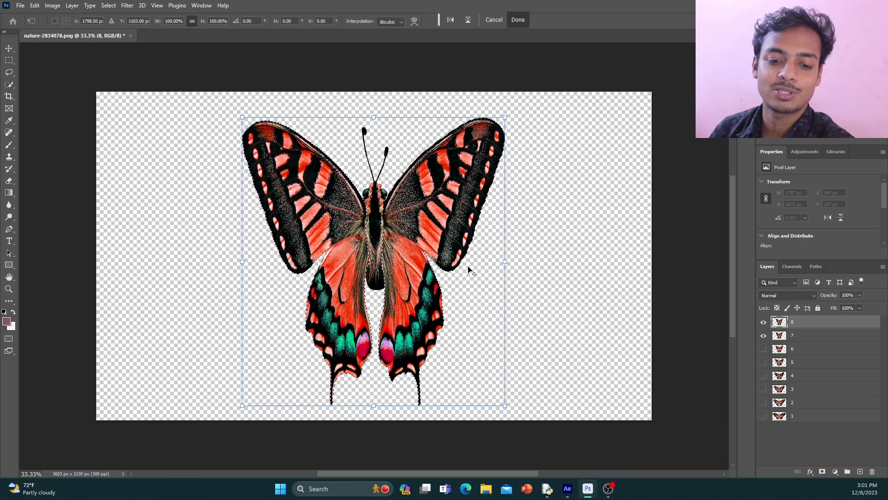
{"action": "left_click_drag", "start_coordinate": [503, 263], "coordinate": [482, 263]}
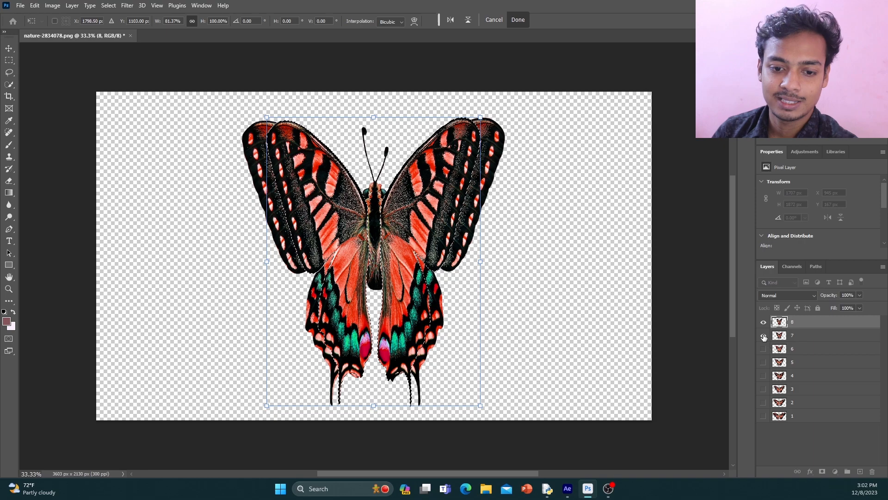
{"action": "left_click", "coordinate": [763, 337]}
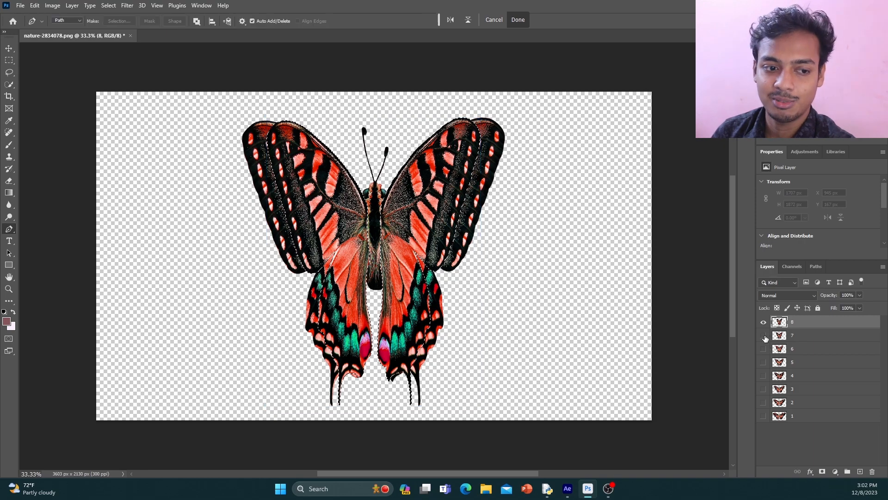
{"action": "left_click", "coordinate": [764, 336]}
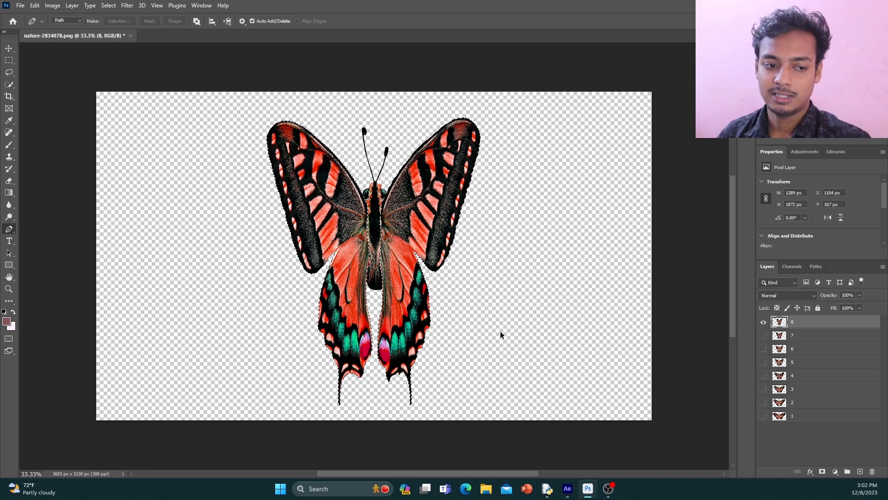
Step: Export layer 8 for web as a GIF named 8 in the bt_yt folder
{"action": "key", "text": "ctrl+alt+shift+s"}
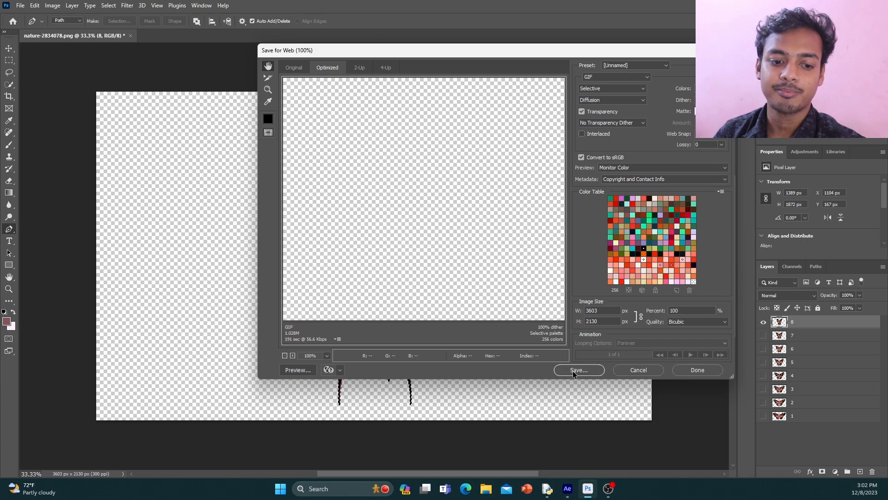
{"action": "left_click", "coordinate": [573, 371]}
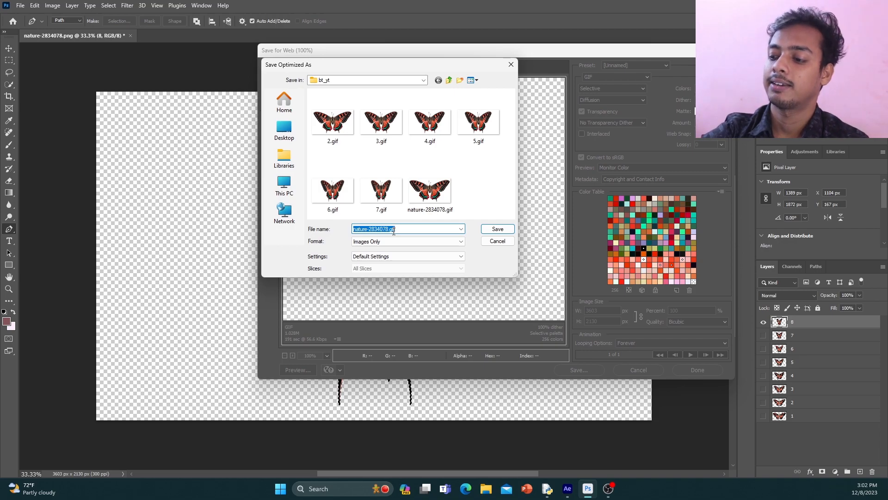
{"action": "type", "text": "8"}
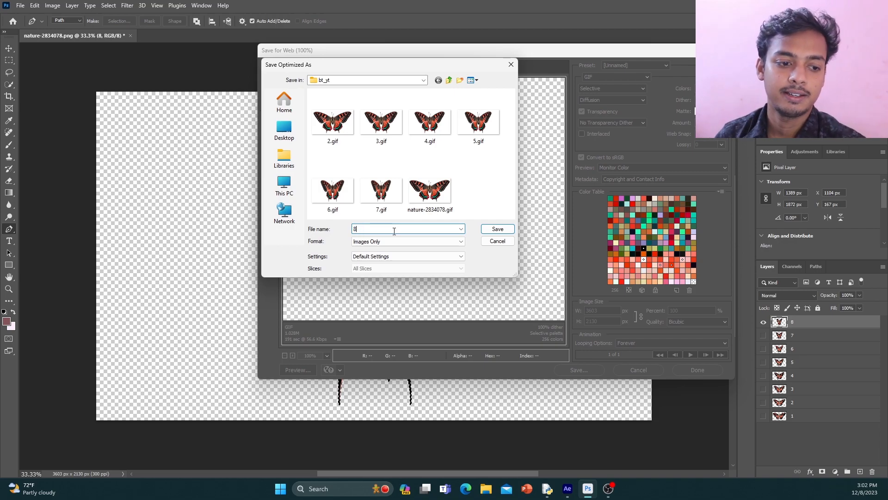
{"action": "left_click", "coordinate": [493, 228]}
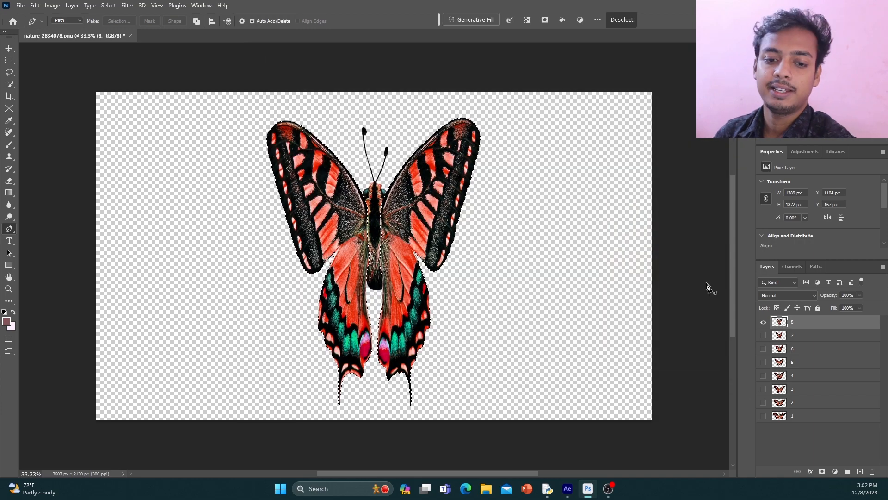
Step: Duplicate layer 8 and rename the copy 9
{"action": "left_click_drag", "start_coordinate": [813, 324], "coordinate": [860, 471]}
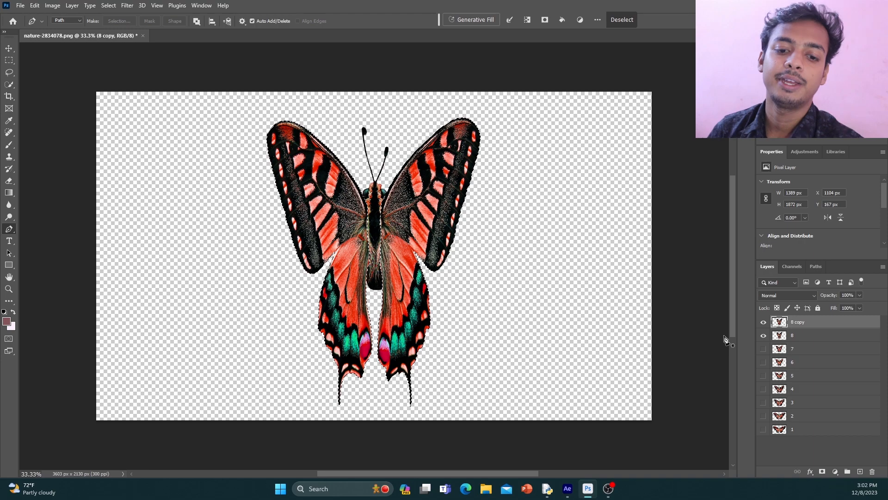
{"action": "double_click", "coordinate": [794, 323]}
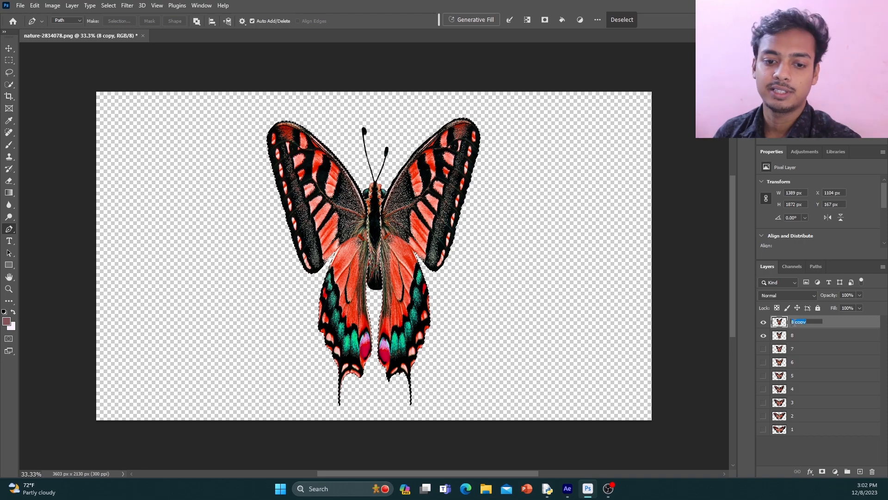
{"action": "type", "text": "9"}
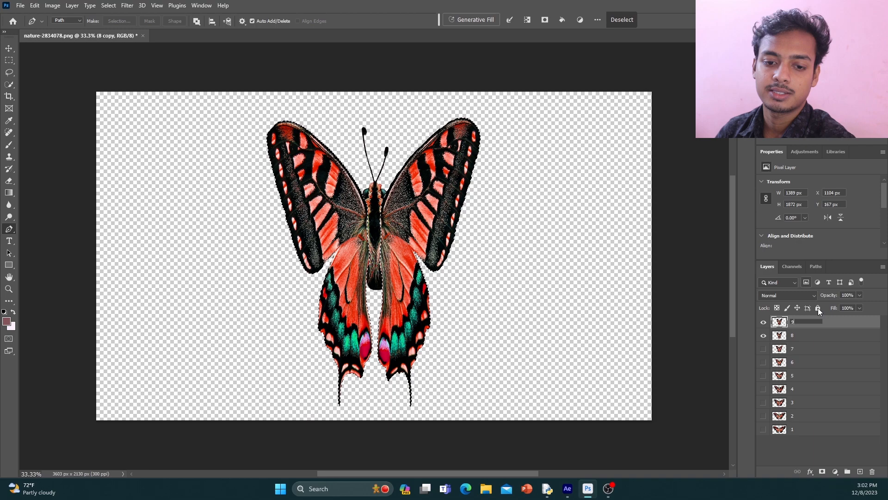
{"action": "key", "text": "Return"}
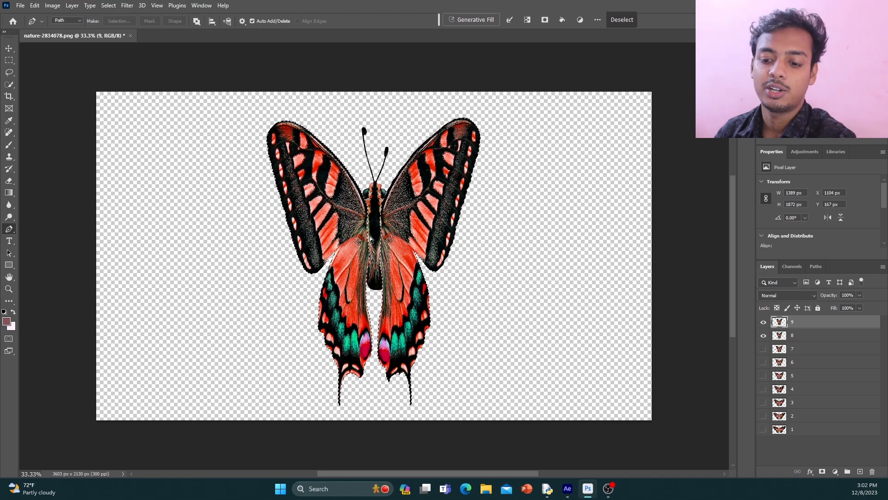
Step: Narrow the selected wings on layer 9 evenly toward the body to 63.28% width at full height, and hide layer 8
{"action": "key", "text": "ctrl+t"}
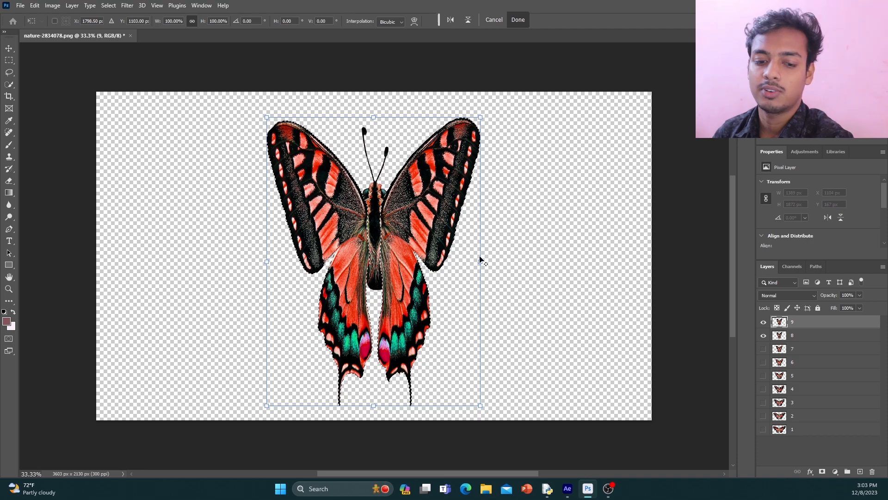
{"action": "left_click_drag", "start_coordinate": [480, 263], "coordinate": [441, 262]}
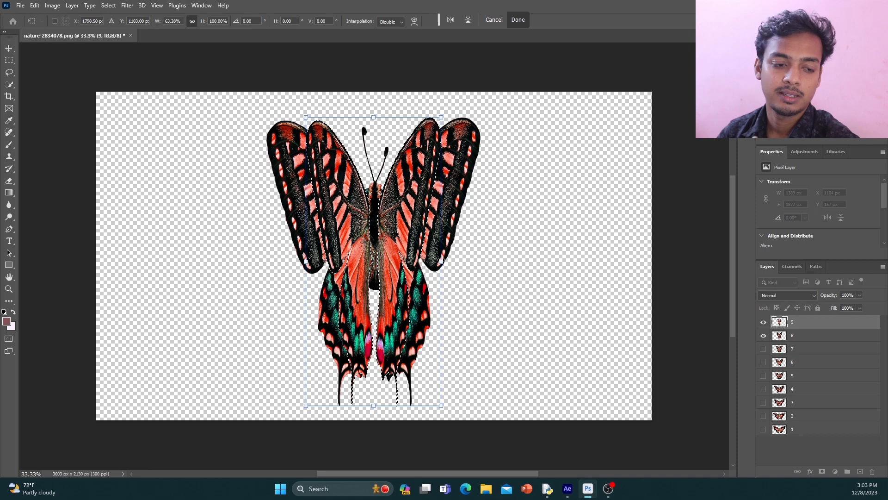
{"action": "left_click", "coordinate": [764, 336]}
{"action": "key", "text": "p"}
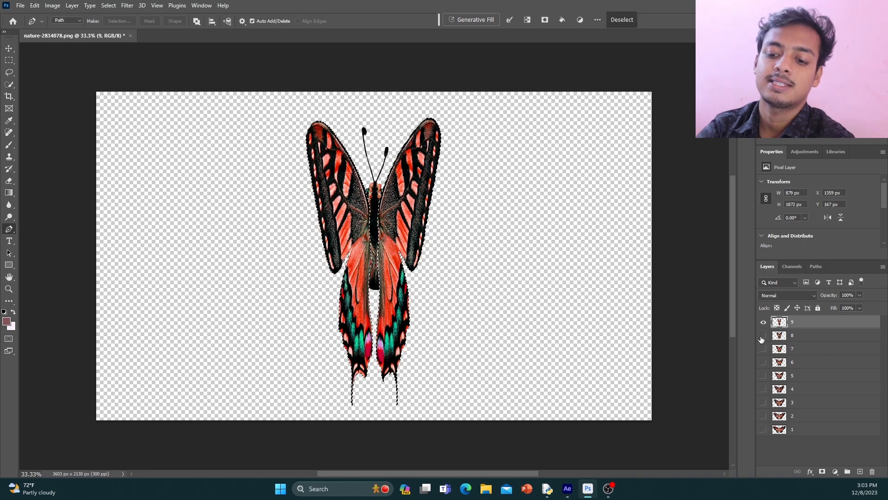
Step: Export layer 9 for web as a GIF named 9 in the bt_yt folder
{"action": "key", "text": "ctrl+alt+shift+s"}
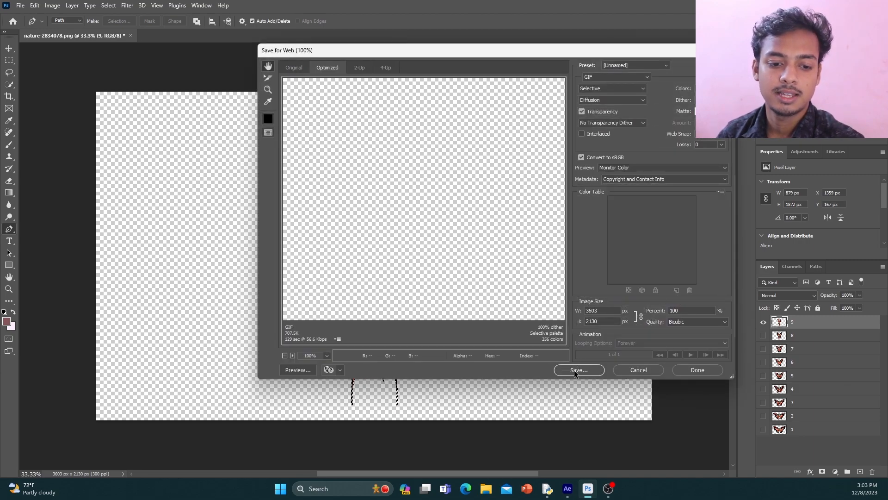
{"action": "left_click", "coordinate": [579, 370]}
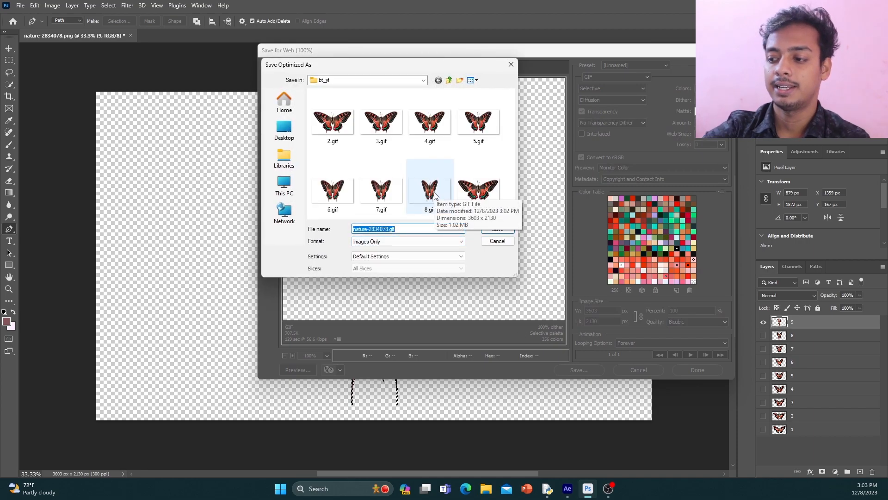
{"action": "type", "text": "9"}
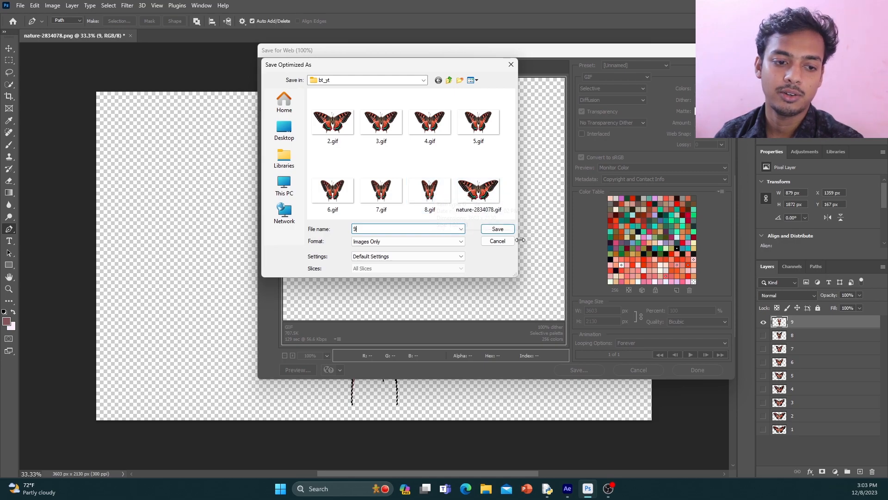
{"action": "left_click", "coordinate": [498, 229]}
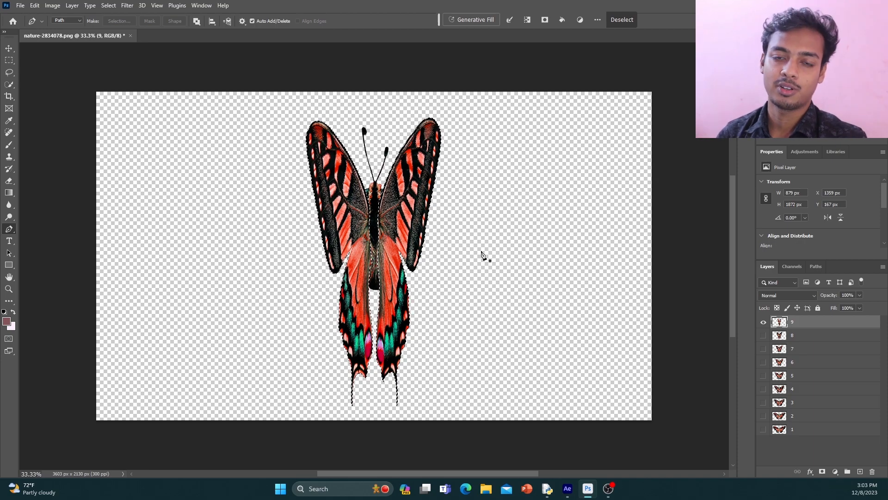
Step: Hide layer 9, show layer 8, and export it for web as a GIF named 10 in the bt_yt folder
{"action": "left_click", "coordinate": [763, 323]}
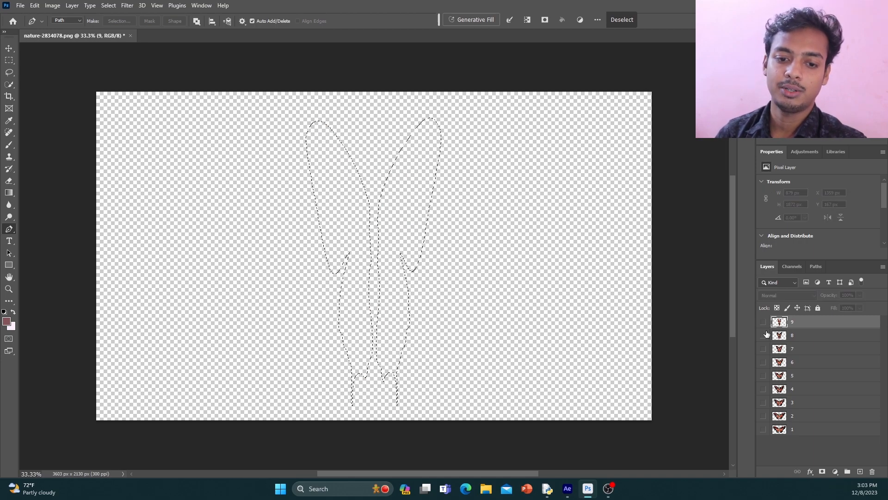
{"action": "left_click", "coordinate": [763, 336]}
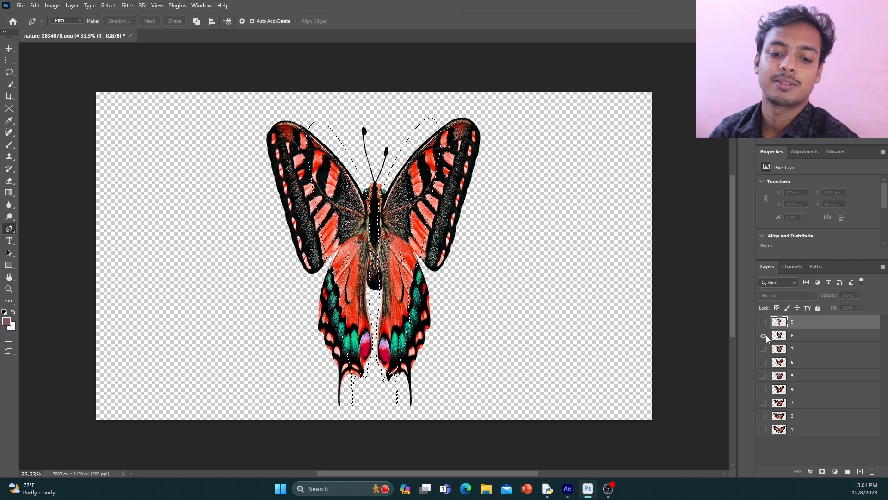
{"action": "key", "text": "ctrl+alt+shift+s"}
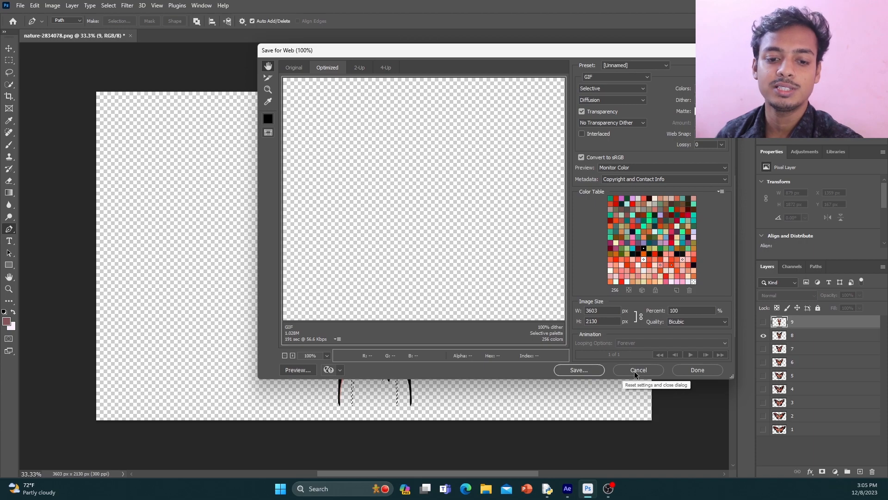
{"action": "left_click", "coordinate": [584, 368]}
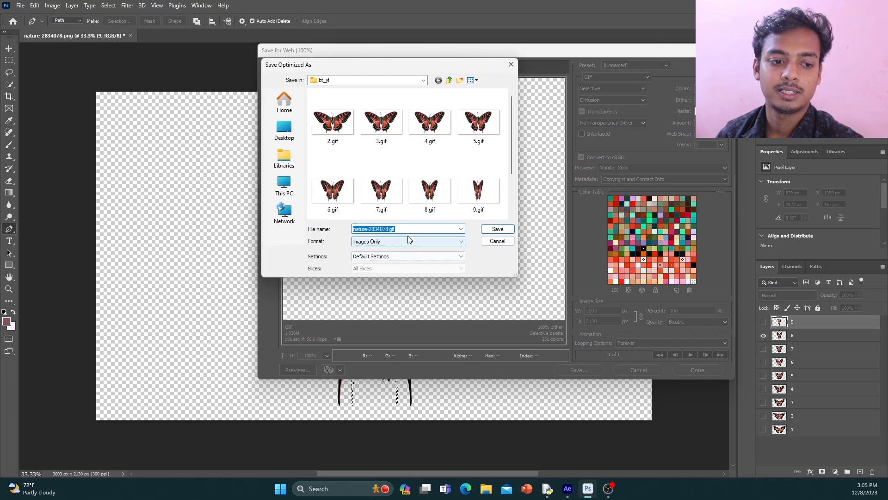
{"action": "type", "text": "10"}
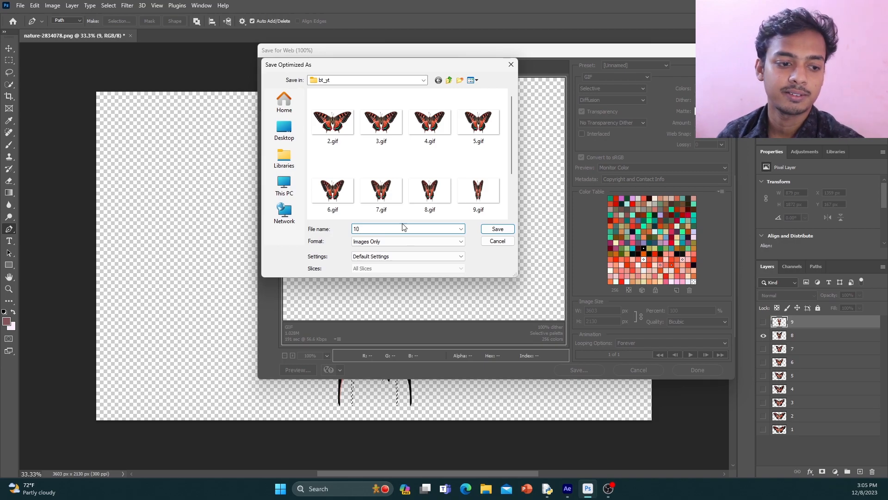
{"action": "left_click", "coordinate": [493, 230]}
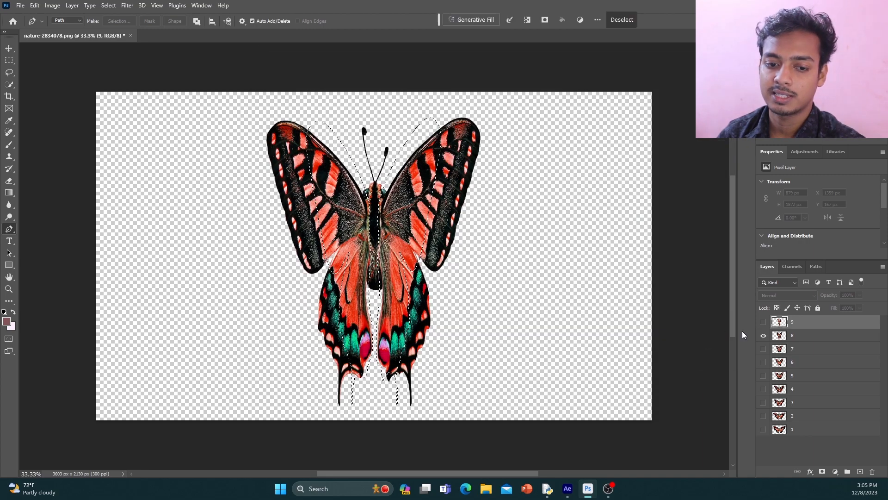
Step: Preview the wing flap by showing the numbered layers one at a time, running down to layer 1 and back up, twice
{"action": "left_click", "coordinate": [764, 350], "text": "alt"}
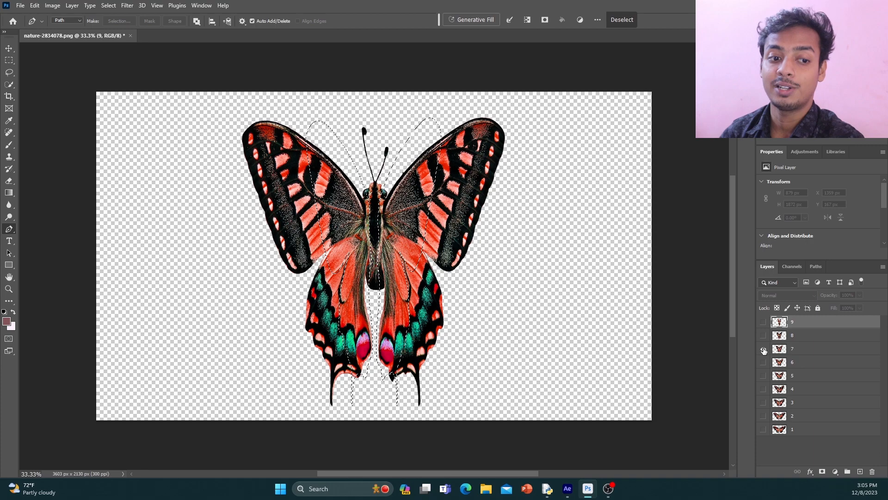
{"action": "left_click", "coordinate": [764, 363], "text": "alt"}
{"action": "left_click", "coordinate": [763, 376], "text": "alt"}
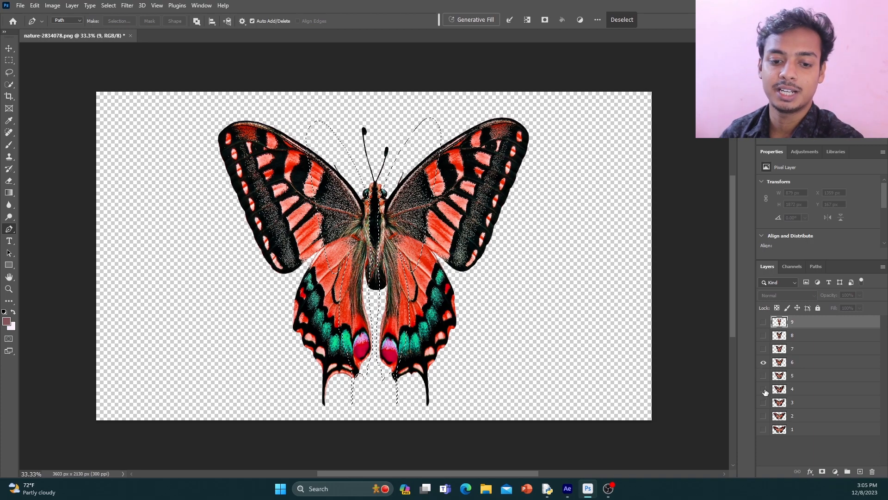
{"action": "left_click", "coordinate": [763, 389], "text": "alt"}
{"action": "left_click", "coordinate": [764, 404], "text": "alt"}
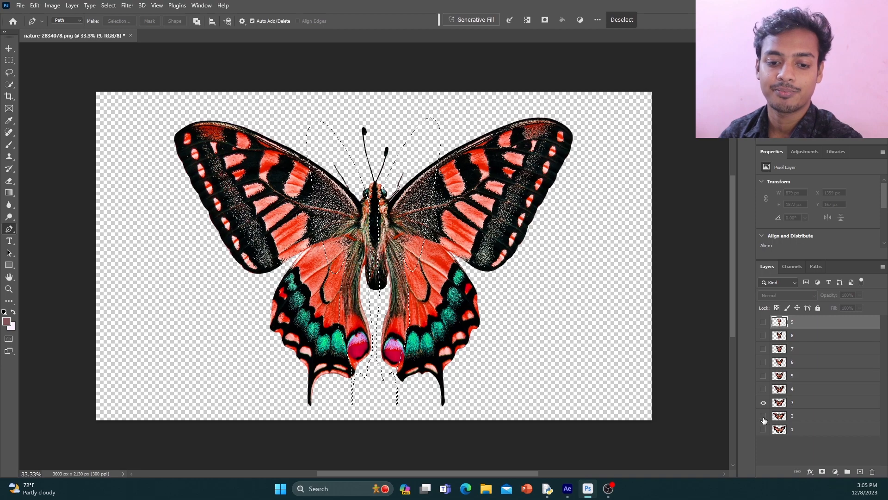
{"action": "left_click", "coordinate": [763, 412], "text": "alt"}
{"action": "left_click", "coordinate": [764, 429], "text": "alt"}
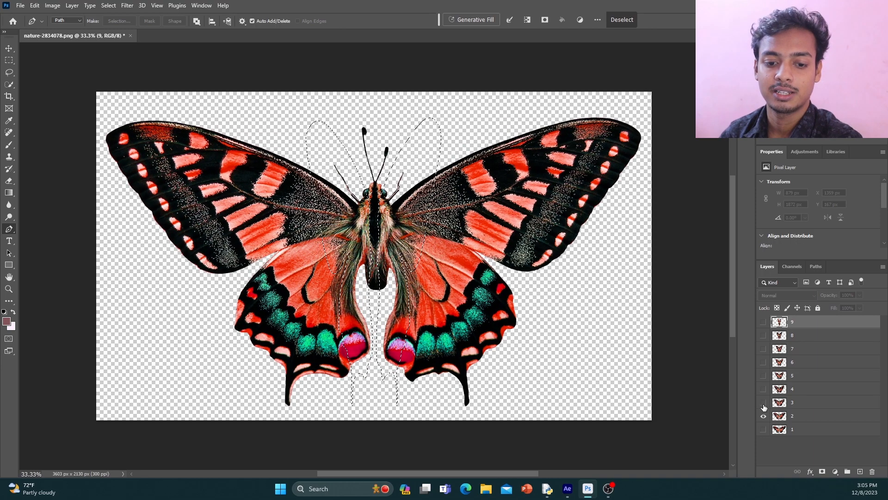
{"action": "left_click", "coordinate": [763, 411], "text": "alt"}
{"action": "left_click", "coordinate": [763, 402], "text": "alt"}
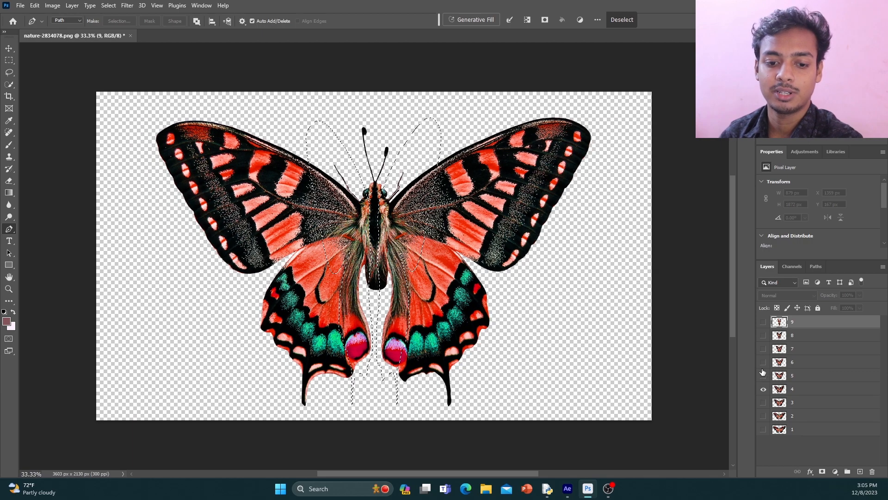
{"action": "left_click", "coordinate": [763, 362], "text": "alt"}
{"action": "left_click", "coordinate": [764, 349], "text": "alt"}
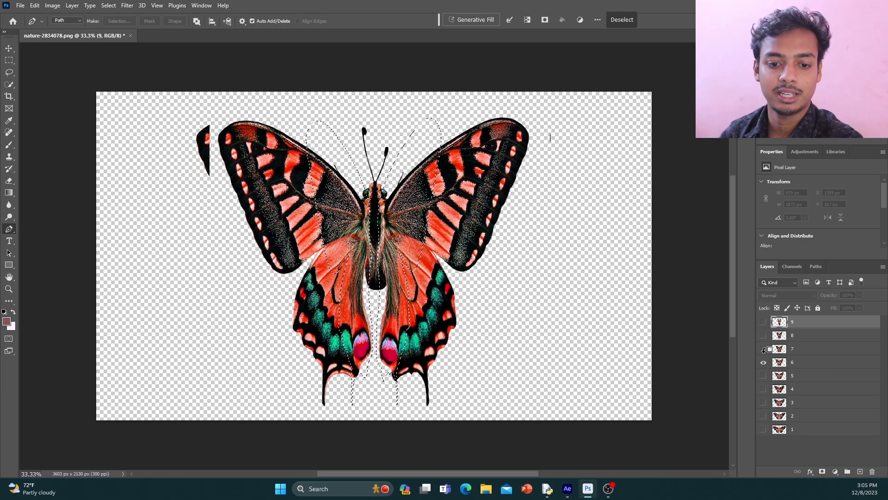
{"action": "left_click", "coordinate": [763, 336], "text": "alt"}
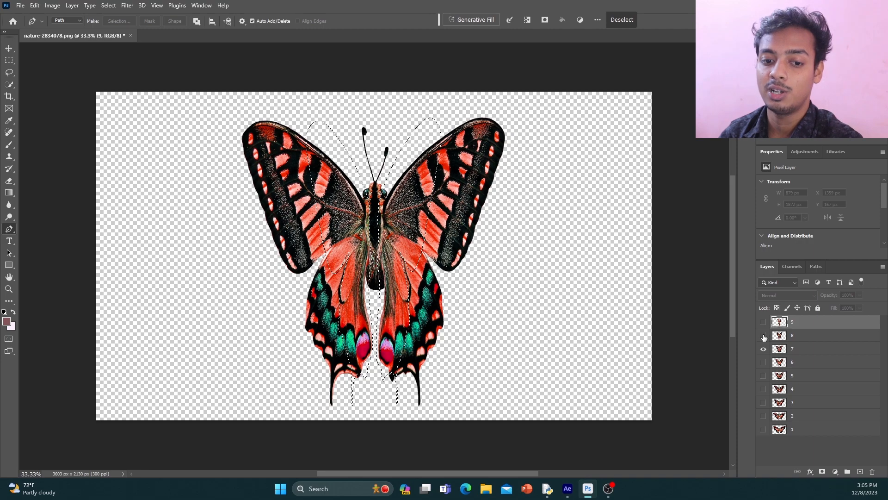
{"action": "left_click", "coordinate": [764, 324], "text": "alt"}
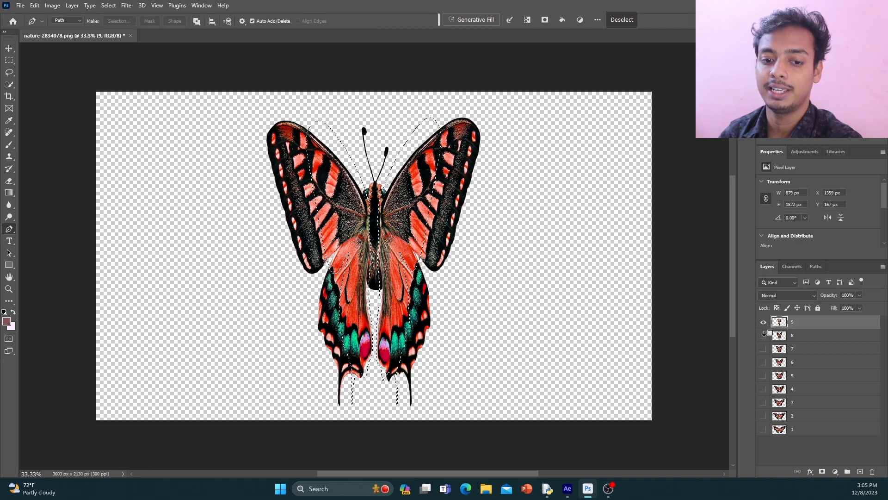
{"action": "left_click", "coordinate": [763, 349], "text": "alt"}
{"action": "left_click", "coordinate": [763, 362], "text": "alt"}
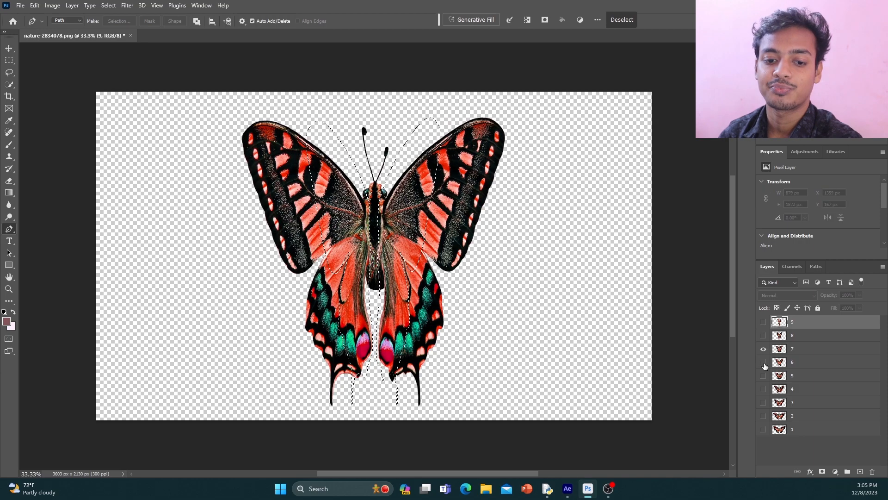
{"action": "left_click", "coordinate": [764, 388], "text": "alt"}
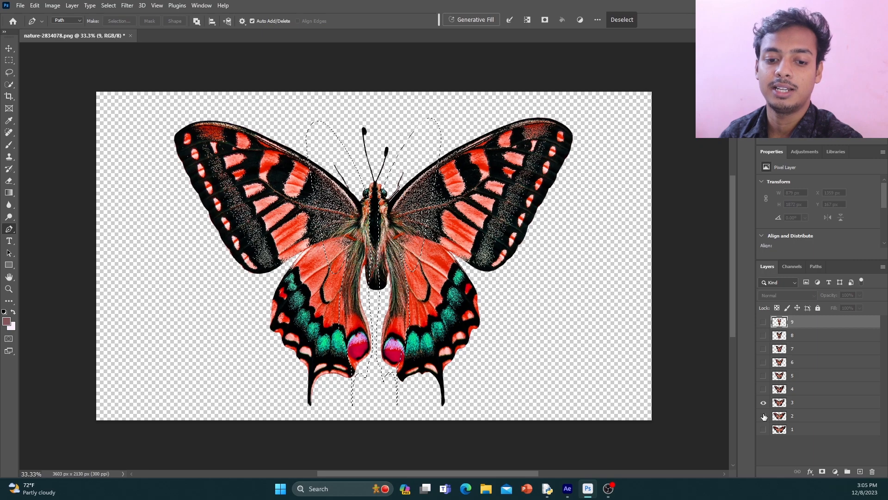
{"action": "left_click", "coordinate": [763, 415], "text": "alt"}
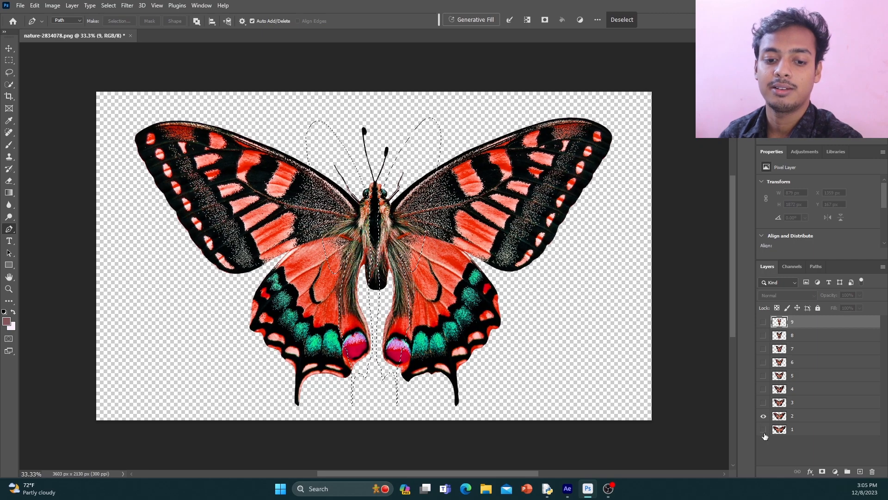
{"action": "left_click", "coordinate": [764, 429], "text": "alt"}
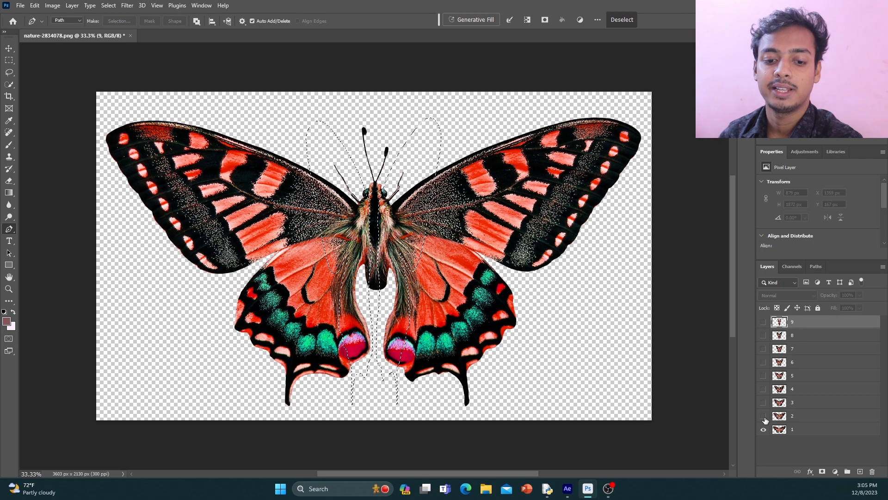
{"action": "left_click", "coordinate": [763, 402], "text": "alt"}
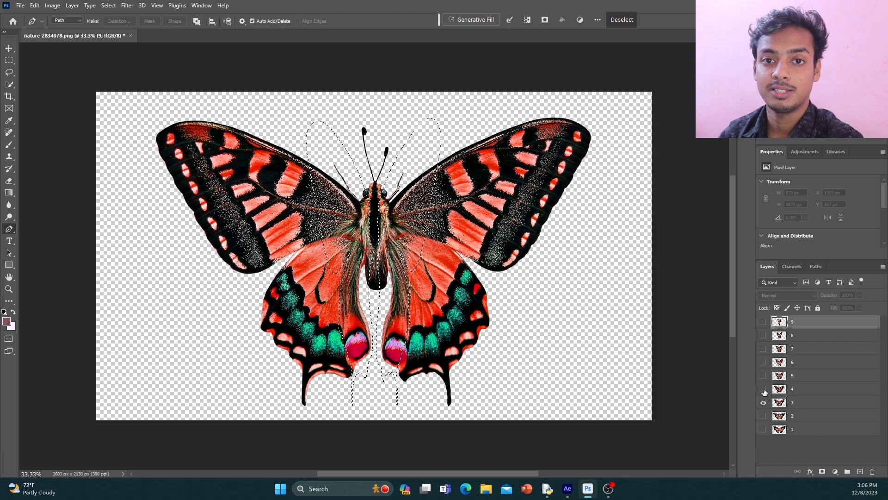
{"action": "left_click", "coordinate": [764, 389], "text": "alt"}
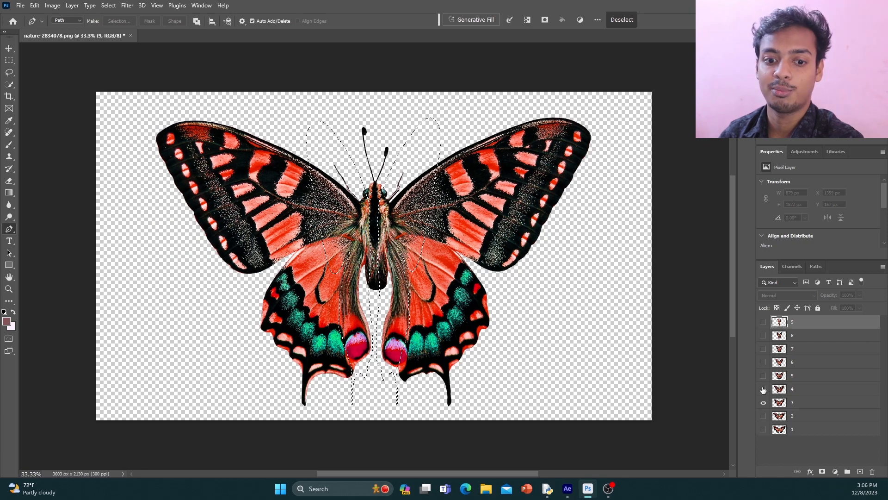
{"action": "left_click", "coordinate": [764, 375], "text": "alt"}
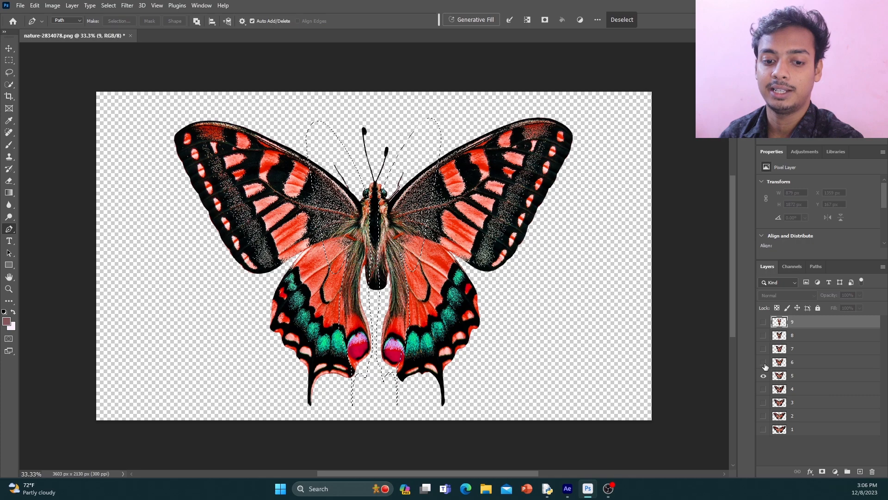
{"action": "left_click", "coordinate": [763, 362], "text": "alt"}
{"action": "left_click", "coordinate": [764, 349], "text": "alt"}
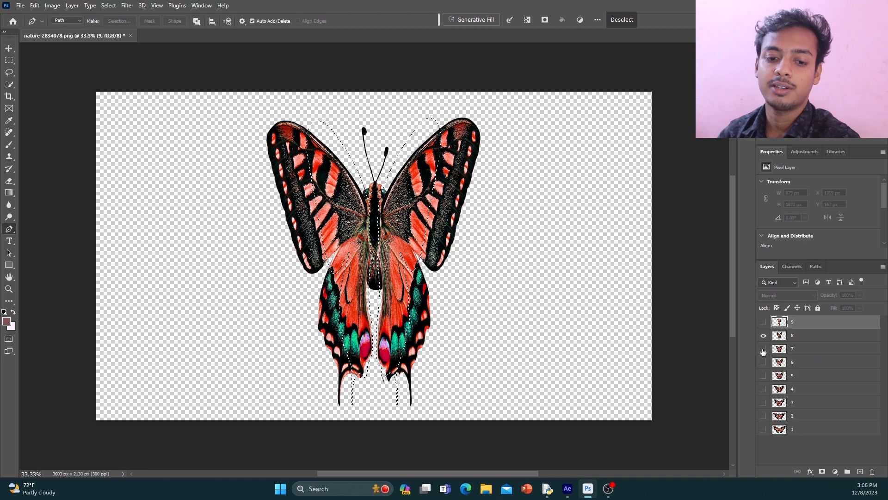
Step: Show only layer 7 and export it for web as a GIF named 11 in the bt_yt folder
{"action": "left_click", "coordinate": [763, 350]}
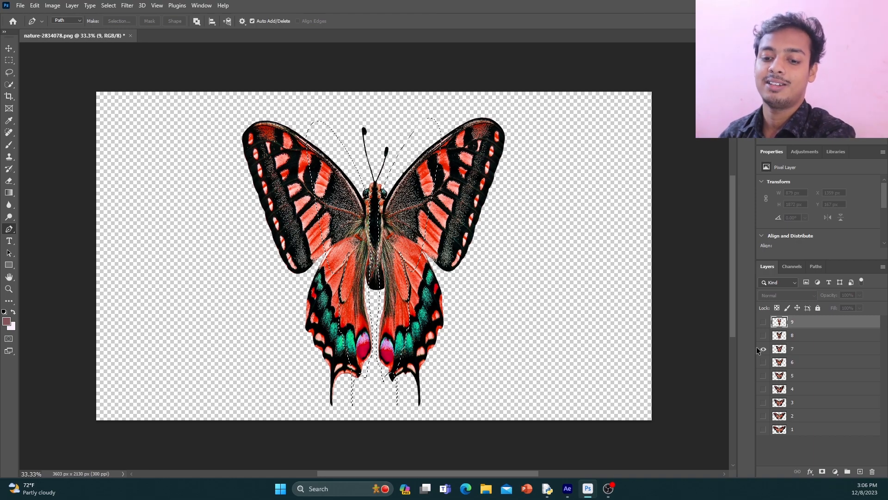
{"action": "key", "text": "ctrl+alt+shift+s"}
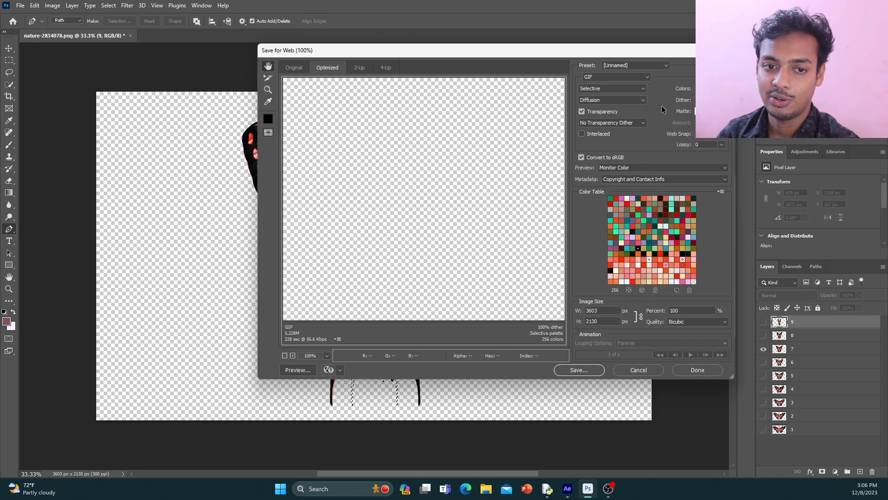
{"action": "left_click", "coordinate": [589, 370]}
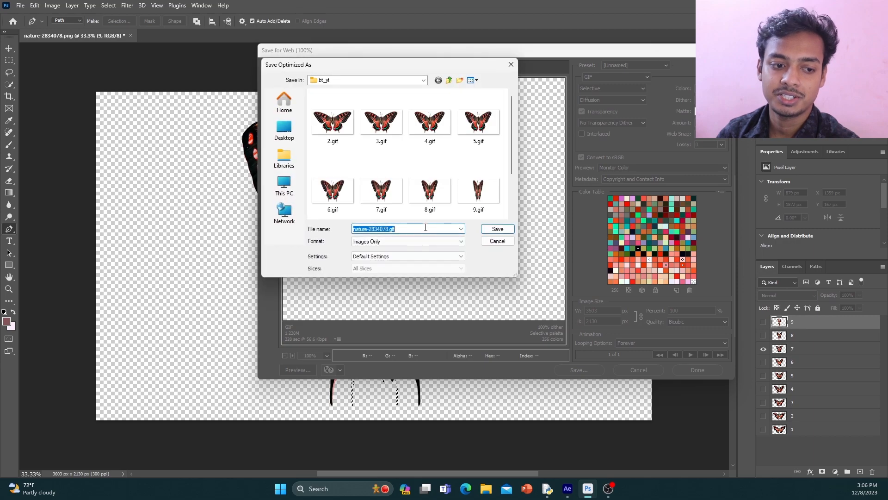
{"action": "type", "text": "11"}
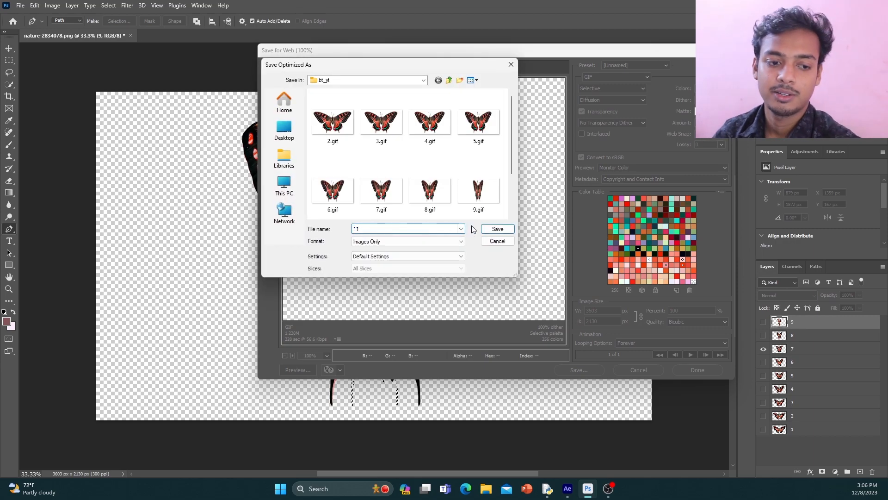
{"action": "left_click", "coordinate": [493, 229]}
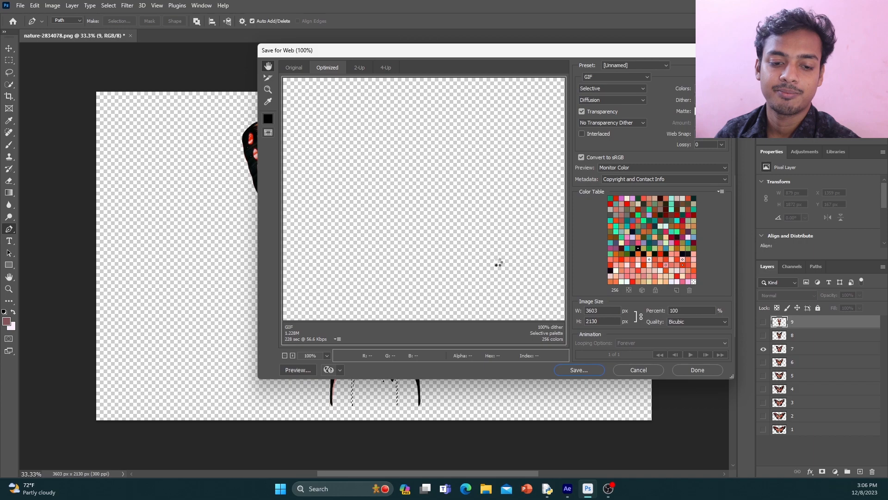
{"action": "key", "text": "Escape"}
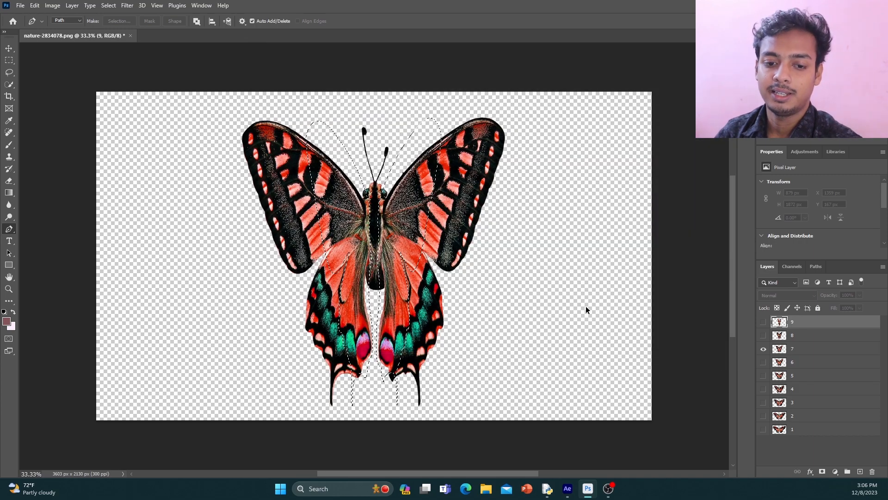
Step: Show only layer 6 and export it for web as a GIF named 12 in the bt_yt folder
{"action": "left_click", "coordinate": [765, 363], "text": "alt"}
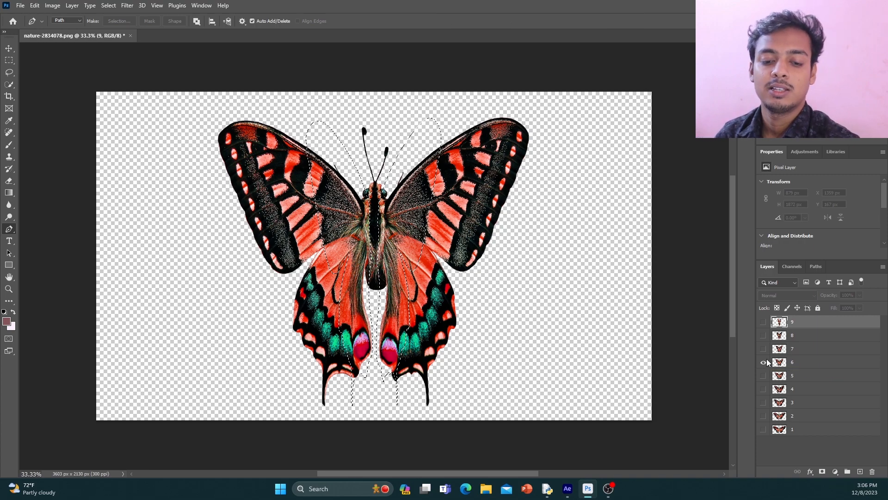
{"action": "key", "text": "ctrl+alt+shift+s"}
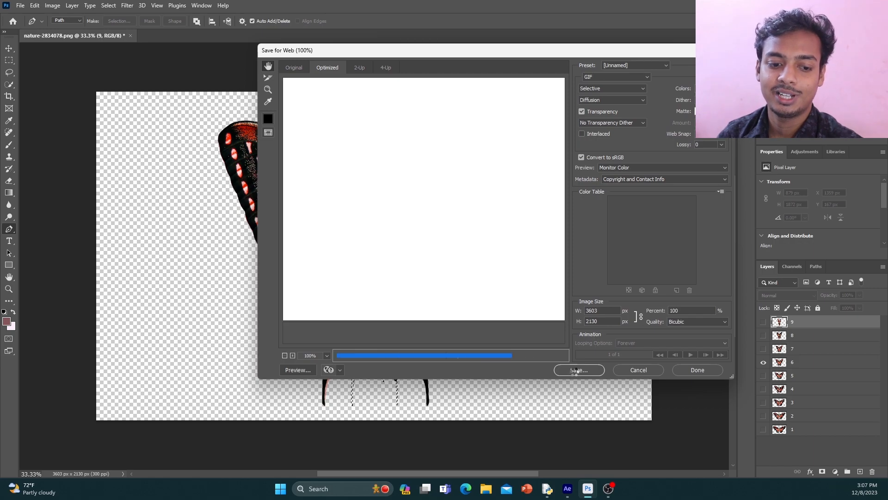
{"action": "left_click", "coordinate": [587, 371]}
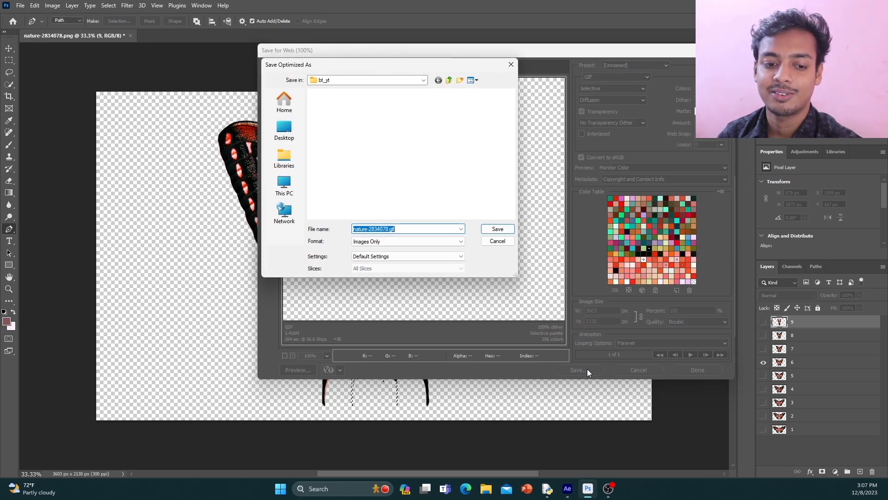
{"action": "type", "text": "12"}
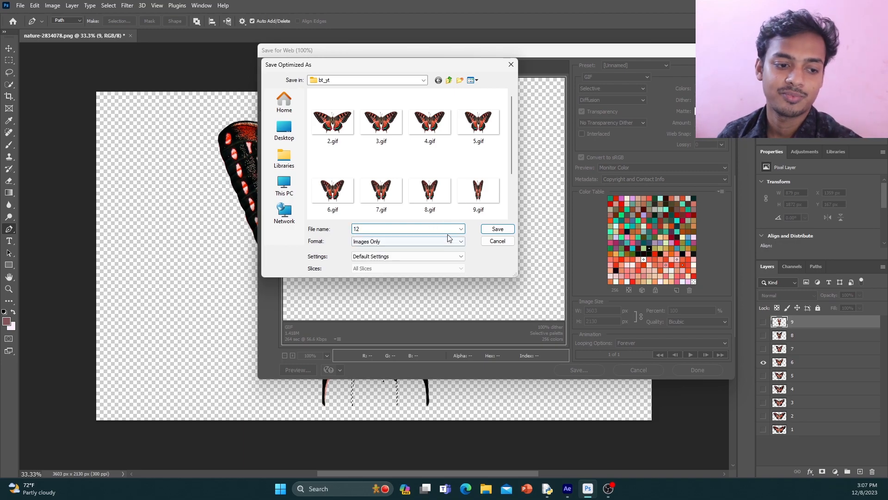
{"action": "left_click", "coordinate": [487, 230]}
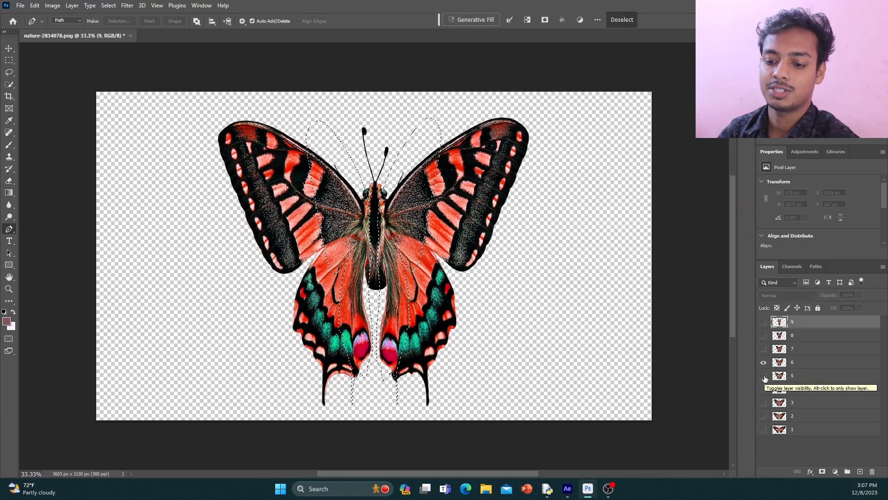
Step: Show only layer 5 and export it for web as a GIF named 13 in the bt_yt folder
{"action": "left_click", "coordinate": [763, 376], "text": "alt"}
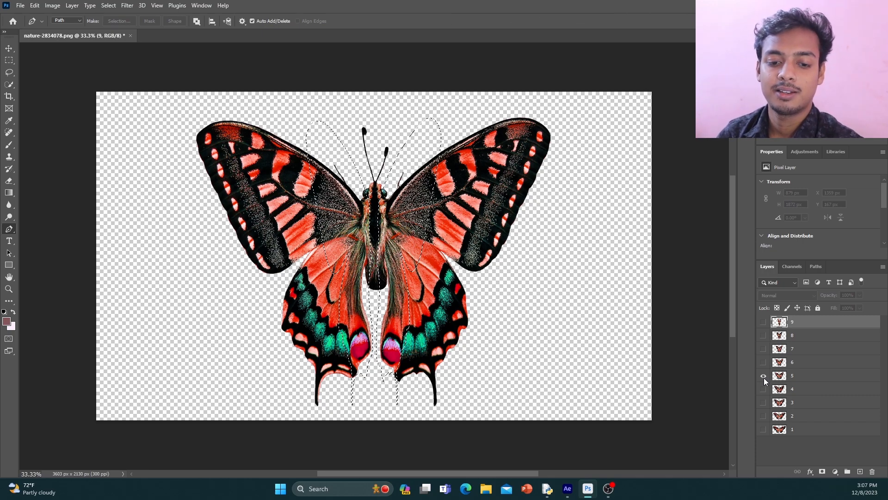
{"action": "key", "text": "ctrl+alt+shift+s"}
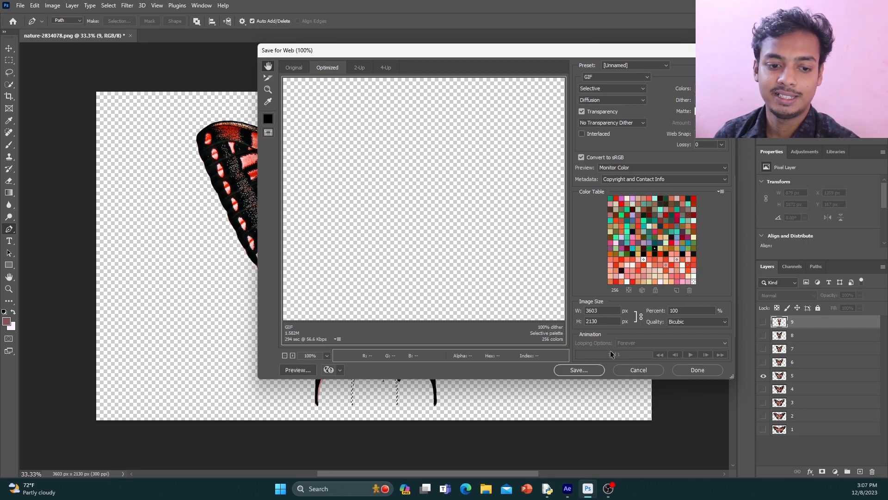
{"action": "left_click", "coordinate": [596, 370]}
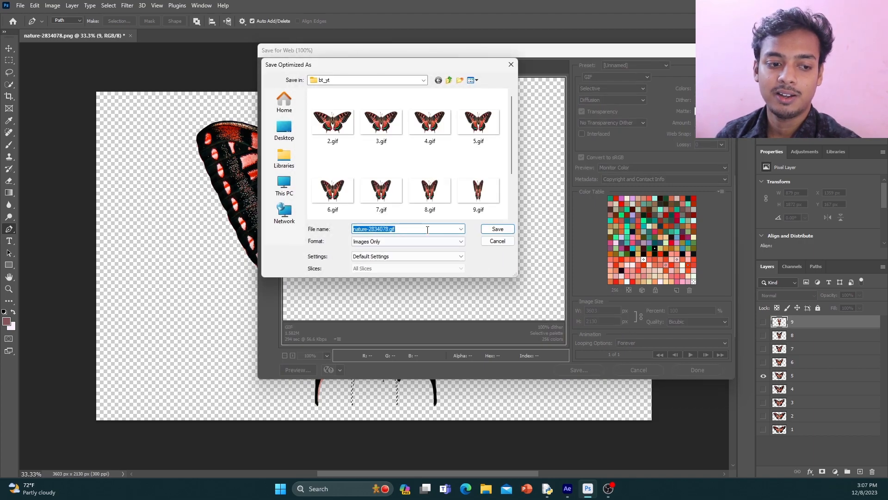
{"action": "type", "text": "1"}
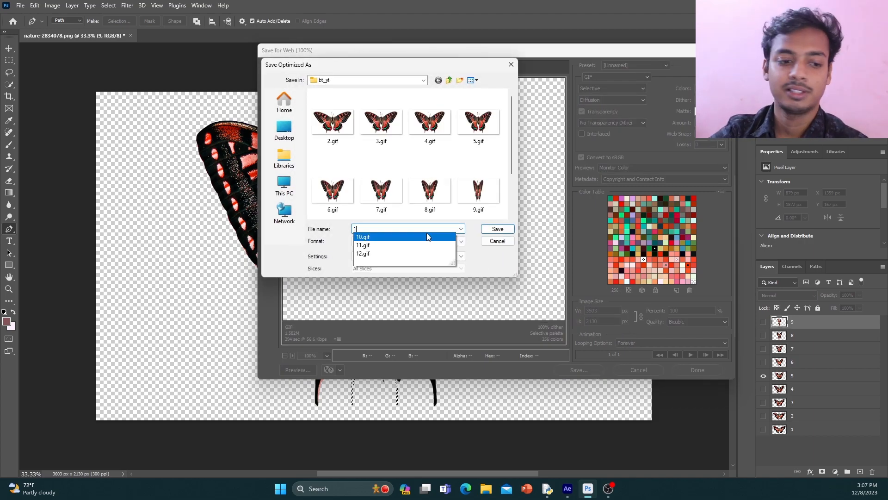
{"action": "type", "text": "3"}
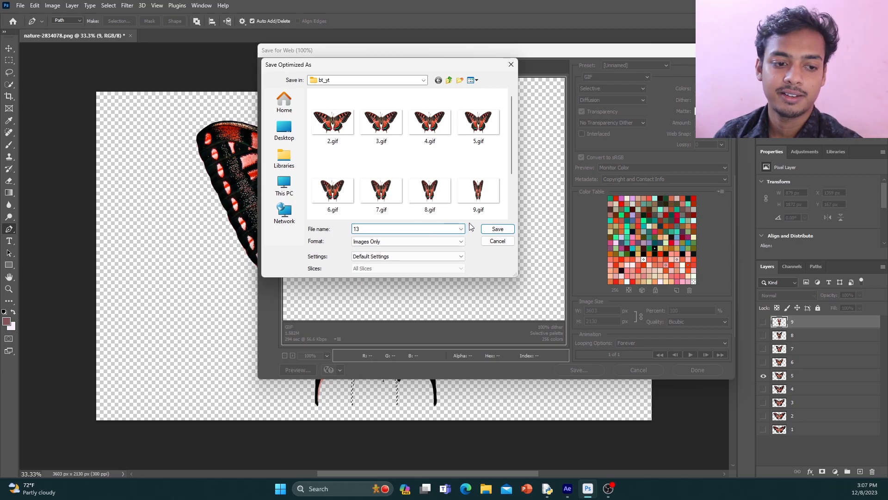
{"action": "scroll", "coordinate": [478, 199], "scroll_direction": "down", "scroll_amount": 1}
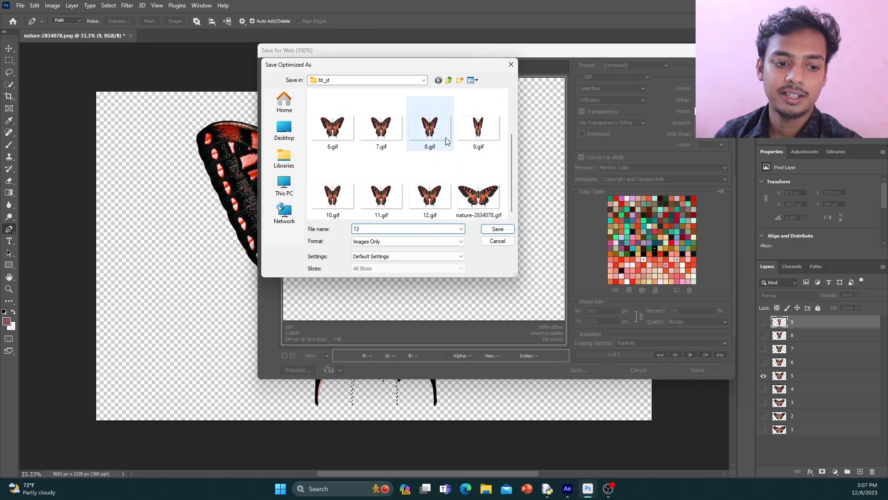
{"action": "left_click", "coordinate": [498, 229]}
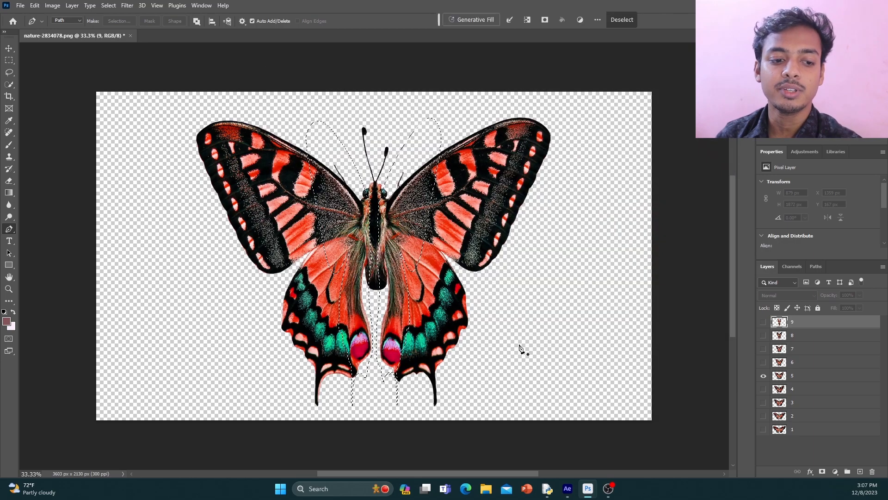
Step: Show only layer 4 and export it for web as a GIF named 14 in the bt_yt folder
{"action": "left_click", "coordinate": [763, 390]}
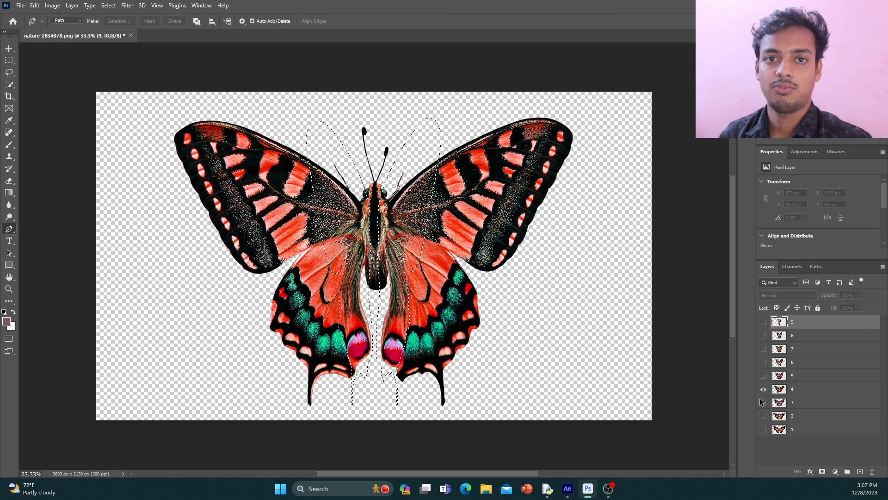
{"action": "key", "text": "ctrl+alt+shift+s"}
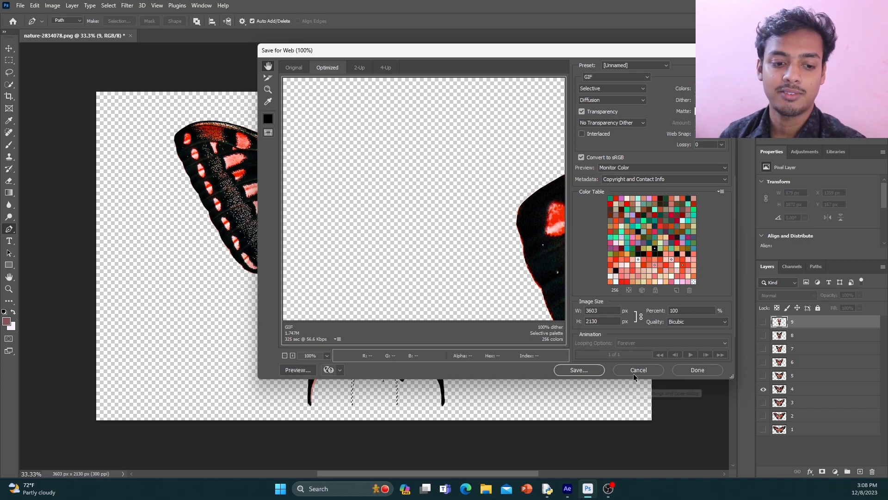
{"action": "left_click", "coordinate": [570, 373]}
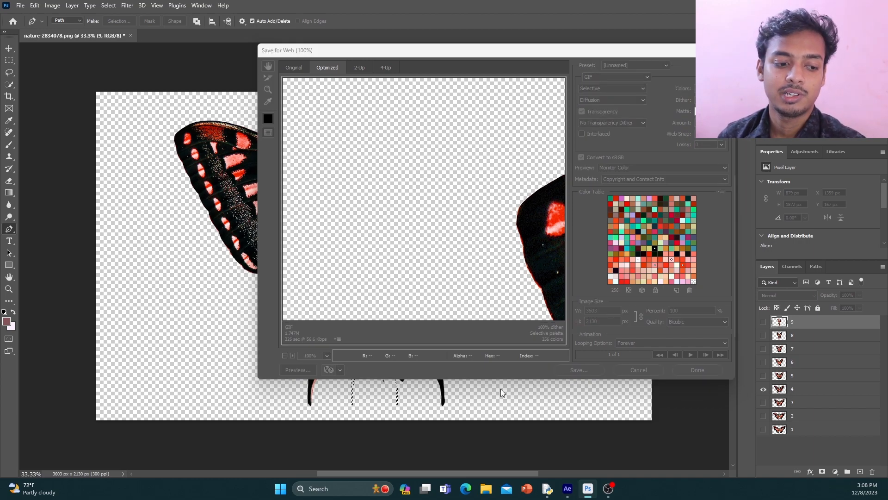
{"action": "scroll", "coordinate": [413, 197], "scroll_direction": "down", "scroll_amount": 3}
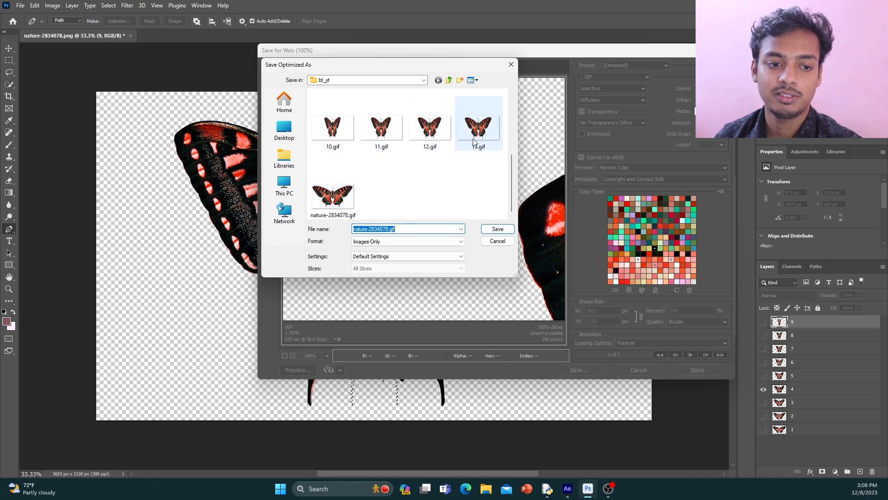
{"action": "type", "text": "14"}
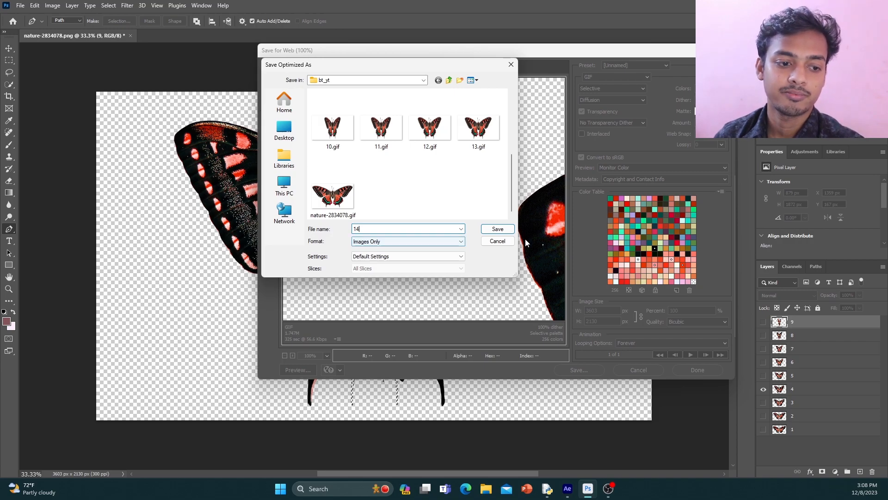
{"action": "left_click", "coordinate": [498, 229]}
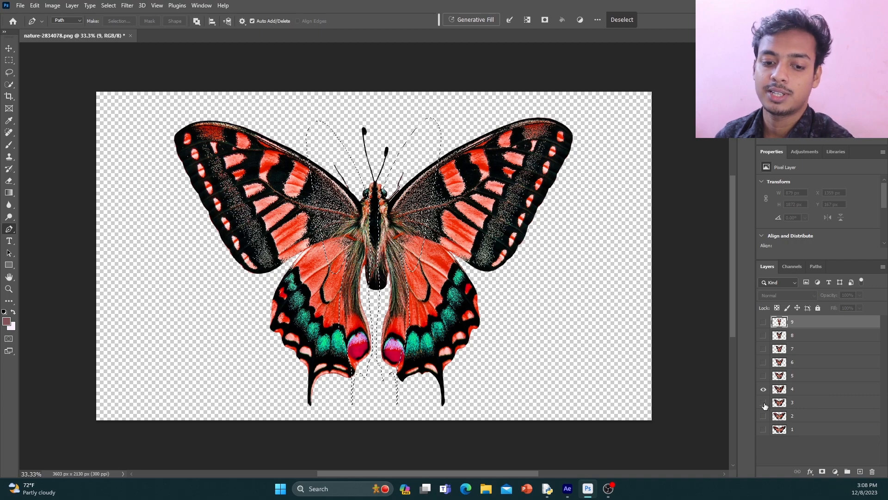
Step: Show only layer 3 and export it for web as a GIF named 15 in the bt_yt folder
{"action": "left_click", "coordinate": [764, 403]}
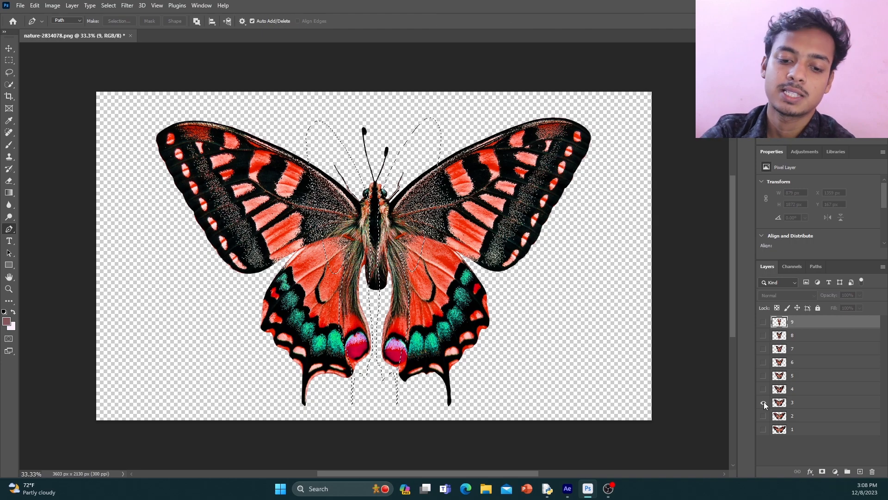
{"action": "key", "text": "ctrl+alt+shift+s"}
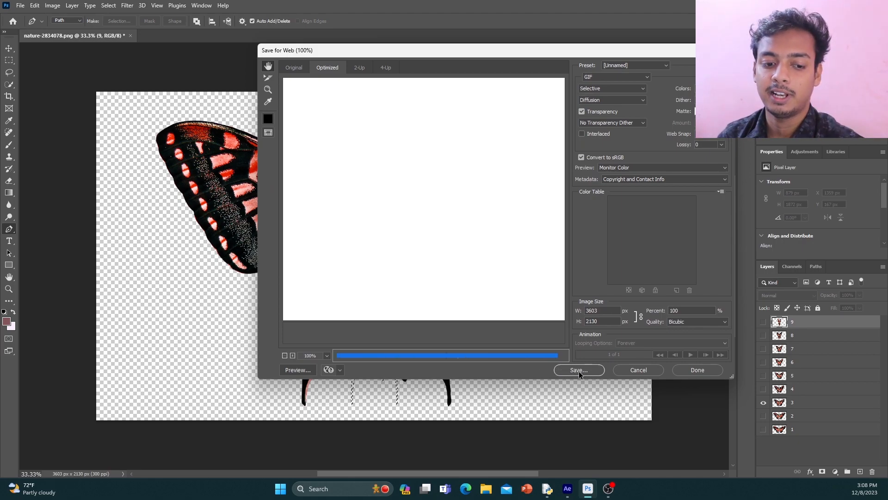
{"action": "left_click", "coordinate": [579, 370]}
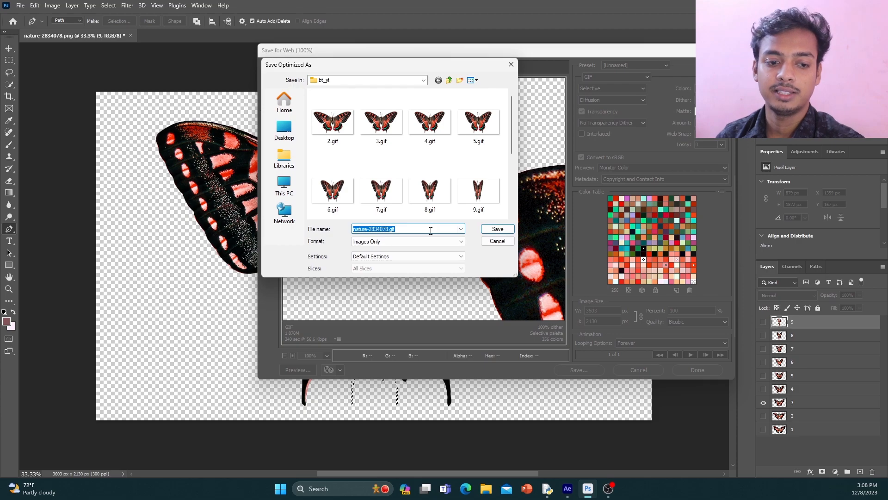
{"action": "type", "text": "15"}
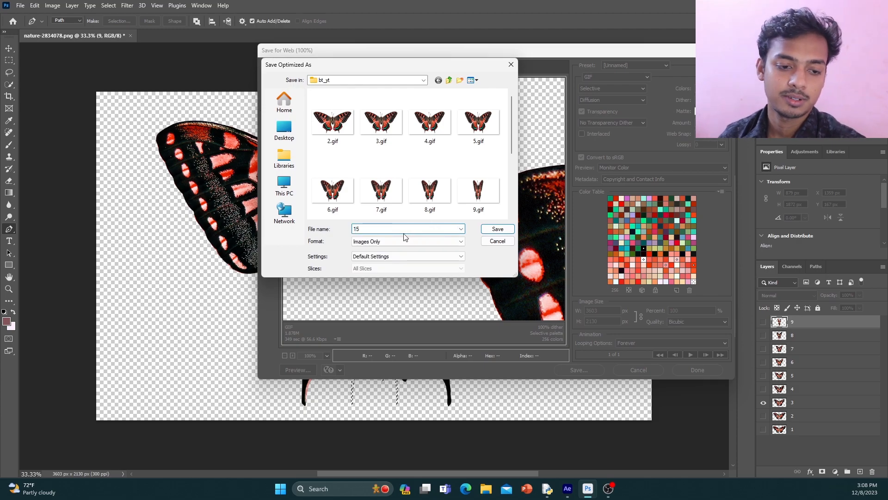
{"action": "left_click", "coordinate": [489, 230]}
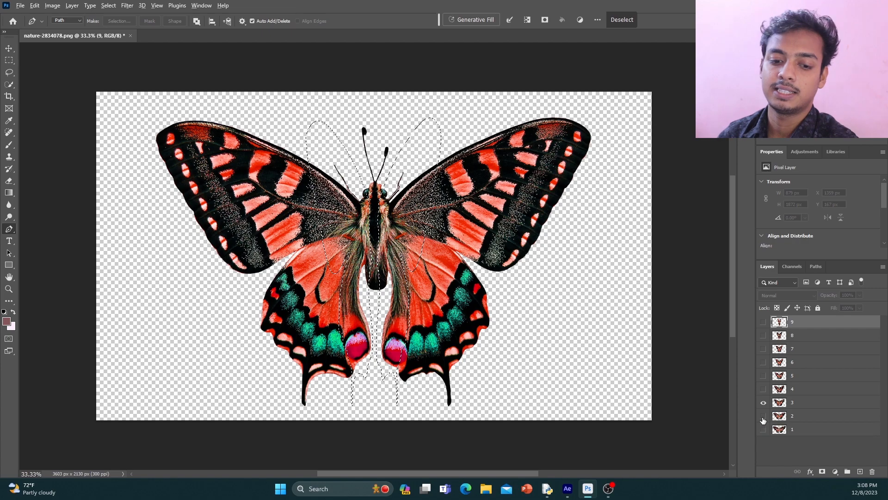
Step: Show only layer 2 and export it for web as a GIF named 16 in the bt_yt folder
{"action": "left_click", "coordinate": [763, 416]}
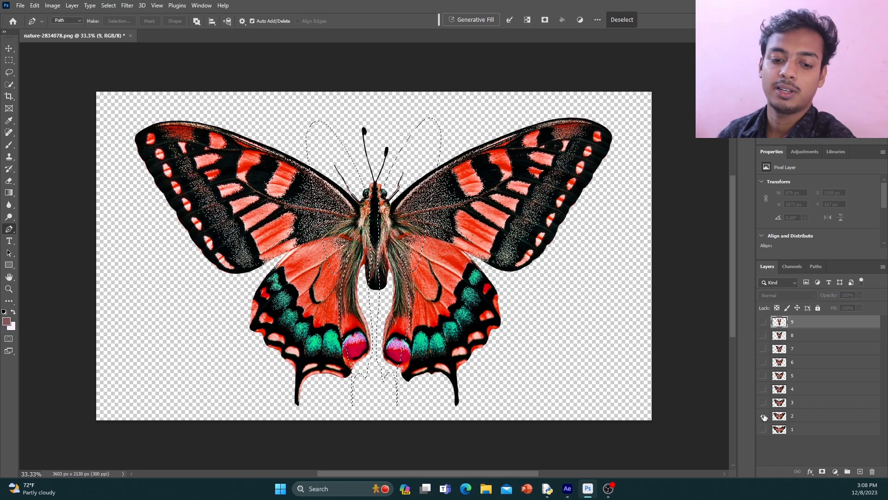
{"action": "key", "text": "ctrl+d"}
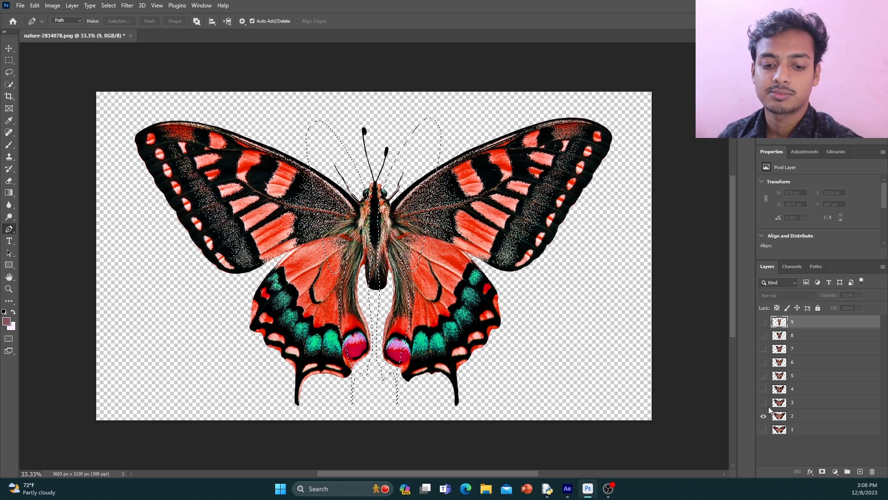
{"action": "key", "text": "ctrl+alt+shift+s"}
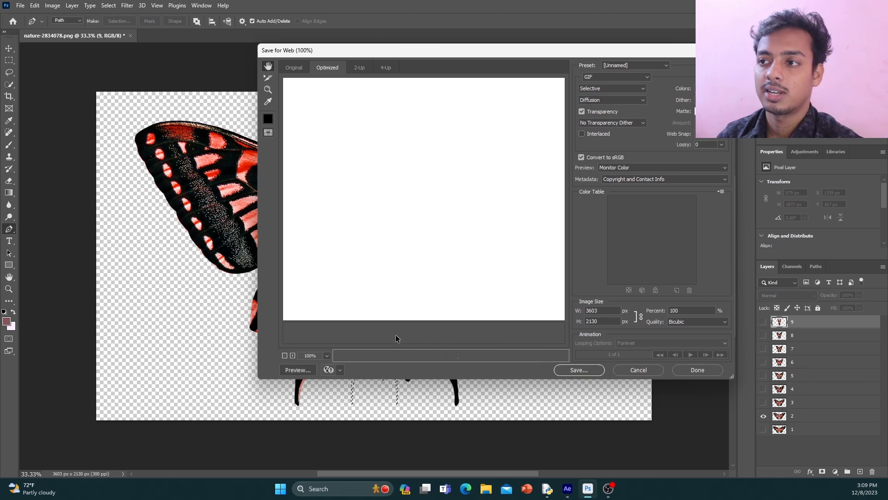
{"action": "left_click", "coordinate": [578, 370]}
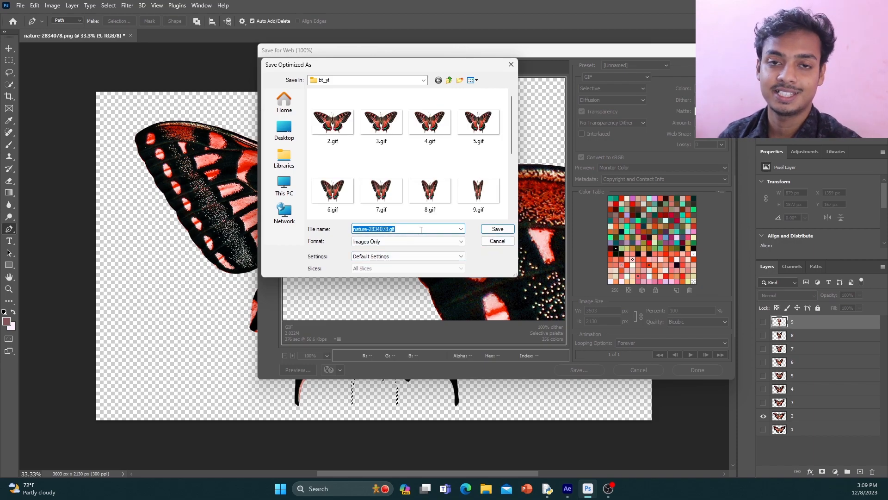
{"action": "type", "text": "16"}
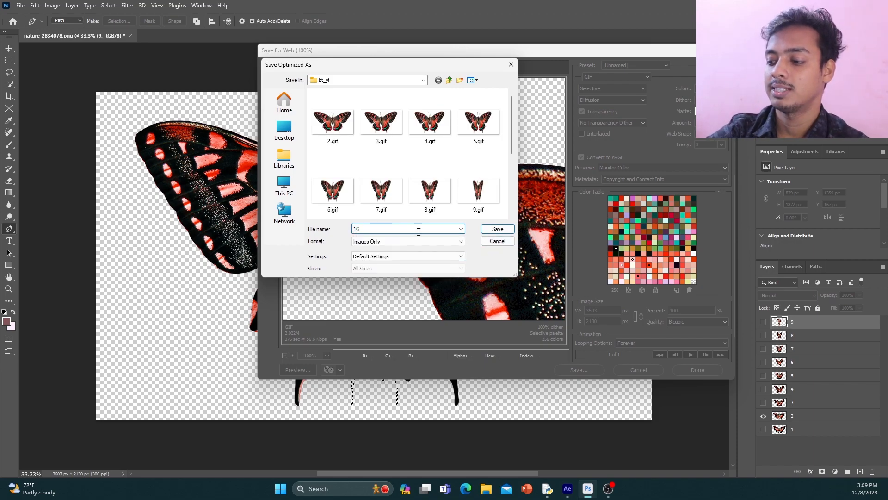
{"action": "left_click", "coordinate": [485, 227]}
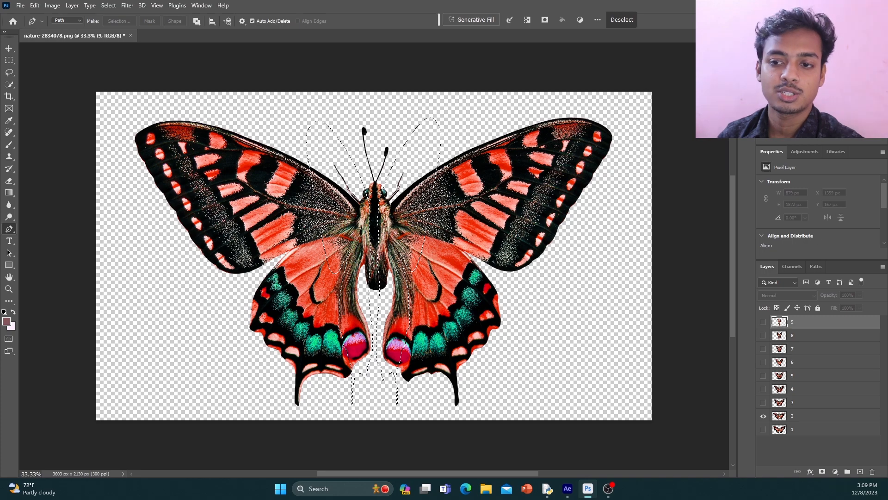
Step: Switch to File Explorer and look through the Downloads folder for the exported butterfly frames
{"action": "key", "text": "ctrl+d"}
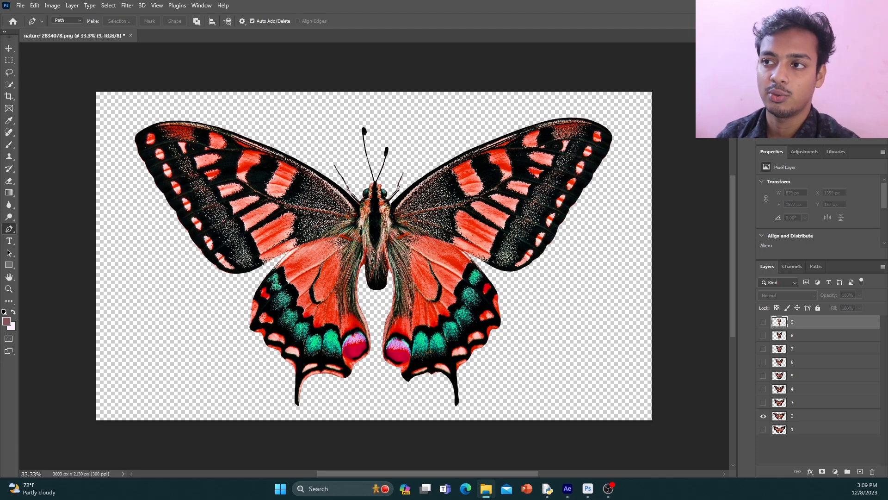
{"action": "left_click", "coordinate": [486, 488]}
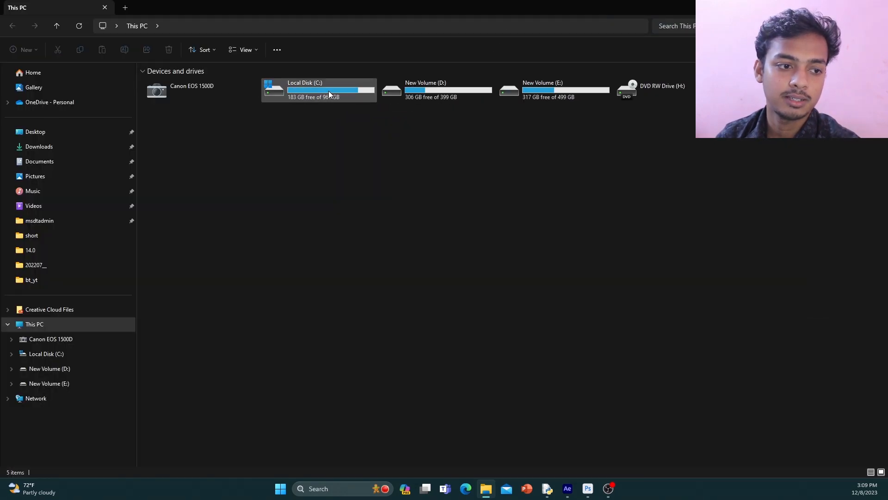
{"action": "left_click", "coordinate": [308, 97]}
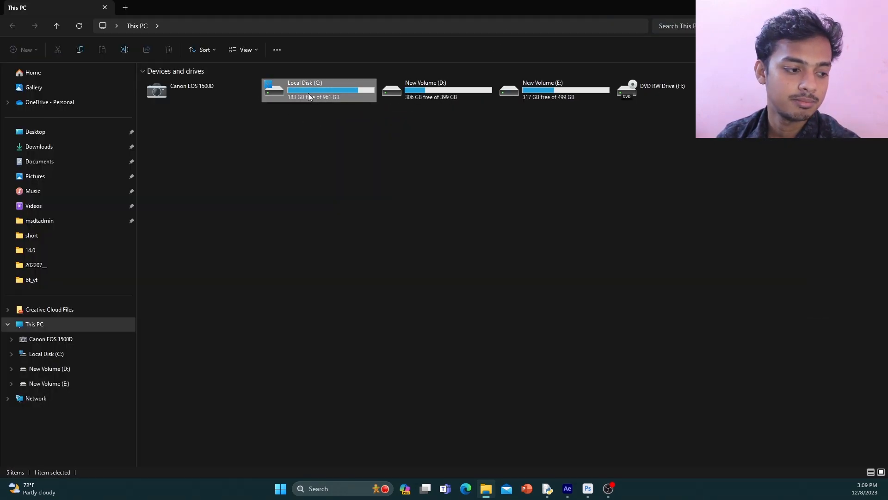
{"action": "left_click", "coordinate": [37, 146]}
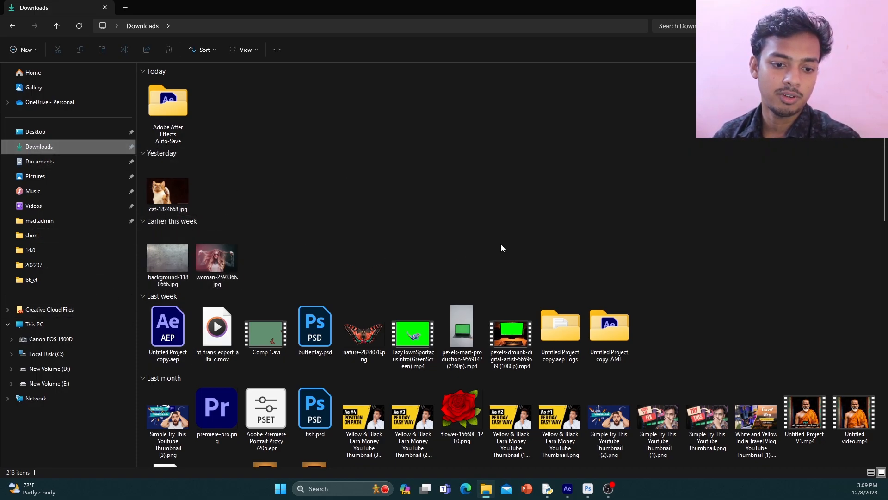
{"action": "scroll", "coordinate": [582, 250], "scroll_direction": "down", "scroll_amount": 5}
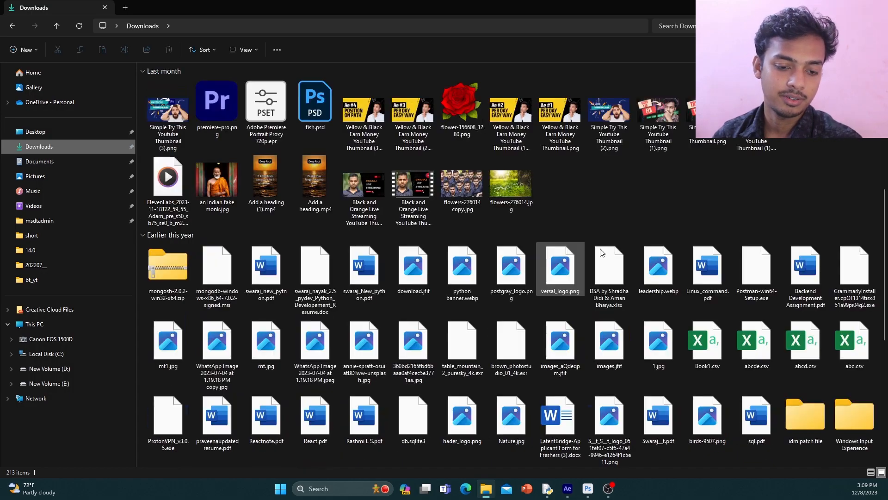
{"action": "scroll", "coordinate": [517, 254], "scroll_direction": "down", "scroll_amount": 5}
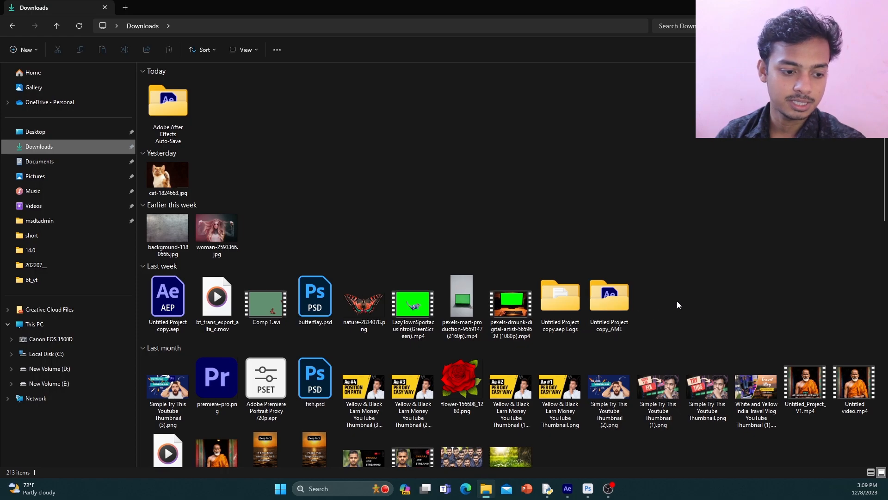
{"action": "scroll", "coordinate": [676, 301], "scroll_direction": "down", "scroll_amount": 5}
{"action": "scroll", "coordinate": [675, 301], "scroll_direction": "down", "scroll_amount": 5}
{"action": "scroll", "coordinate": [669, 301], "scroll_direction": "down", "scroll_amount": 10}
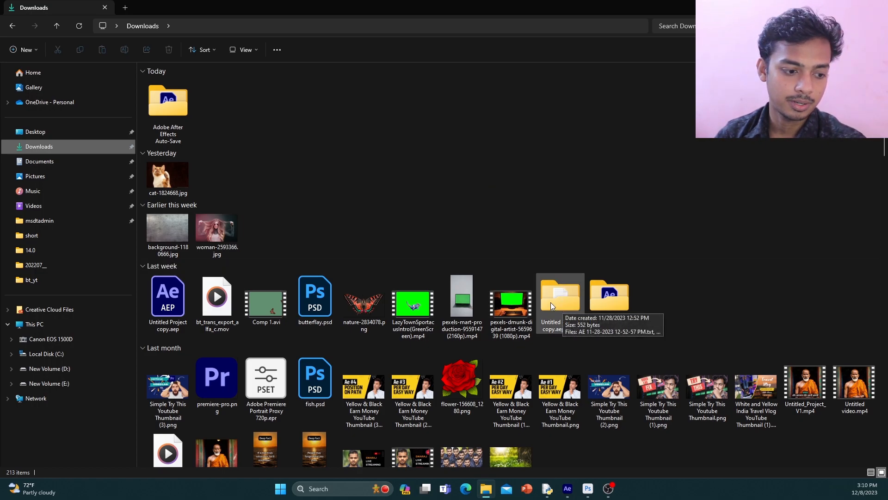
{"action": "scroll", "coordinate": [656, 173], "scroll_direction": "down", "scroll_amount": 5}
{"action": "scroll", "coordinate": [561, 309], "scroll_direction": "down", "scroll_amount": 5}
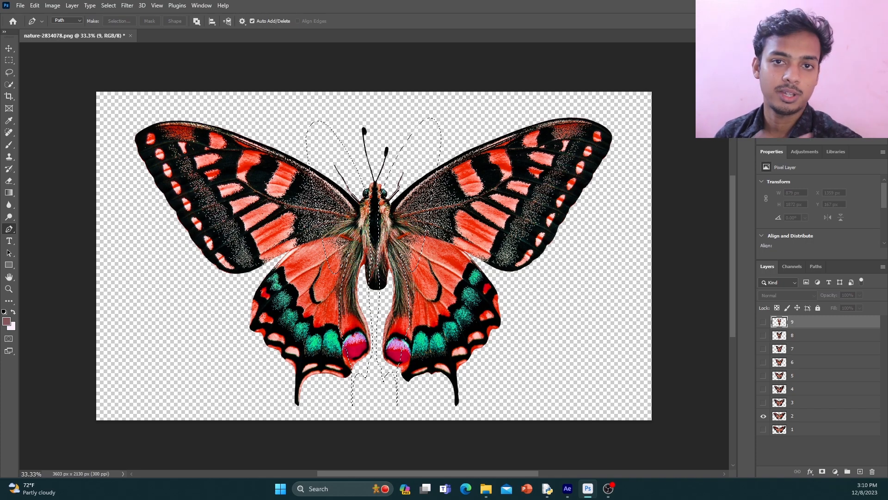
Step: Return to Photoshop and check the save location of the web export, leaving the export without saving
{"action": "key", "text": "ctrl+alt+shift+s"}
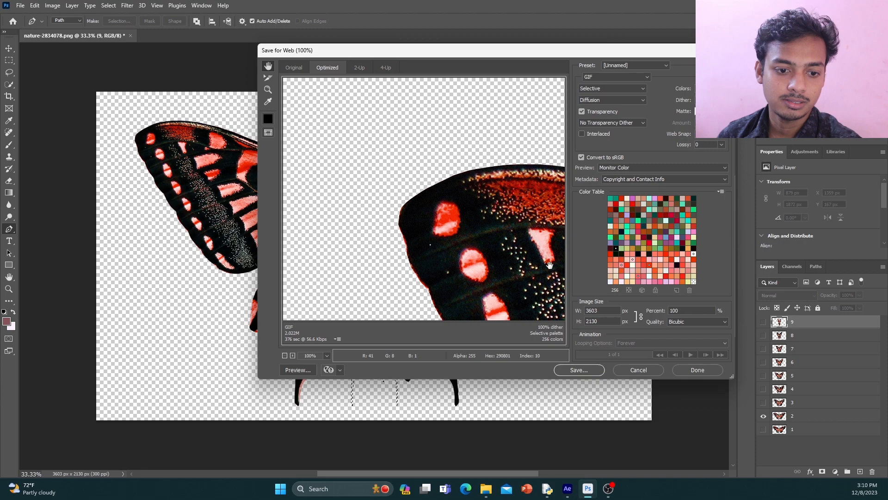
{"action": "left_click", "coordinate": [588, 370]}
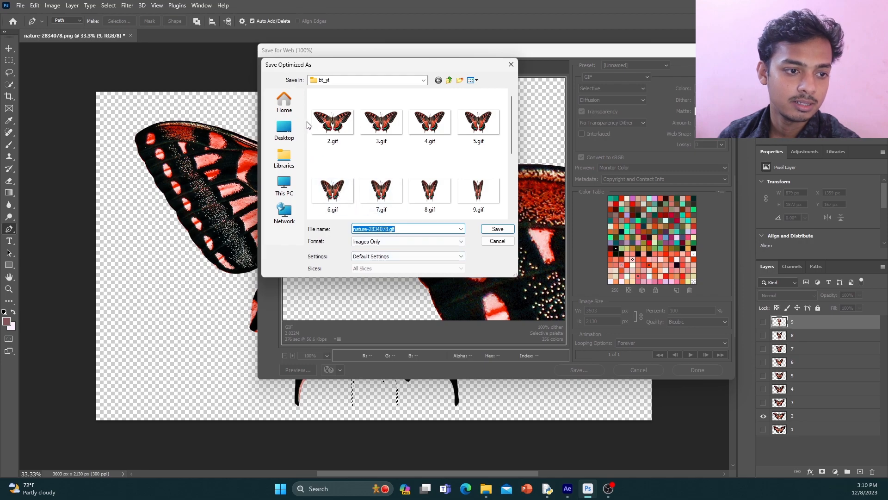
{"action": "left_click", "coordinate": [346, 82]}
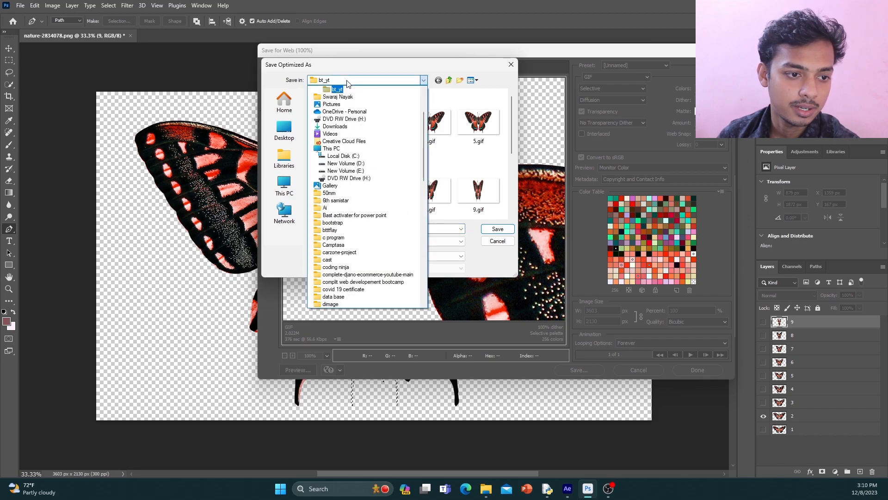
{"action": "left_click", "coordinate": [347, 82]}
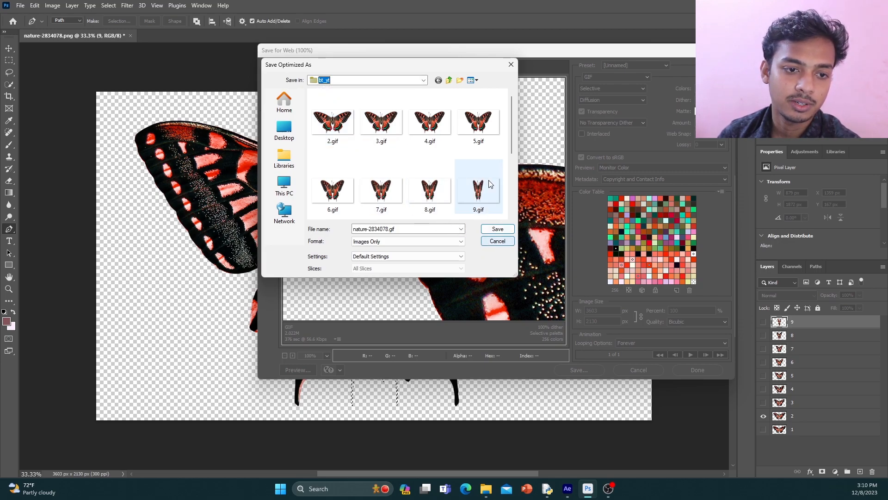
{"action": "left_click", "coordinate": [497, 241]}
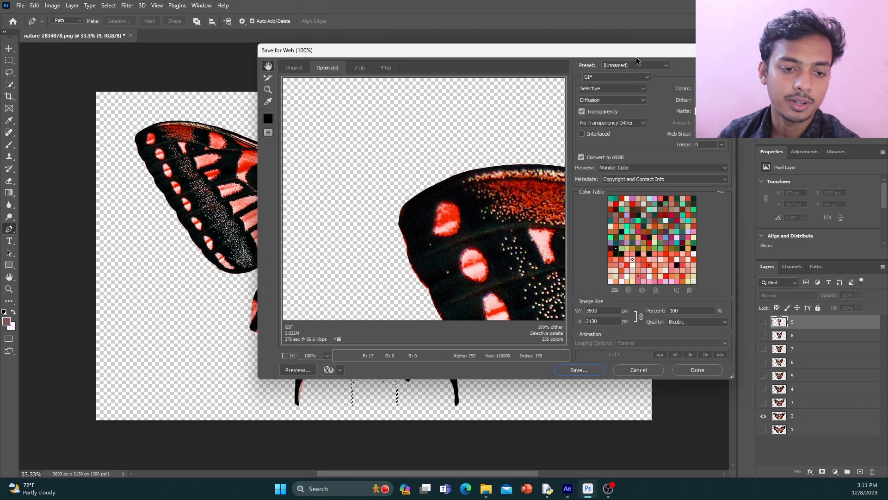
{"action": "left_click", "coordinate": [650, 373]}
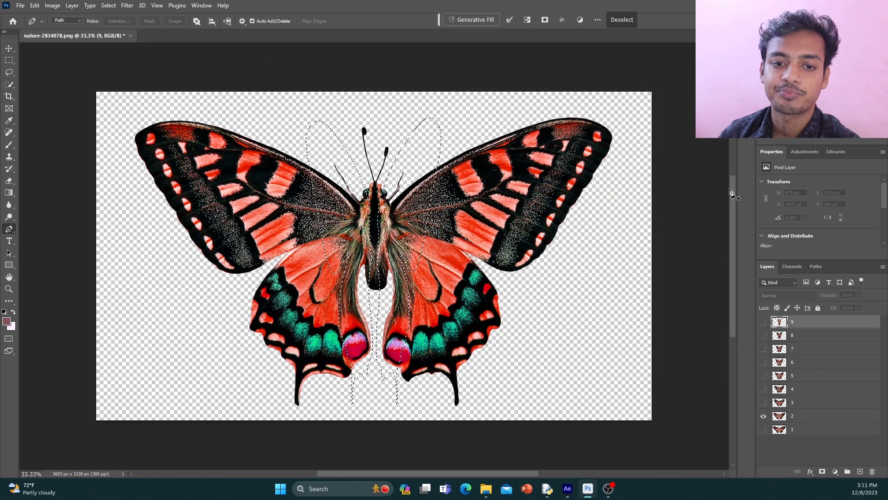
{"action": "key", "text": "ctrl+d"}
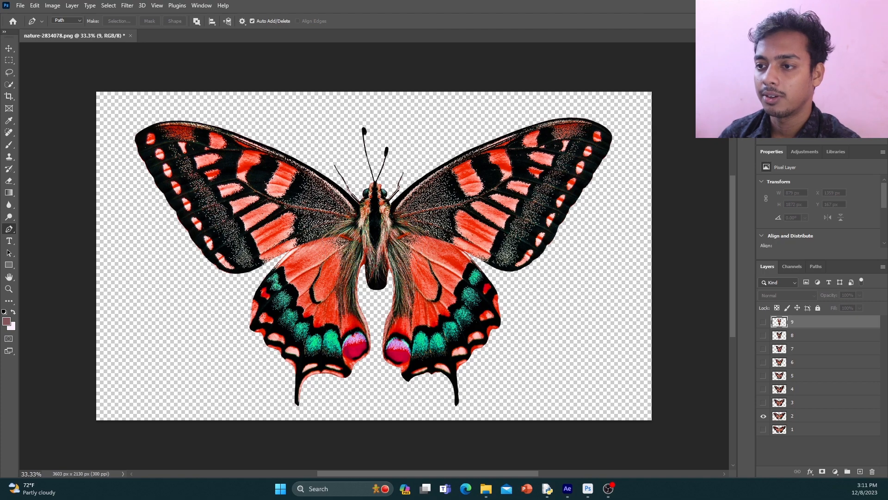
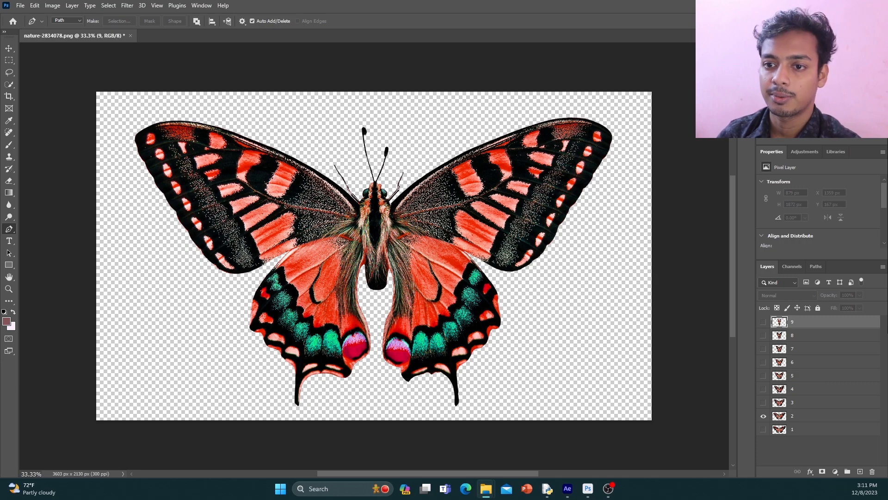
Step: Switch to the bt_yt folder in File Explorer and rename nature-2834078.gif as 1.gif
{"action": "left_click_drag", "start_coordinate": [887, 37], "coordinate": [491, 4]}
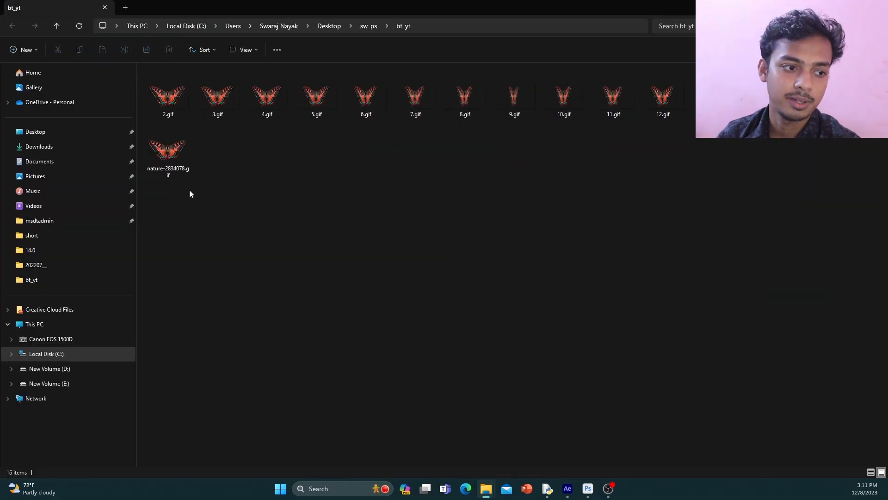
{"action": "left_click", "coordinate": [172, 174]}
{"action": "left_click", "coordinate": [171, 170]}
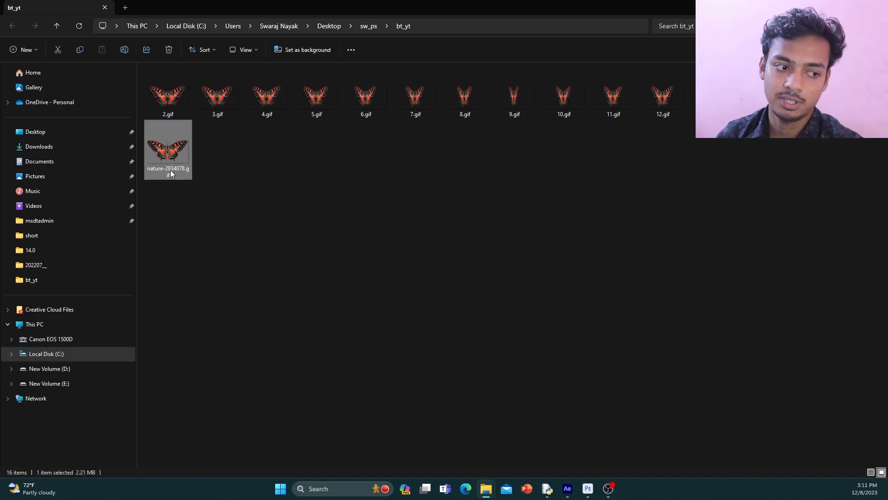
{"action": "type", "text": "1"}
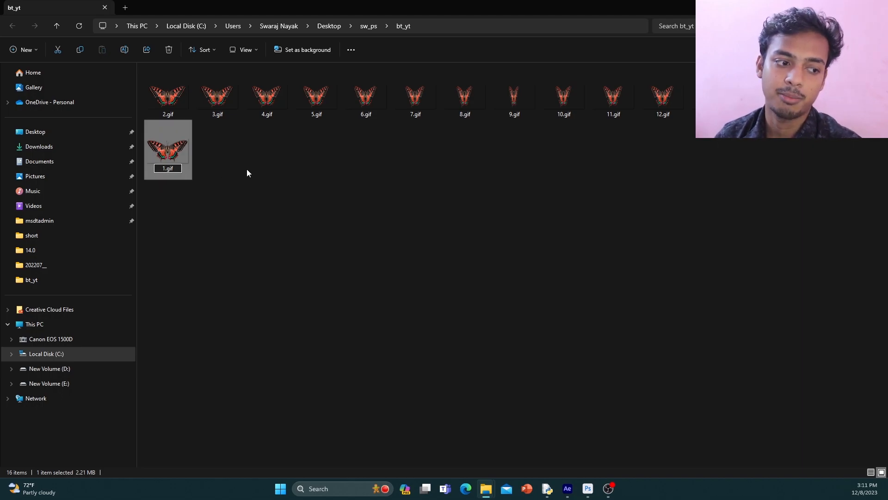
{"action": "key", "text": "Return"}
{"action": "left_click", "coordinate": [307, 126]}
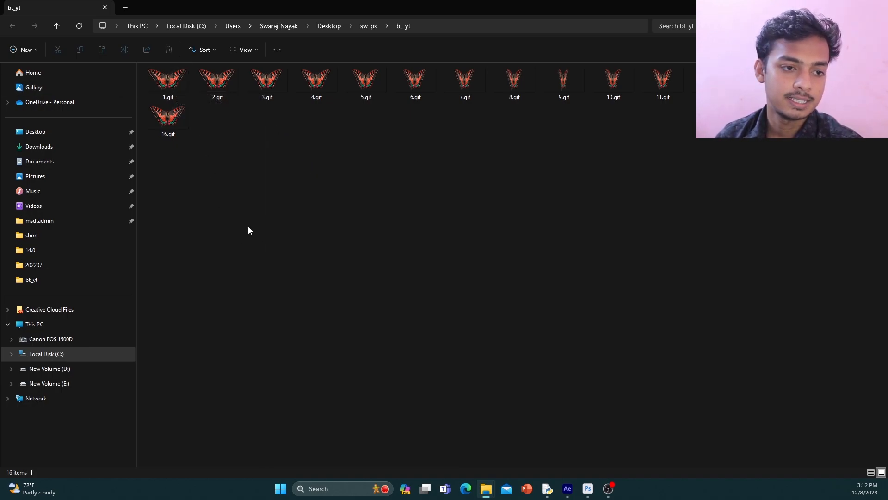
{"action": "left_click", "coordinate": [65, 354]}
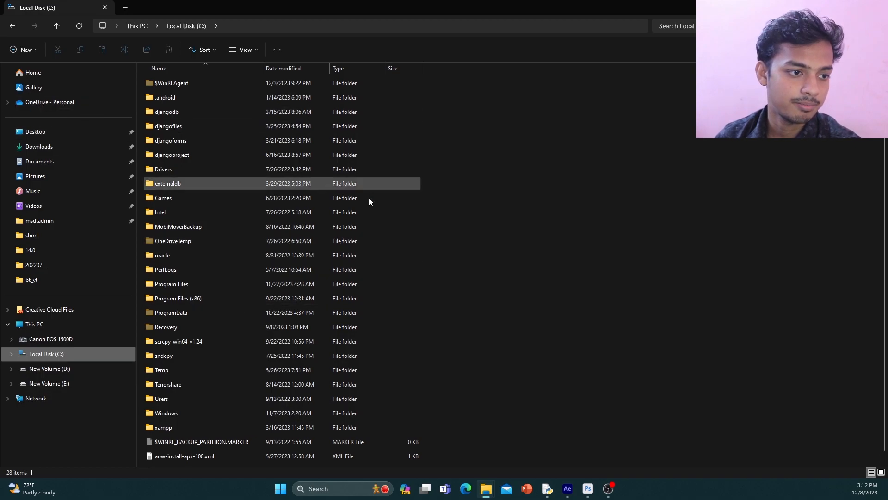
{"action": "scroll", "coordinate": [460, 283], "scroll_direction": "down", "scroll_amount": 1}
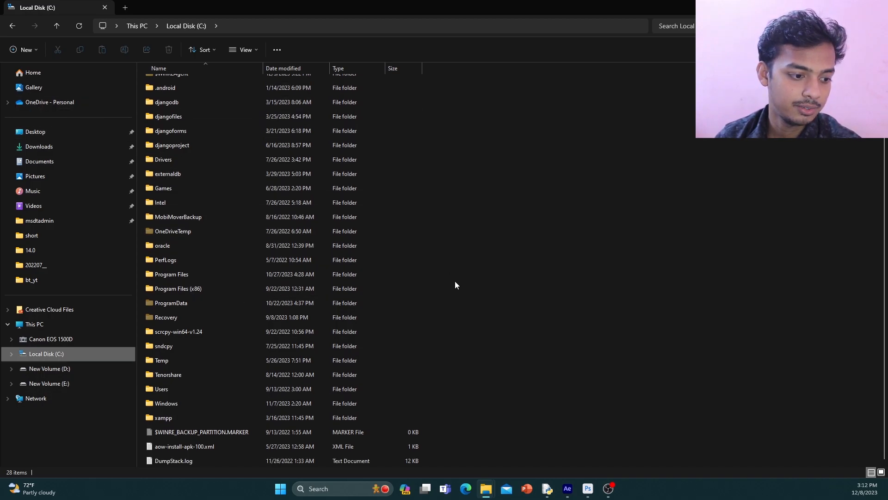
{"action": "scroll", "coordinate": [455, 281], "scroll_direction": "up", "scroll_amount": 1}
{"action": "left_click", "coordinate": [11, 26]}
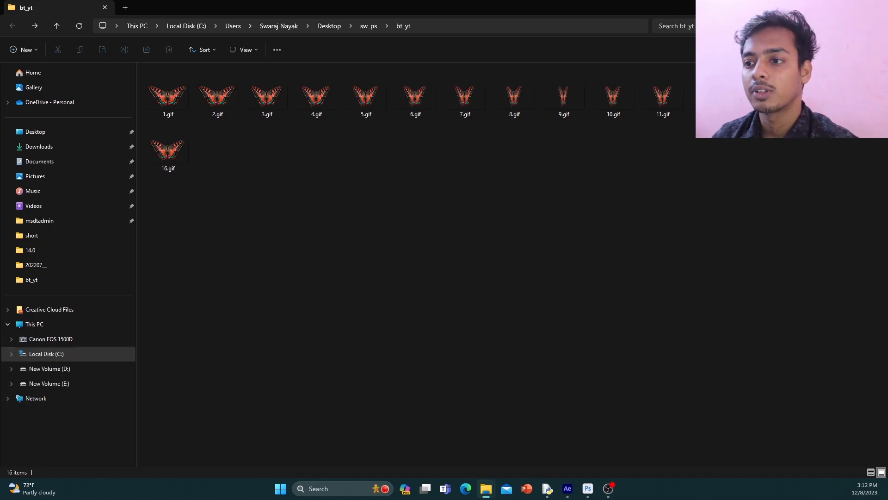
{"action": "key", "text": "alt+Tab"}
{"action": "key", "text": "alt+Tab"}
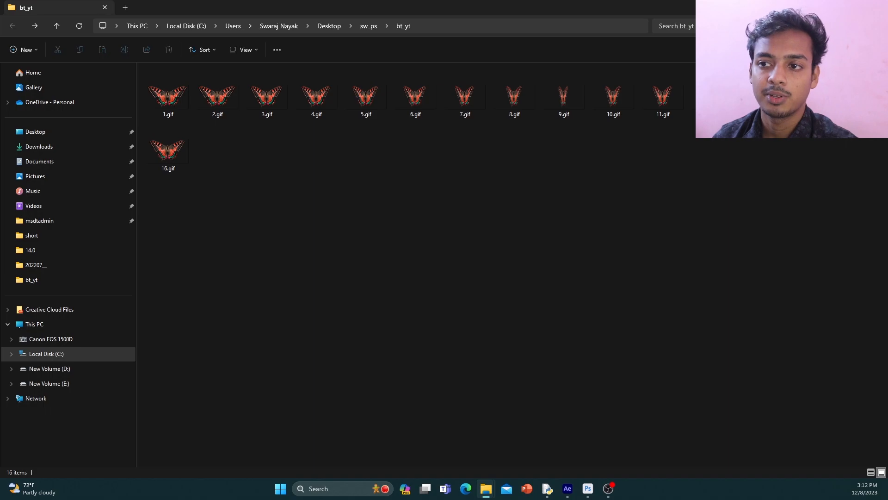
Step: Open 1.gif from the bt_yt folder and view the butterfly frames in order through 16.gif
{"action": "key", "text": "alt+Tab"}
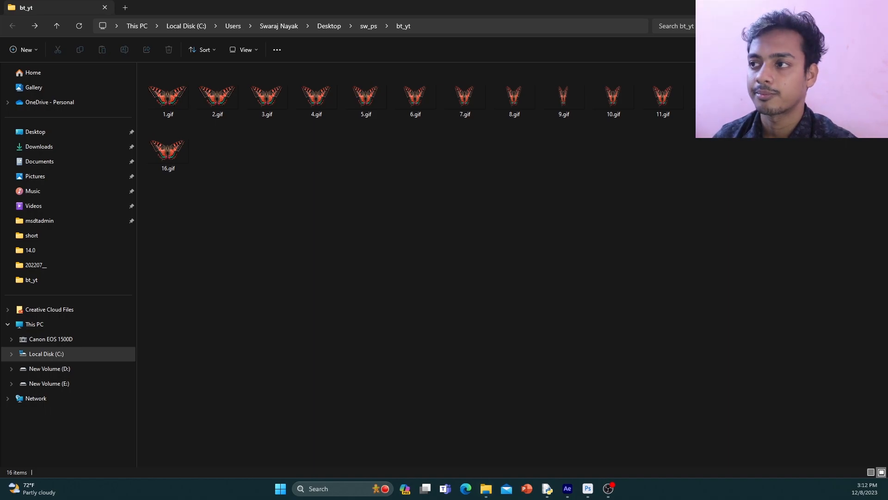
{"action": "left_click", "coordinate": [175, 102]}
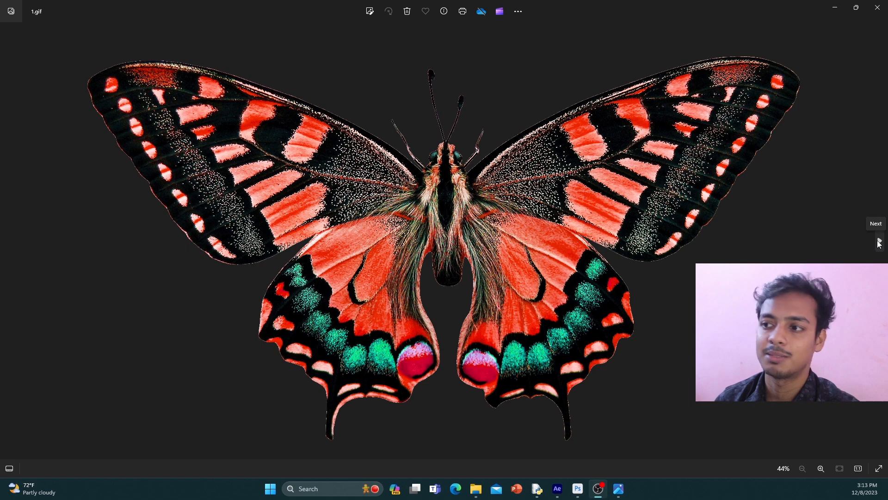
{"action": "left_click", "coordinate": [879, 241]}
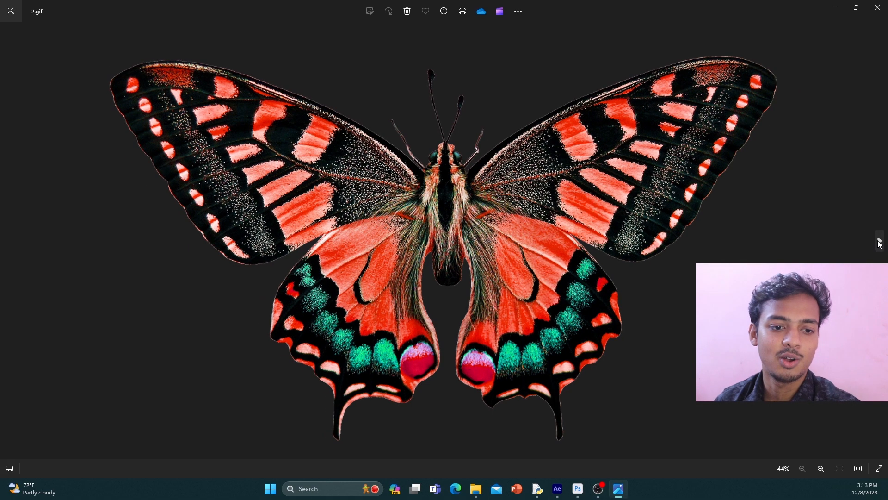
{"action": "left_click", "coordinate": [879, 241]}
{"action": "left_click", "coordinate": [879, 241]}
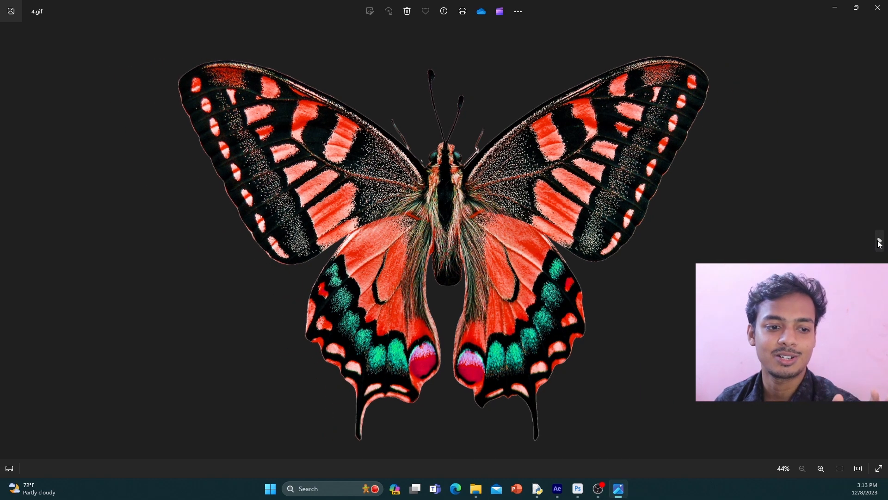
{"action": "left_click", "coordinate": [879, 241]}
{"action": "left_click", "coordinate": [879, 241]}
{"action": "left_click", "coordinate": [879, 241]}
{"action": "left_click", "coordinate": [879, 241]}
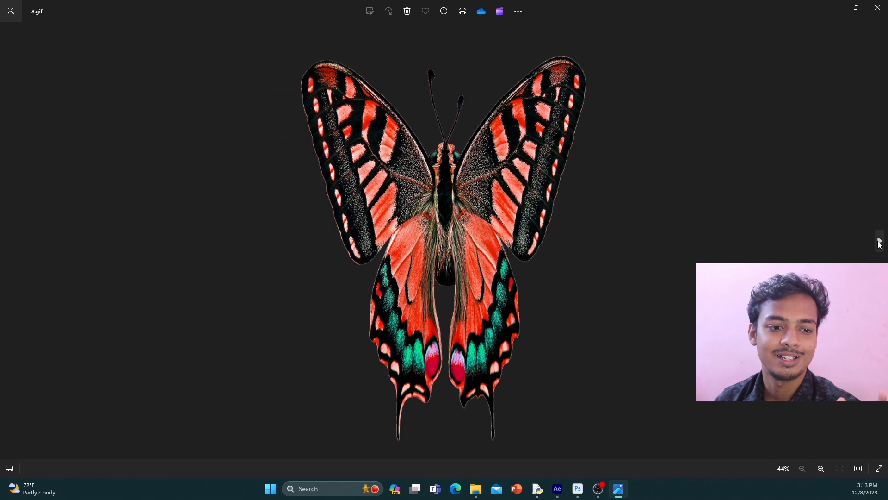
{"action": "left_click", "coordinate": [879, 241]}
{"action": "left_click", "coordinate": [879, 241]}
{"action": "left_click", "coordinate": [879, 241]}
{"action": "left_click", "coordinate": [879, 241]}
{"action": "left_click", "coordinate": [879, 241]}
{"action": "left_click", "coordinate": [879, 241]}
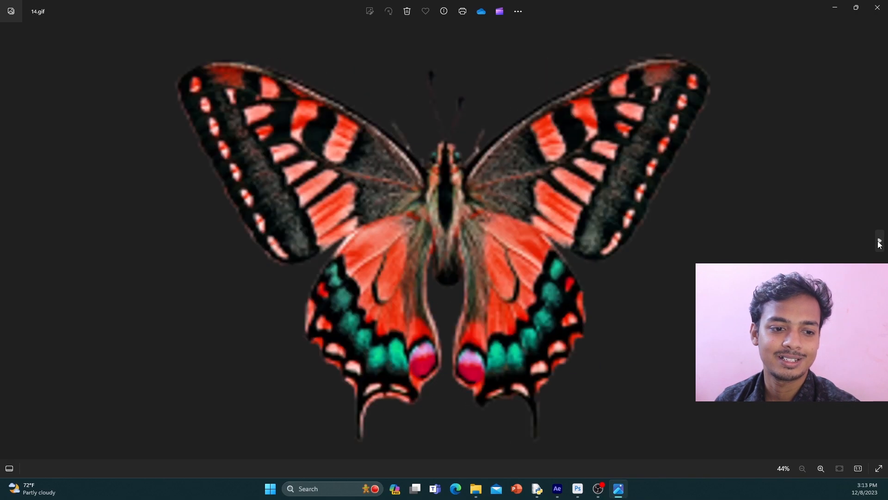
{"action": "left_click", "coordinate": [878, 242]}
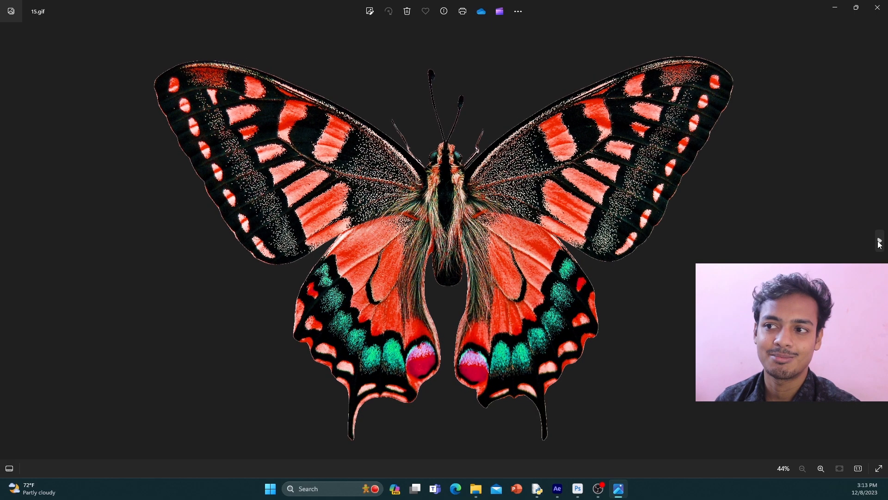
{"action": "left_click", "coordinate": [879, 242]}
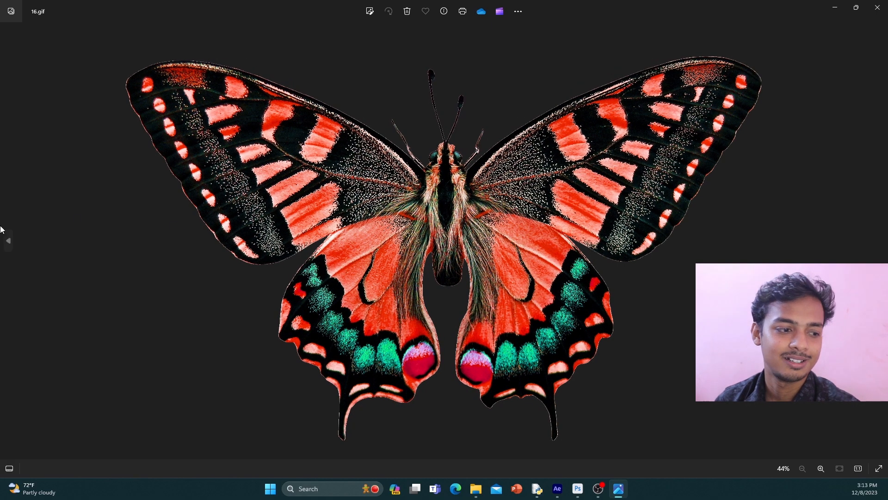
Step: View the butterfly frames in reverse order from 16.gif to 1.gif, and close the image viewer
{"action": "left_click", "coordinate": [8, 241]}
{"action": "left_click", "coordinate": [7, 241]}
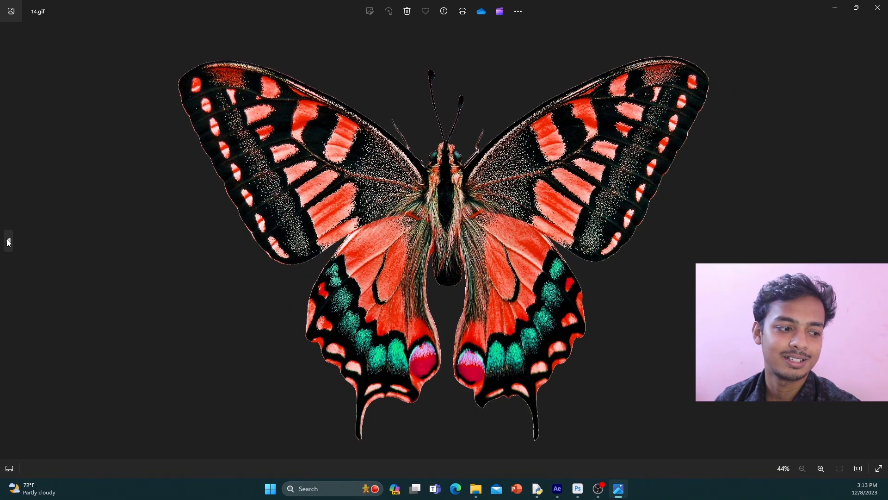
{"action": "left_click", "coordinate": [8, 241]}
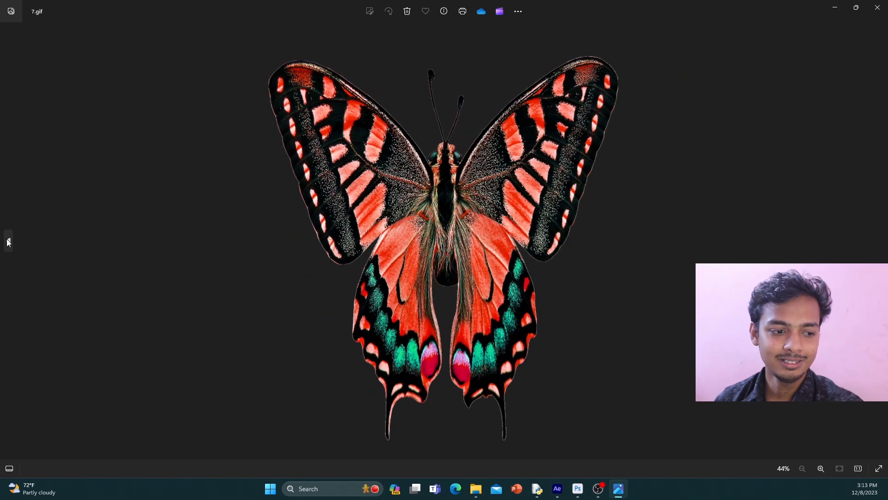
{"action": "left_click", "coordinate": [7, 239]}
{"action": "left_click", "coordinate": [7, 239]}
{"action": "left_click", "coordinate": [7, 240]}
{"action": "left_click", "coordinate": [7, 239]}
{"action": "left_click", "coordinate": [7, 240]}
{"action": "left_click", "coordinate": [7, 240]}
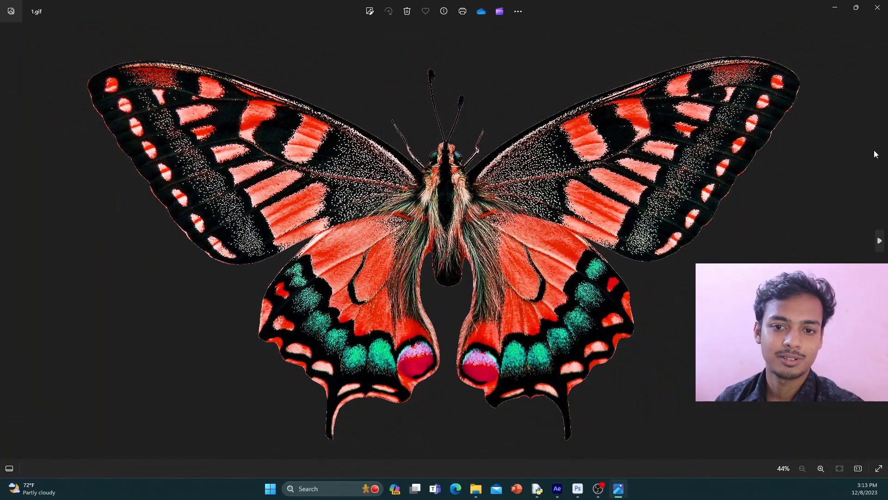
{"action": "left_click", "coordinate": [879, 240]}
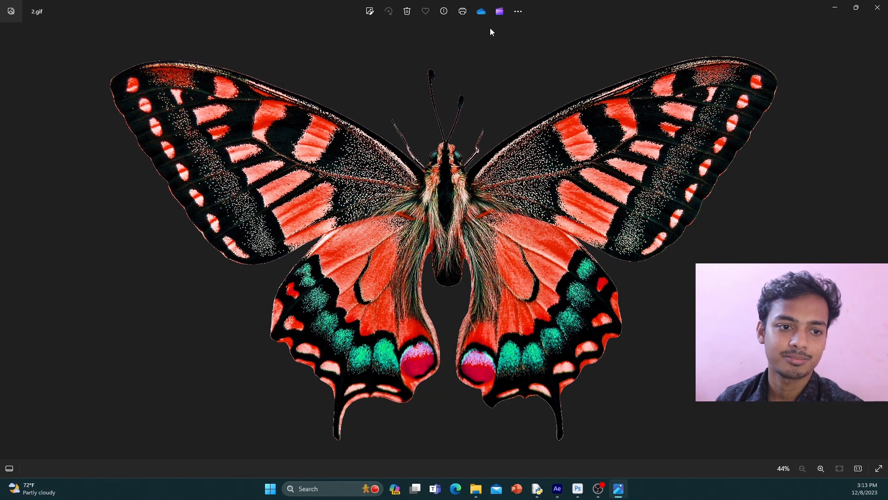
{"action": "left_click", "coordinate": [868, 16]}
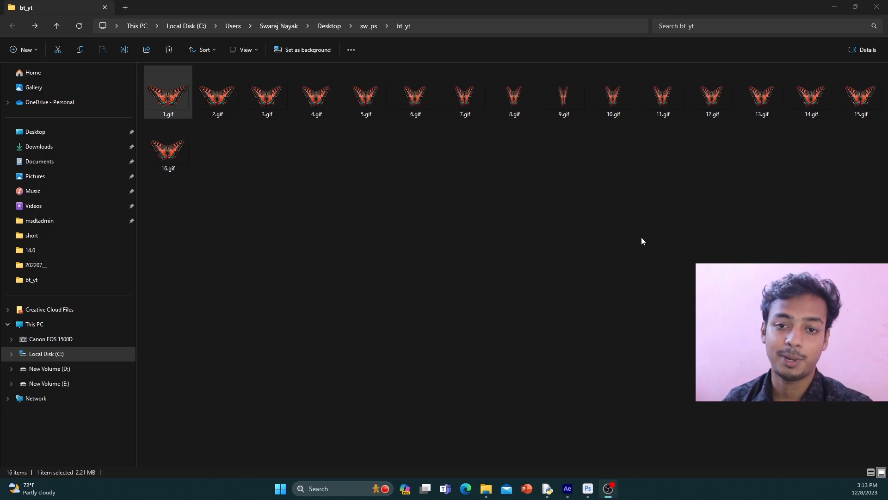
Step: Close the bt_yt folder window and switch to After Effects
{"action": "left_click", "coordinate": [613, 268]}
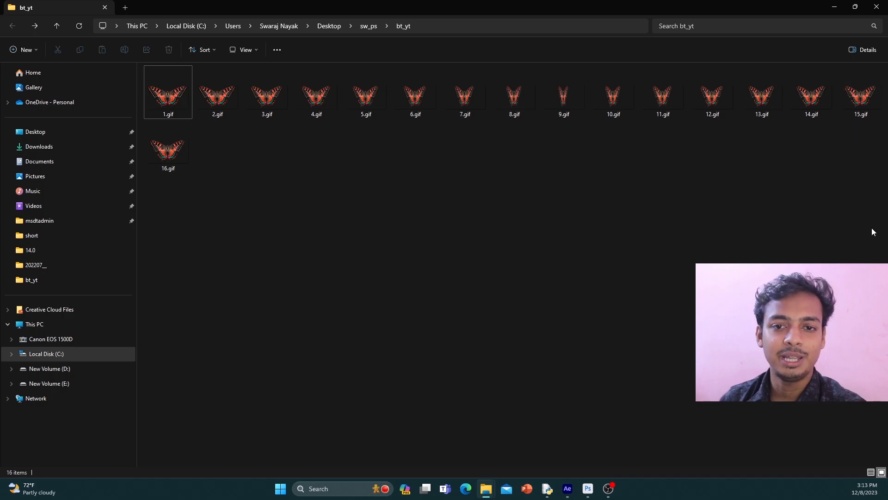
{"action": "left_click", "coordinate": [878, 7]}
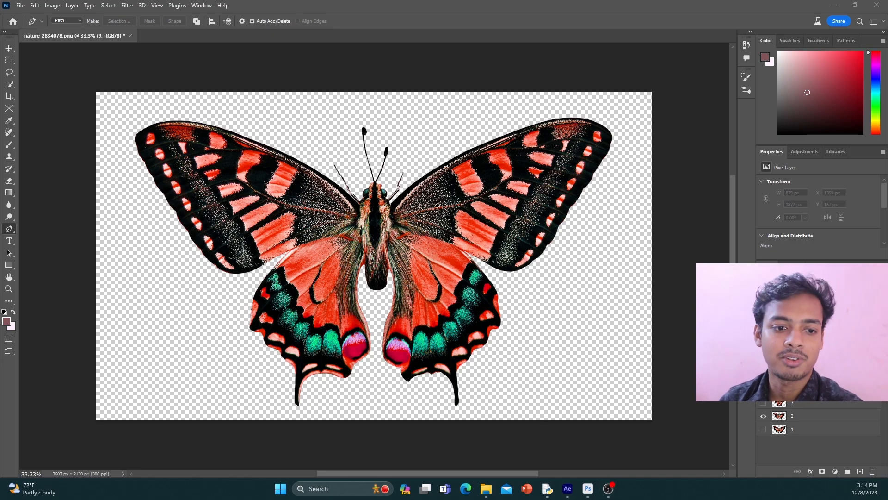
{"action": "key", "text": "alt+Tab"}
{"action": "left_click", "coordinate": [242, 117]}
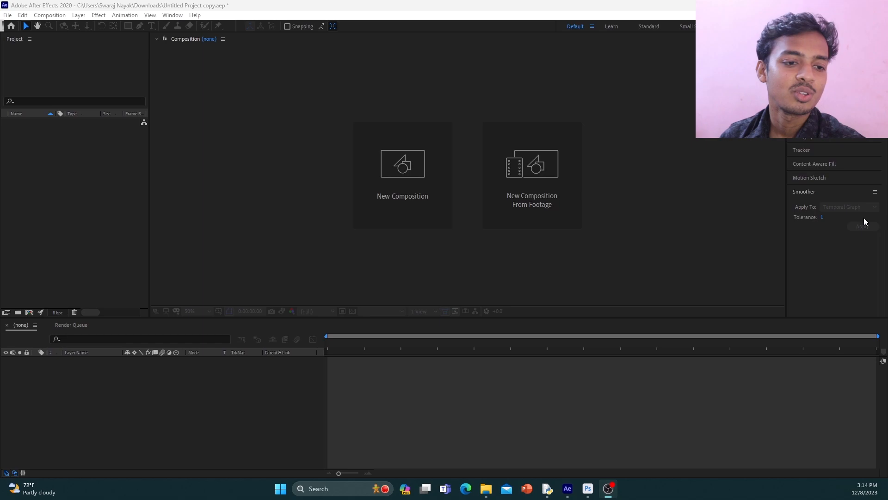
{"action": "left_click", "coordinate": [72, 168]}
{"action": "double_click", "coordinate": [76, 174]}
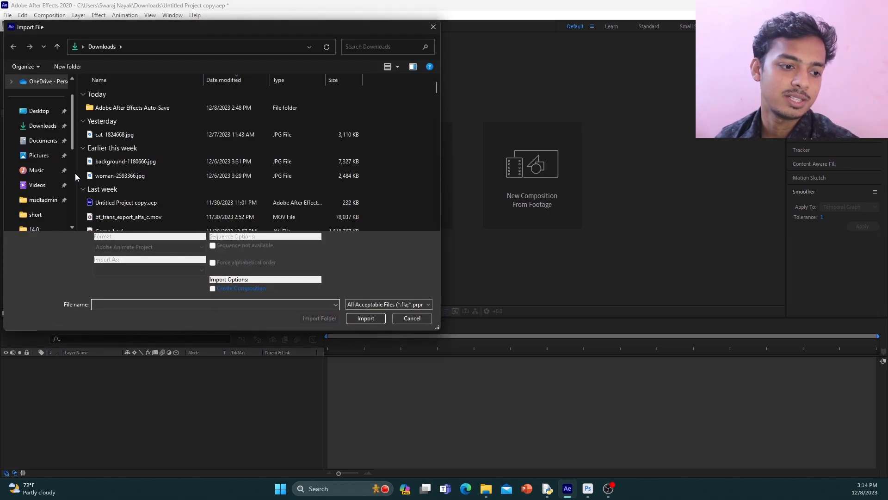
{"action": "left_click", "coordinate": [398, 319]}
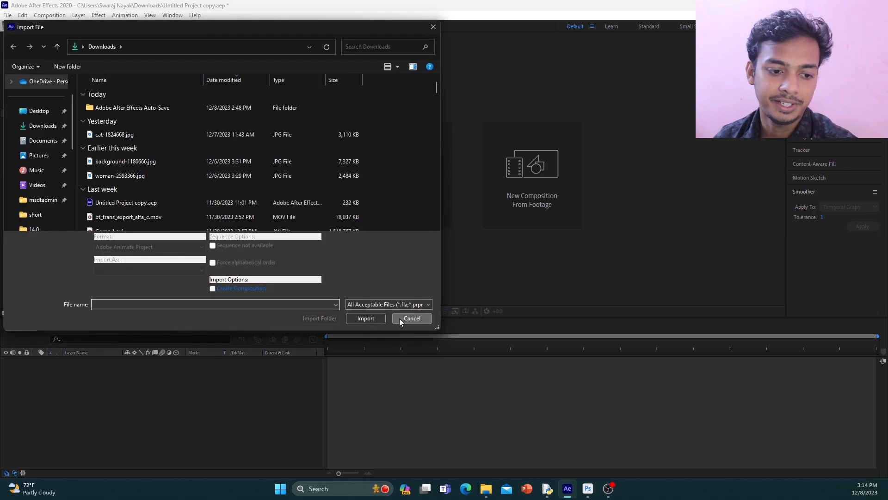
Step: Create a 1920 x 1080 px composition with the HDTV 1080 25 preset, half resolution and a 10-second duration
{"action": "right_click", "coordinate": [65, 170]}
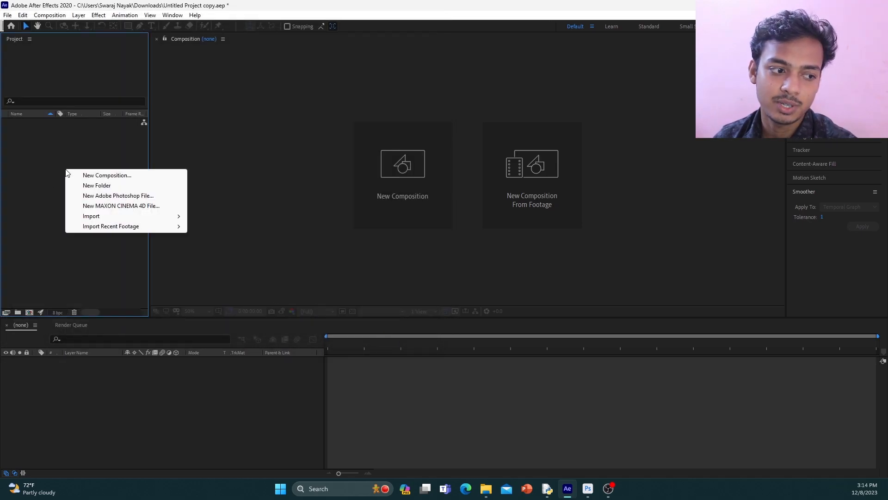
{"action": "left_click", "coordinate": [90, 179]}
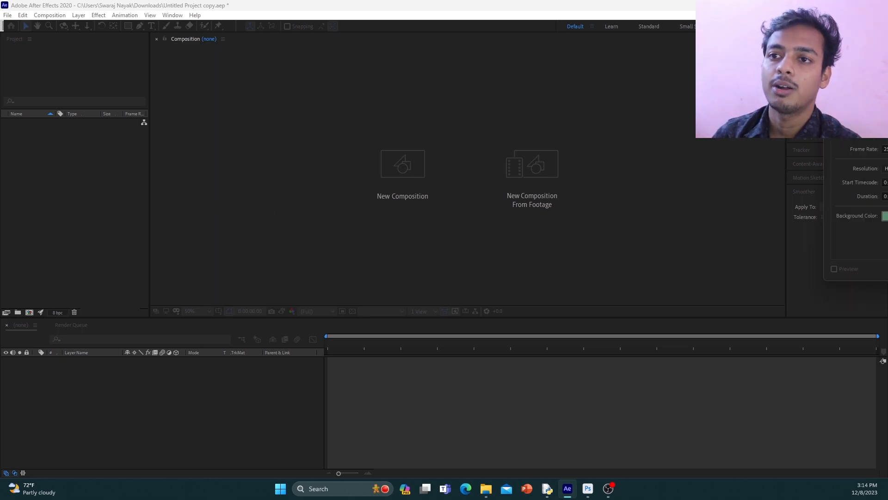
{"action": "left_click_drag", "start_coordinate": [426, 95], "coordinate": [425, 94]}
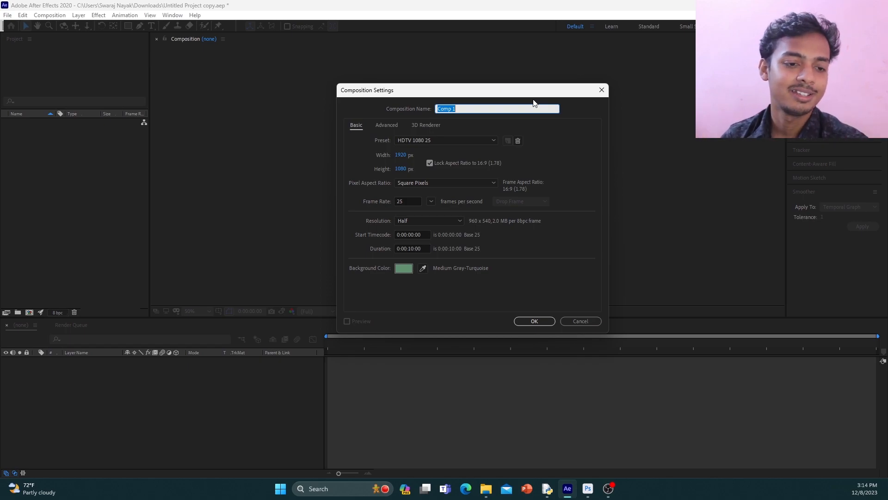
{"action": "left_click", "coordinate": [579, 118]}
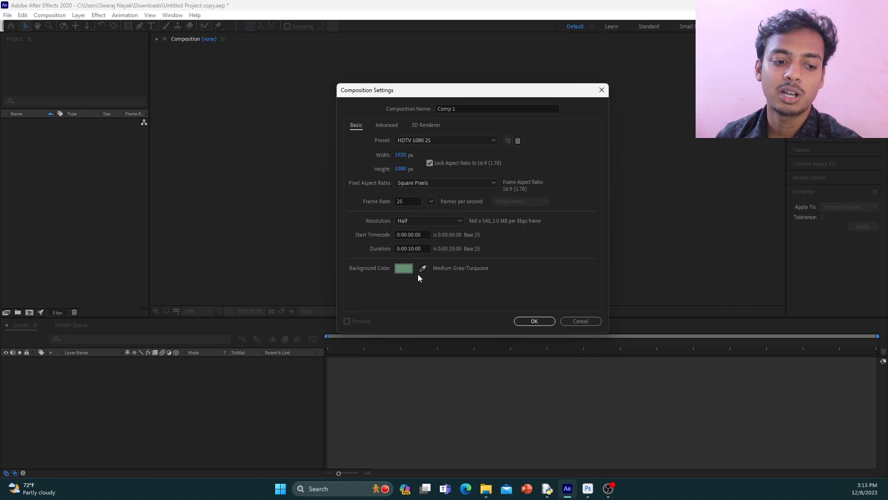
{"action": "left_click", "coordinate": [534, 321]}
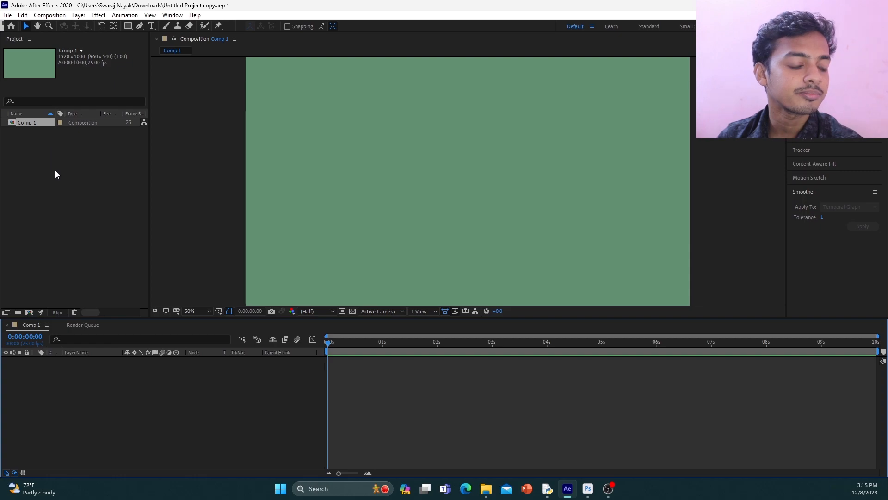
{"action": "left_click", "coordinate": [82, 179]}
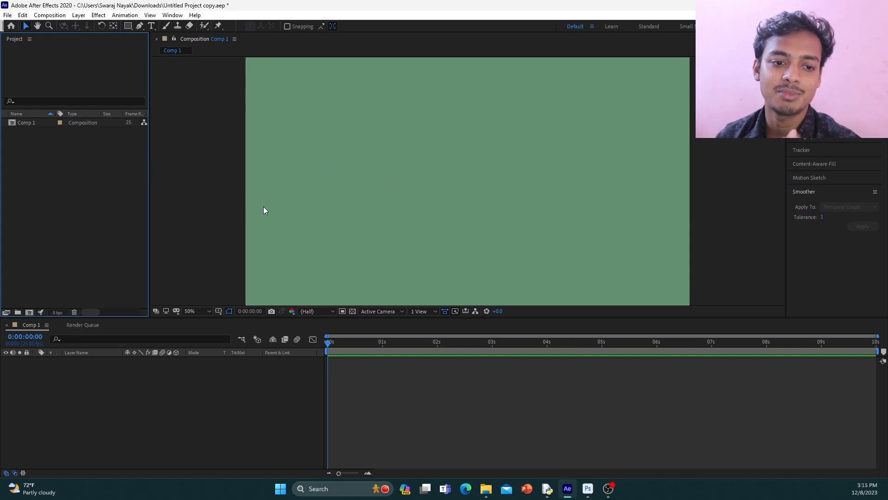
{"action": "right_click", "coordinate": [92, 187]}
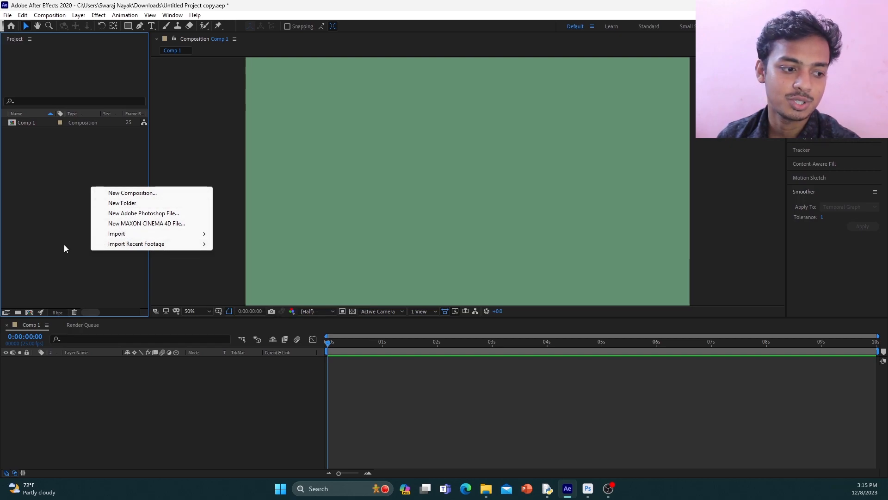
{"action": "mouse_move", "coordinate": [180, 235]}
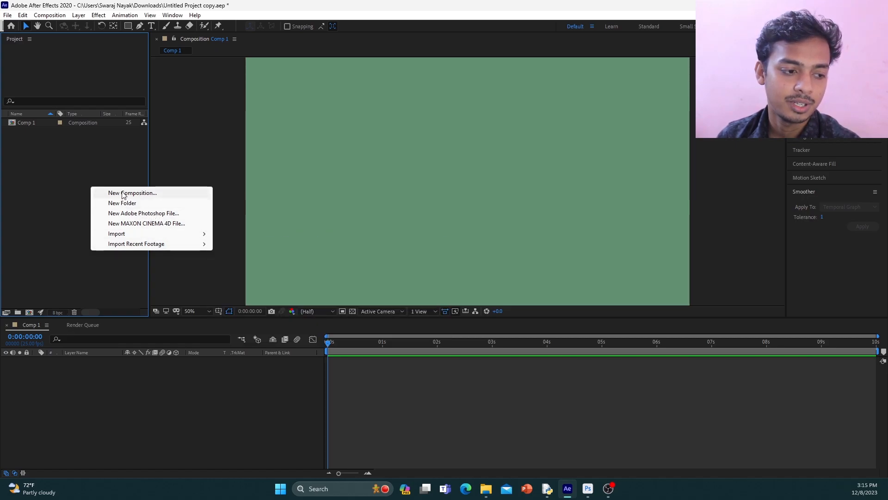
{"action": "left_click", "coordinate": [34, 148]}
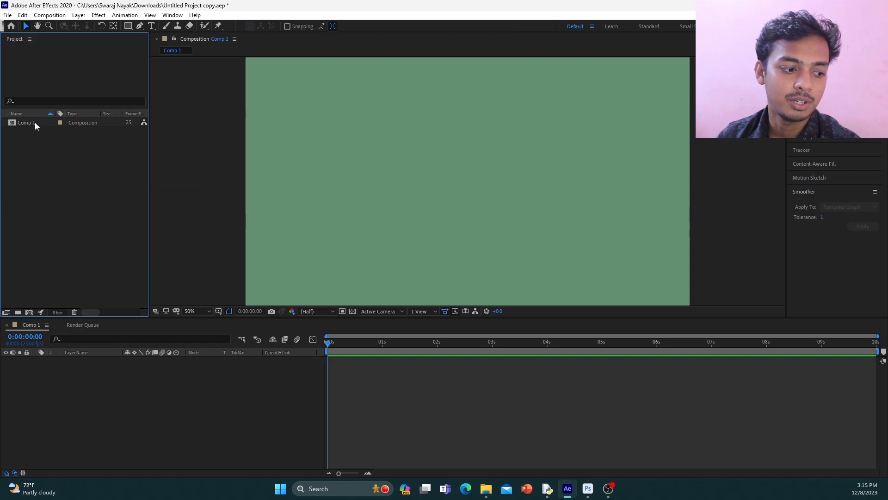
{"action": "right_click", "coordinate": [210, 219]}
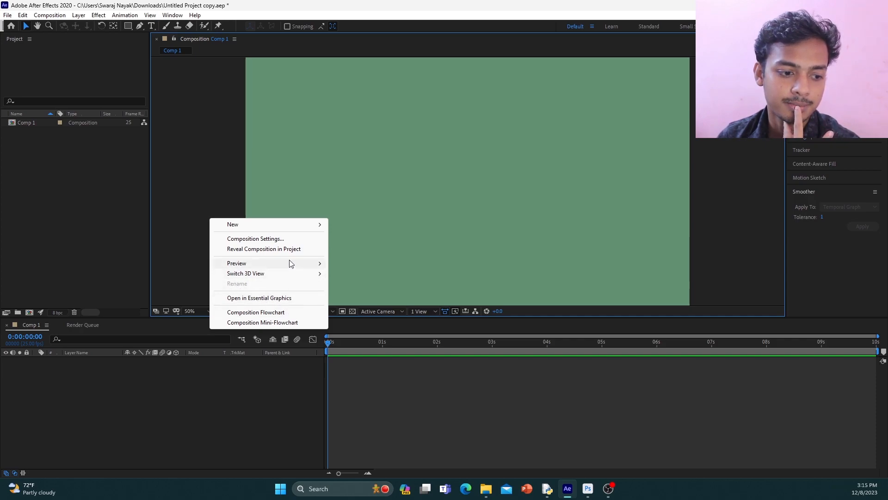
{"action": "left_click", "coordinate": [108, 423]}
{"action": "left_click", "coordinate": [109, 424]}
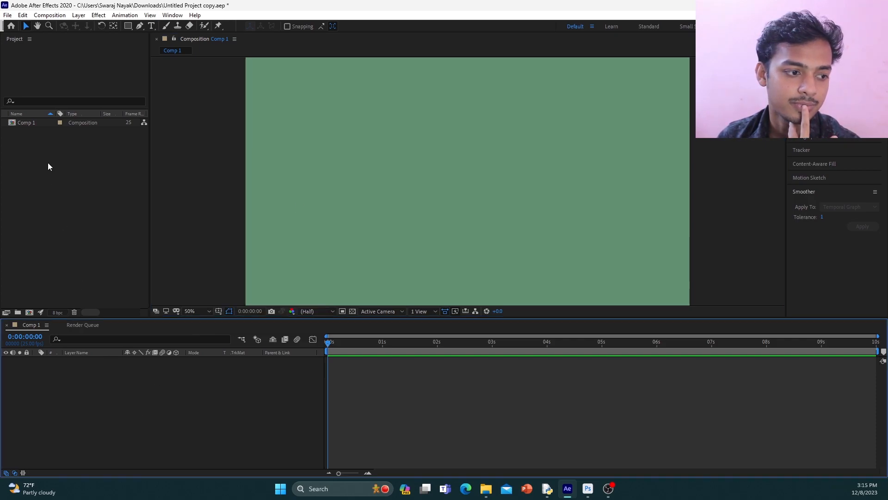
{"action": "right_click", "coordinate": [45, 122]}
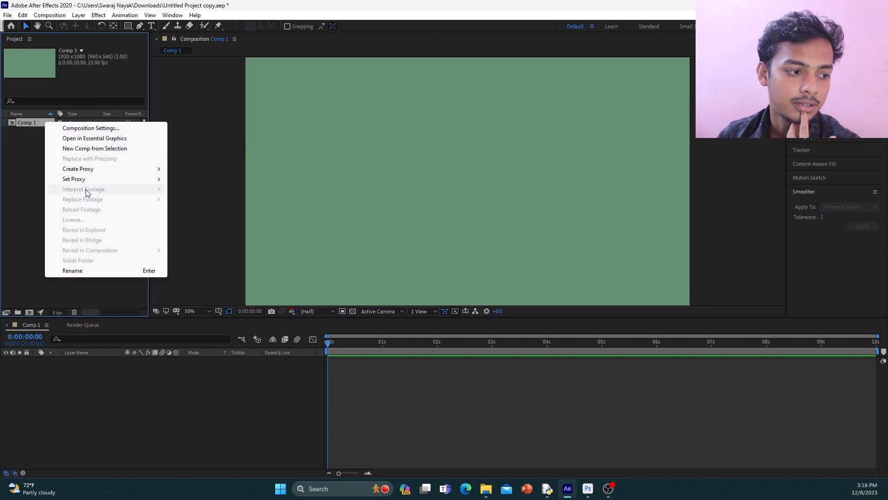
{"action": "left_click", "coordinate": [22, 190]}
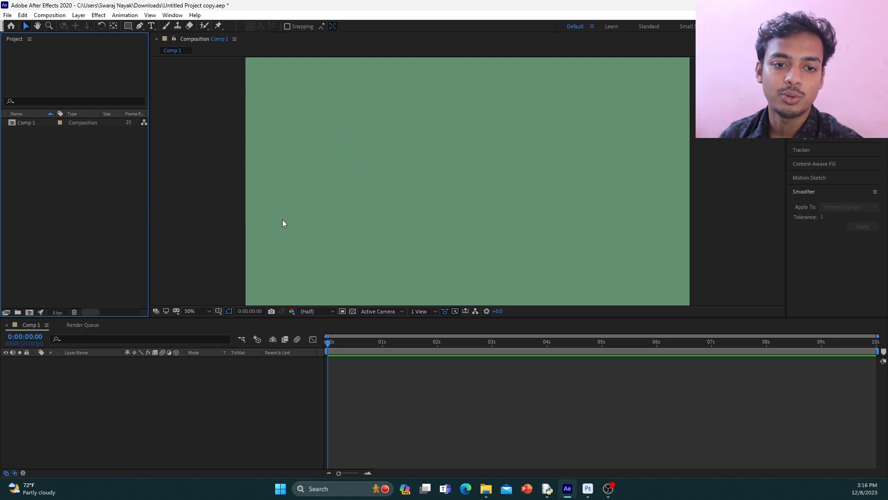
Step: Start importing footage and look through the Desktop for the folder that holds the butterfly frames
{"action": "double_click", "coordinate": [79, 175]}
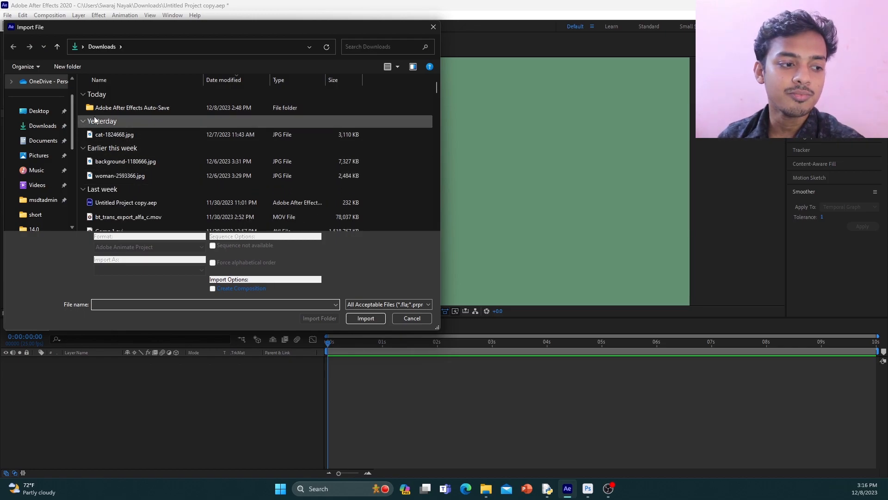
{"action": "left_click", "coordinate": [38, 111]}
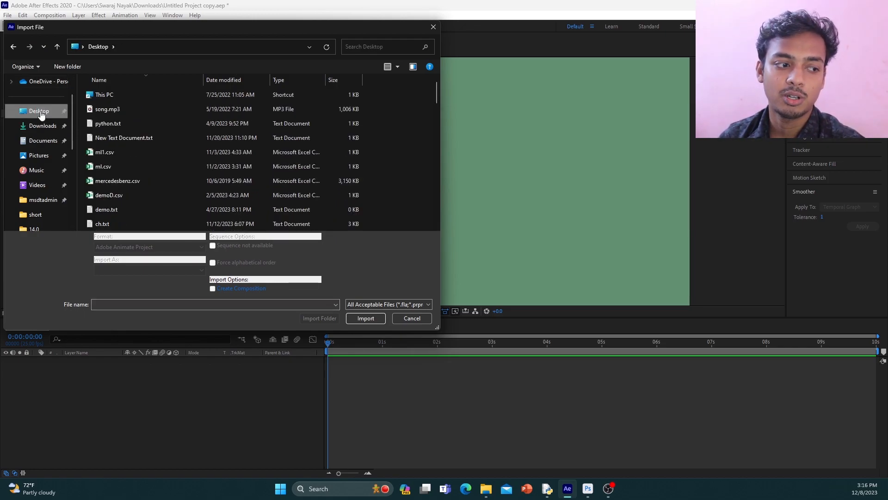
{"action": "scroll", "coordinate": [242, 166], "scroll_direction": "down", "scroll_amount": 10}
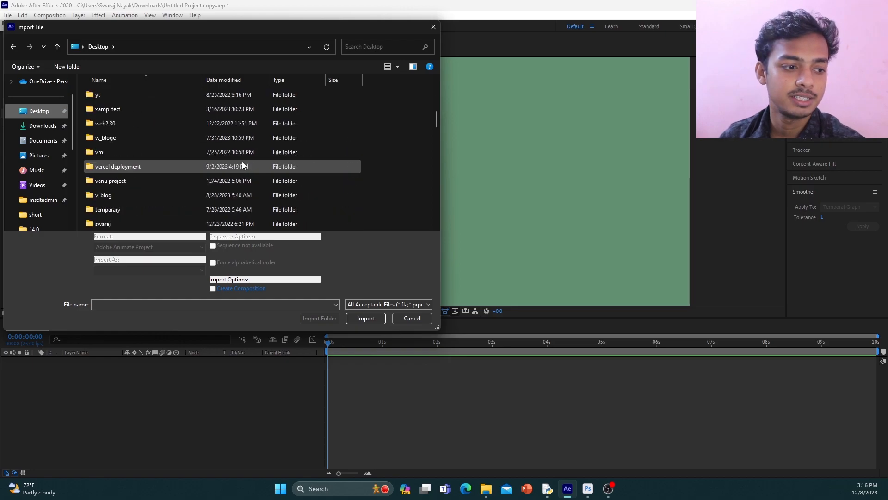
{"action": "scroll", "coordinate": [243, 162], "scroll_direction": "down", "scroll_amount": 12}
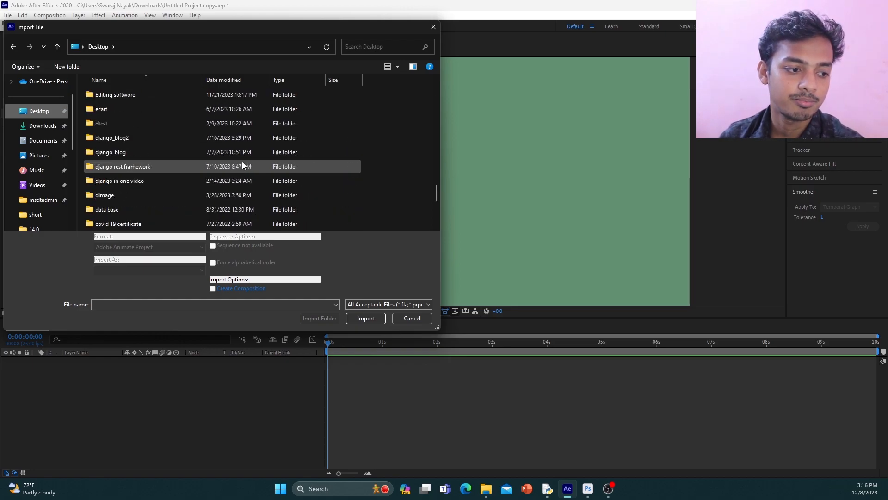
{"action": "scroll", "coordinate": [239, 156], "scroll_direction": "down", "scroll_amount": 1}
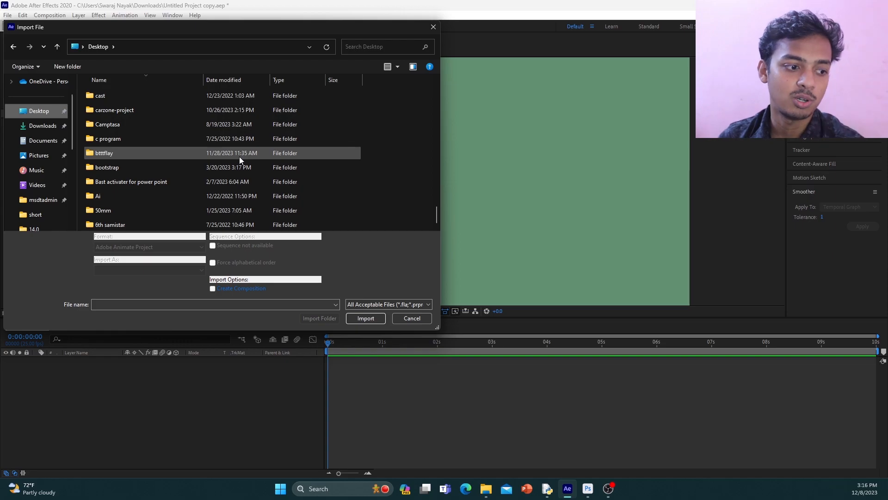
{"action": "scroll", "coordinate": [240, 156], "scroll_direction": "up", "scroll_amount": 10}
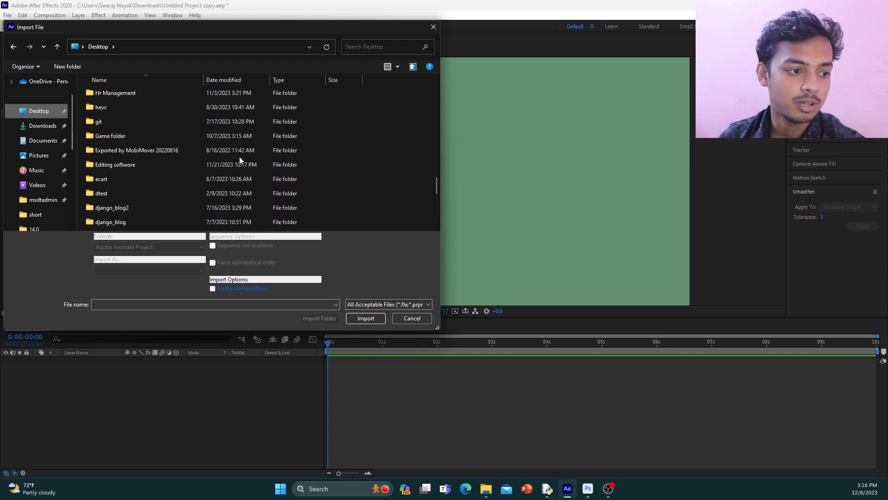
{"action": "scroll", "coordinate": [239, 157], "scroll_direction": "up", "scroll_amount": 10}
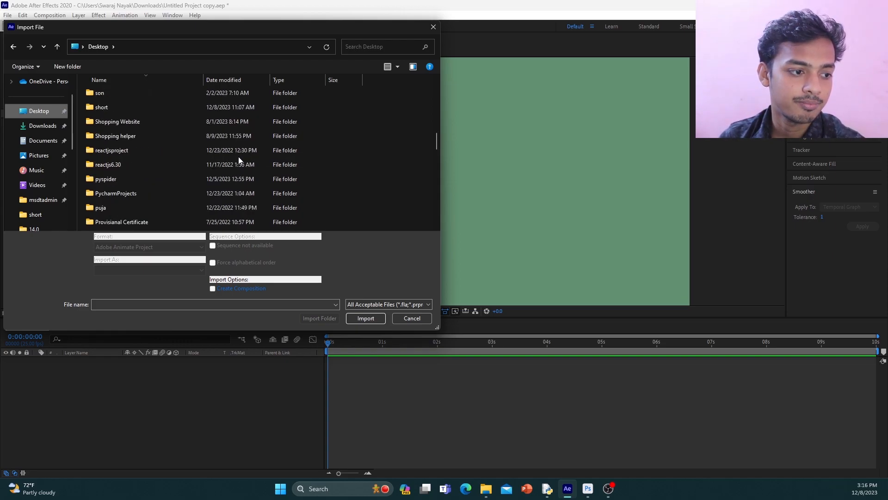
{"action": "scroll", "coordinate": [238, 156], "scroll_direction": "up", "scroll_amount": 3}
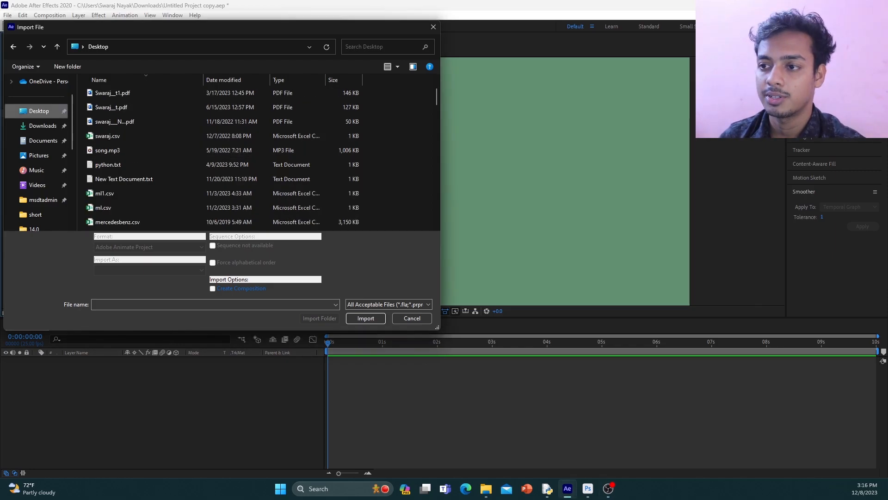
Step: Enter sw_ as the search text for the Desktop and look through the listed folders
{"action": "left_click", "coordinate": [363, 48]}
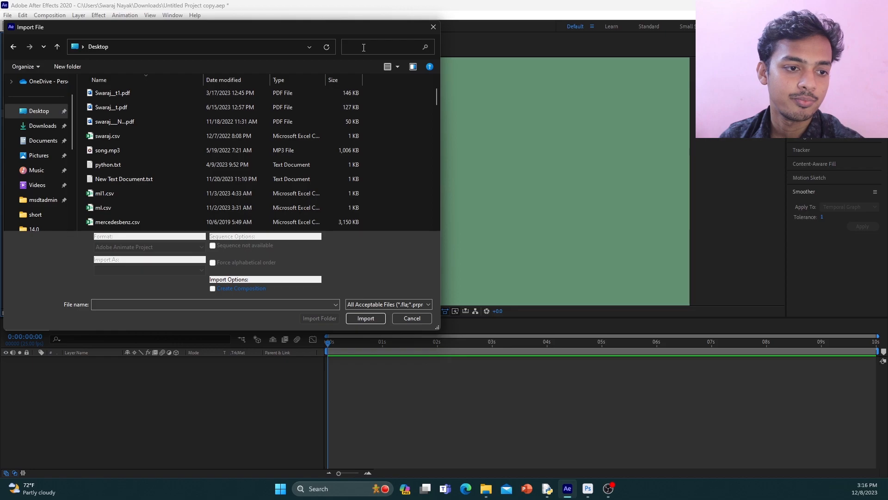
{"action": "type", "text": "sw"}
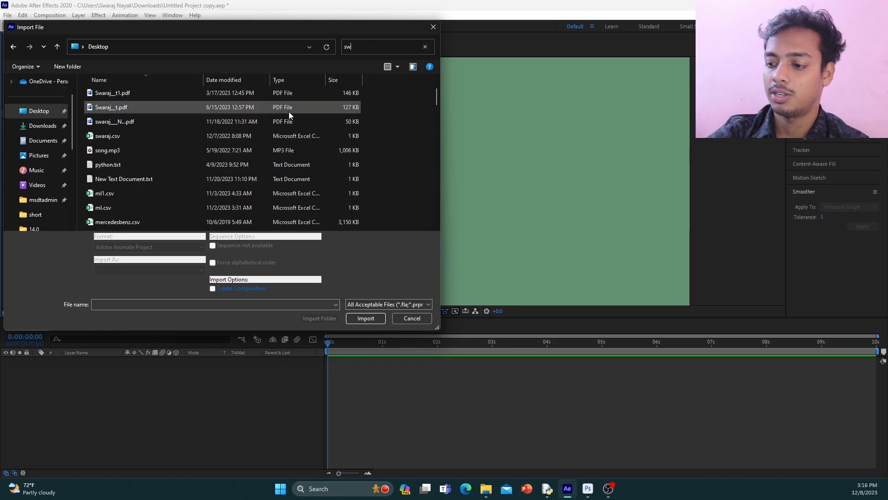
{"action": "type", "text": "_"}
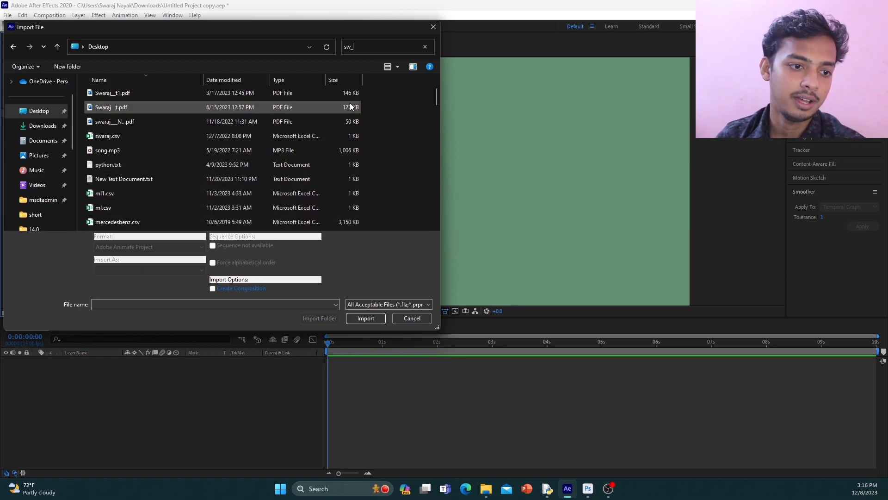
{"action": "scroll", "coordinate": [284, 159], "scroll_direction": "down", "scroll_amount": 5}
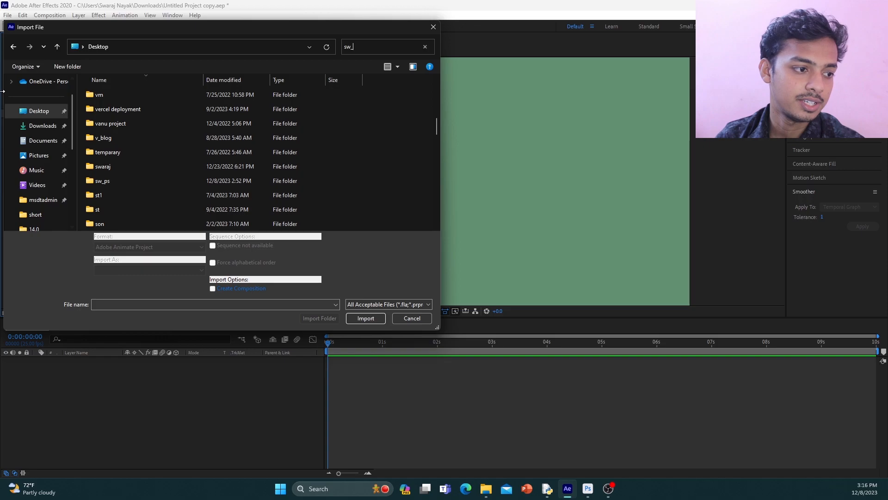
{"action": "scroll", "coordinate": [277, 167], "scroll_direction": "up", "scroll_amount": 5}
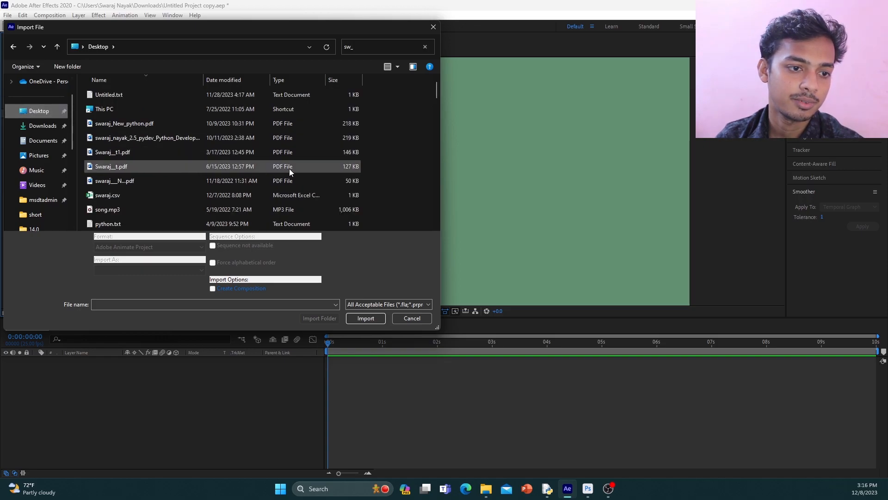
{"action": "scroll", "coordinate": [290, 169], "scroll_direction": "down", "scroll_amount": 3}
{"action": "left_click", "coordinate": [359, 47]}
{"action": "left_click", "coordinate": [359, 47]}
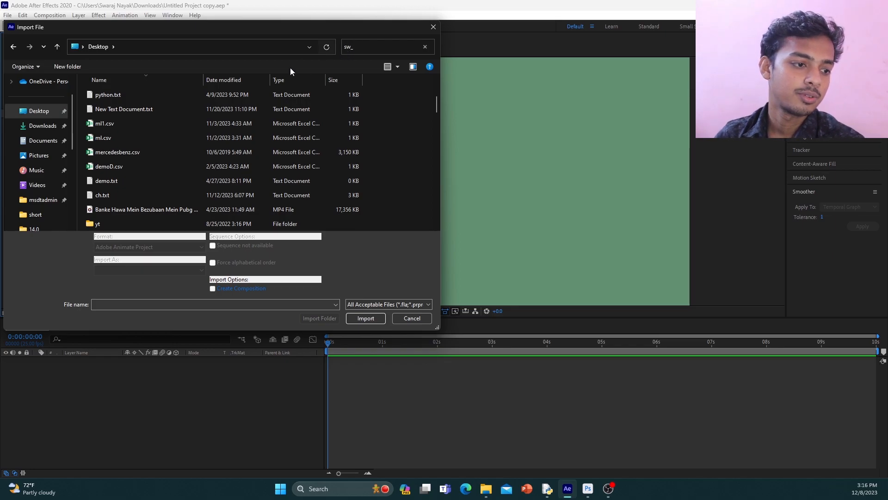
{"action": "scroll", "coordinate": [215, 150], "scroll_direction": "down", "scroll_amount": 3}
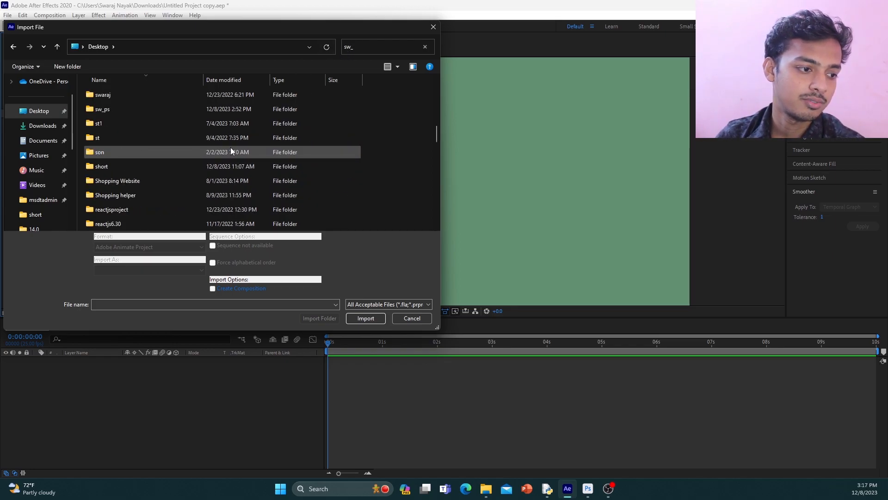
{"action": "scroll", "coordinate": [230, 148], "scroll_direction": "down", "scroll_amount": 6}
{"action": "scroll", "coordinate": [233, 151], "scroll_direction": "down", "scroll_amount": 10}
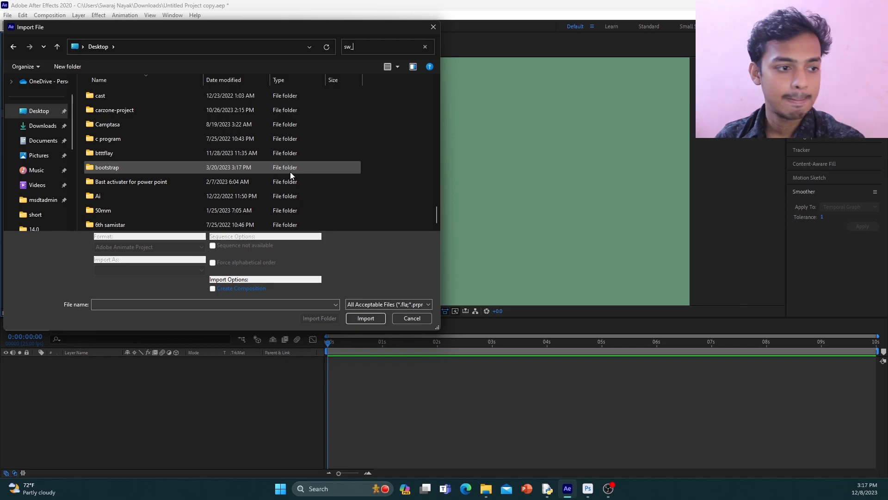
Step: Import 1.gif from the bt_yt folder inside the Desktop's sw_ps folder as footage, with the ImporterMultiStill Sequence option on
{"action": "left_click", "coordinate": [26, 112]}
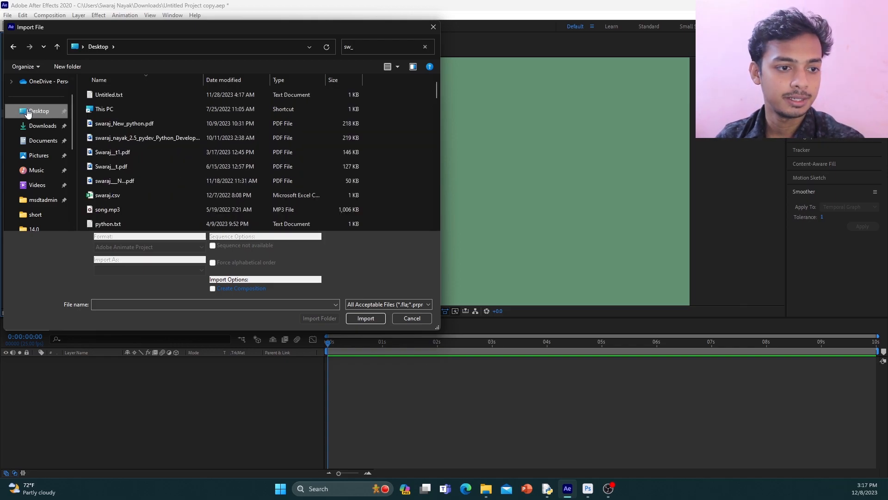
{"action": "scroll", "coordinate": [263, 162], "scroll_direction": "down", "scroll_amount": 5}
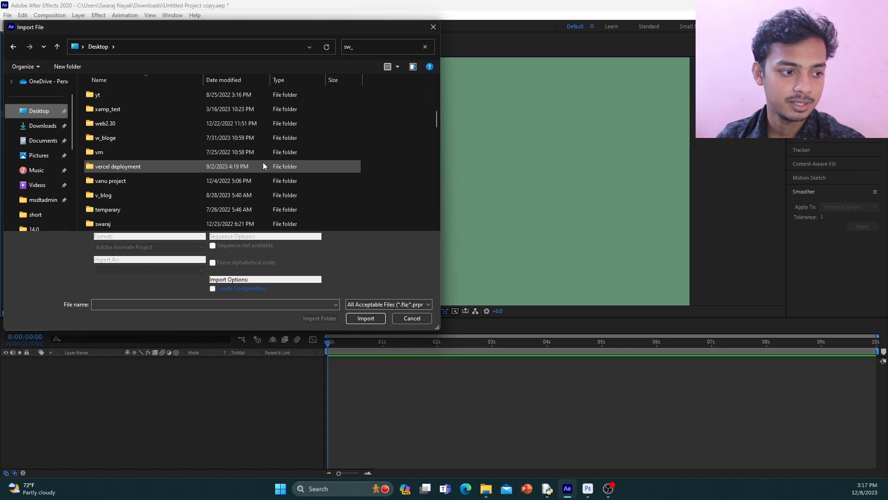
{"action": "scroll", "coordinate": [263, 166], "scroll_direction": "down", "scroll_amount": 3}
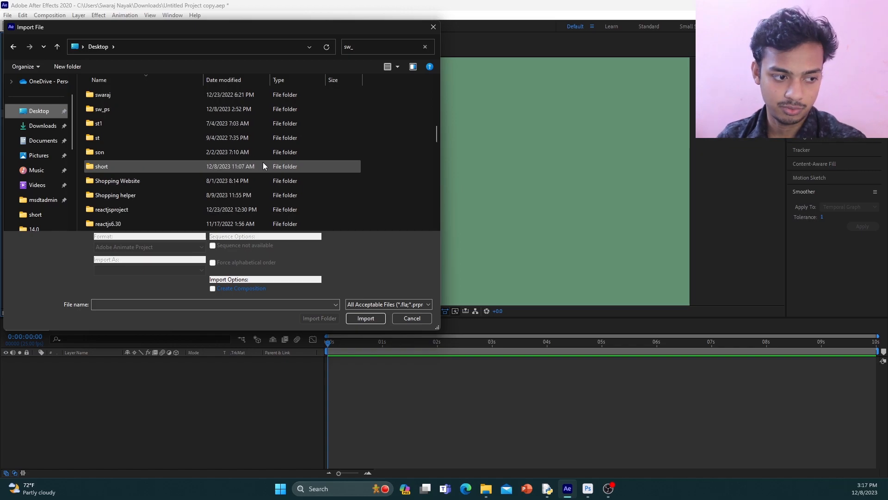
{"action": "left_click", "coordinate": [116, 109]}
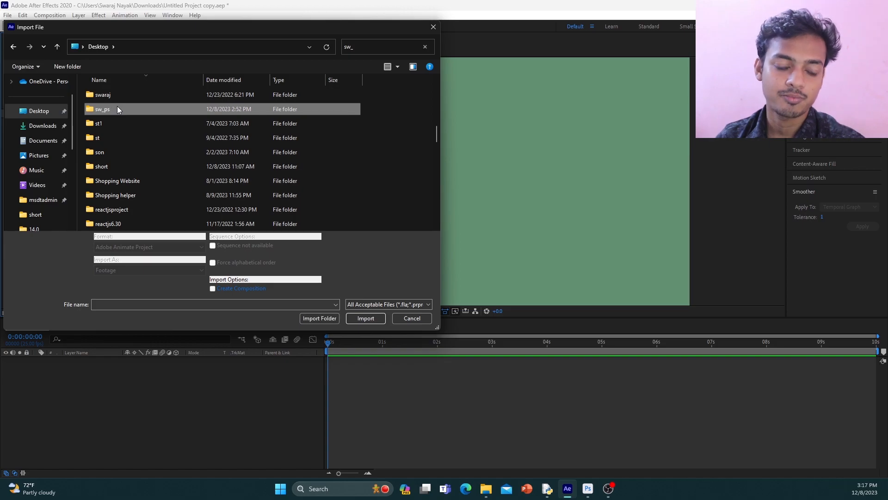
{"action": "double_click", "coordinate": [117, 107]}
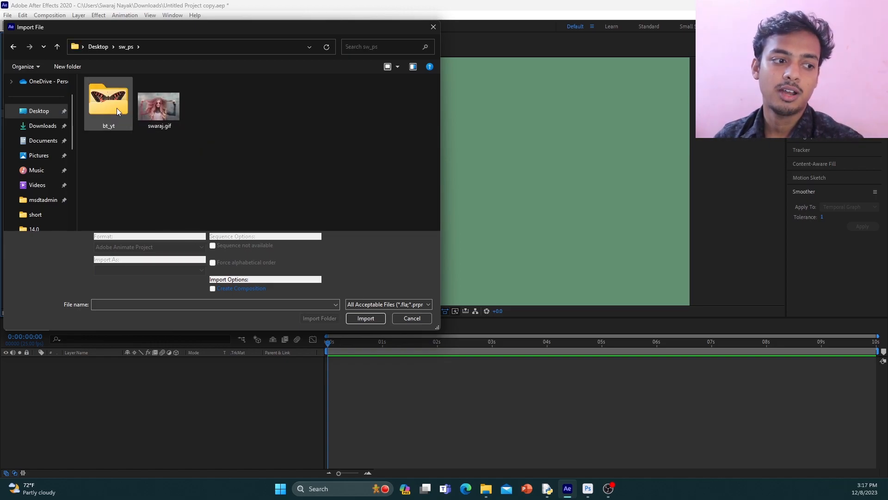
{"action": "double_click", "coordinate": [112, 104]}
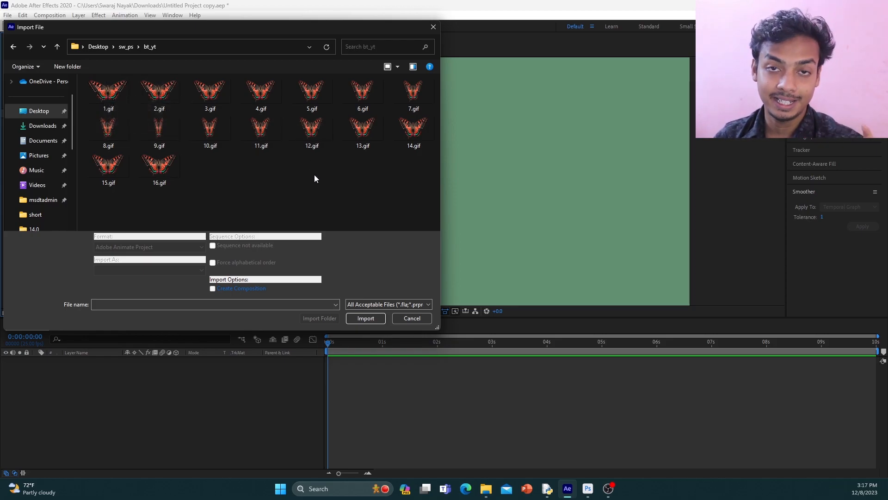
{"action": "left_click", "coordinate": [117, 95]}
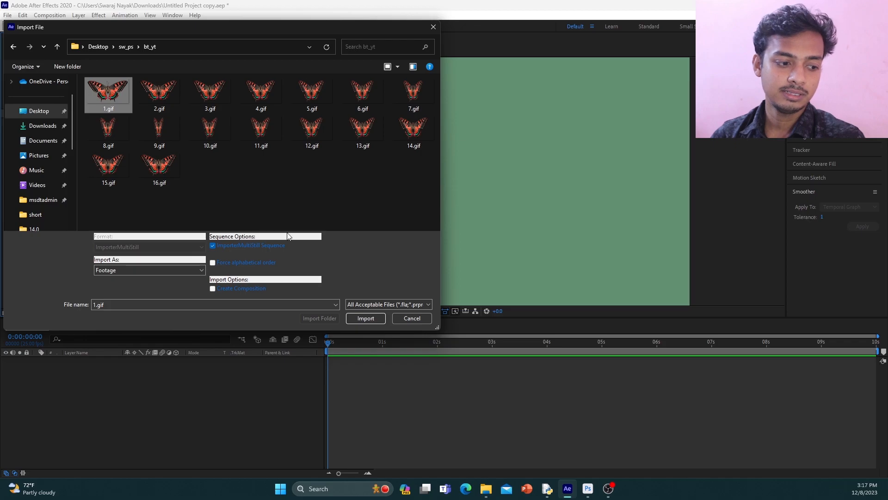
{"action": "left_click", "coordinate": [364, 319]}
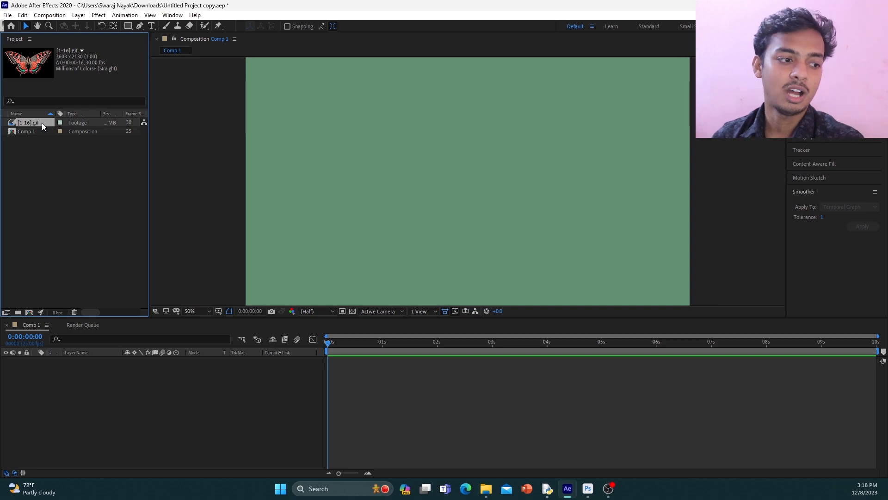
Step: Add the [1-16].gif sequence to the Comp 1 timeline and return the playhead to the first frame
{"action": "left_click_drag", "start_coordinate": [40, 122], "coordinate": [63, 376]}
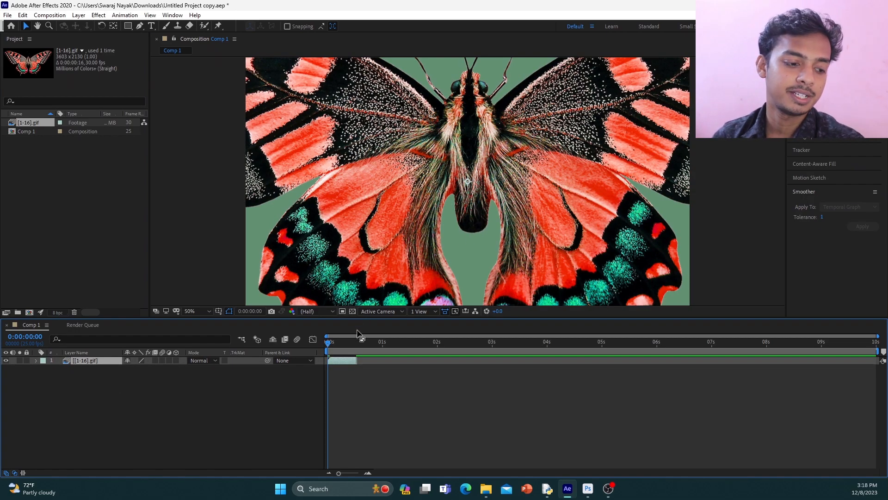
{"action": "left_click", "coordinate": [337, 346]}
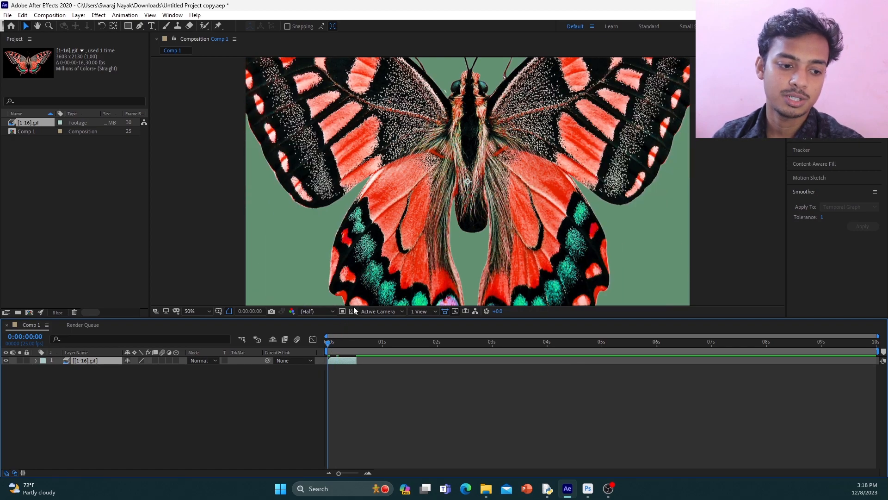
{"action": "key", "text": "Home"}
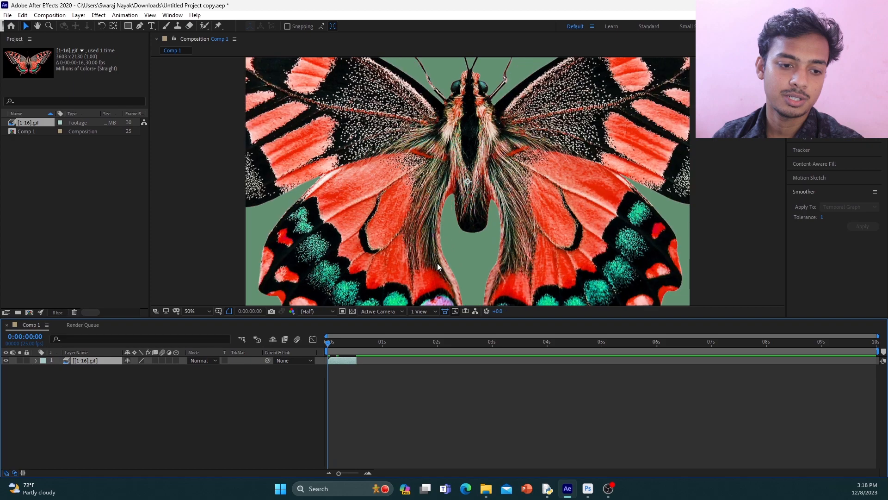
Step: Open the [1-16].gif layer in its own layer viewer and preview the wing flap from the first frame
{"action": "double_click", "coordinate": [488, 148]}
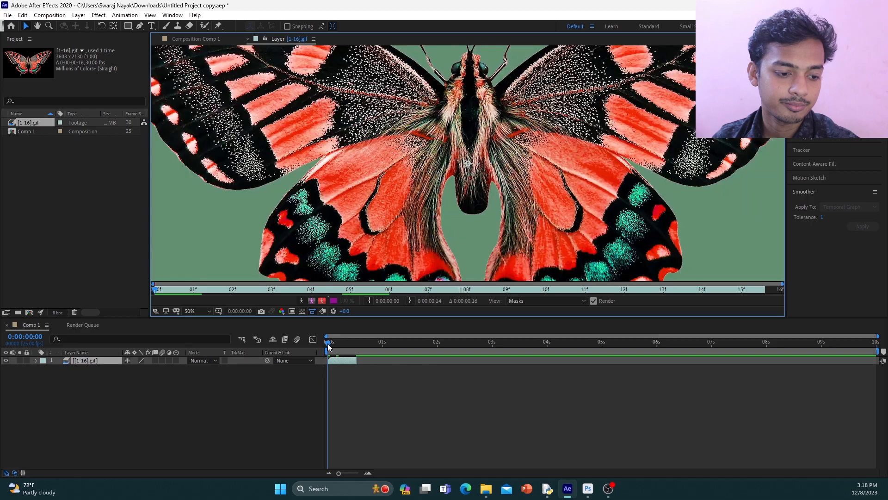
{"action": "left_click", "coordinate": [328, 344]}
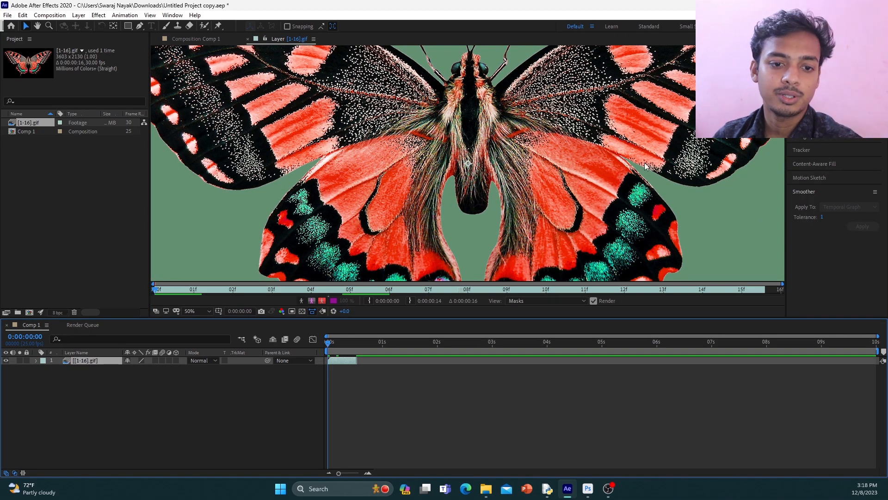
{"action": "scroll", "coordinate": [620, 172], "scroll_direction": "down", "scroll_amount": 1}
{"action": "scroll", "coordinate": [620, 172], "scroll_direction": "down", "scroll_amount": 1}
{"action": "scroll", "coordinate": [544, 180], "scroll_direction": "up", "scroll_amount": 1}
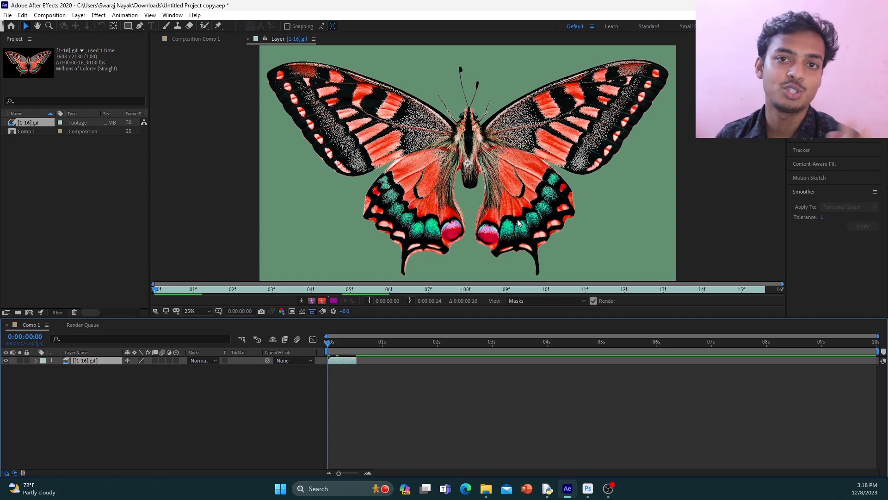
{"action": "mouse_move", "coordinate": [329, 342]}
{"action": "left_mouse_down"}
{"action": "mouse_move", "coordinate": [341, 351]}
{"action": "mouse_move", "coordinate": [318, 351]}
{"action": "left_mouse_up"}
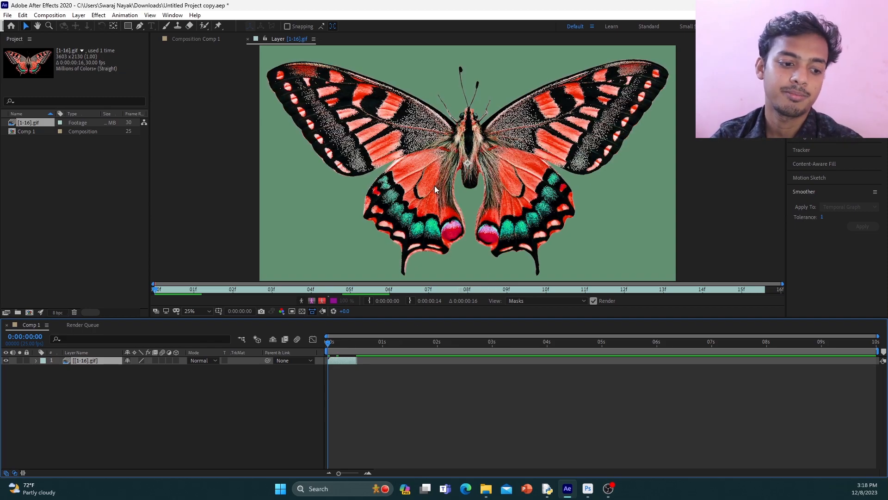
{"action": "key", "text": "space"}
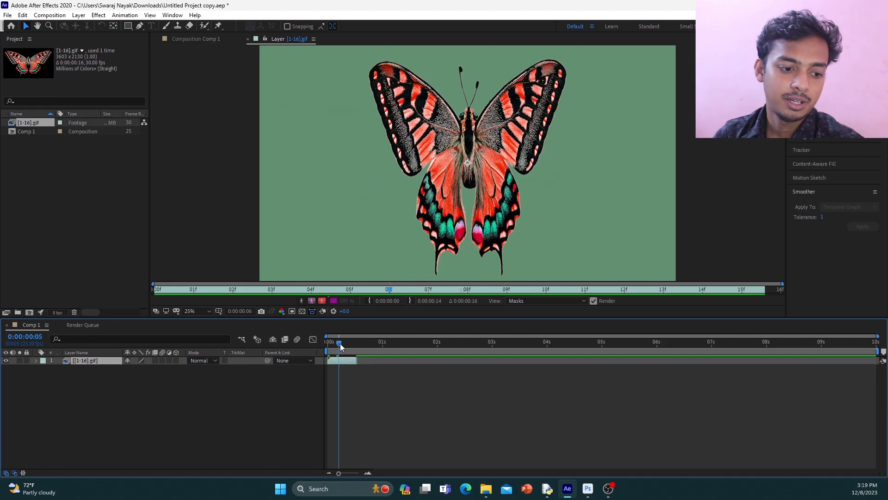
{"action": "key", "text": "space"}
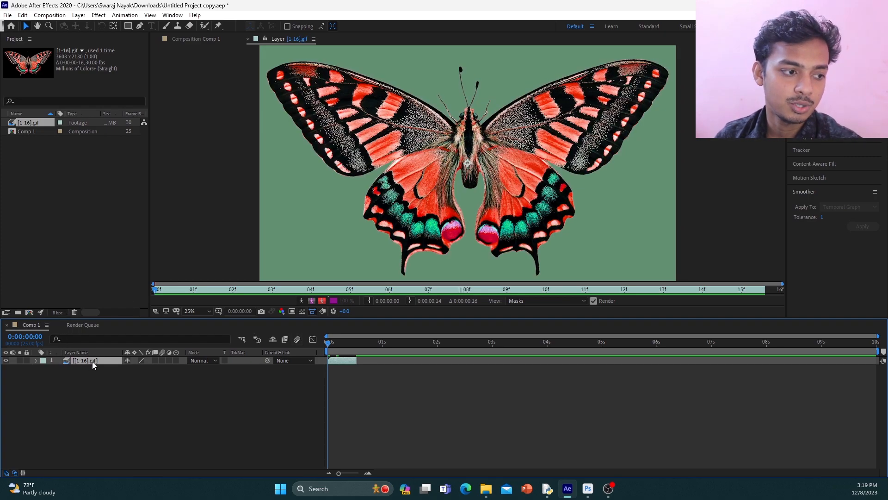
{"action": "right_click", "coordinate": [93, 360]}
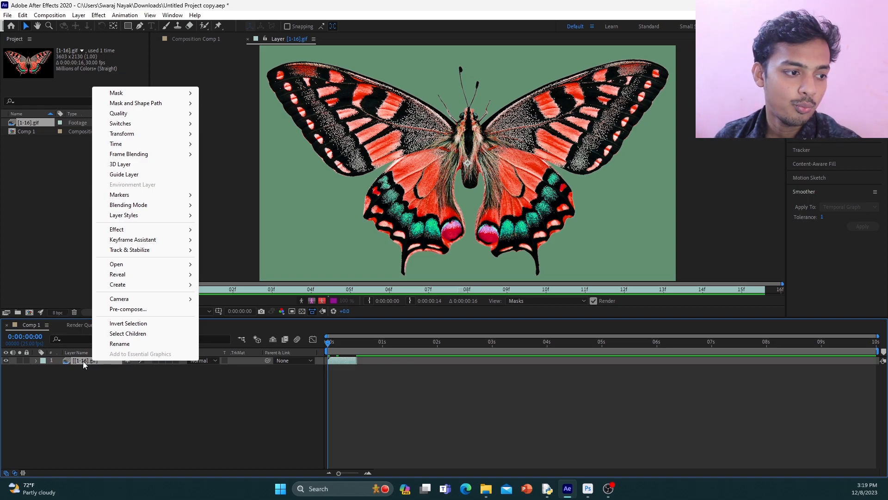
{"action": "left_click", "coordinate": [32, 206]}
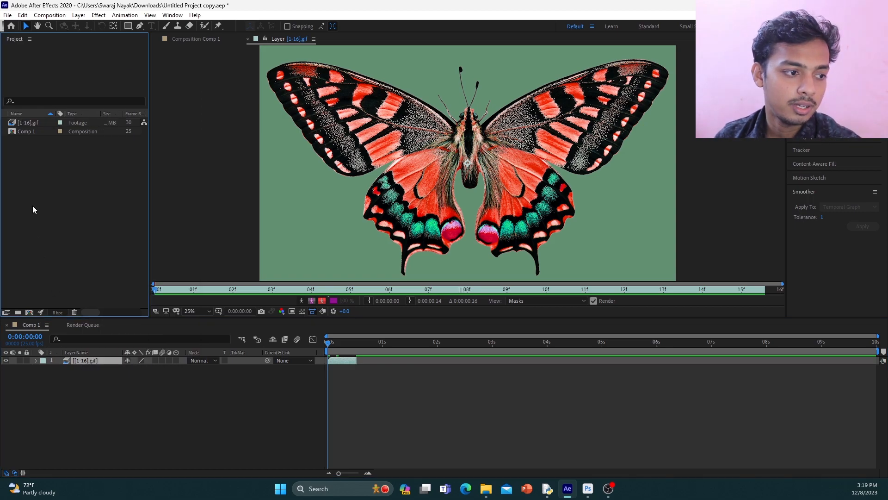
{"action": "left_click", "coordinate": [26, 121]}
{"action": "right_click", "coordinate": [27, 122]}
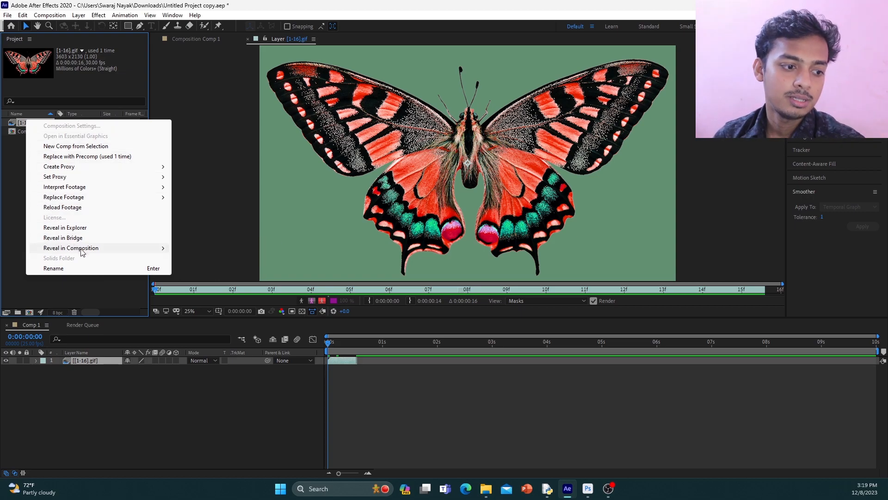
{"action": "left_click", "coordinate": [15, 243]}
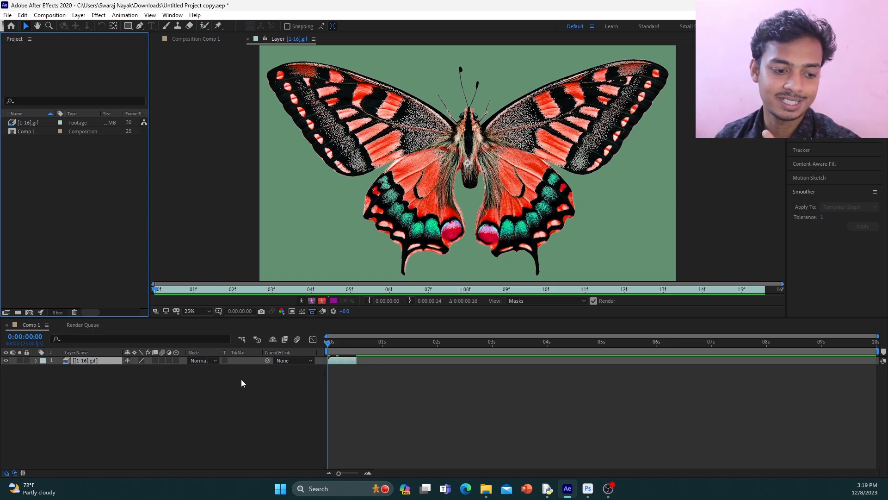
Step: Delete the [1-16].gif layer from the Comp 1 timeline
{"action": "left_click", "coordinate": [98, 387]}
{"action": "left_click", "coordinate": [75, 360]}
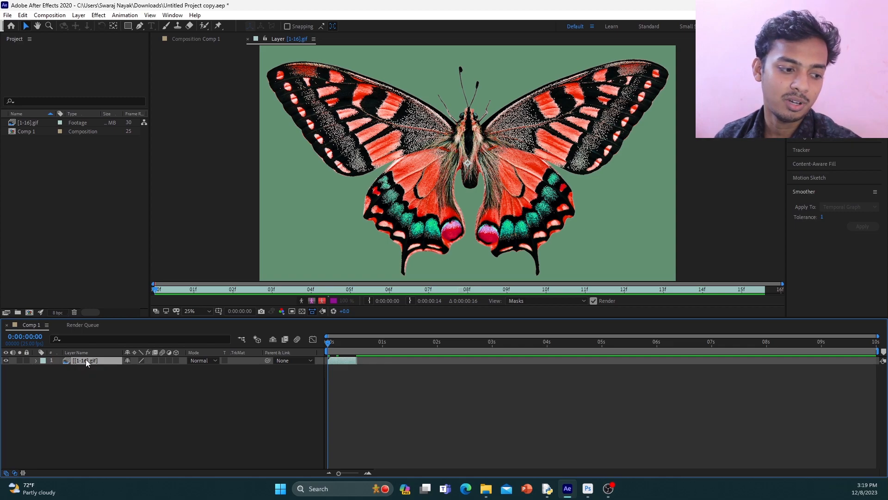
{"action": "right_click", "coordinate": [80, 360]}
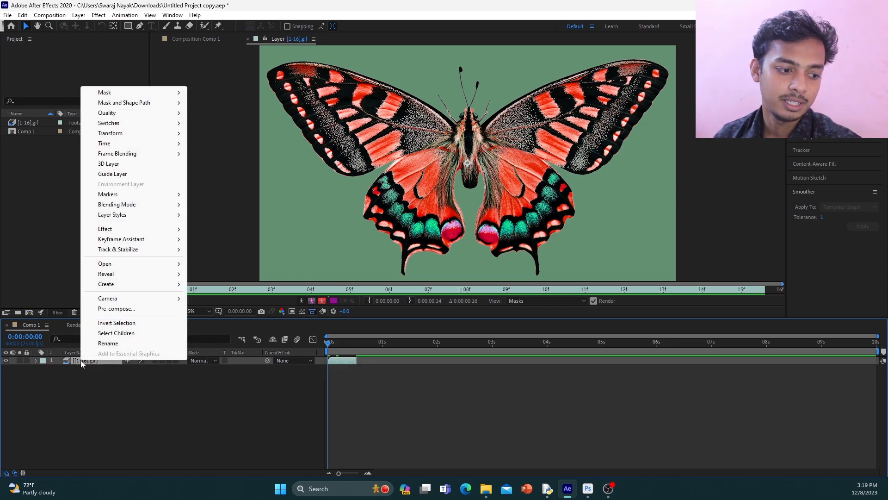
{"action": "left_click", "coordinate": [87, 396]}
{"action": "left_click", "coordinate": [64, 363]}
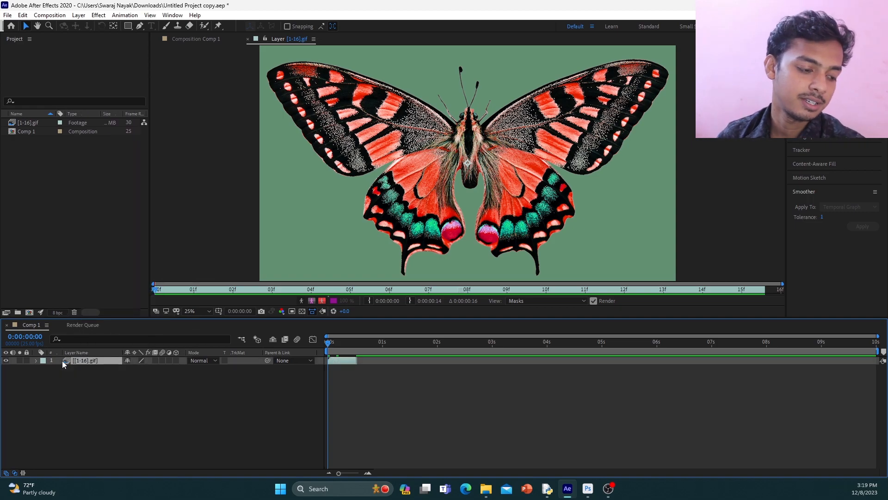
{"action": "key", "text": "Delete"}
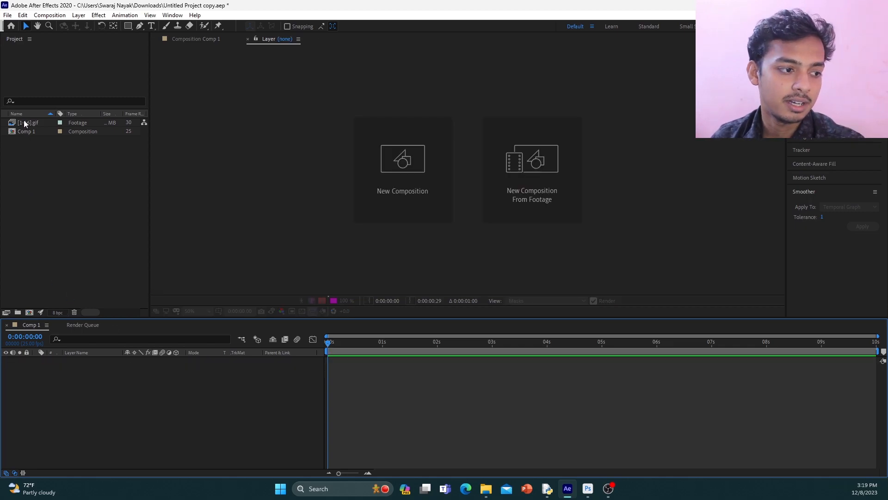
Step: Interpret the [1-16].gif footage so that it loops 500 times
{"action": "left_click", "coordinate": [24, 122]}
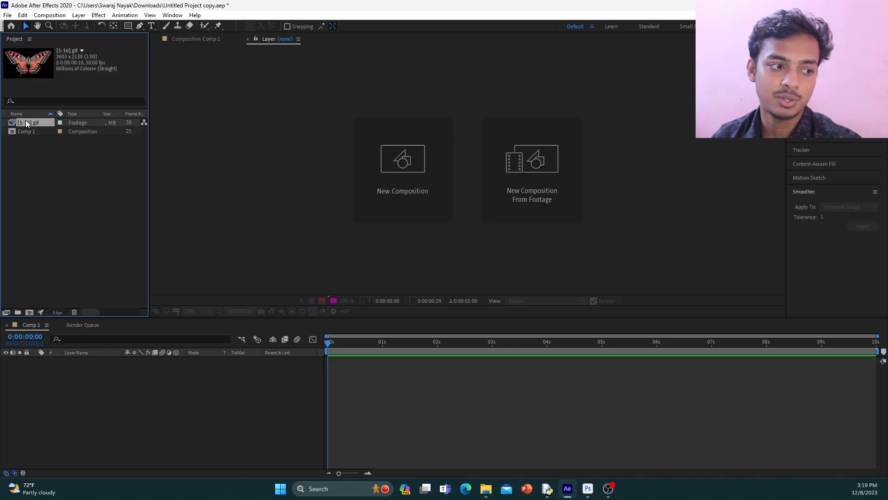
{"action": "right_click", "coordinate": [30, 122]}
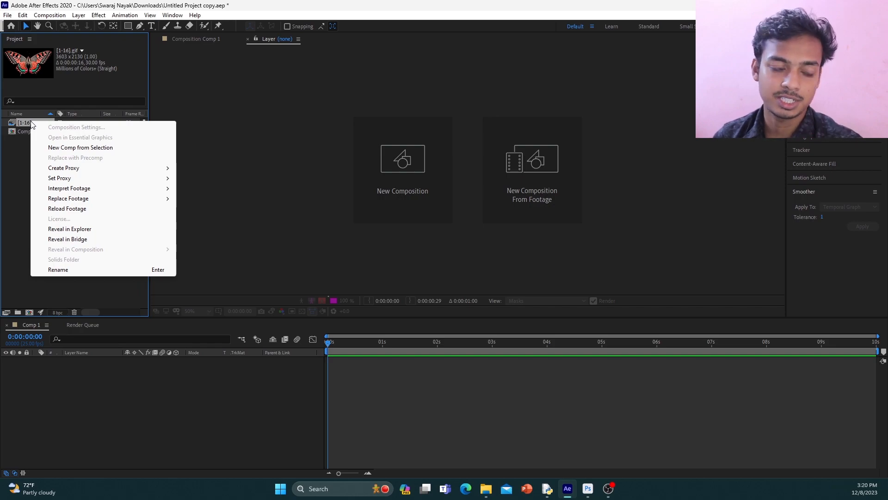
{"action": "mouse_move", "coordinate": [66, 190]}
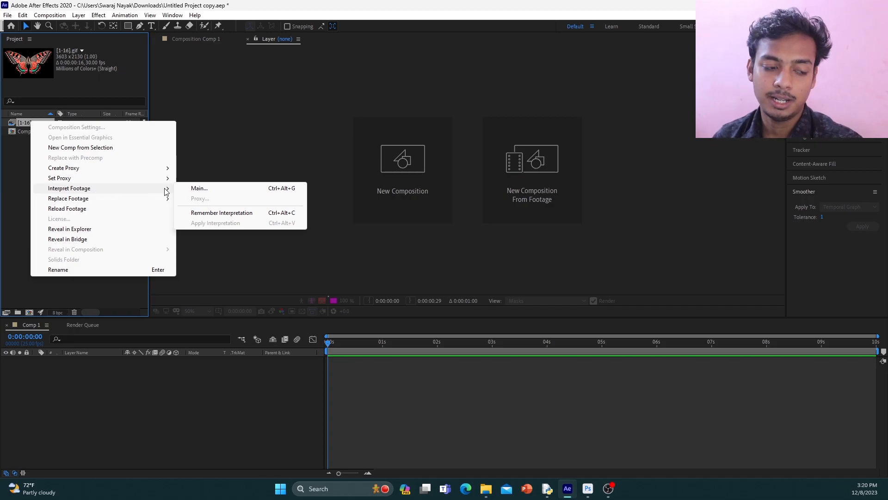
{"action": "left_click", "coordinate": [194, 189]}
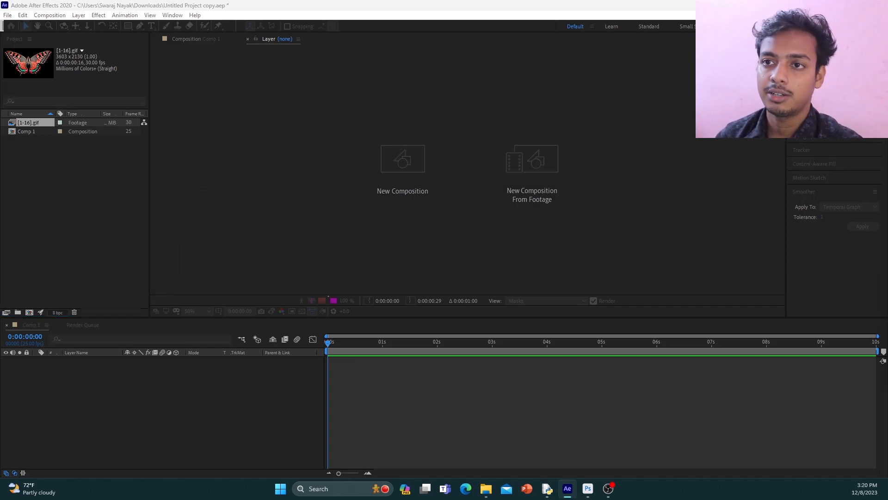
{"action": "left_click_drag", "start_coordinate": [539, 133], "coordinate": [499, 53]}
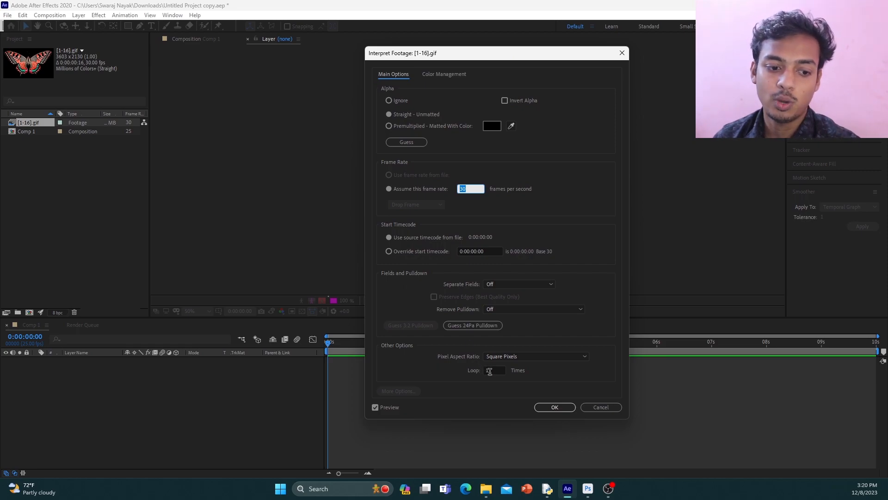
{"action": "double_click", "coordinate": [489, 370]}
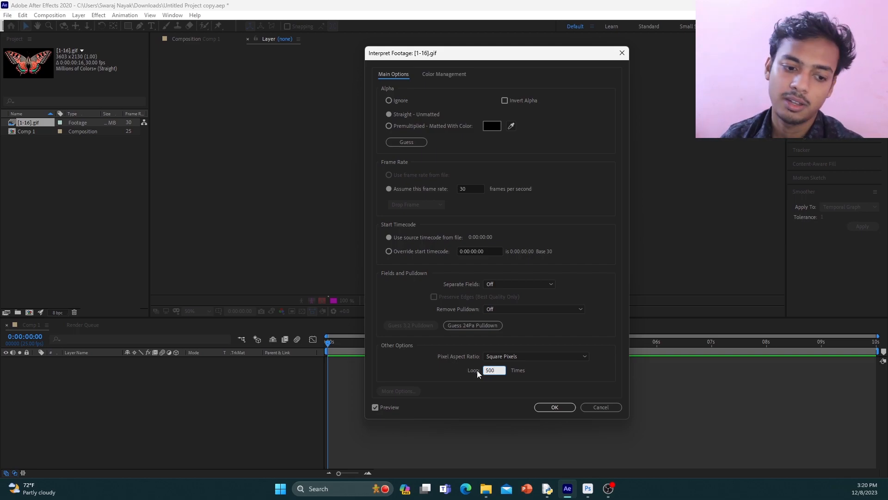
{"action": "left_click", "coordinate": [535, 375]}
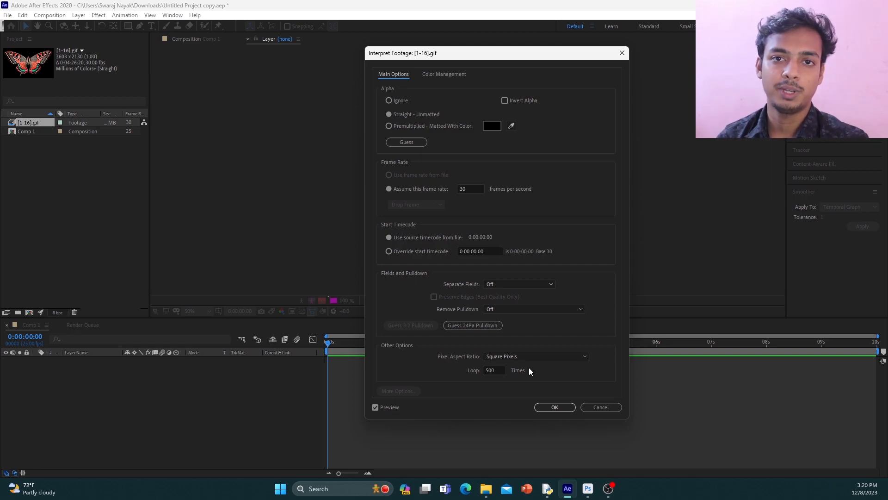
{"action": "left_click", "coordinate": [553, 408]}
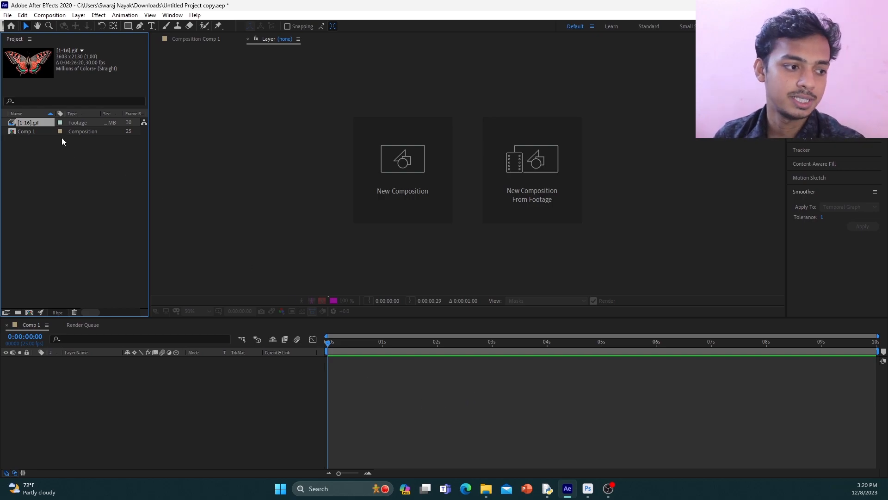
Step: Add the looped [1-16].gif footage to the Comp 1 timeline as a layer
{"action": "left_click_drag", "start_coordinate": [36, 121], "coordinate": [40, 158]}
{"action": "left_click_drag", "start_coordinate": [46, 239], "coordinate": [79, 368]}
{"action": "scroll", "coordinate": [446, 192], "scroll_direction": "down", "scroll_amount": 1}
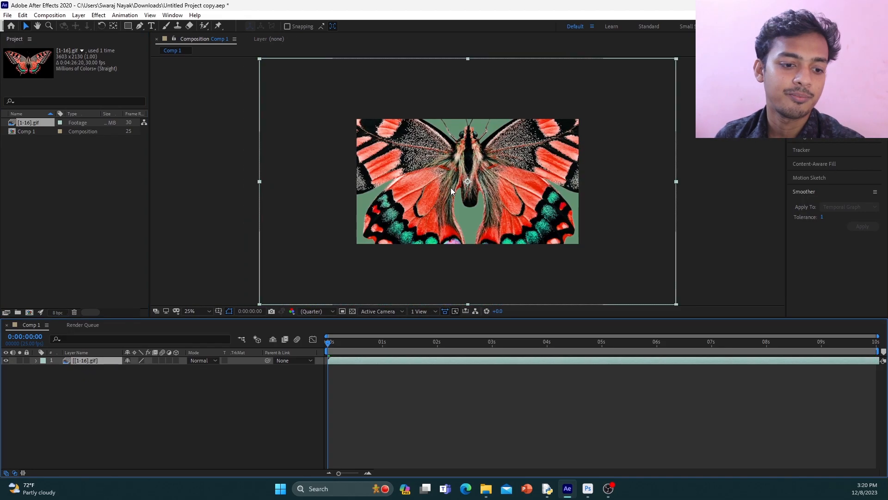
Step: Scale the butterfly layer down to about a third of its size so it fits inside the composition frame, and deselect it
{"action": "scroll", "coordinate": [465, 217], "scroll_direction": "down", "scroll_amount": 1}
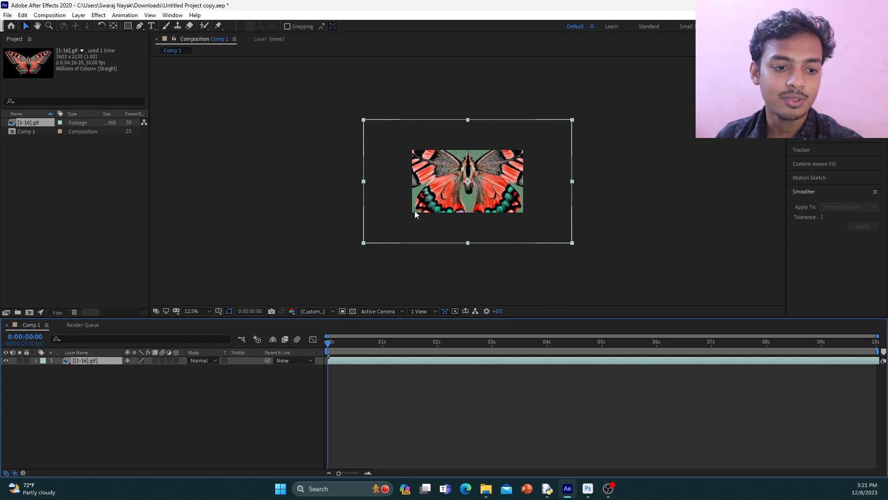
{"action": "key", "text": "period"}
{"action": "key", "text": "period"}
{"action": "key", "text": "comma"}
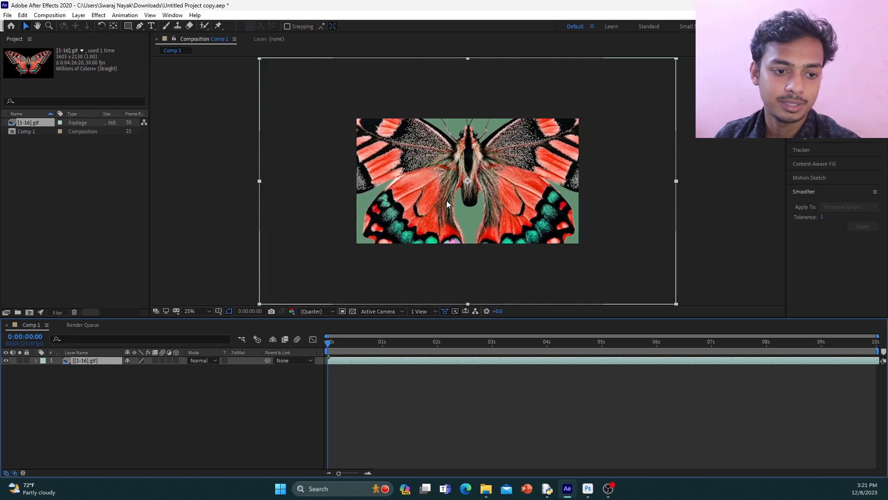
{"action": "key", "text": "comma"}
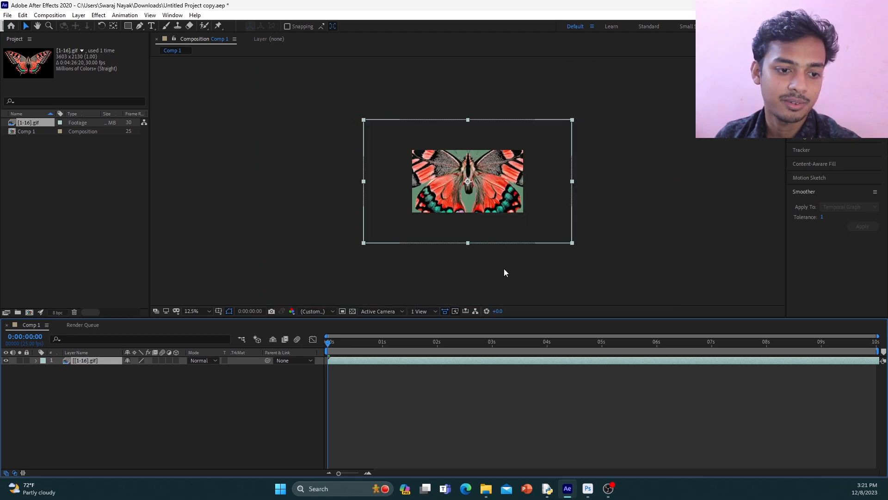
{"action": "mouse_move", "coordinate": [329, 342]}
{"action": "left_mouse_down"}
{"action": "mouse_move", "coordinate": [368, 351]}
{"action": "mouse_move", "coordinate": [313, 348]}
{"action": "left_mouse_up"}
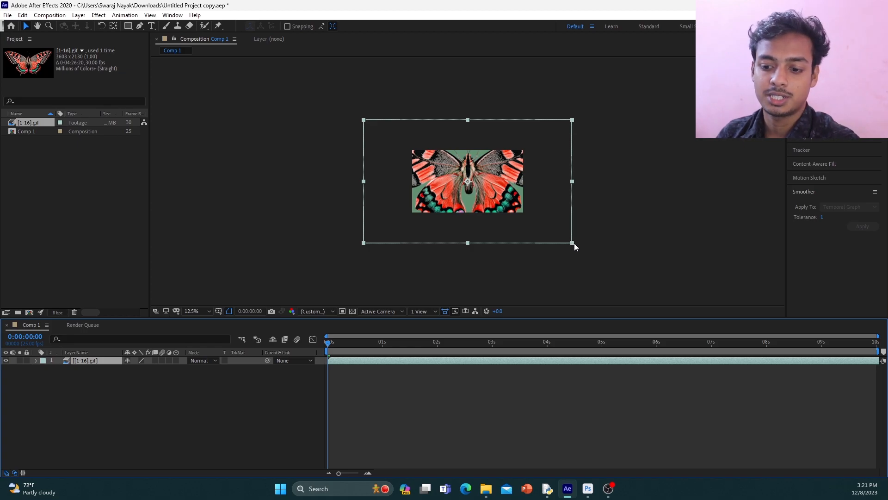
{"action": "left_click_drag", "start_coordinate": [573, 242], "coordinate": [503, 201]}
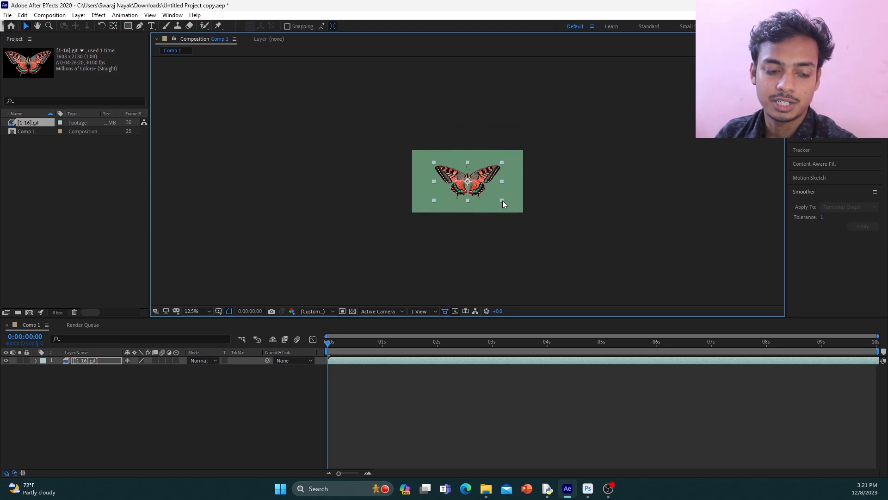
{"action": "scroll", "coordinate": [481, 185], "scroll_direction": "up", "scroll_amount": 2}
{"action": "scroll", "coordinate": [481, 186], "scroll_direction": "down", "scroll_amount": 1}
{"action": "scroll", "coordinate": [481, 187], "scroll_direction": "up", "scroll_amount": 1}
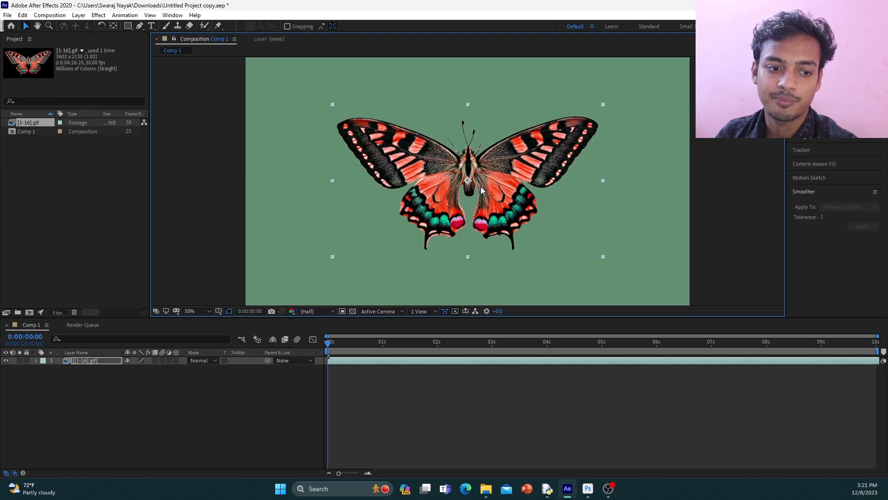
{"action": "scroll", "coordinate": [516, 191], "scroll_direction": "down", "scroll_amount": 2}
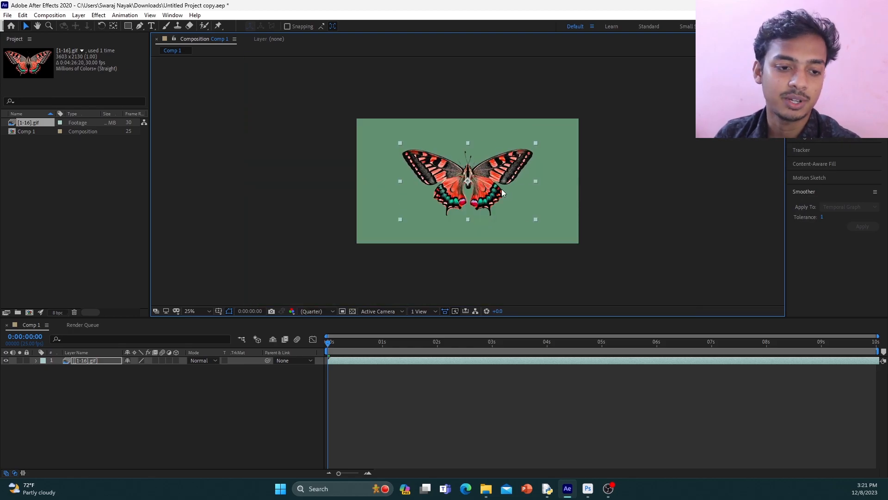
{"action": "left_click", "coordinate": [561, 188]}
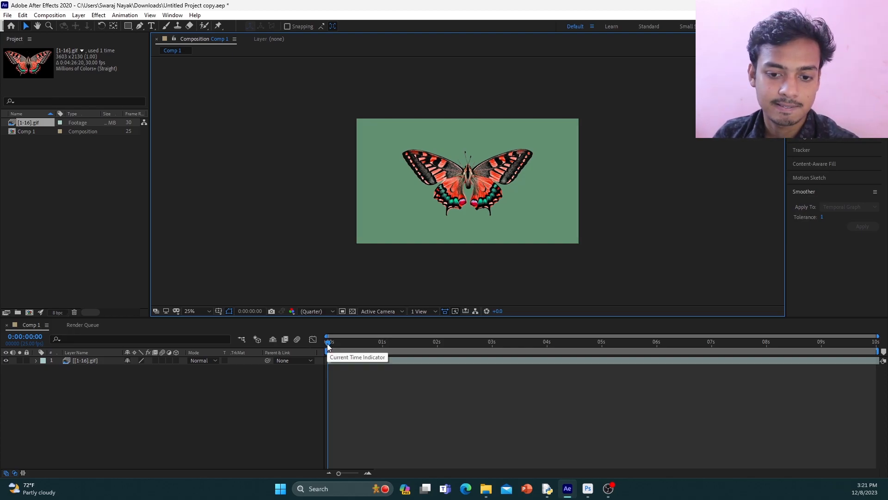
Step: Preview the looping wing flap in Comp 1 from the first frame, replay it, and stop playback
{"action": "left_click", "coordinate": [486, 361]}
{"action": "key", "text": "space"}
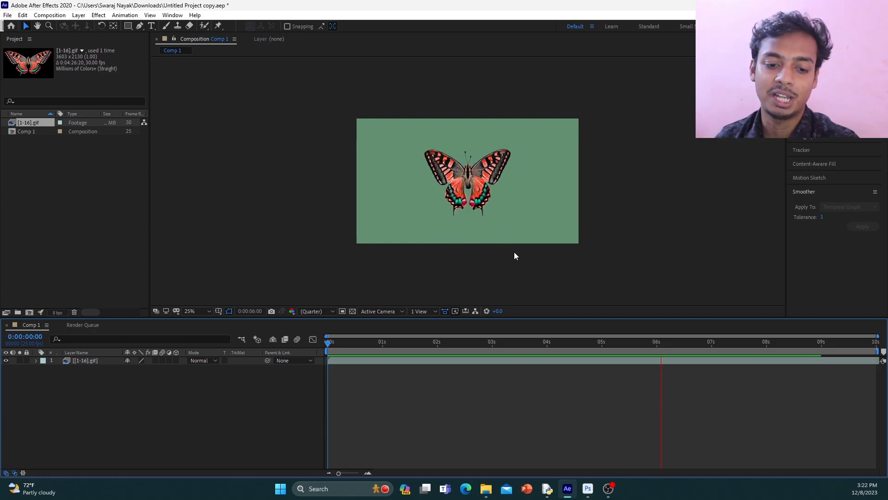
{"action": "key", "text": "space"}
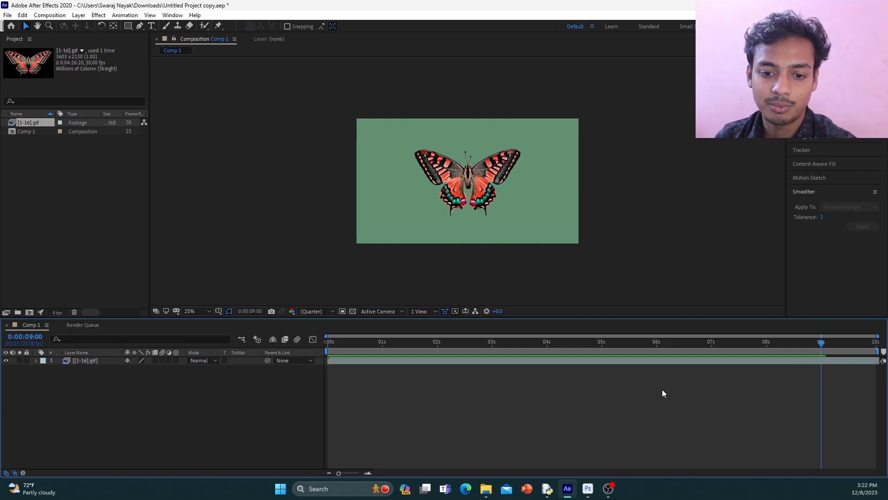
{"action": "key", "text": "space"}
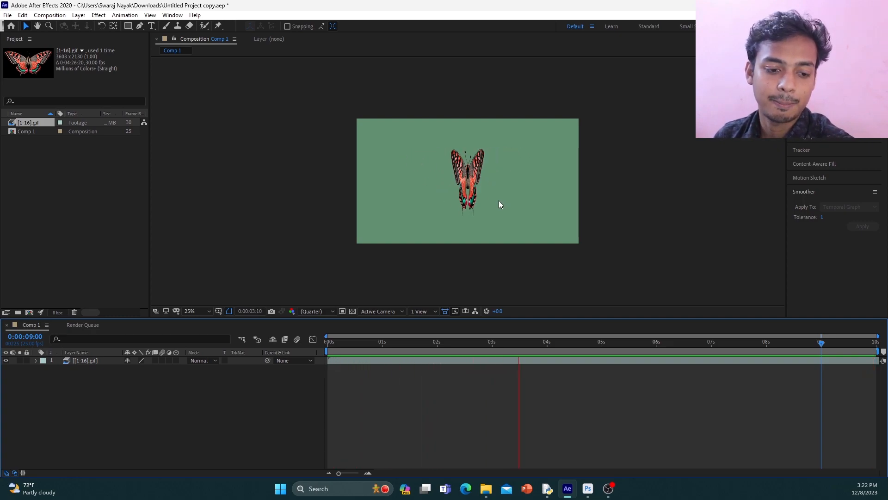
{"action": "key", "text": "space"}
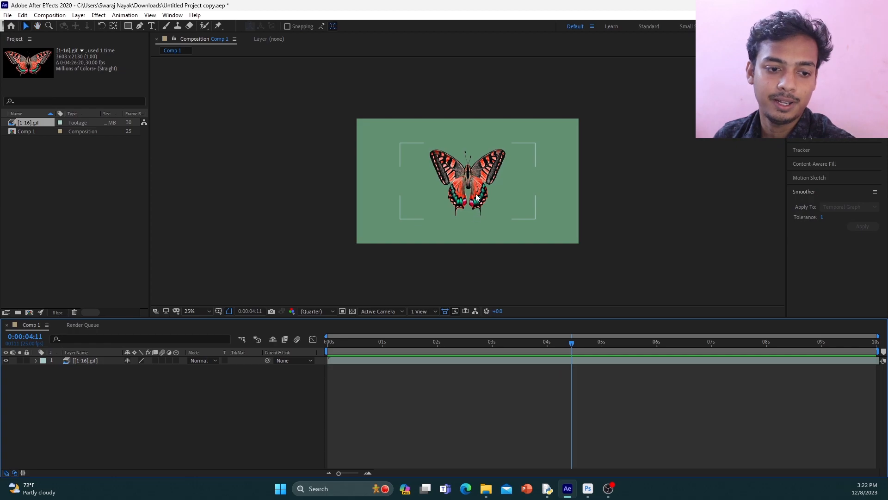
Step: Preview the wing flap at 50% magnification from 0:00:04:11 and stop playback
{"action": "scroll", "coordinate": [475, 195], "scroll_direction": "up", "scroll_amount": 2}
{"action": "left_click", "coordinate": [652, 192]}
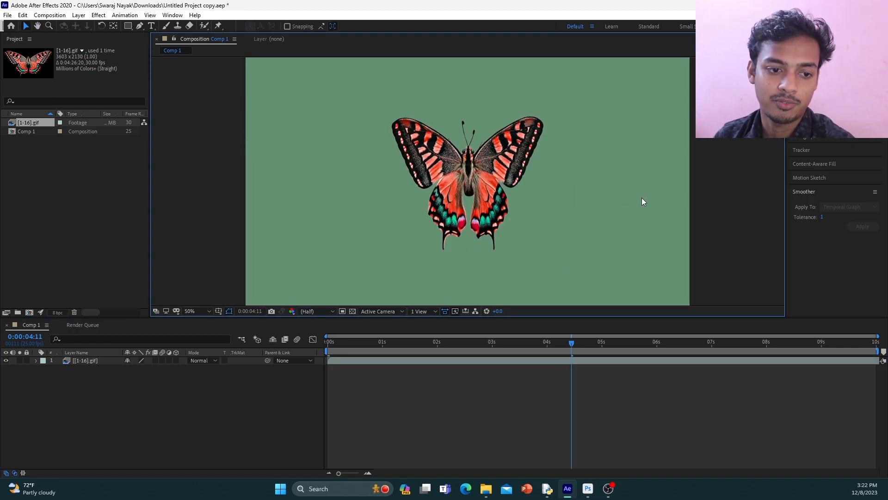
{"action": "left_click", "coordinate": [573, 345]}
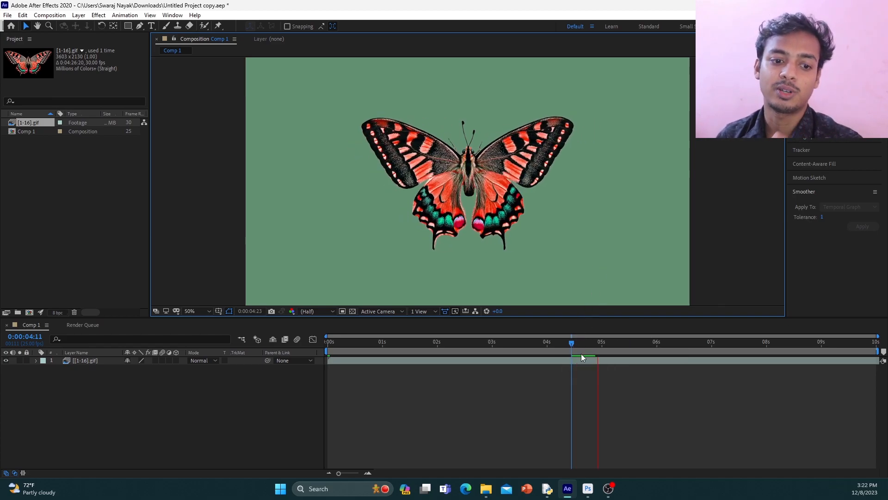
{"action": "key", "text": "space"}
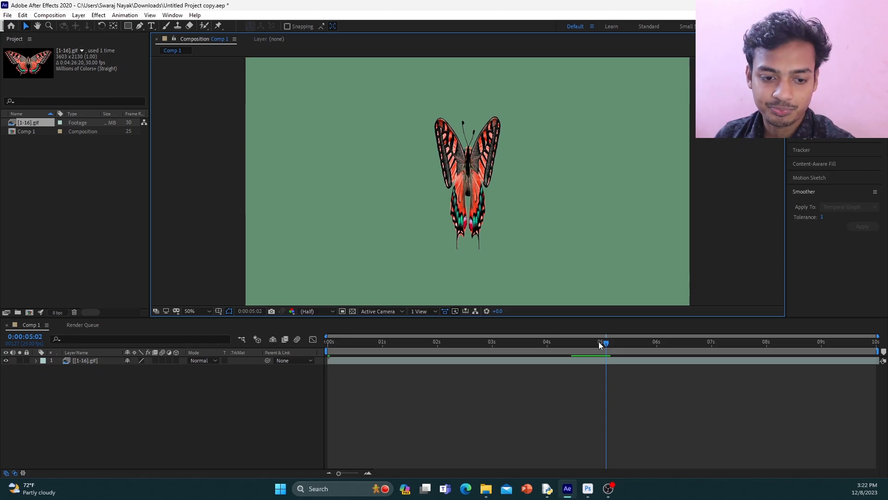
Step: Return the playhead to the first frame, shift the [1-16].gif layer a few frames earlier, and preview the result
{"action": "left_click_drag", "start_coordinate": [606, 344], "coordinate": [310, 346]}
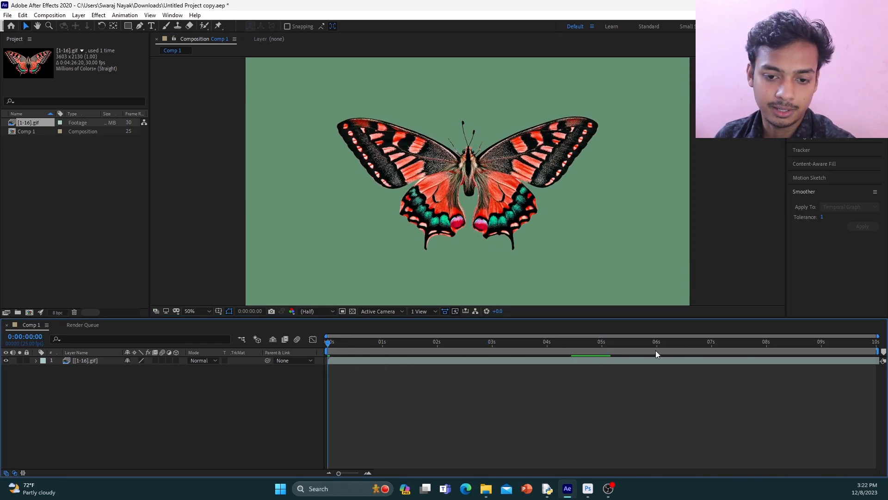
{"action": "left_click_drag", "start_coordinate": [384, 361], "coordinate": [378, 360]}
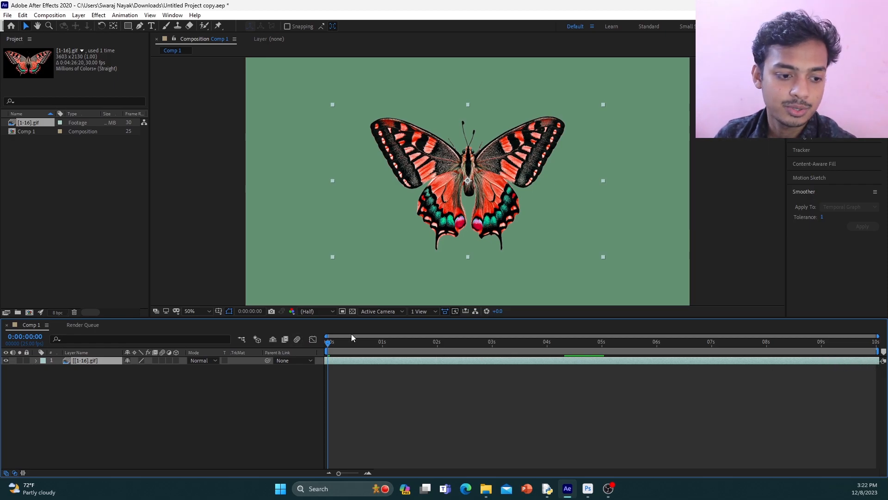
{"action": "left_click", "coordinate": [292, 207]}
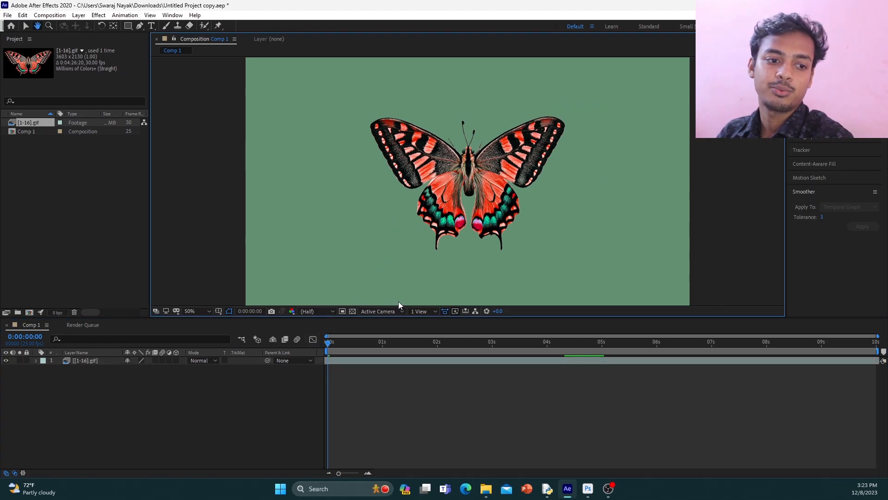
{"action": "key", "text": "space"}
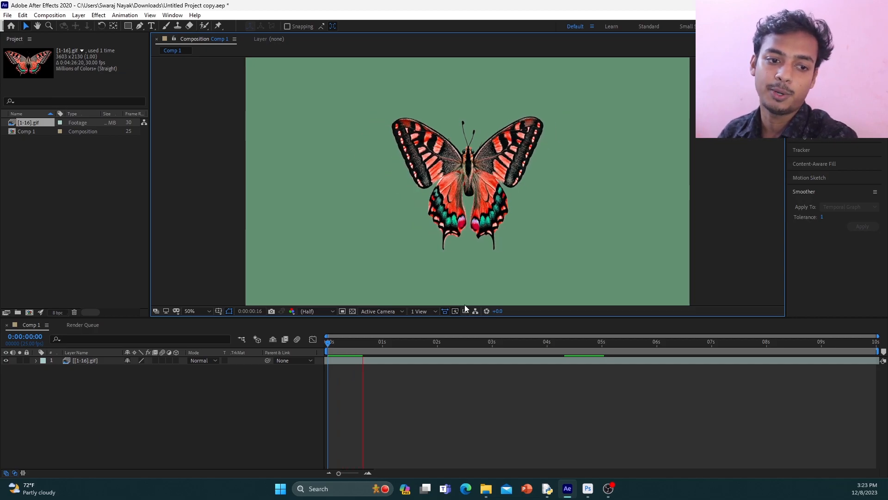
{"action": "key", "text": "space"}
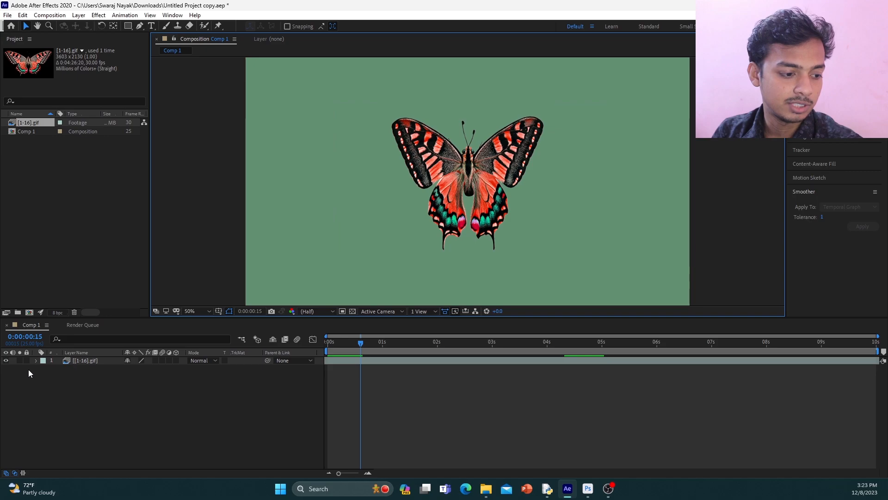
Step: Reveal the [1-16].gif layer's Transform group and return the playhead to the first frame
{"action": "left_click", "coordinate": [37, 360]}
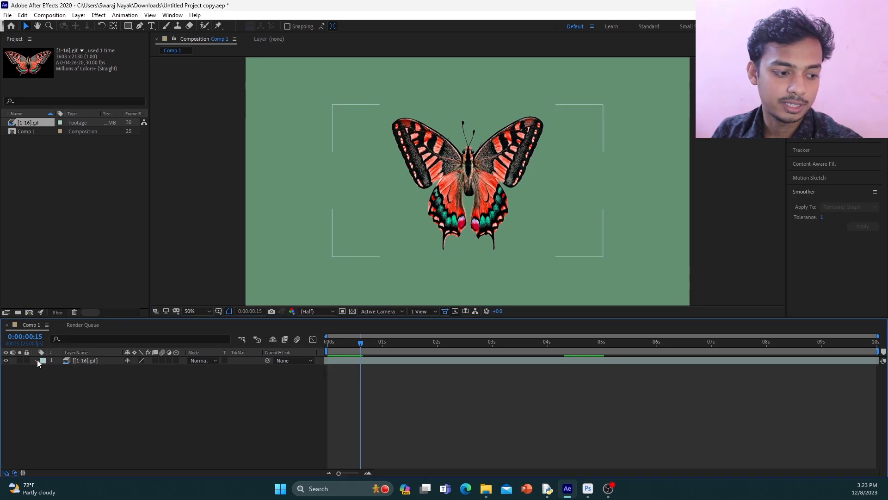
{"action": "left_click", "coordinate": [44, 369]}
{"action": "left_click", "coordinate": [43, 369]}
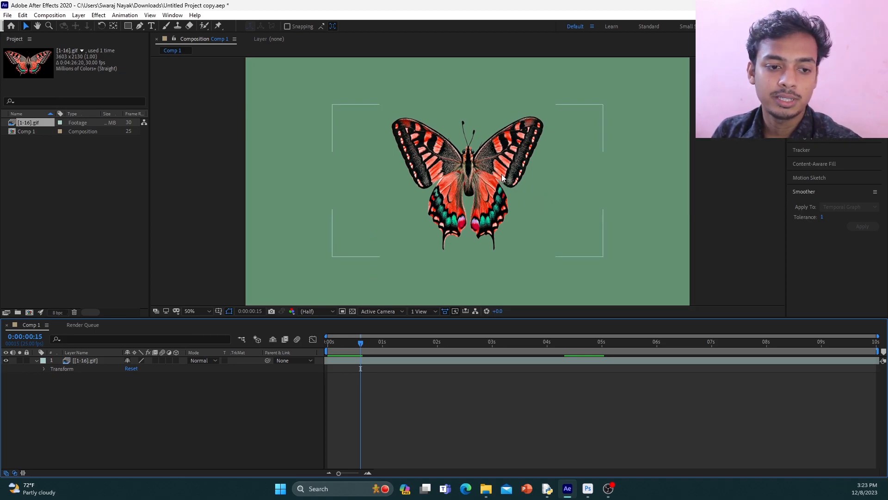
{"action": "left_click", "coordinate": [358, 343]}
{"action": "left_click_drag", "start_coordinate": [348, 350], "coordinate": [324, 348]}
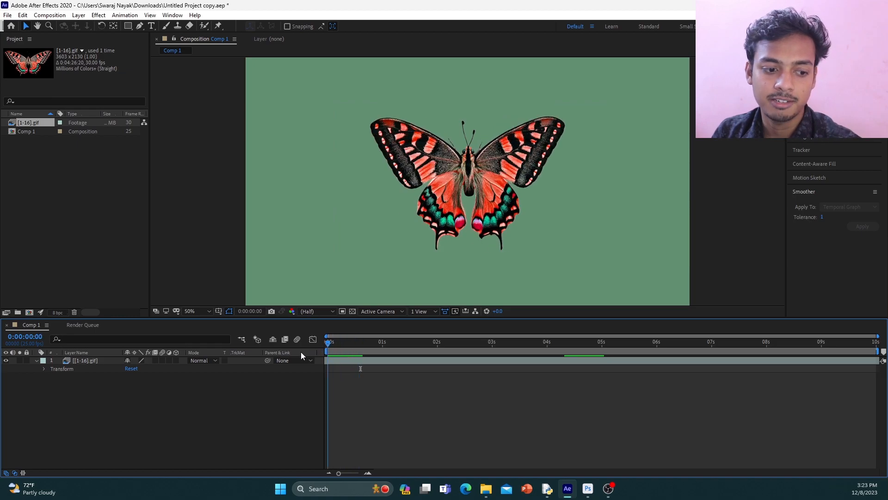
{"action": "left_click", "coordinate": [290, 283]}
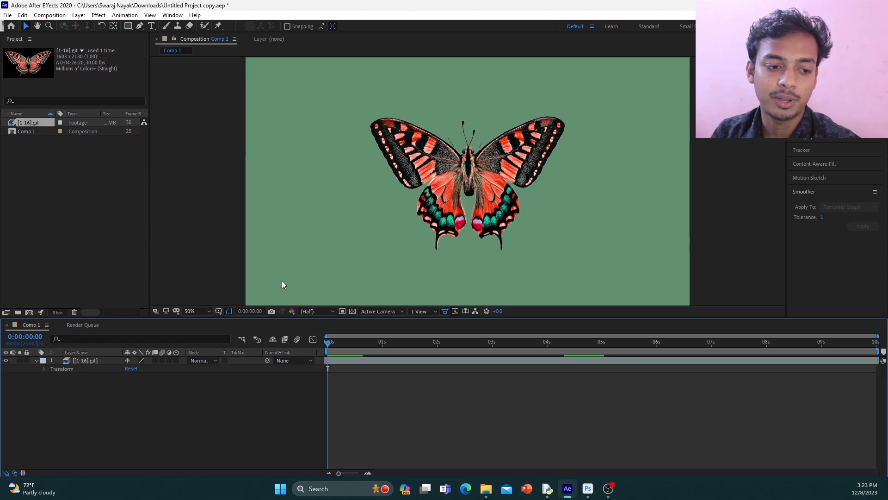
Step: Scale the butterfly layer down to about 7.1% around its centre, deselect it, and check it up close and at full-frame view
{"action": "left_click", "coordinate": [519, 173]}
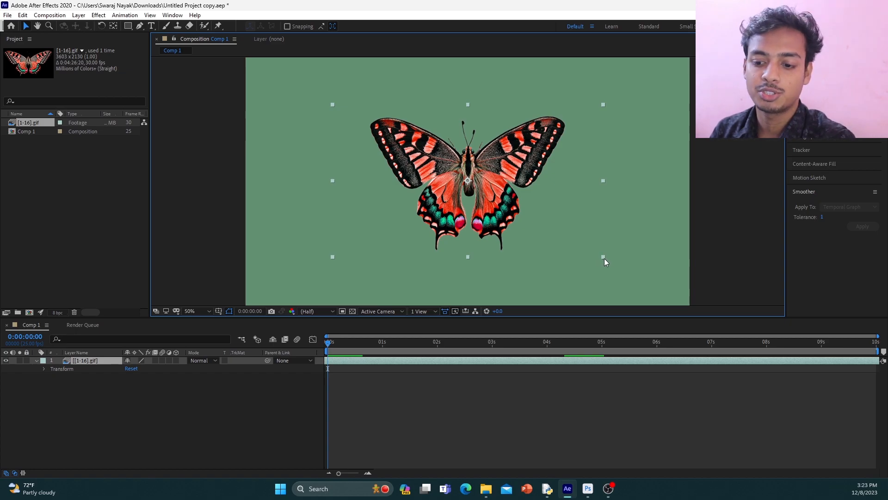
{"action": "left_click_drag", "start_coordinate": [601, 256], "coordinate": [494, 217]}
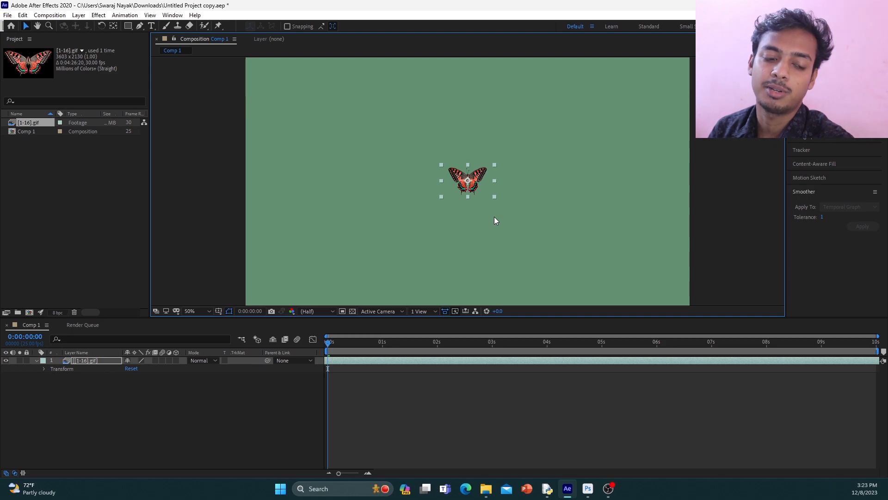
{"action": "left_click_drag", "start_coordinate": [494, 219], "coordinate": [497, 221]}
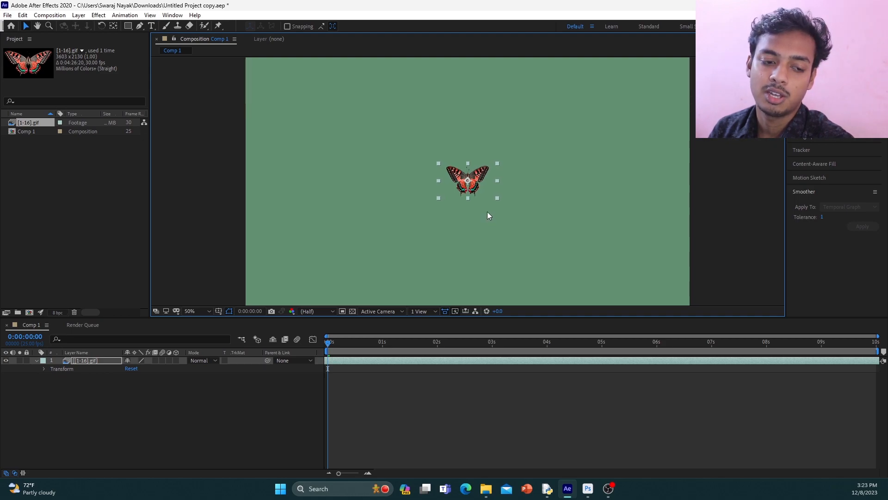
{"action": "left_click", "coordinate": [531, 194]}
{"action": "scroll", "coordinate": [455, 178], "scroll_direction": "up", "scroll_amount": 7}
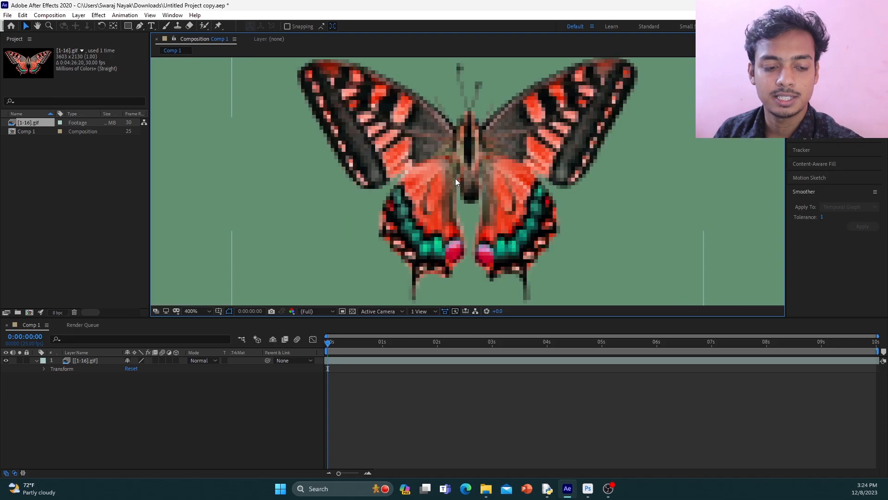
{"action": "scroll", "coordinate": [475, 183], "scroll_direction": "down", "scroll_amount": 4}
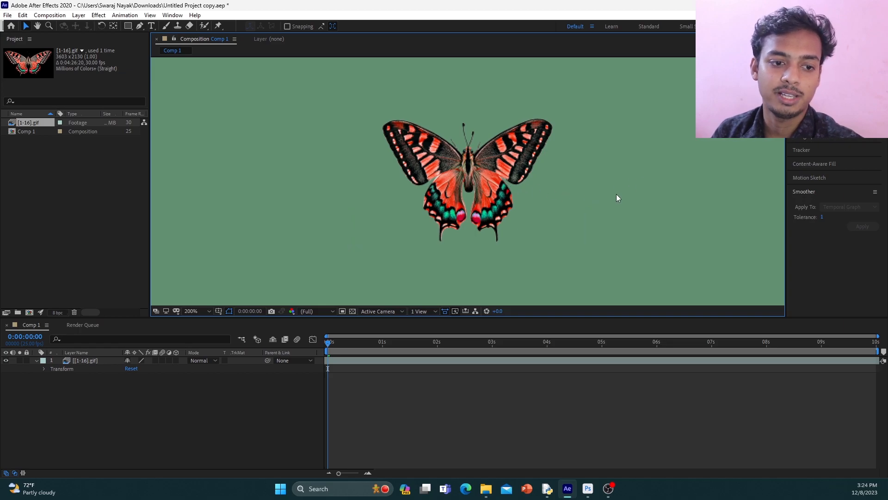
{"action": "scroll", "coordinate": [616, 193], "scroll_direction": "down", "scroll_amount": 4}
{"action": "scroll", "coordinate": [610, 194], "scroll_direction": "down", "scroll_amount": 2}
{"action": "scroll", "coordinate": [551, 196], "scroll_direction": "up", "scroll_amount": 2}
{"action": "scroll", "coordinate": [545, 192], "scroll_direction": "down", "scroll_amount": 2}
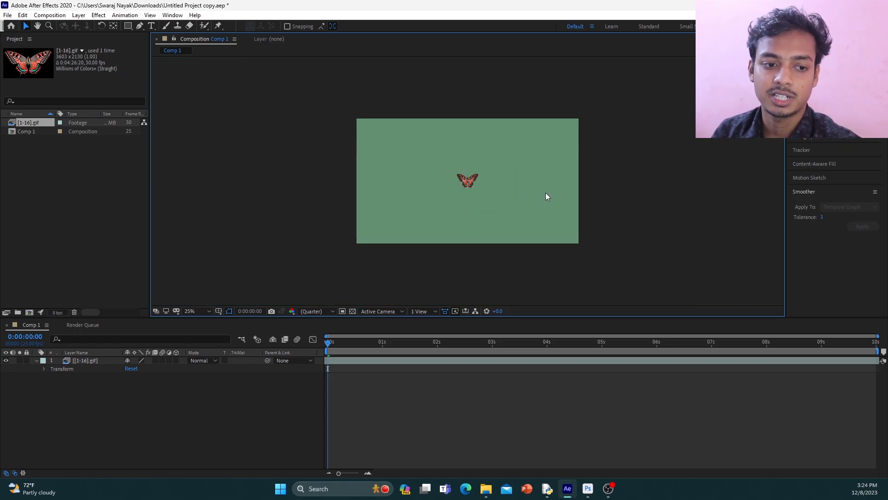
Step: Open the butterfly layer in its own Layer viewer and change its scale to 253.1%
{"action": "double_click", "coordinate": [471, 184]}
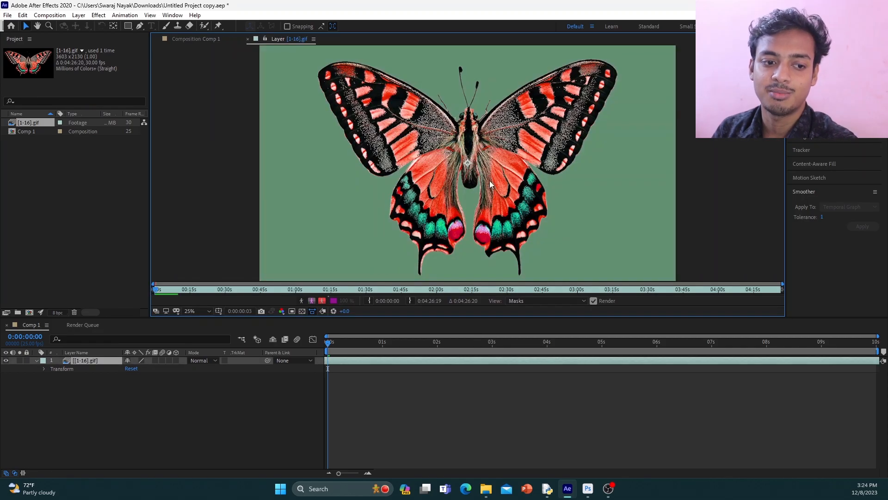
{"action": "scroll", "coordinate": [492, 183], "scroll_direction": "down", "scroll_amount": 1}
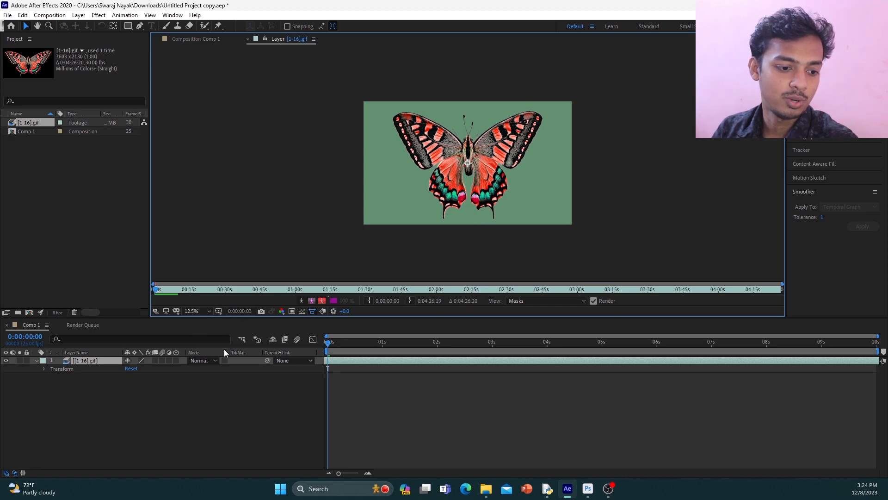
{"action": "left_click", "coordinate": [44, 368]}
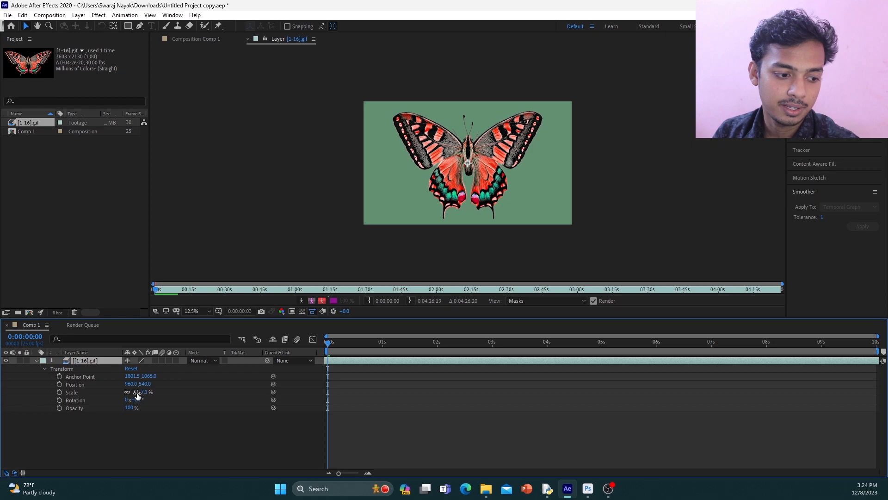
{"action": "left_click_drag", "start_coordinate": [137, 393], "coordinate": [101, 393]}
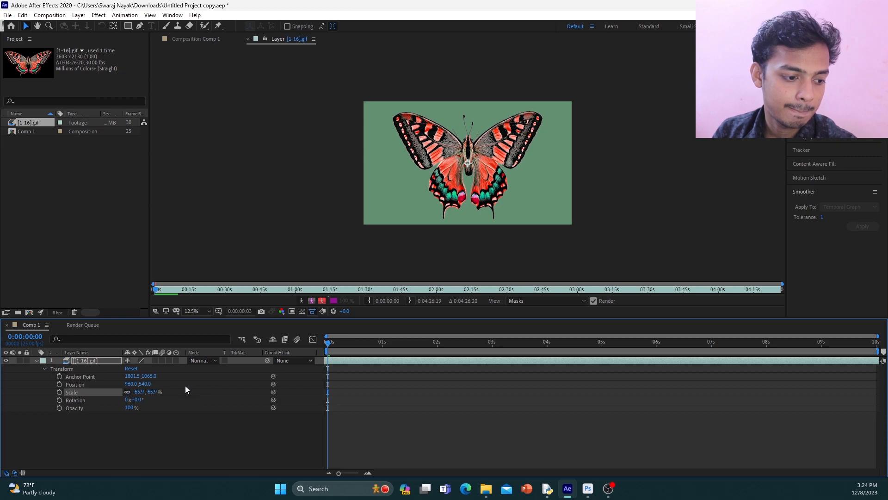
{"action": "left_click", "coordinate": [494, 168]}
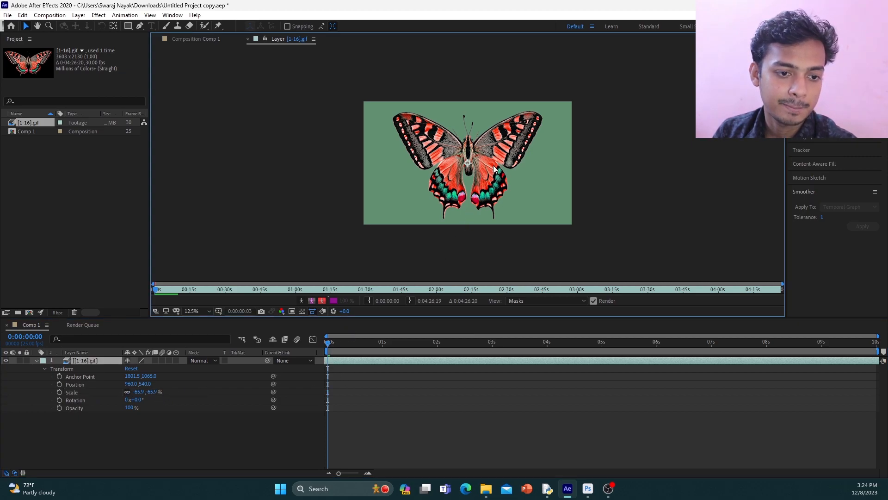
{"action": "left_click_drag", "start_coordinate": [138, 390], "coordinate": [290, 401]}
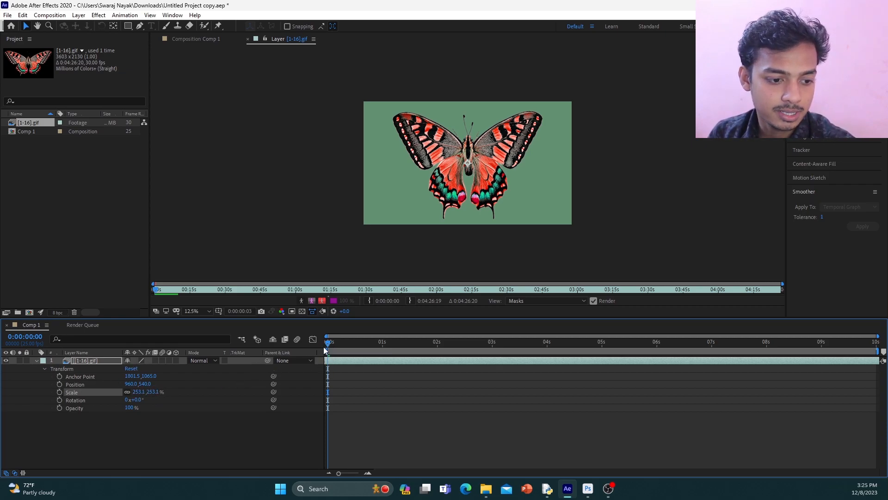
{"action": "left_click", "coordinate": [493, 180]}
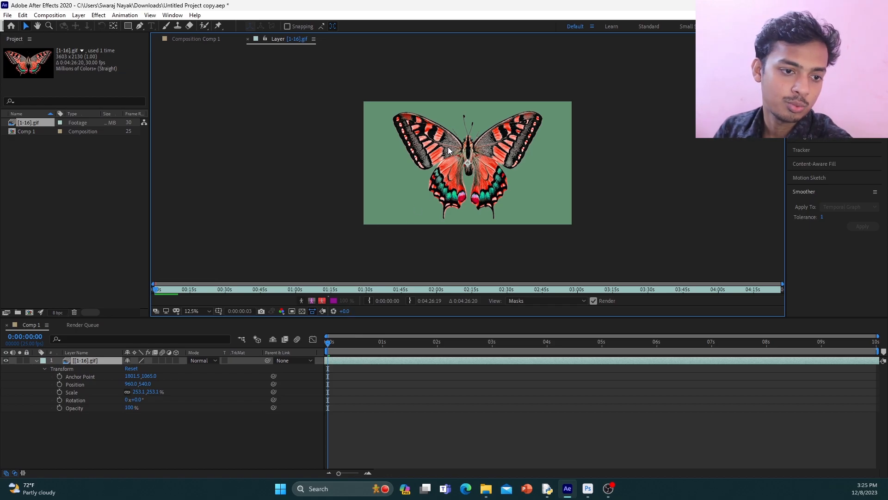
{"action": "left_click", "coordinate": [45, 368]}
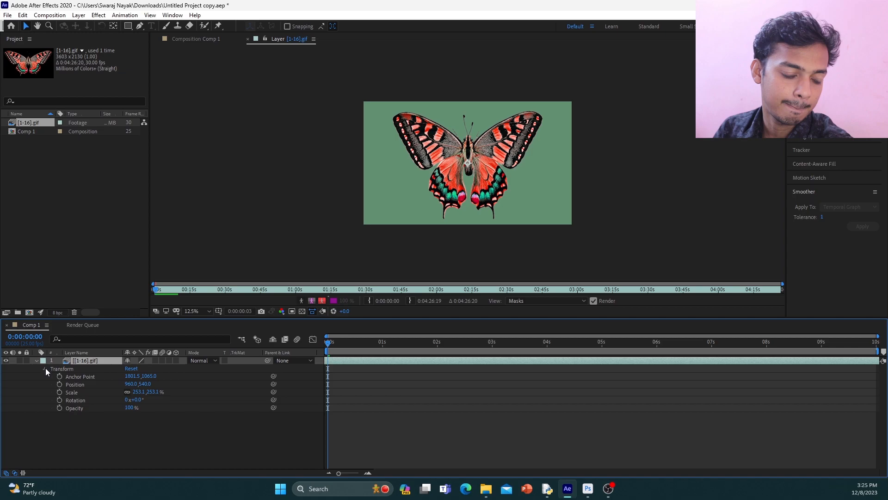
{"action": "left_click", "coordinate": [111, 369]}
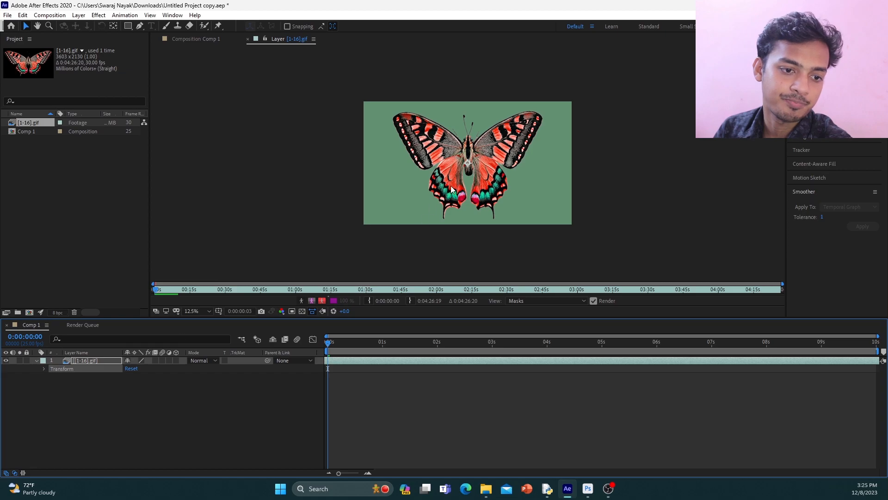
Step: Bring up the Motion Sketch settings and select the butterfly layer's Position property
{"action": "key", "text": "period"}
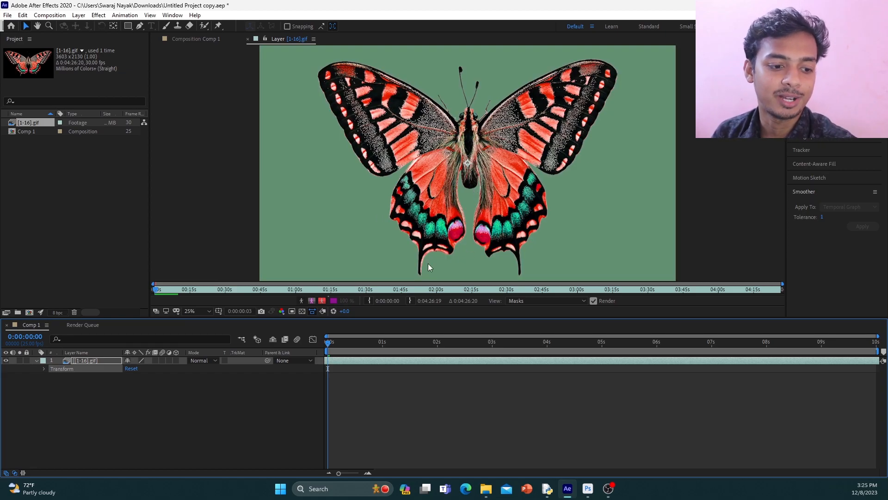
{"action": "mouse_move", "coordinate": [330, 345]}
{"action": "left_mouse_down"}
{"action": "mouse_move", "coordinate": [725, 376]}
{"action": "mouse_move", "coordinate": [838, 369]}
{"action": "mouse_move", "coordinate": [878, 378]}
{"action": "mouse_move", "coordinate": [732, 382]}
{"action": "mouse_move", "coordinate": [323, 361]}
{"action": "left_mouse_up"}
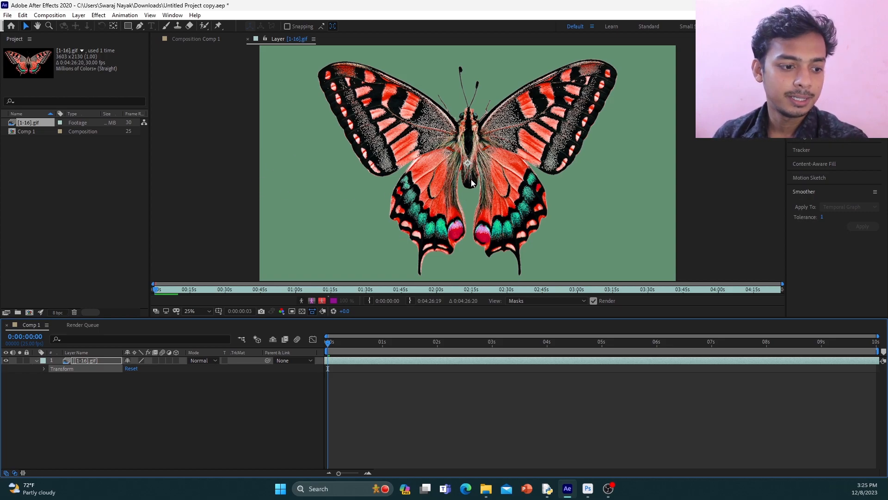
{"action": "left_click", "coordinate": [168, 16]}
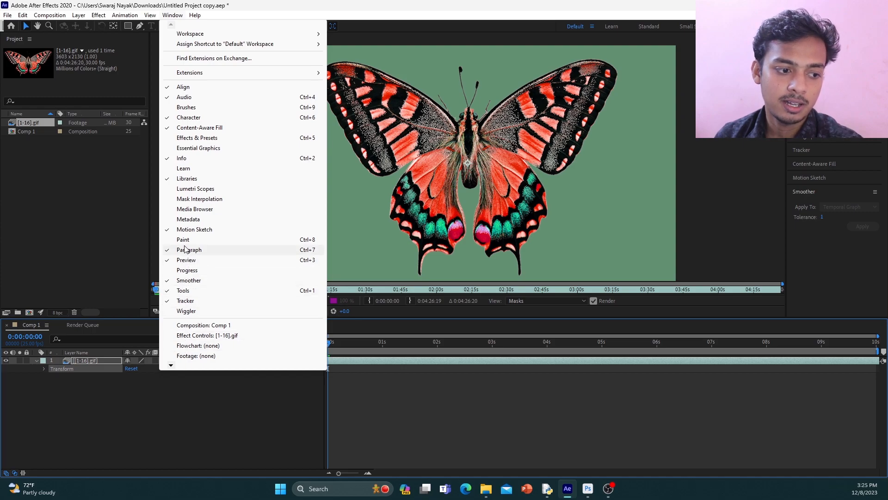
{"action": "left_click", "coordinate": [185, 229]}
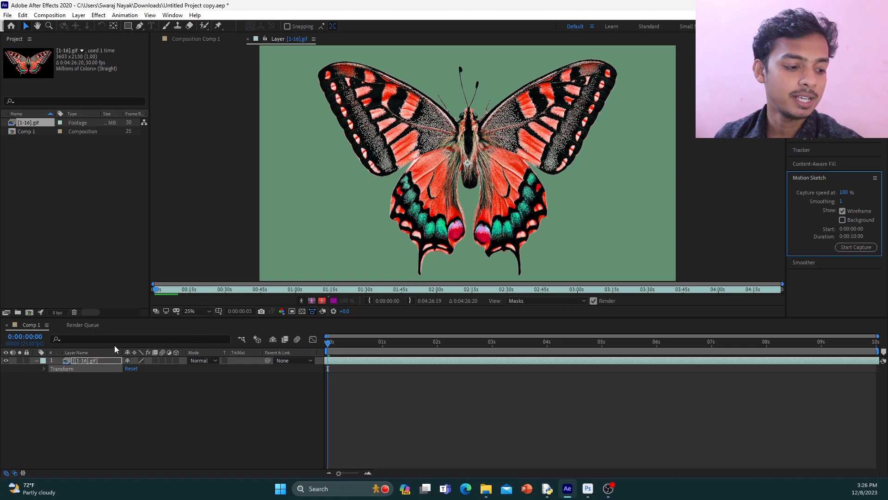
{"action": "left_click", "coordinate": [62, 368]}
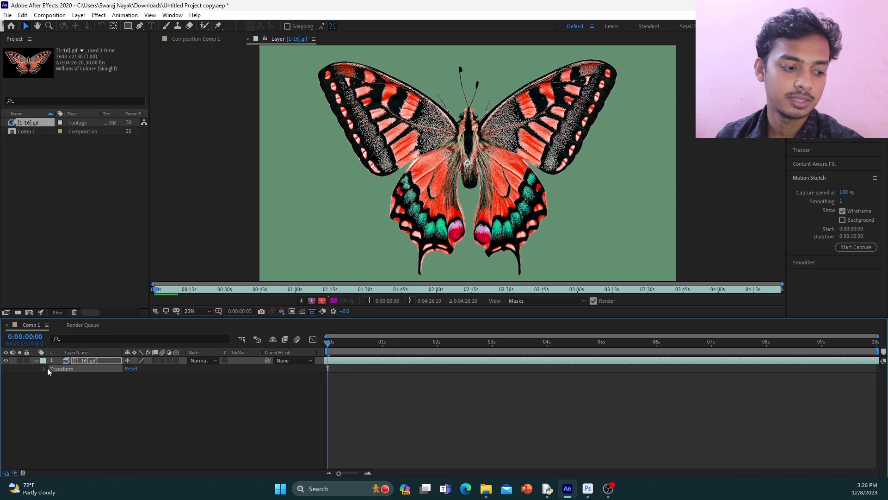
{"action": "left_click", "coordinate": [44, 368]}
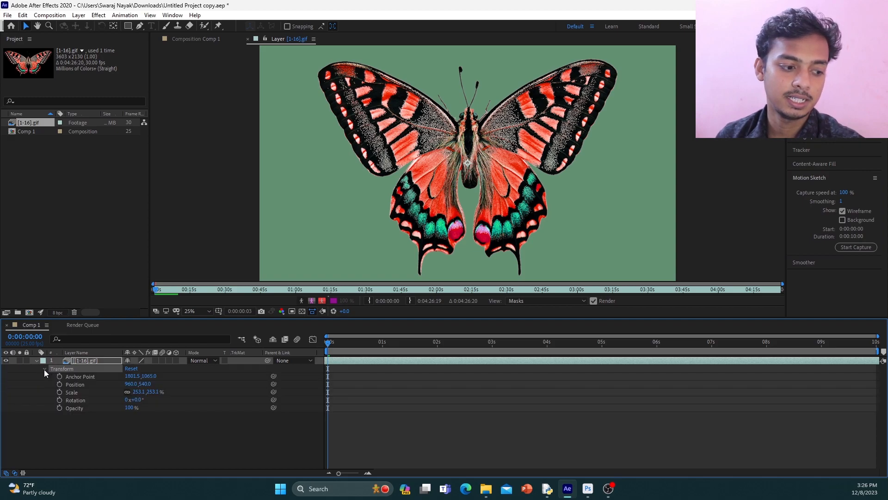
{"action": "left_click", "coordinate": [68, 386]}
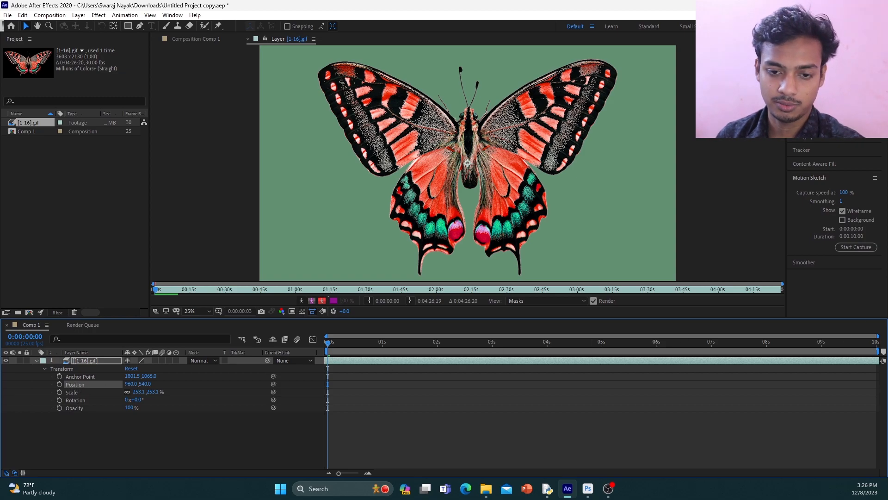
Step: Try a Motion Sketch capture at 100% speed, sketching a looping flight path from the frame's lower-left corner, and undo it
{"action": "left_click", "coordinate": [855, 247]}
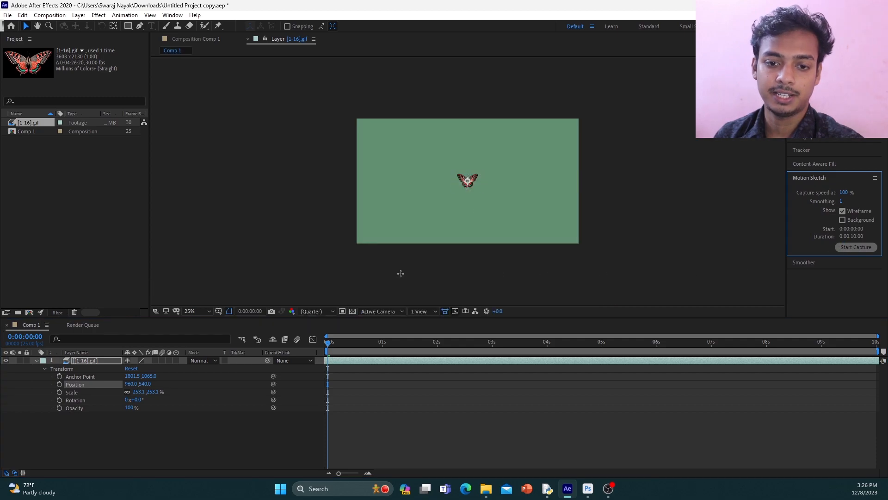
{"action": "mouse_move", "coordinate": [361, 241]}
{"action": "left_mouse_down"}
{"action": "mouse_move", "coordinate": [378, 234]}
{"action": "mouse_move", "coordinate": [394, 216]}
{"action": "mouse_move", "coordinate": [408, 233]}
{"action": "mouse_move", "coordinate": [427, 223]}
{"action": "mouse_move", "coordinate": [403, 191]}
{"action": "mouse_move", "coordinate": [409, 168]}
{"action": "mouse_move", "coordinate": [445, 190]}
{"action": "mouse_move", "coordinate": [459, 214]}
{"action": "mouse_move", "coordinate": [477, 193]}
{"action": "mouse_move", "coordinate": [460, 161]}
{"action": "mouse_move", "coordinate": [454, 186]}
{"action": "mouse_move", "coordinate": [488, 188]}
{"action": "mouse_move", "coordinate": [514, 166]}
{"action": "mouse_move", "coordinate": [545, 184]}
{"action": "mouse_move", "coordinate": [542, 212]}
{"action": "mouse_move", "coordinate": [454, 220]}
{"action": "mouse_move", "coordinate": [417, 177]}
{"action": "mouse_move", "coordinate": [433, 140]}
{"action": "mouse_move", "coordinate": [465, 136]}
{"action": "mouse_move", "coordinate": [492, 169]}
{"action": "mouse_move", "coordinate": [504, 205]}
{"action": "mouse_move", "coordinate": [541, 212]}
{"action": "mouse_move", "coordinate": [560, 184]}
{"action": "mouse_move", "coordinate": [564, 144]}
{"action": "mouse_move", "coordinate": [576, 152]}
{"action": "mouse_move", "coordinate": [515, 148]}
{"action": "mouse_move", "coordinate": [506, 188]}
{"action": "mouse_move", "coordinate": [528, 215]}
{"action": "left_mouse_up"}
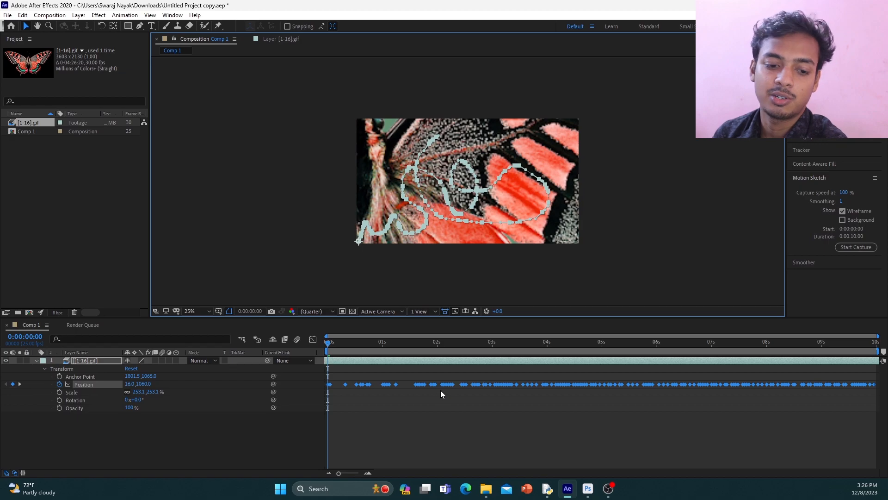
{"action": "key", "text": "ctrl+z"}
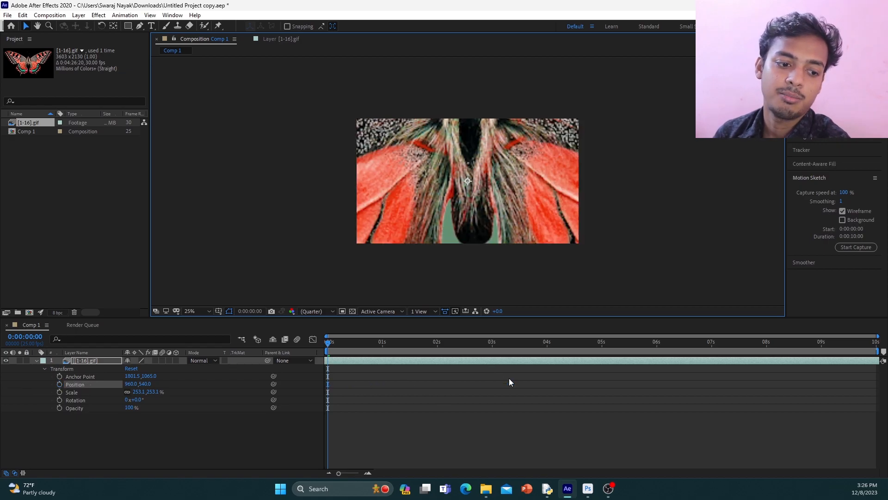
Step: Set the Motion Sketch capture speed to 50% and the smoothing to 2
{"action": "left_click", "coordinate": [846, 193]}
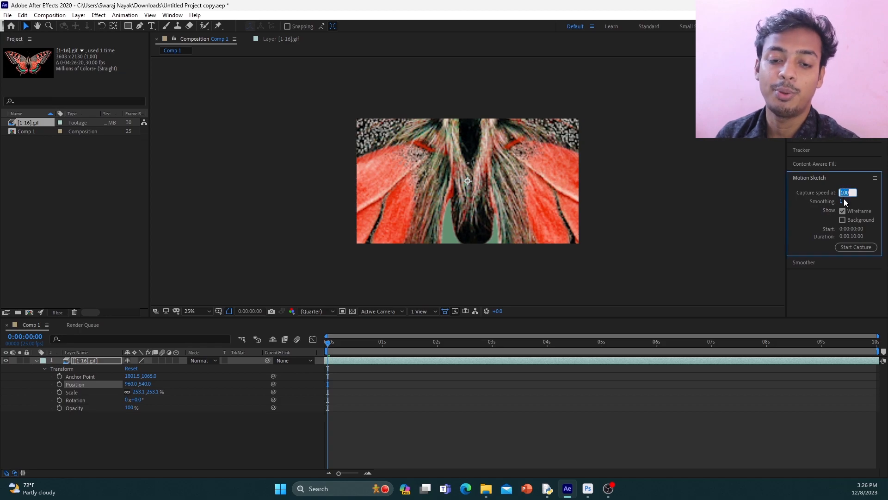
{"action": "type", "text": "50"}
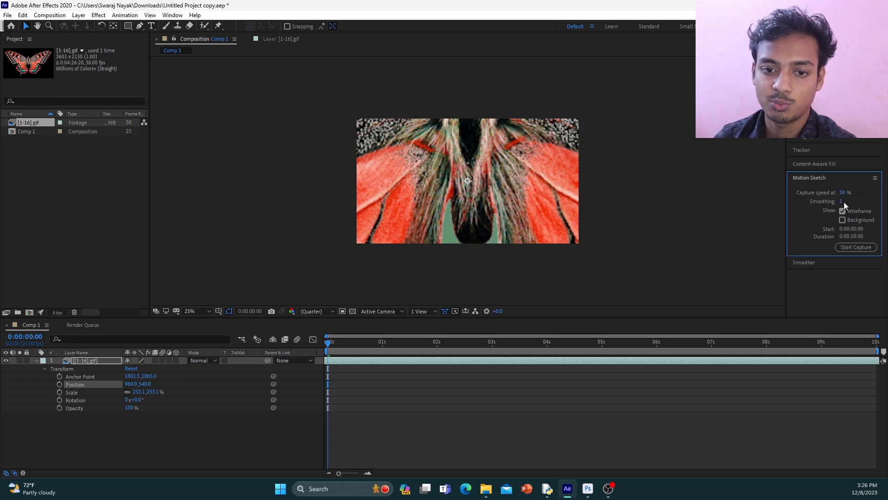
{"action": "type", "text": "2"}
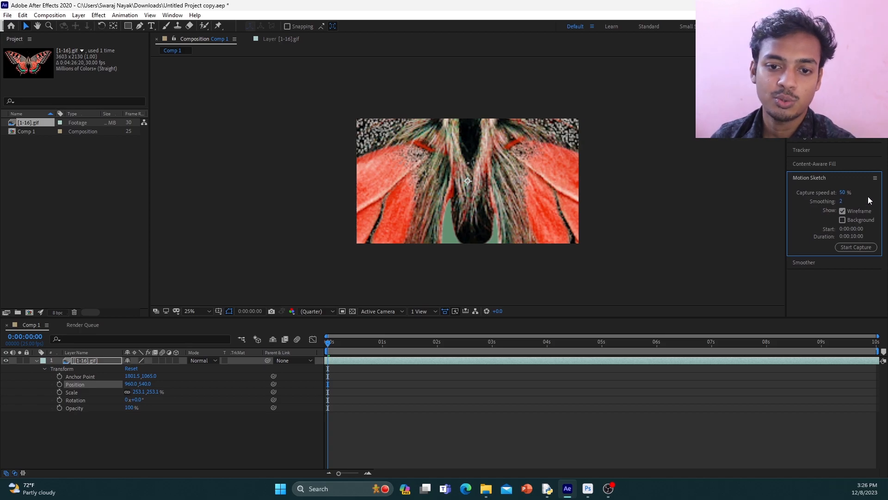
Step: Reopen the butterfly layer in its Layer viewer, keeping its Position property selected
{"action": "left_click", "coordinate": [471, 190]}
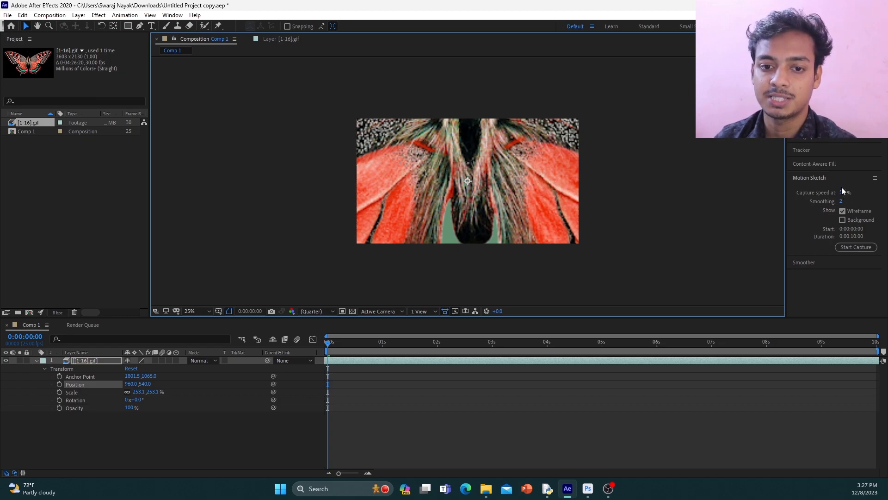
{"action": "double_click", "coordinate": [540, 187]}
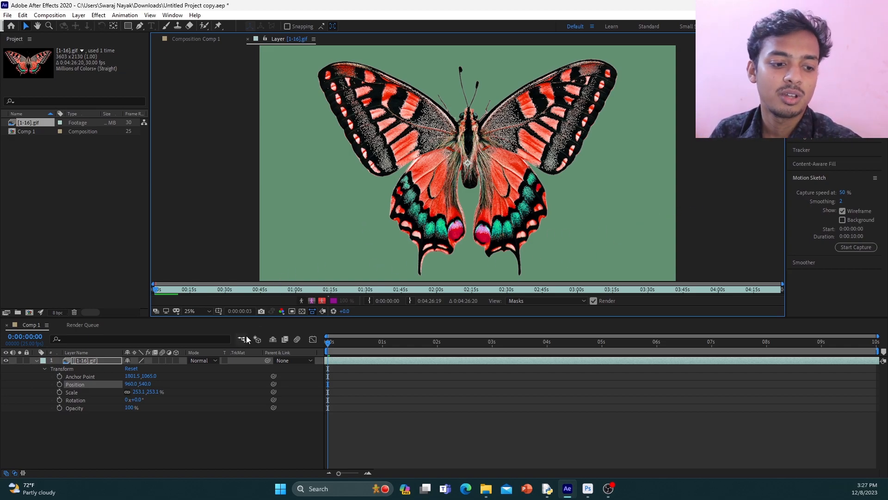
{"action": "left_click", "coordinate": [103, 384]}
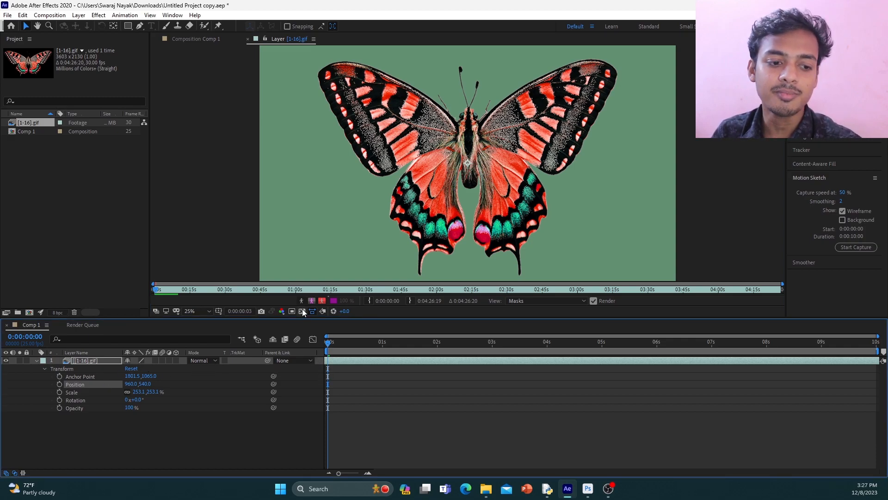
Step: Capture a Motion Sketch of the butterfly layer's Position, drawing a looping path across the frame from its lower-left corner
{"action": "left_click", "coordinate": [845, 247]}
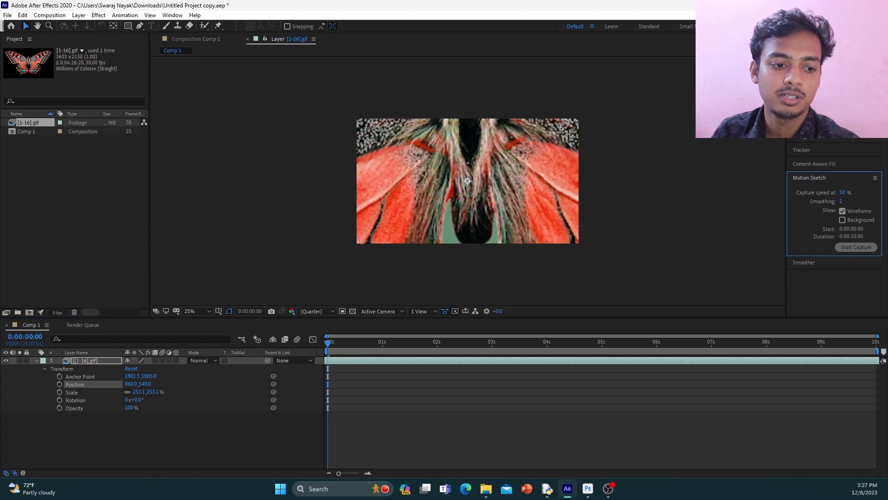
{"action": "mouse_move", "coordinate": [358, 240]}
{"action": "left_mouse_down"}
{"action": "mouse_move", "coordinate": [370, 214]}
{"action": "mouse_move", "coordinate": [386, 228]}
{"action": "mouse_move", "coordinate": [405, 226]}
{"action": "mouse_move", "coordinate": [415, 211]}
{"action": "mouse_move", "coordinate": [410, 179]}
{"action": "mouse_move", "coordinate": [400, 189]}
{"action": "mouse_move", "coordinate": [399, 211]}
{"action": "mouse_move", "coordinate": [420, 216]}
{"action": "mouse_move", "coordinate": [438, 167]}
{"action": "mouse_move", "coordinate": [464, 159]}
{"action": "mouse_move", "coordinate": [499, 201]}
{"action": "mouse_move", "coordinate": [537, 212]}
{"action": "mouse_move", "coordinate": [542, 175]}
{"action": "mouse_move", "coordinate": [504, 174]}
{"action": "mouse_move", "coordinate": [484, 206]}
{"action": "mouse_move", "coordinate": [491, 222]}
{"action": "mouse_move", "coordinate": [514, 226]}
{"action": "mouse_move", "coordinate": [531, 206]}
{"action": "mouse_move", "coordinate": [507, 176]}
{"action": "mouse_move", "coordinate": [458, 147]}
{"action": "mouse_move", "coordinate": [399, 155]}
{"action": "mouse_move", "coordinate": [402, 178]}
{"action": "mouse_move", "coordinate": [494, 212]}
{"action": "mouse_move", "coordinate": [487, 231]}
{"action": "mouse_move", "coordinate": [453, 220]}
{"action": "mouse_move", "coordinate": [463, 185]}
{"action": "mouse_move", "coordinate": [531, 212]}
{"action": "mouse_move", "coordinate": [547, 194]}
{"action": "mouse_move", "coordinate": [548, 164]}
{"action": "mouse_move", "coordinate": [517, 146]}
{"action": "mouse_move", "coordinate": [486, 171]}
{"action": "mouse_move", "coordinate": [489, 220]}
{"action": "mouse_move", "coordinate": [436, 228]}
{"action": "mouse_move", "coordinate": [424, 206]}
{"action": "mouse_move", "coordinate": [435, 175]}
{"action": "mouse_move", "coordinate": [476, 162]}
{"action": "mouse_move", "coordinate": [560, 221]}
{"action": "mouse_move", "coordinate": [573, 189]}
{"action": "mouse_move", "coordinate": [559, 141]}
{"action": "mouse_move", "coordinate": [474, 164]}
{"action": "mouse_move", "coordinate": [432, 211]}
{"action": "mouse_move", "coordinate": [445, 222]}
{"action": "mouse_move", "coordinate": [522, 232]}
{"action": "mouse_move", "coordinate": [534, 198]}
{"action": "mouse_move", "coordinate": [481, 138]}
{"action": "mouse_move", "coordinate": [402, 166]}
{"action": "mouse_move", "coordinate": [386, 193]}
{"action": "mouse_move", "coordinate": [399, 205]}
{"action": "mouse_move", "coordinate": [442, 204]}
{"action": "mouse_move", "coordinate": [483, 187]}
{"action": "mouse_move", "coordinate": [430, 144]}
{"action": "mouse_move", "coordinate": [436, 134]}
{"action": "mouse_move", "coordinate": [512, 136]}
{"action": "mouse_move", "coordinate": [540, 176]}
{"action": "mouse_move", "coordinate": [518, 222]}
{"action": "left_mouse_up"}
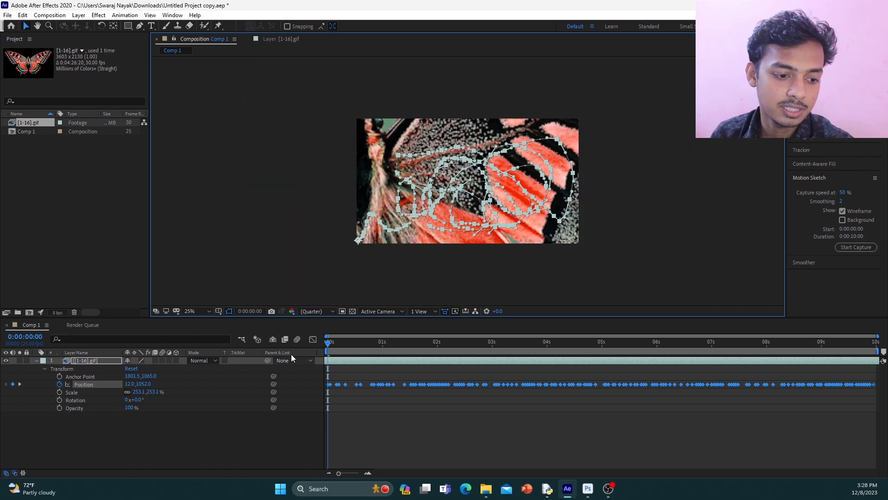
Step: Reduce the butterfly layer's Scale to 13.1%
{"action": "left_click", "coordinate": [328, 346]}
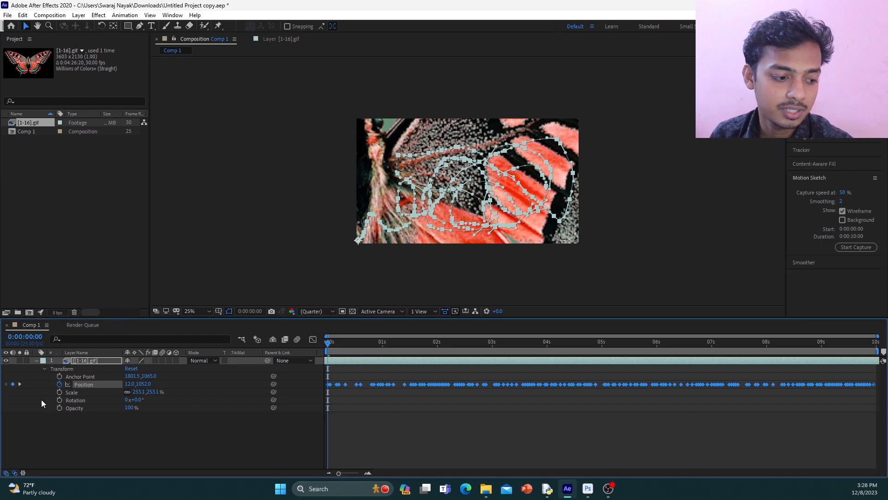
{"action": "left_click", "coordinate": [73, 393]}
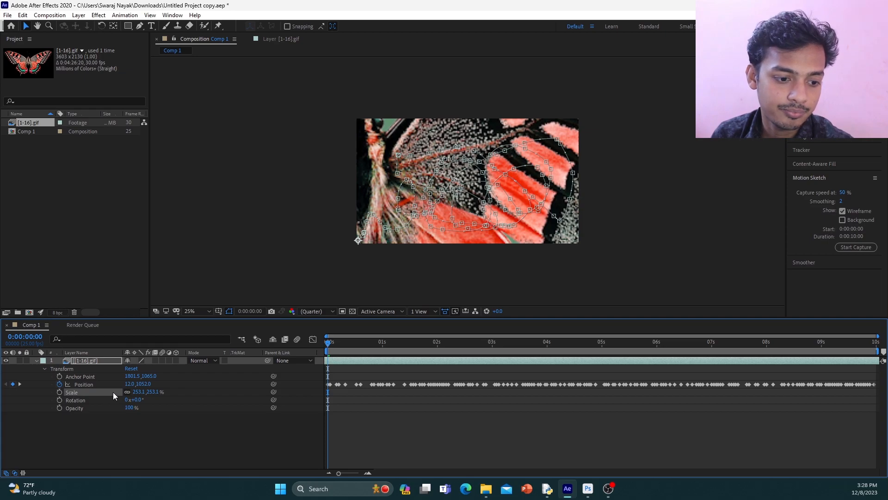
{"action": "left_click_drag", "start_coordinate": [114, 392], "coordinate": [35, 400]}
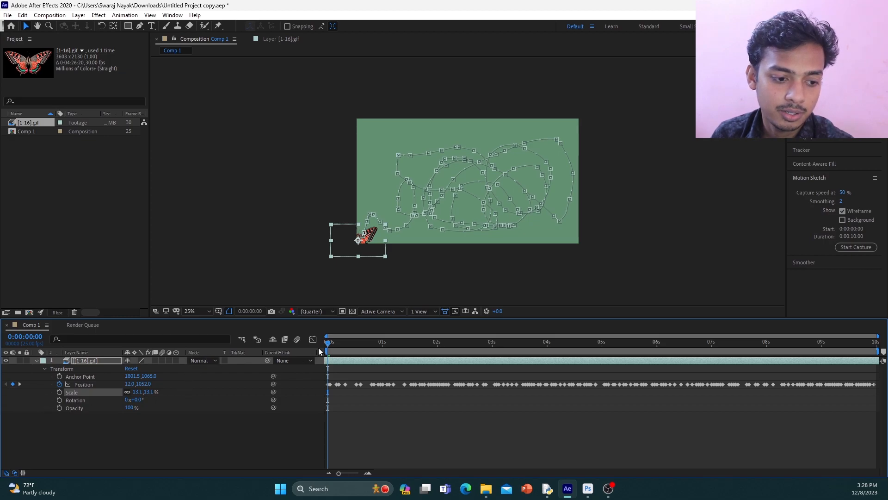
Step: Scrub the first part of the flight to 0:00:01:04 and inspect the butterfly up close against its motion path
{"action": "left_click_drag", "start_coordinate": [328, 346], "coordinate": [357, 342]}
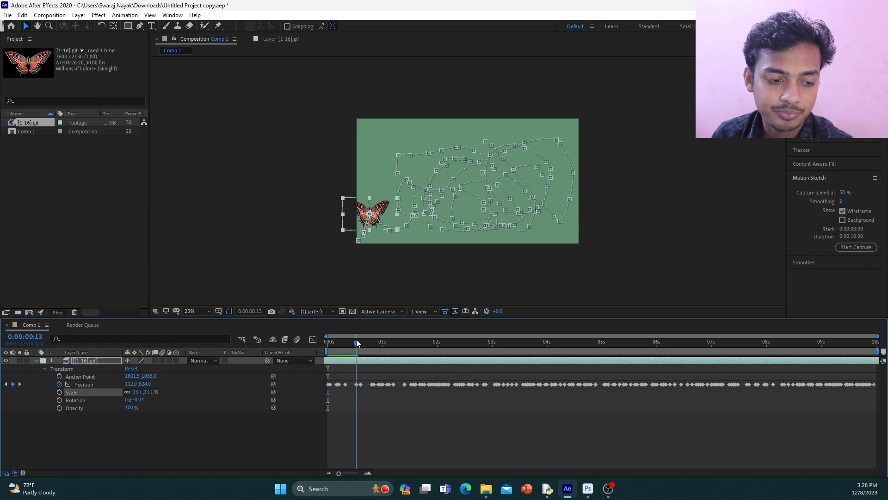
{"action": "scroll", "coordinate": [367, 223], "scroll_direction": "up", "scroll_amount": 3}
{"action": "scroll", "coordinate": [365, 227], "scroll_direction": "down", "scroll_amount": 1}
{"action": "left_click_drag", "start_coordinate": [360, 346], "coordinate": [391, 326]}
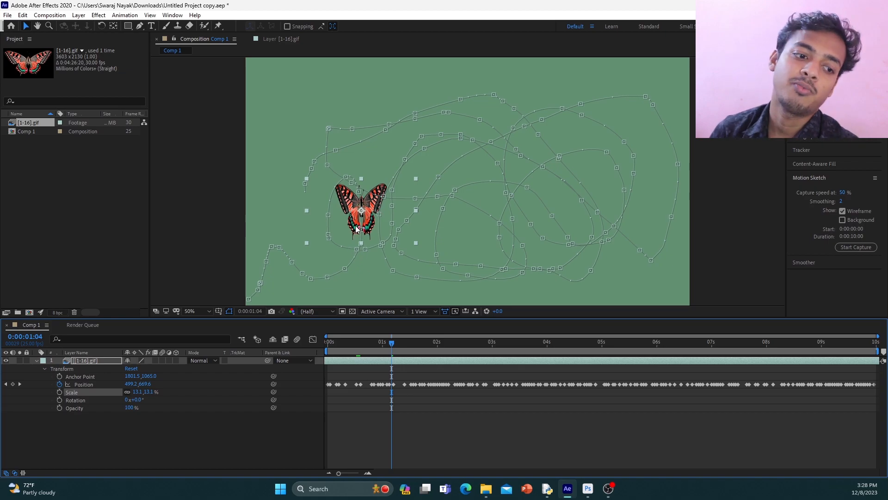
{"action": "scroll", "coordinate": [360, 219], "scroll_direction": "up", "scroll_amount": 1}
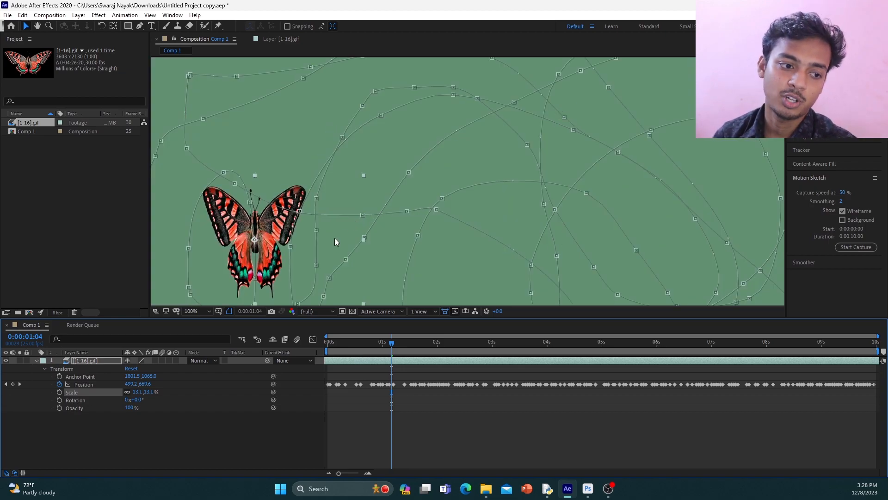
{"action": "scroll", "coordinate": [335, 238], "scroll_direction": "down", "scroll_amount": 1}
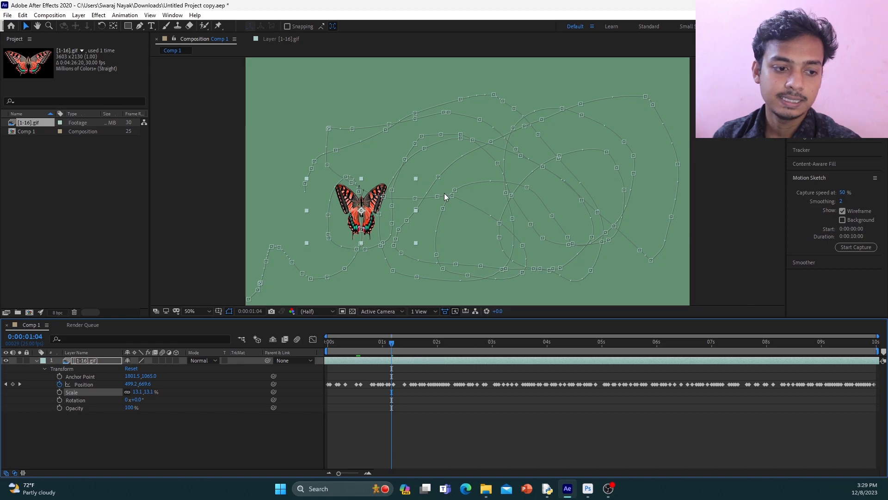
{"action": "scroll", "coordinate": [460, 215], "scroll_direction": "down", "scroll_amount": 1}
{"action": "scroll", "coordinate": [451, 215], "scroll_direction": "up", "scroll_amount": 1}
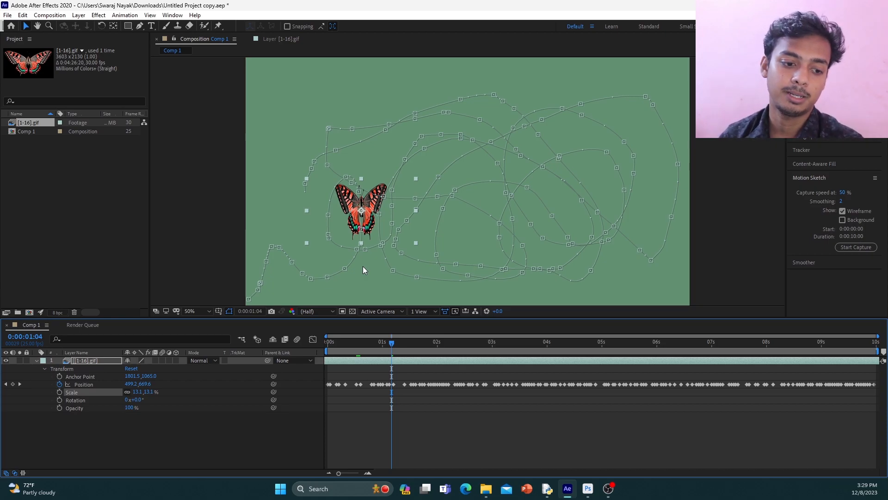
Step: Preview the flight from 0:00:01:04, scrub ahead past 0:00:04:16 and return to the first frame
{"action": "left_click", "coordinate": [451, 399]}
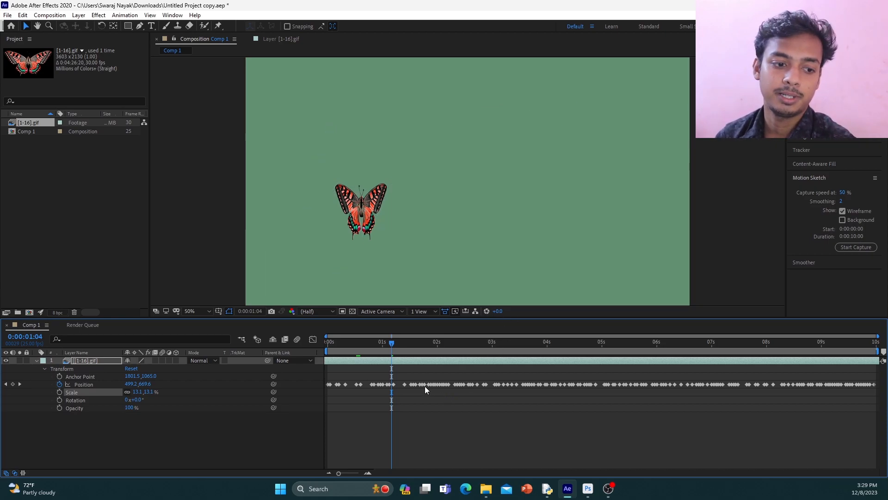
{"action": "key", "text": "space"}
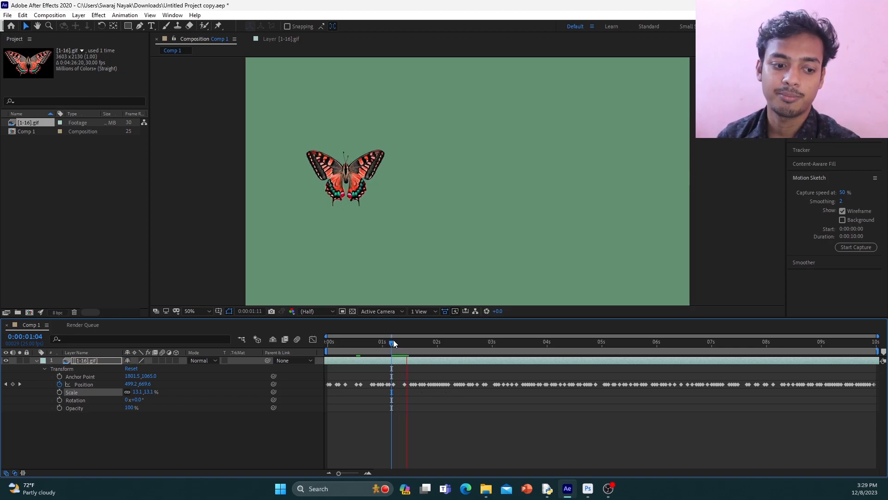
{"action": "key", "text": "space"}
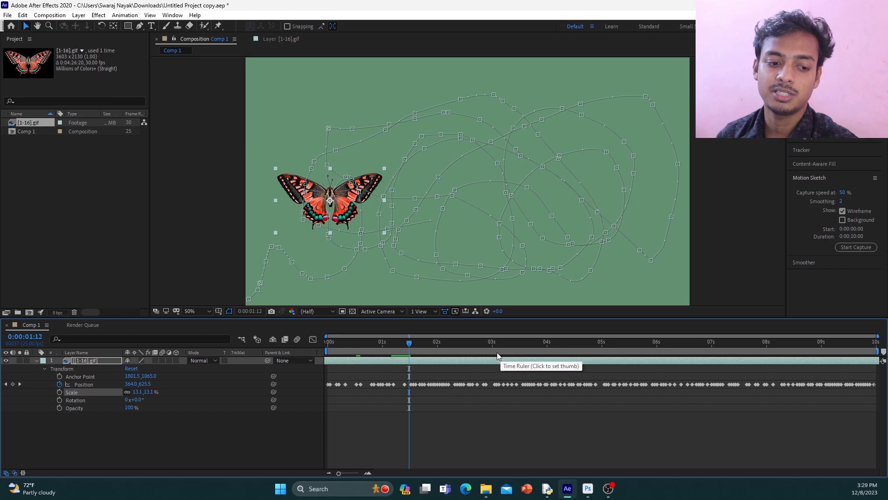
{"action": "left_click_drag", "start_coordinate": [408, 343], "coordinate": [582, 354]}
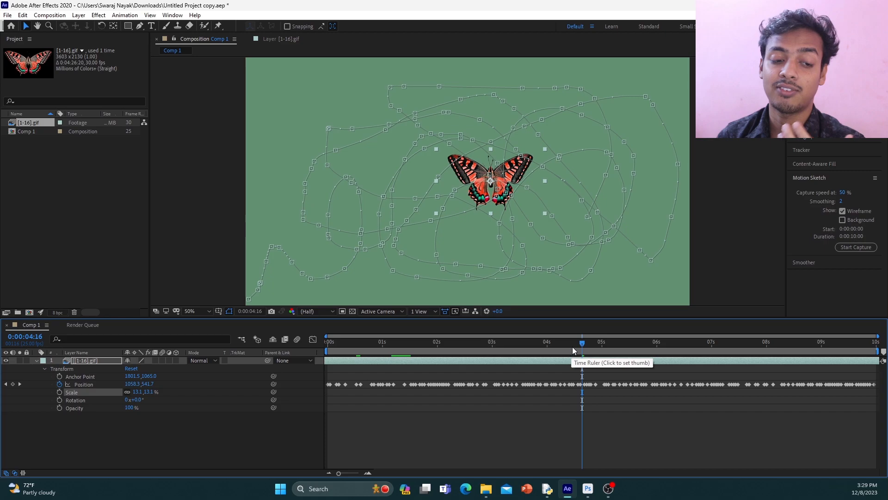
{"action": "key", "text": "Page_Down"}
{"action": "left_click_drag", "start_coordinate": [596, 346], "coordinate": [328, 359]}
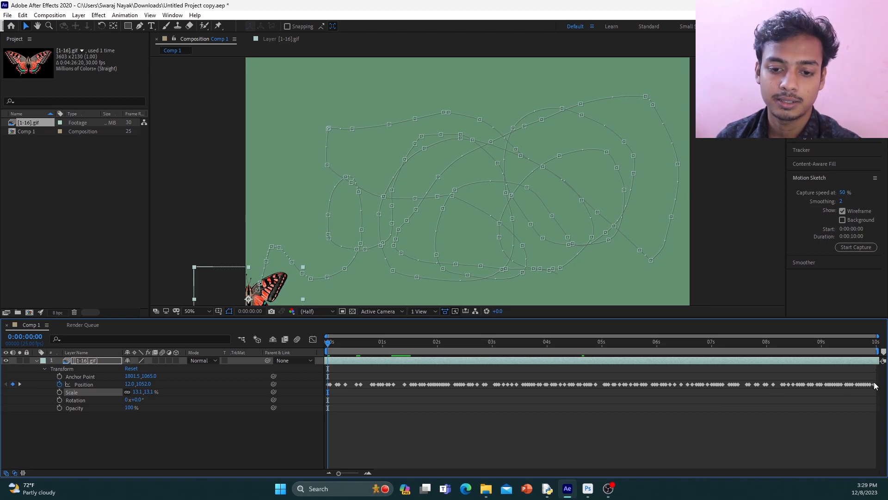
Step: Select all of the butterfly's Position keyframes and compress them proportionally so the last one falls at about 5.5 seconds
{"action": "mouse_move", "coordinate": [876, 387]}
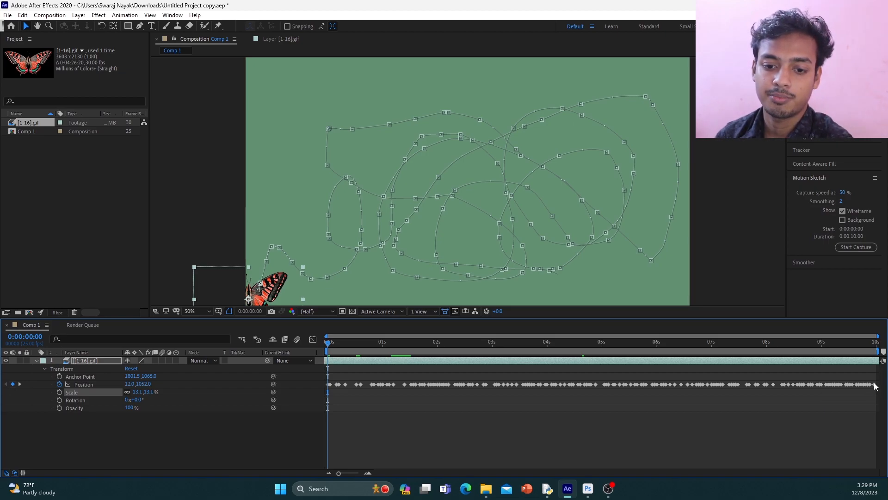
{"action": "left_click_drag", "start_coordinate": [874, 385], "coordinate": [847, 398]}
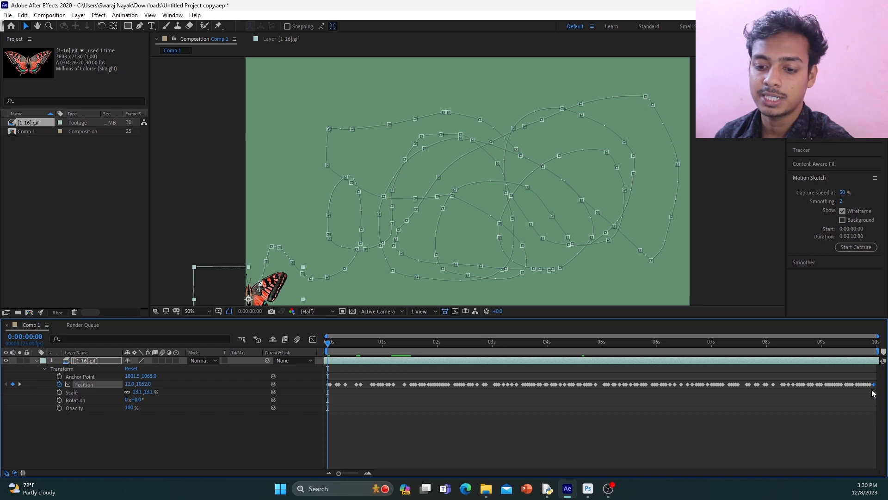
{"action": "left_click_drag", "start_coordinate": [875, 393], "coordinate": [322, 378]}
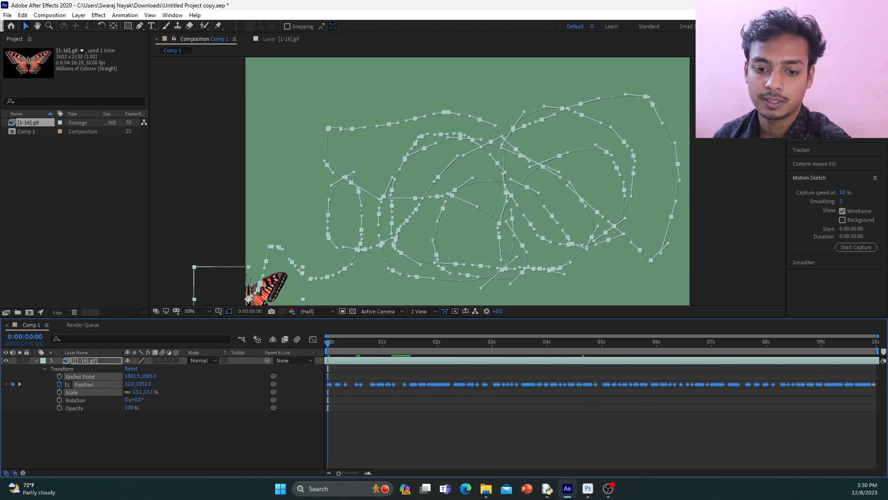
{"action": "left_click", "coordinate": [875, 384]}
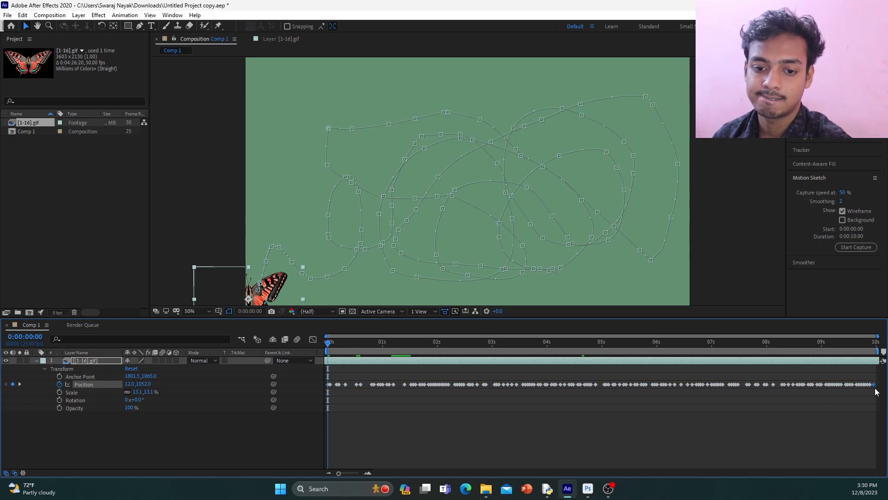
{"action": "left_click_drag", "start_coordinate": [875, 379], "coordinate": [326, 390]}
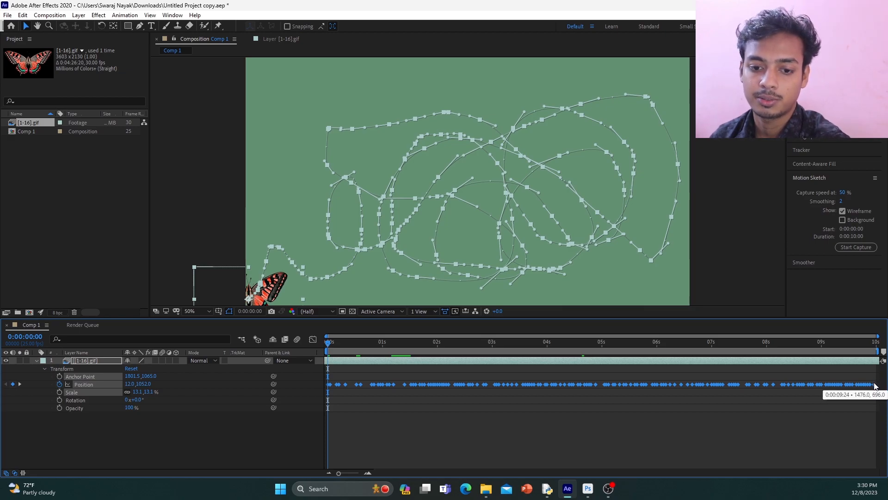
{"action": "left_click_drag", "start_coordinate": [875, 386], "coordinate": [628, 387]}
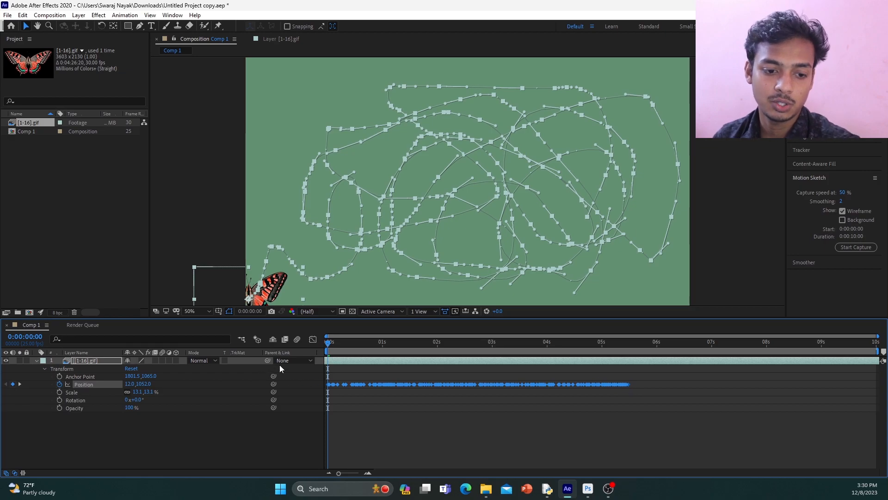
Step: Scrub the retimed flight to 0:00:03:12 and look over the options for the selected keyframes
{"action": "left_click", "coordinate": [354, 342]}
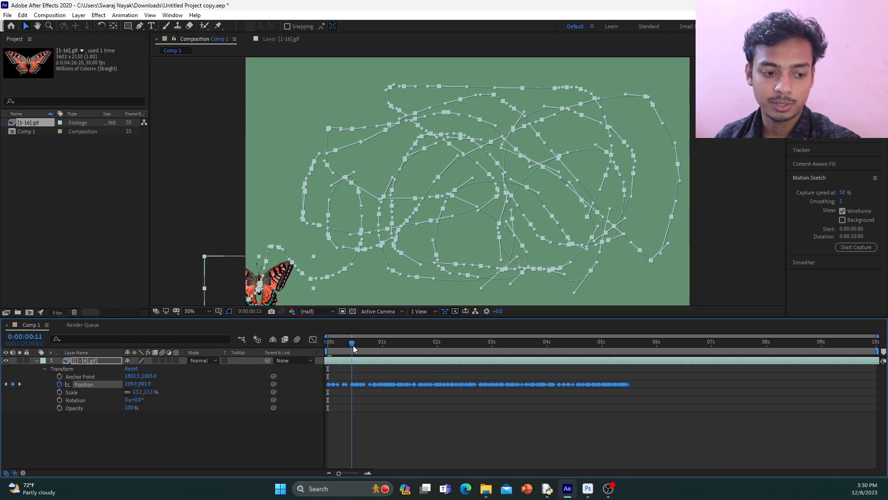
{"action": "left_click_drag", "start_coordinate": [393, 350], "coordinate": [519, 355]}
{"action": "right_click", "coordinate": [565, 385]}
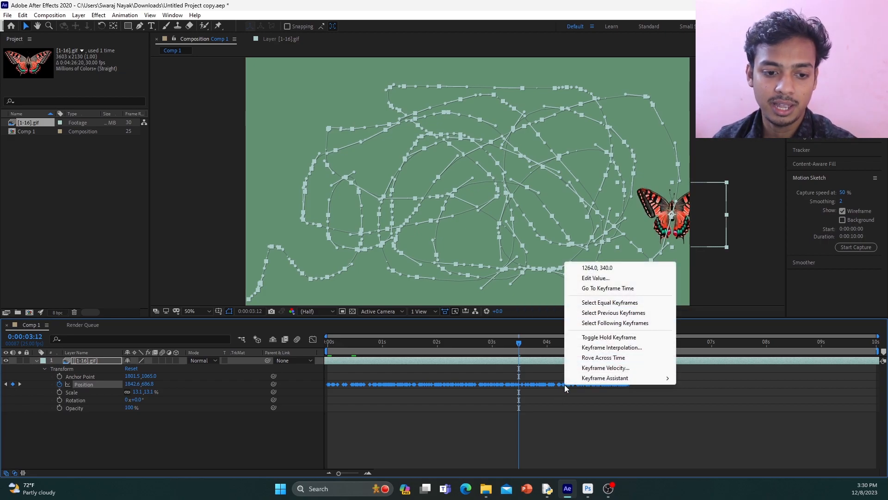
{"action": "left_click", "coordinate": [290, 234]}
Step: Reselect all the Position keyframes, bring up the Smoother settings and set the tolerance to 30
{"action": "mouse_move", "coordinate": [655, 396]}
{"action": "left_mouse_down"}
{"action": "mouse_move", "coordinate": [296, 378]}
{"action": "mouse_move", "coordinate": [325, 377]}
{"action": "left_mouse_up"}
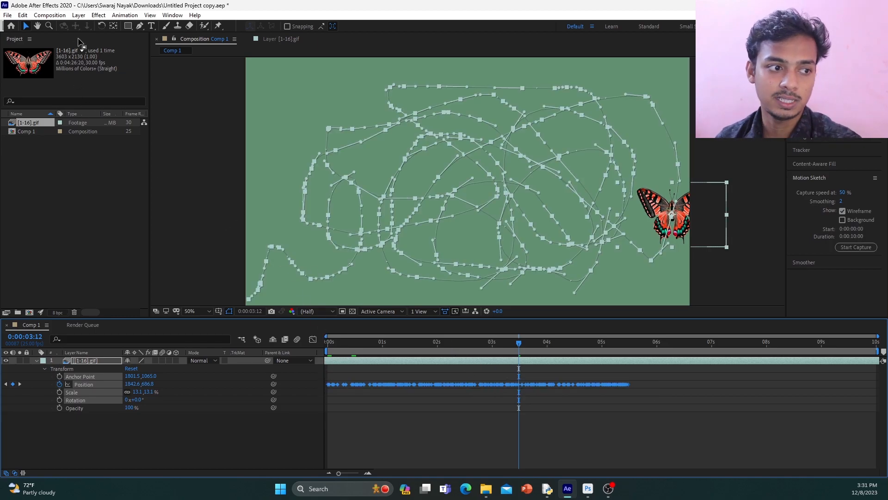
{"action": "left_click", "coordinate": [170, 15]}
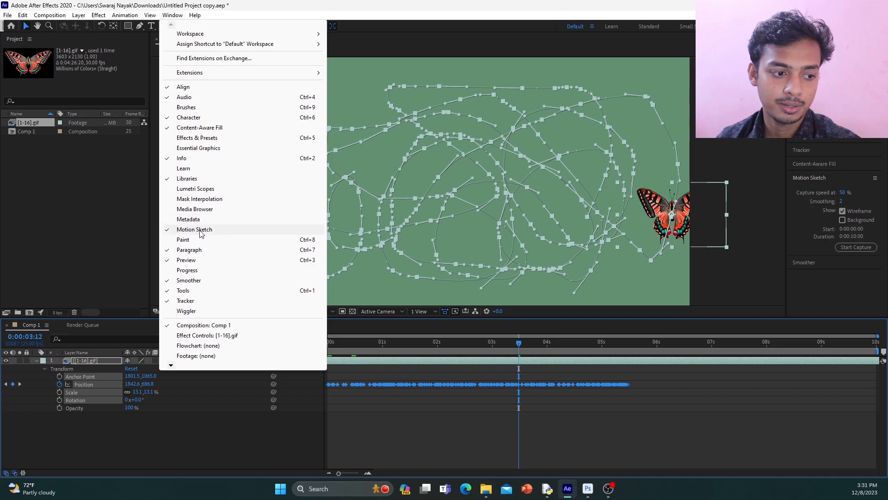
{"action": "left_click", "coordinate": [187, 280]}
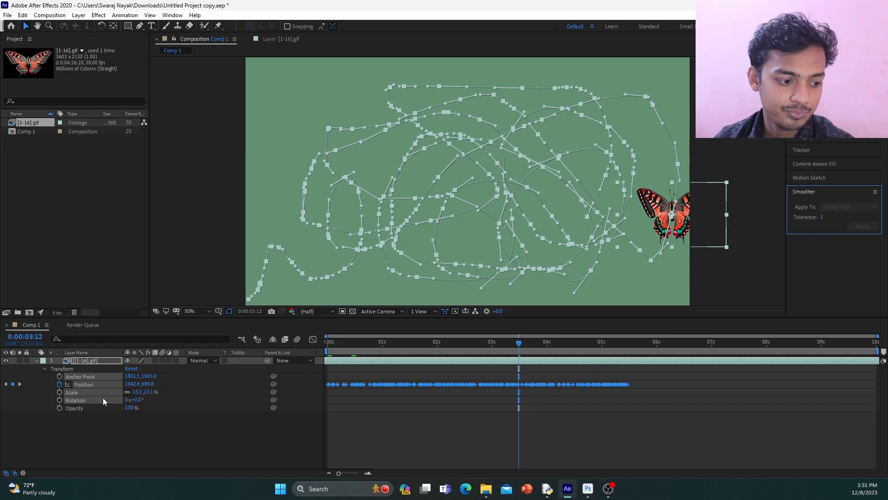
{"action": "left_click", "coordinate": [822, 217]}
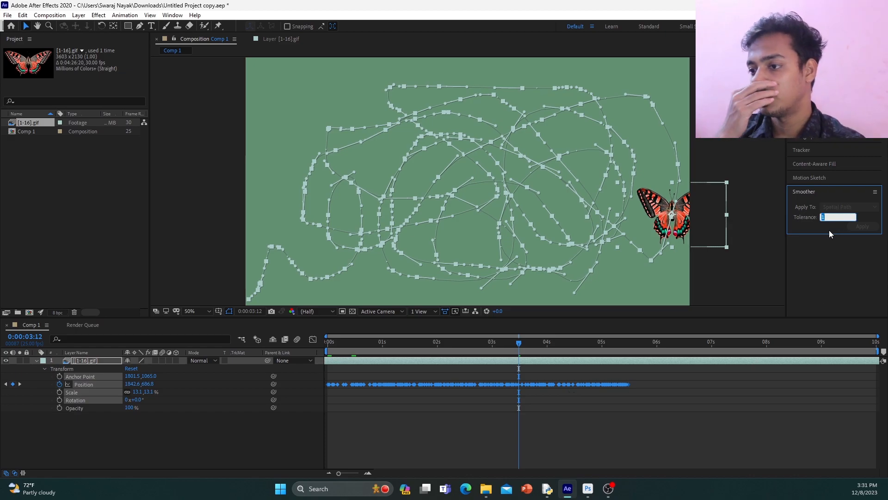
{"action": "type", "text": "30"}
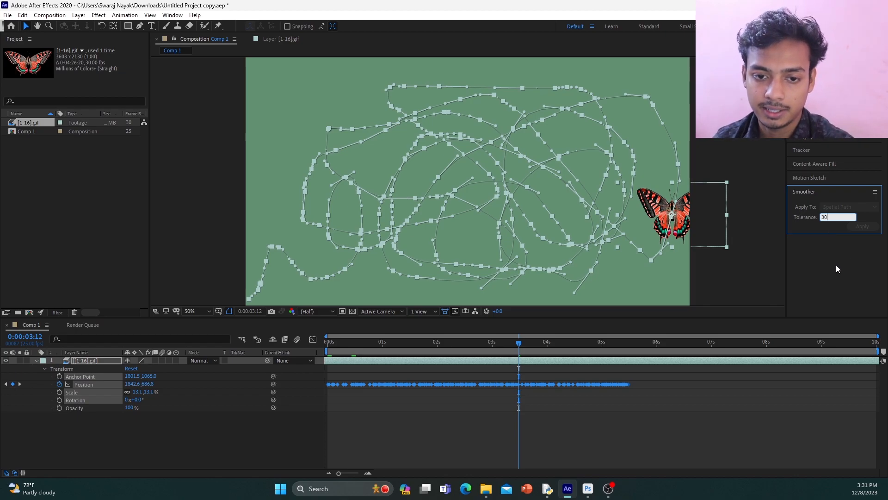
{"action": "key", "text": "Return"}
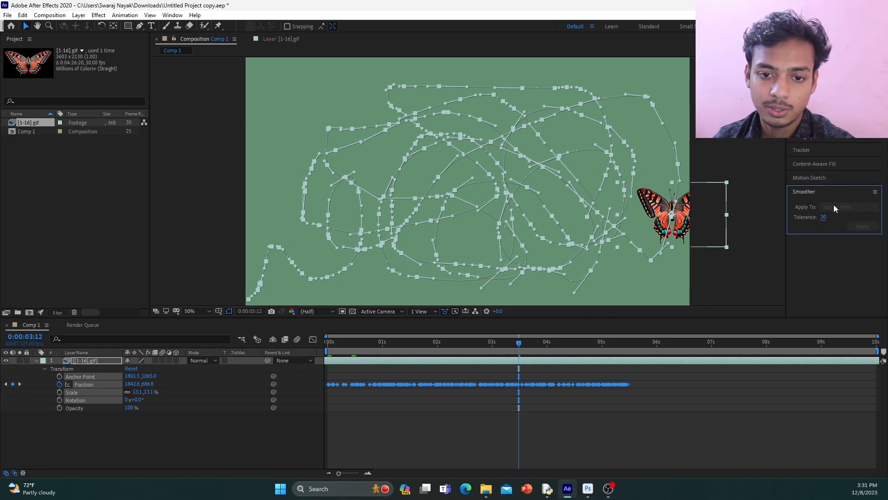
Step: Select only the butterfly layer's Position property and apply the Smoother to its spatial path
{"action": "left_click", "coordinate": [68, 364]}
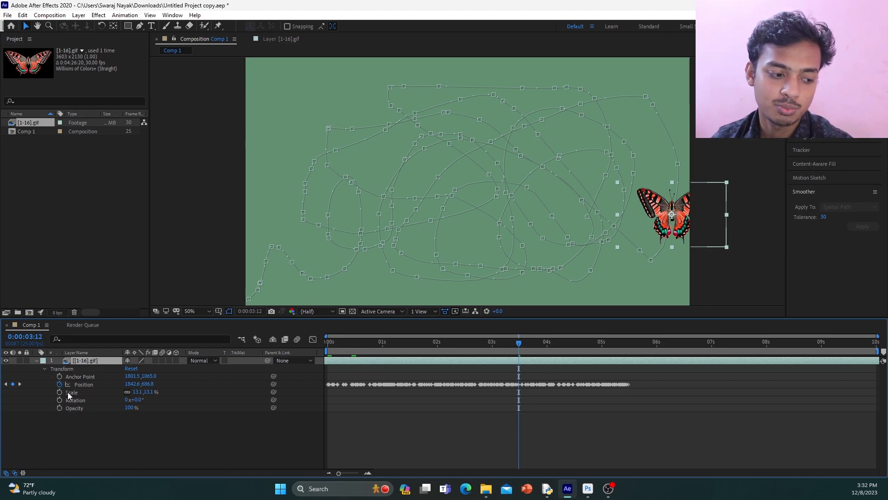
{"action": "left_click", "coordinate": [82, 384]}
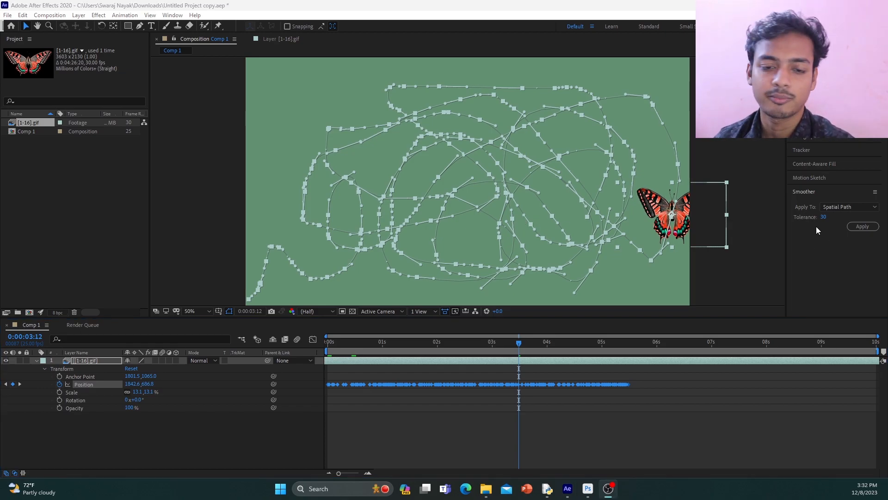
{"action": "left_click", "coordinate": [863, 226]}
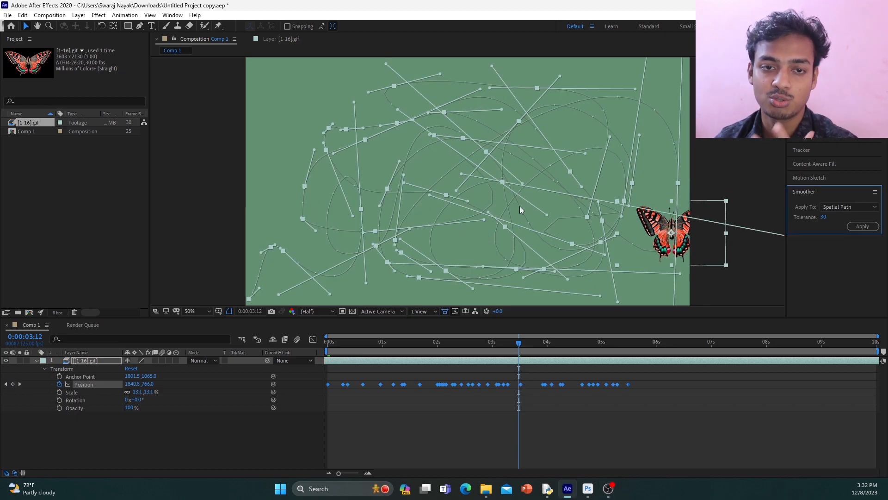
Step: Scrub back to 0:00:01:02 to check the butterfly's movement along the smoothed path
{"action": "left_click_drag", "start_coordinate": [519, 343], "coordinate": [393, 369]}
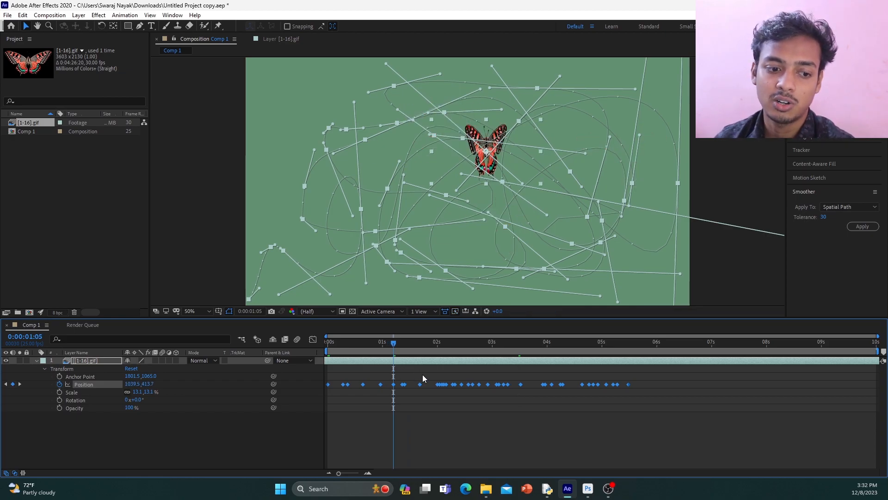
{"action": "left_click", "coordinate": [391, 345]}
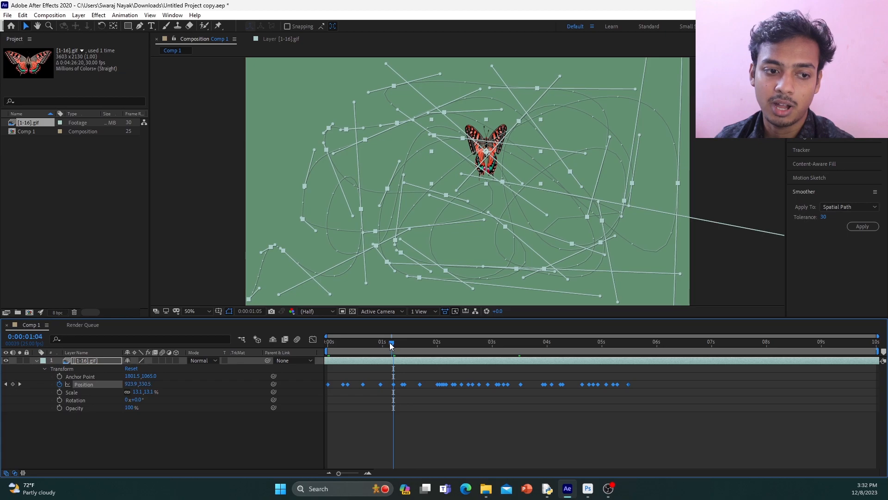
{"action": "left_click_drag", "start_coordinate": [391, 345], "coordinate": [388, 346]}
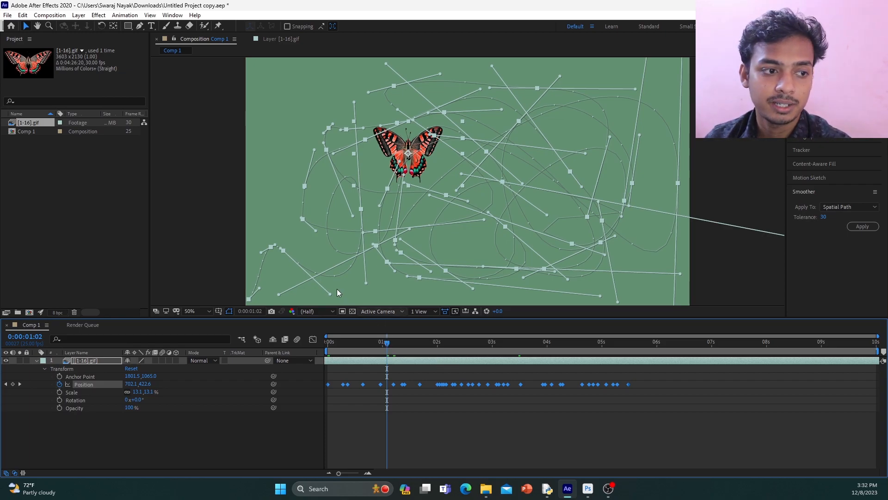
Step: Set the butterfly layer's auto-orientation to Orient Along Path
{"action": "left_click", "coordinate": [77, 15]}
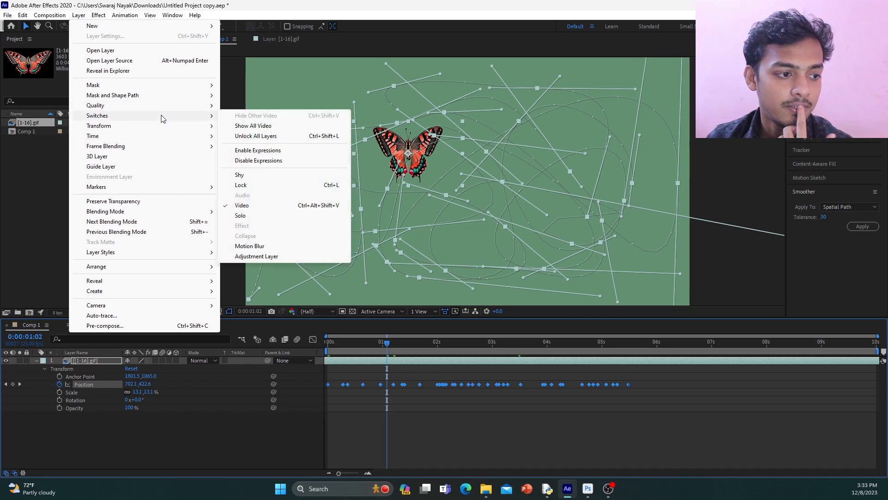
{"action": "mouse_move", "coordinate": [184, 129]}
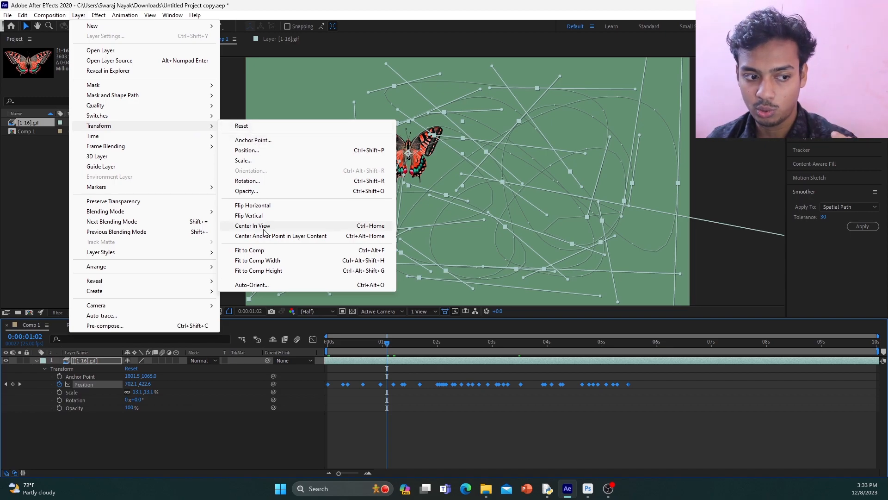
{"action": "left_click", "coordinate": [253, 285]}
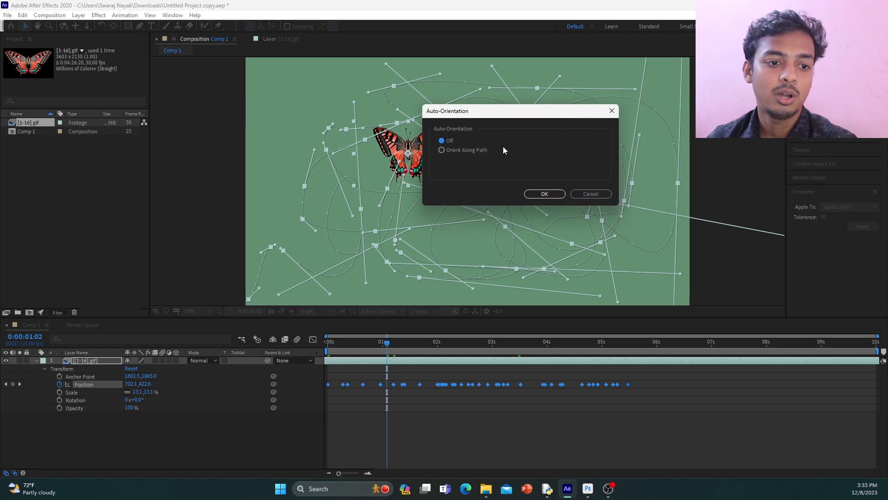
{"action": "left_click", "coordinate": [442, 150]}
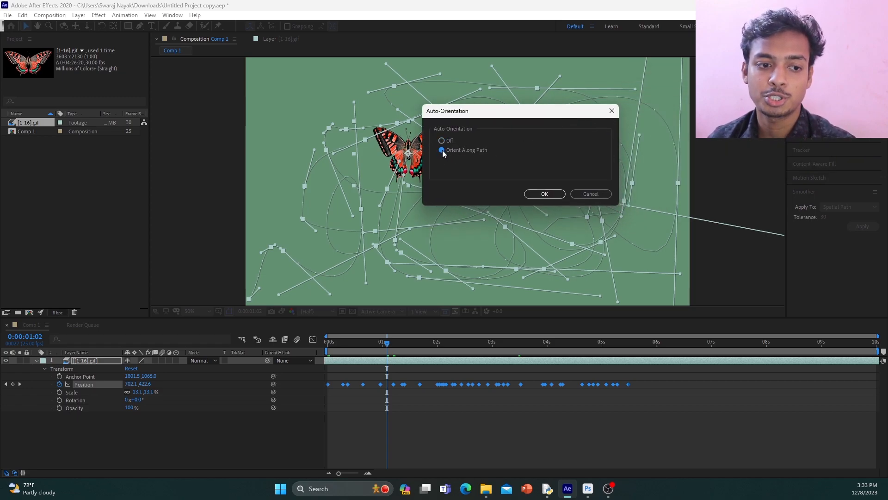
{"action": "left_click", "coordinate": [540, 194]}
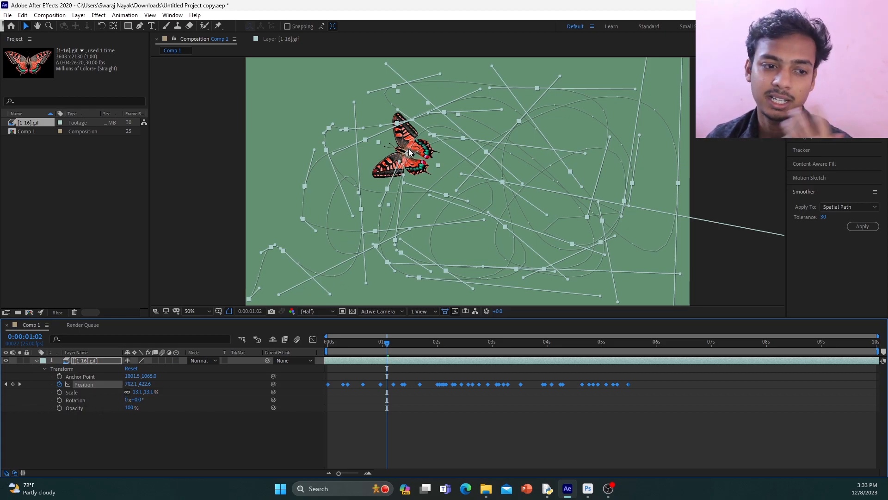
Step: Set the butterfly layer's Rotation to 91° to align it with its flight direction, and scrub to 0:00:05:11 to check it
{"action": "left_click", "coordinate": [127, 399]}
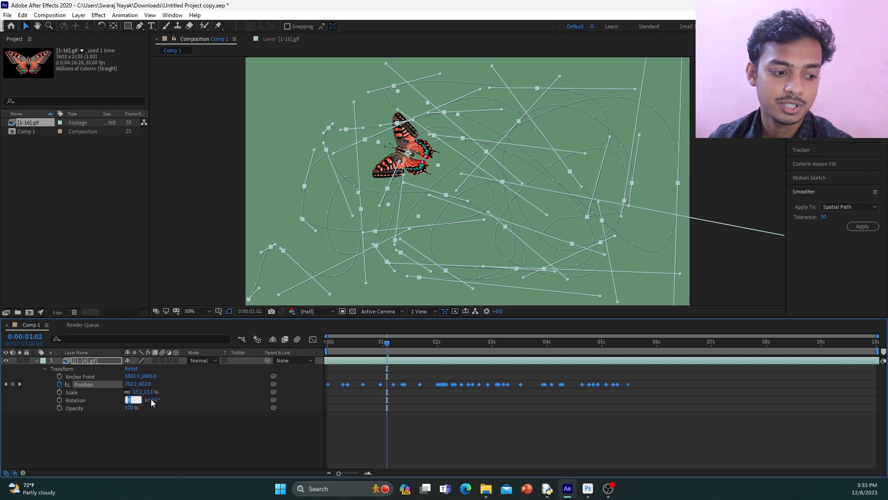
{"action": "left_click", "coordinate": [151, 399]}
{"action": "left_click_drag", "start_coordinate": [136, 400], "coordinate": [187, 410]}
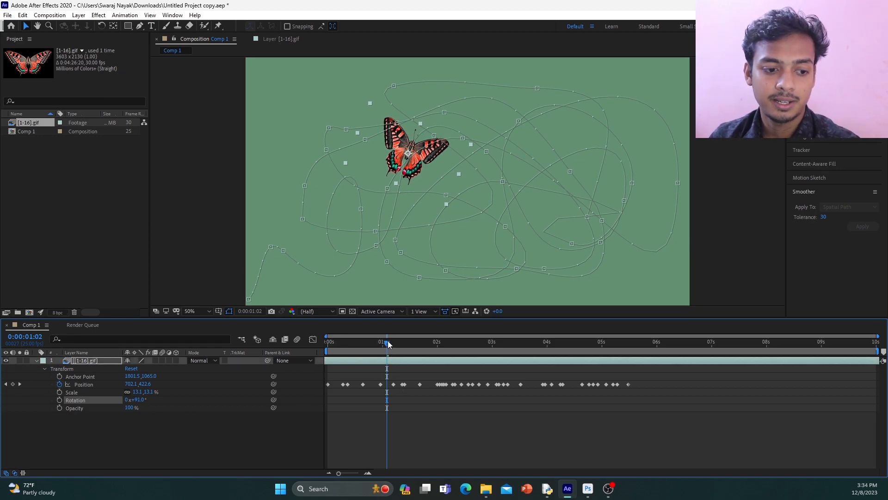
{"action": "left_click_drag", "start_coordinate": [393, 343], "coordinate": [627, 357]}
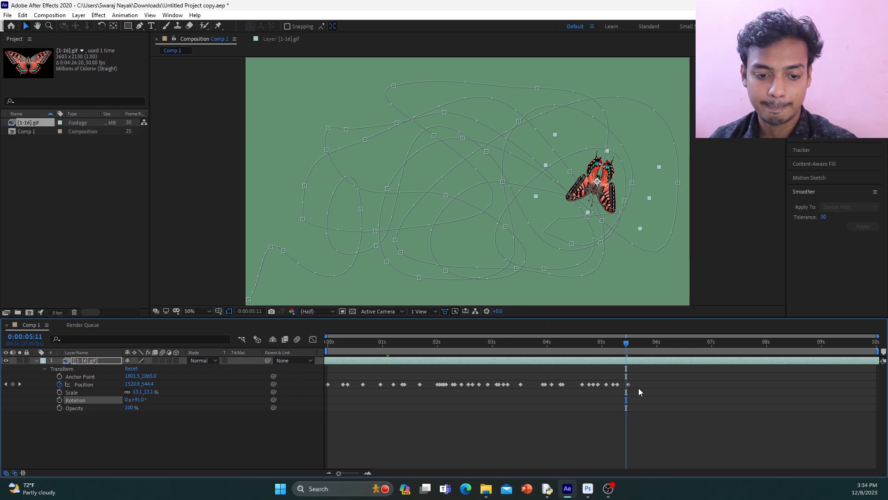
Step: Select all the Position keyframes and stretch them proportionally so the last one lands at about 10 seconds
{"action": "left_click_drag", "start_coordinate": [640, 390], "coordinate": [405, 385]}
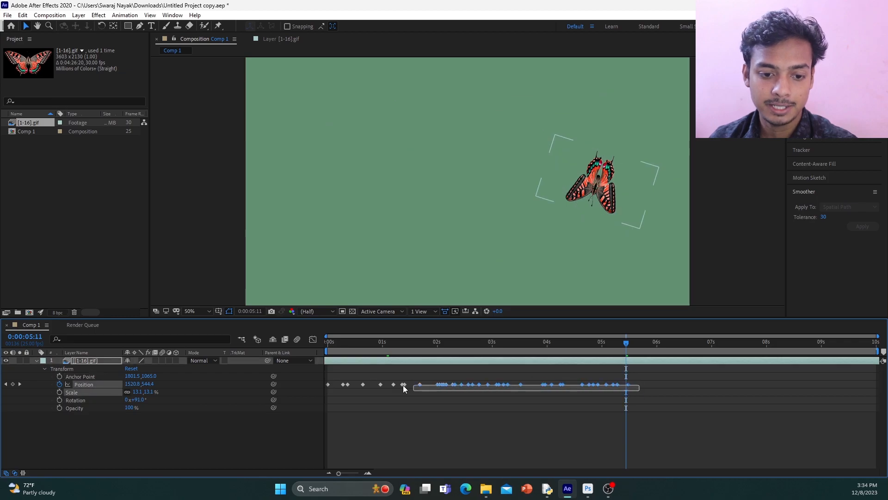
{"action": "left_click_drag", "start_coordinate": [335, 385], "coordinate": [323, 376]}
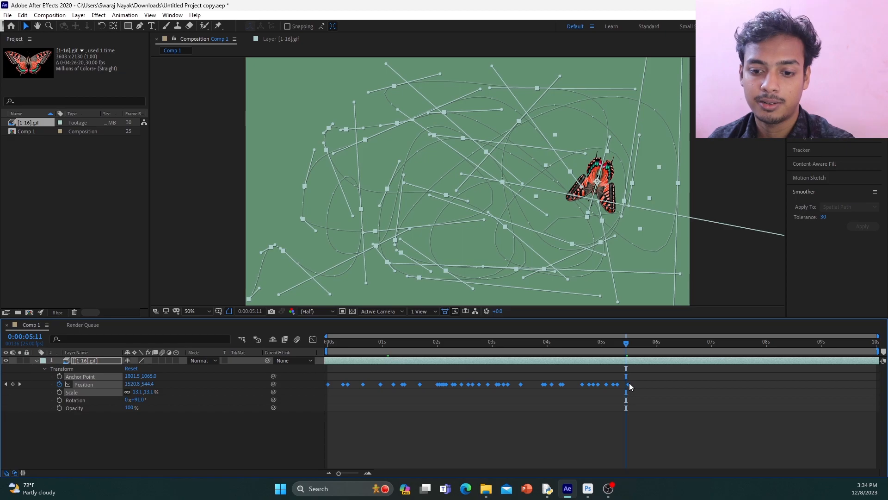
{"action": "mouse_move", "coordinate": [629, 387]}
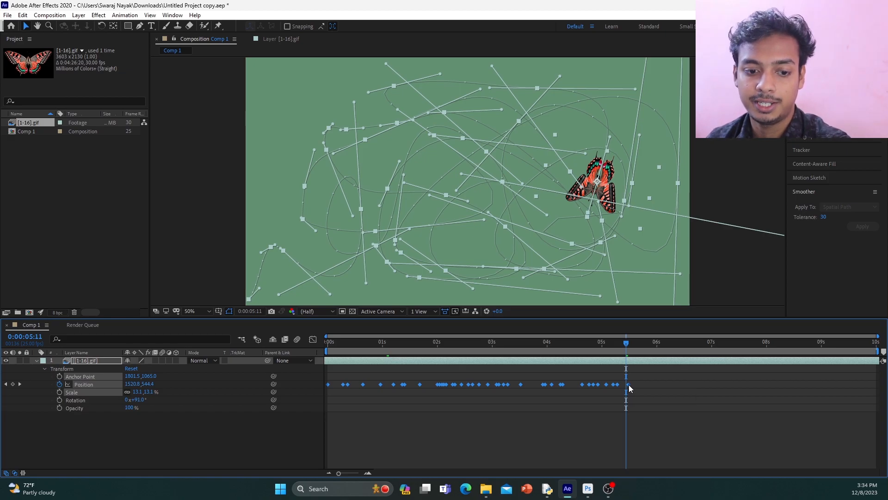
{"action": "left_click_drag", "start_coordinate": [629, 386], "coordinate": [876, 394]}
Step: Preview the slowed-down flight from the start of Comp 1 and save the project
{"action": "left_click_drag", "start_coordinate": [558, 356], "coordinate": [314, 371]}
{"action": "key", "text": "space"}
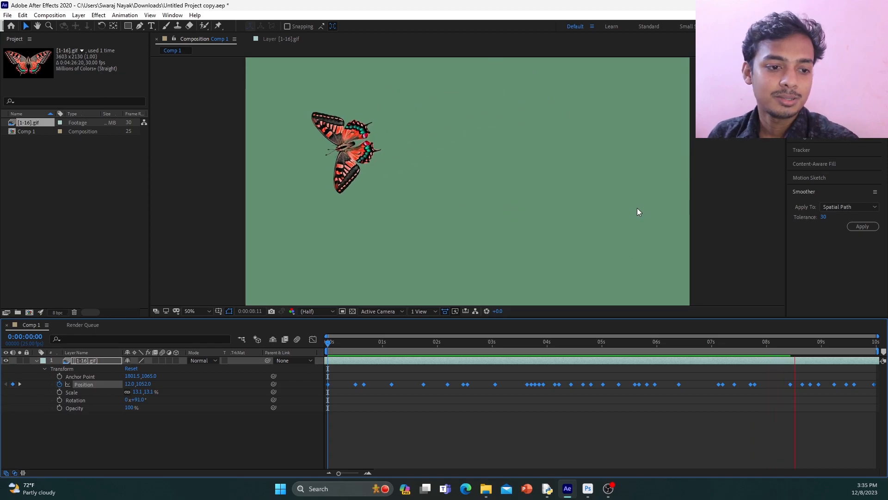
{"action": "key", "text": "space"}
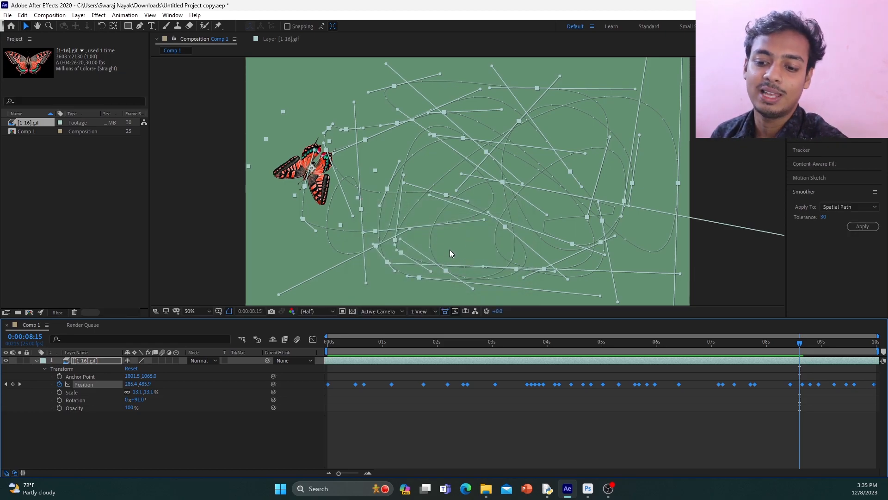
{"action": "key", "text": "ctrl+s"}
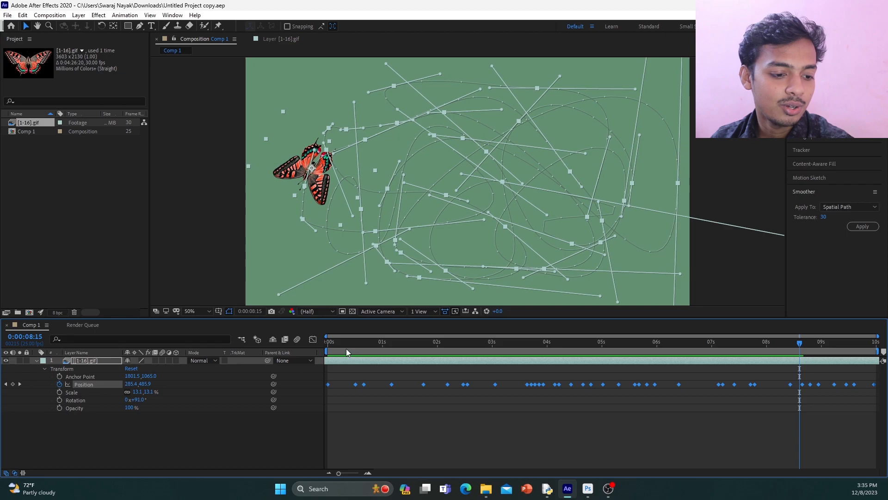
Step: Scrub the flight back to 0:00:01:04 and collapse the butterfly layer's Transform properties
{"action": "left_click_drag", "start_coordinate": [800, 348], "coordinate": [391, 374]}
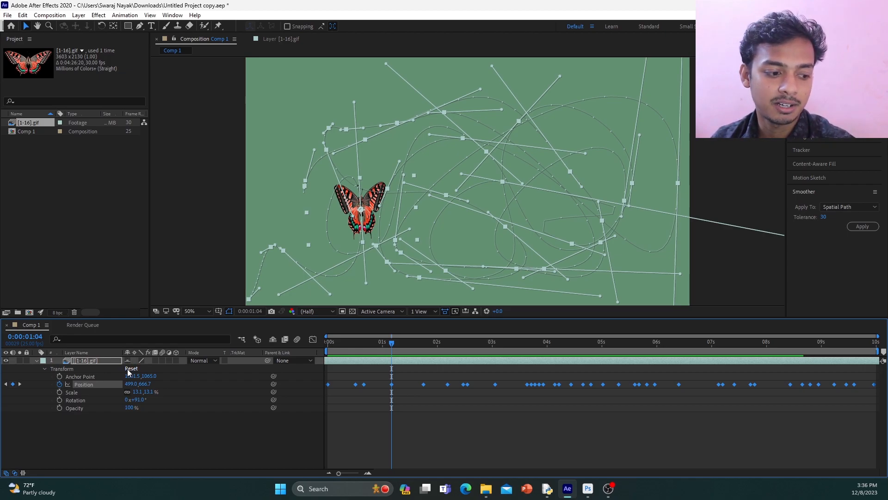
{"action": "left_click", "coordinate": [45, 369]}
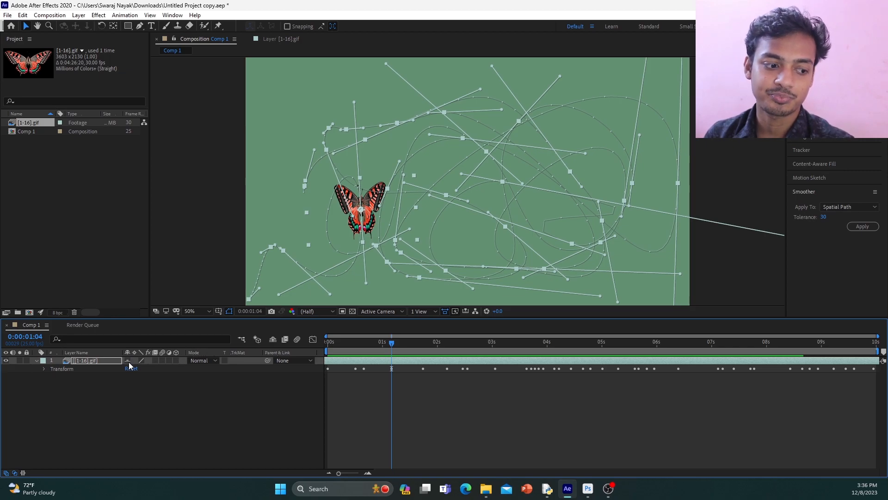
Step: Try hiding and showing the shy butterfly layer in the timeline, ending with shy layers shown and the layer's Shy switch off
{"action": "left_click", "coordinate": [274, 340]}
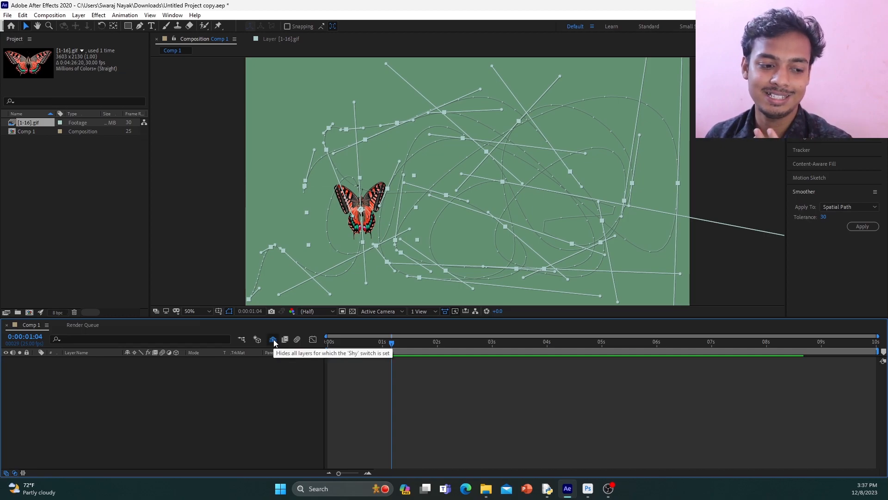
{"action": "left_click", "coordinate": [273, 340]}
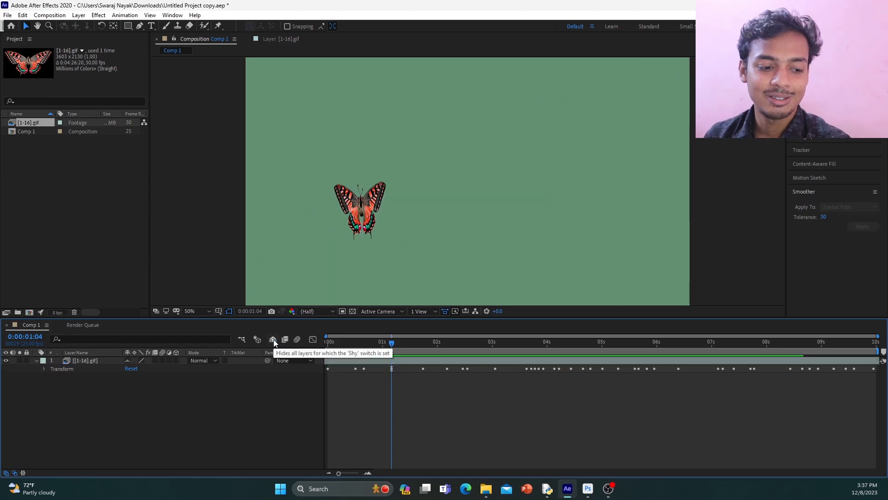
{"action": "left_click", "coordinate": [274, 340]}
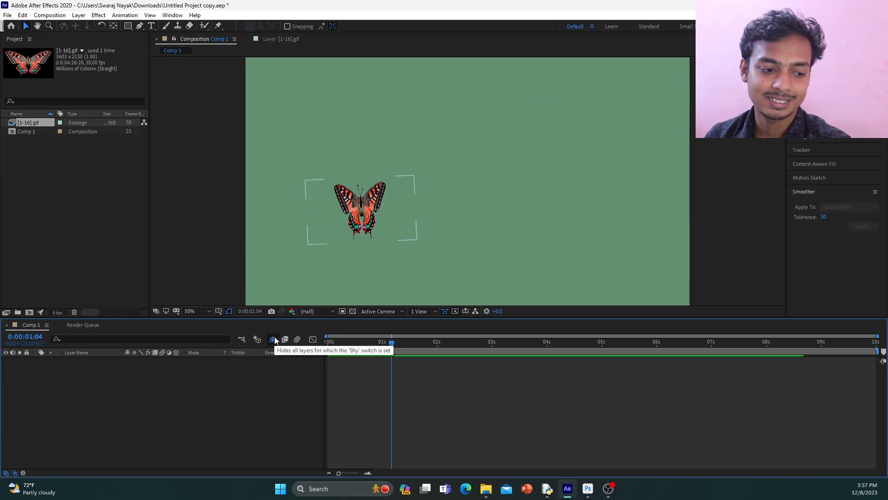
{"action": "left_click", "coordinate": [274, 339]}
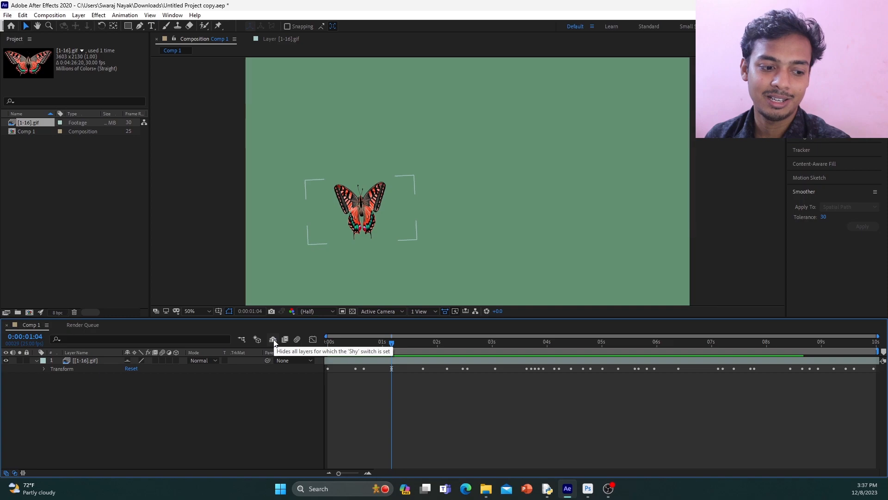
{"action": "left_click", "coordinate": [273, 340]}
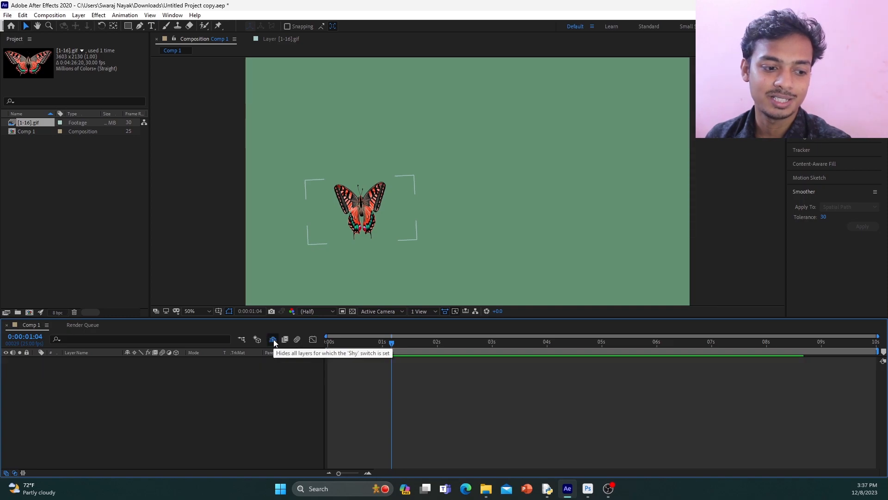
{"action": "left_click", "coordinate": [274, 340]}
{"action": "left_click", "coordinate": [138, 390]}
{"action": "left_click", "coordinate": [256, 360]}
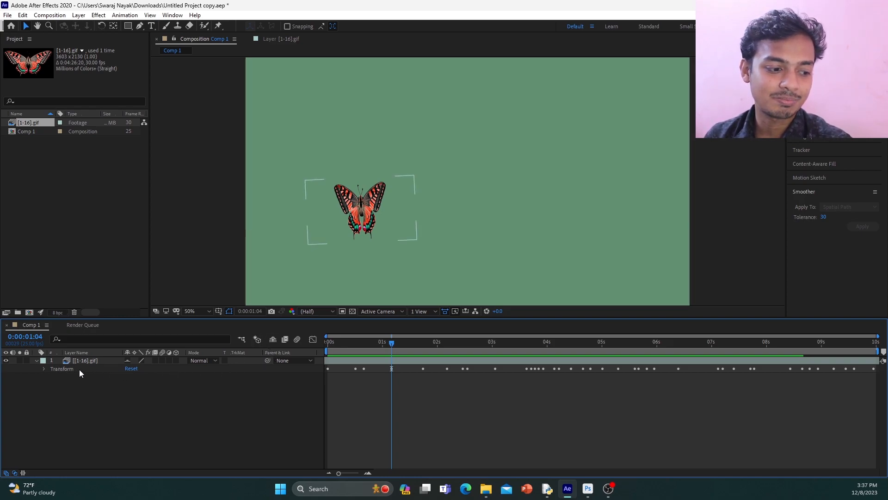
{"action": "left_click", "coordinate": [126, 360]}
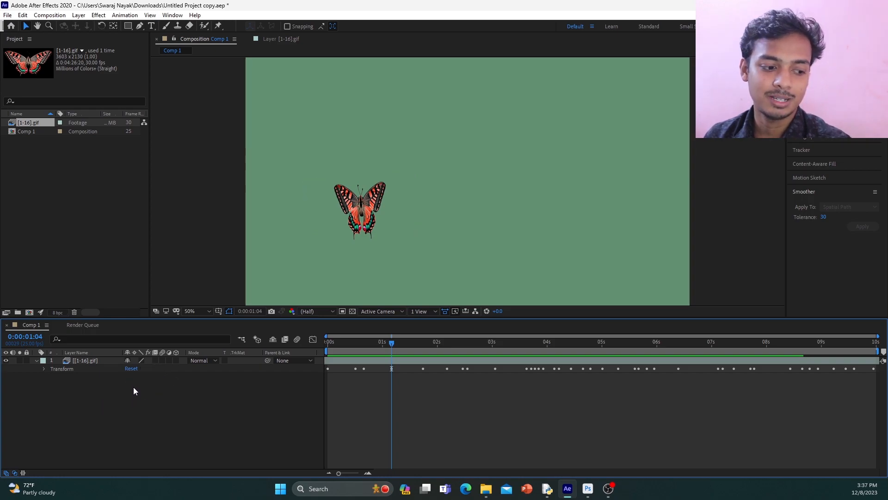
Step: Try motion blur on the butterfly layer at 0:00:05:11, turn it off again and scrub back to 0:00:02:05
{"action": "left_click", "coordinate": [162, 361]}
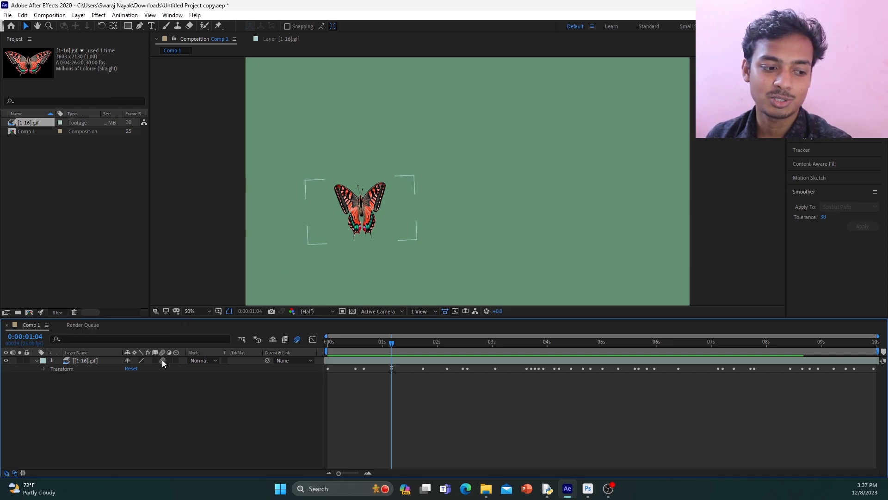
{"action": "left_click", "coordinate": [162, 360]}
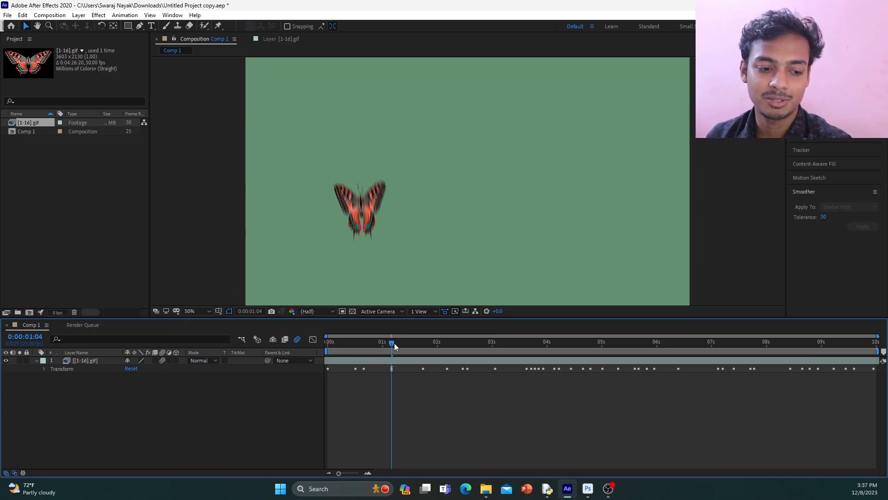
{"action": "left_click_drag", "start_coordinate": [392, 344], "coordinate": [626, 353]}
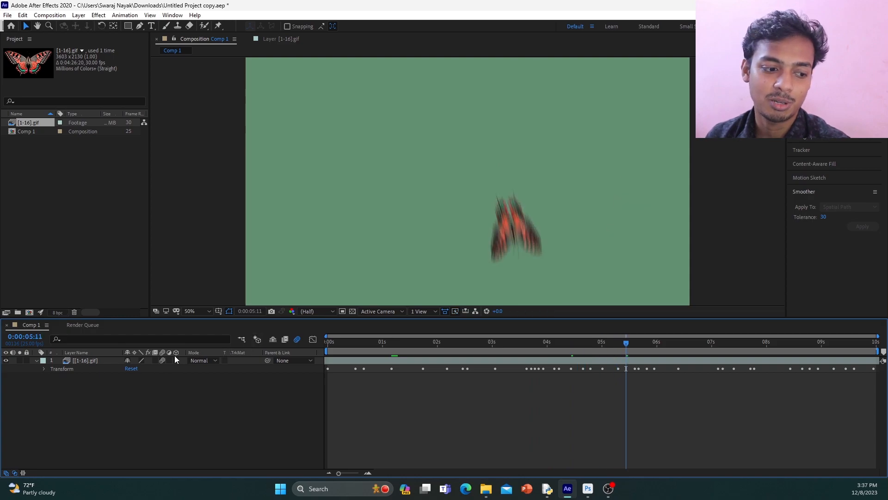
{"action": "left_click", "coordinate": [161, 360]}
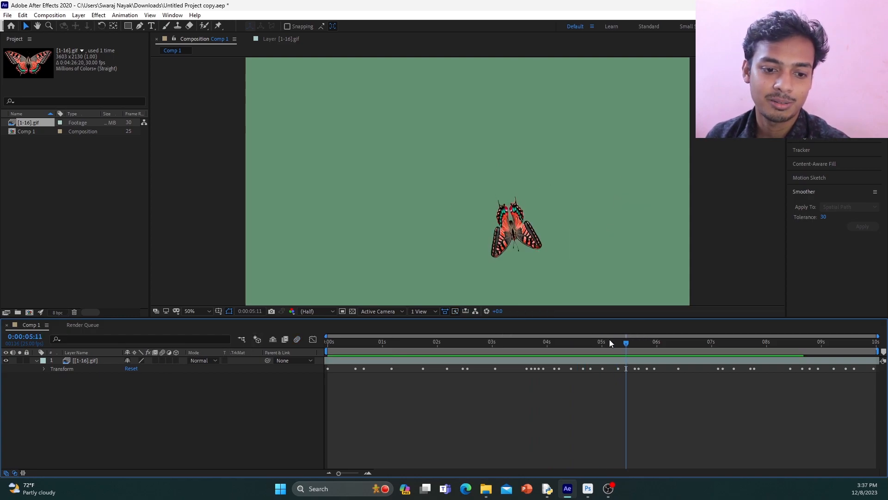
{"action": "left_click_drag", "start_coordinate": [625, 345], "coordinate": [448, 373]}
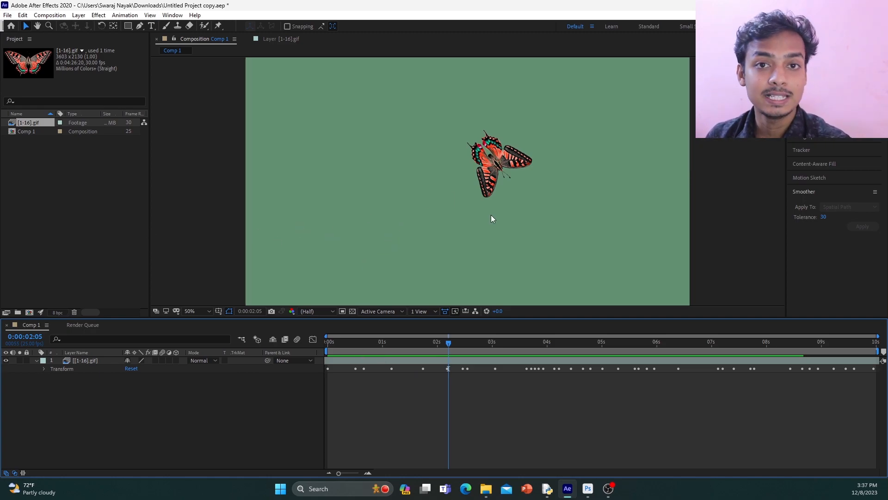
{"action": "left_click", "coordinate": [125, 253]}
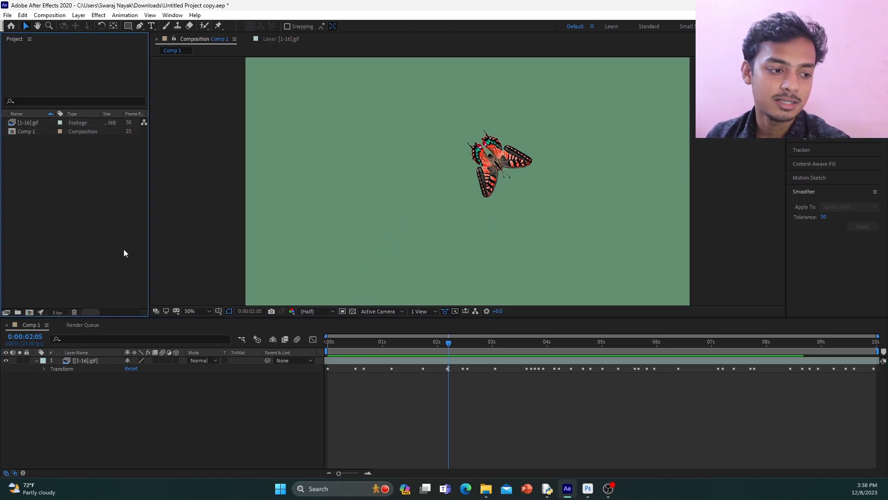
{"action": "right_click", "coordinate": [95, 227]}
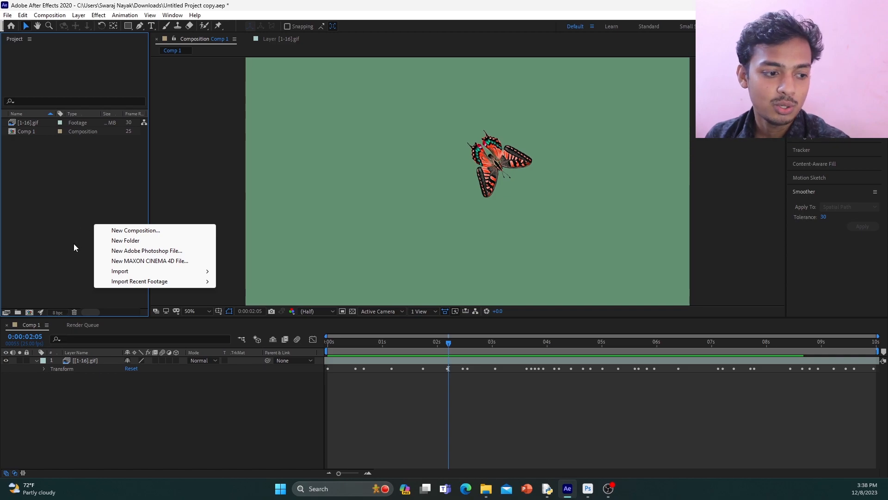
{"action": "left_click", "coordinate": [61, 210]}
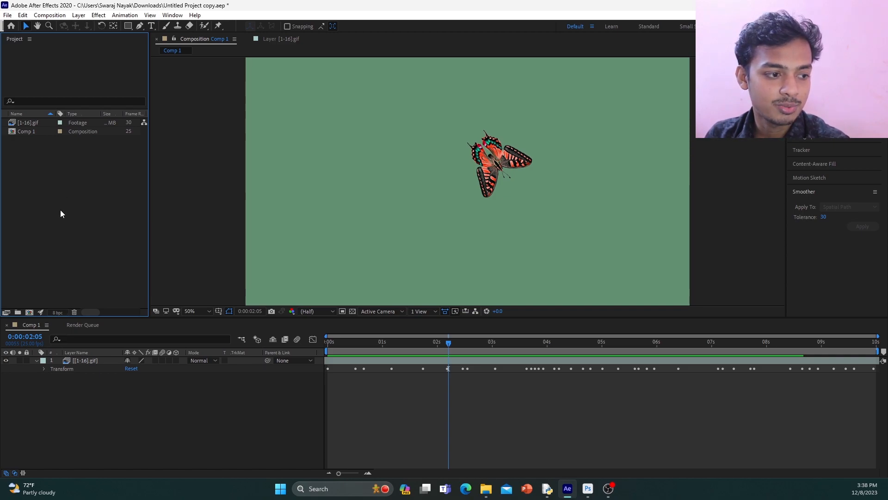
{"action": "right_click", "coordinate": [211, 225]}
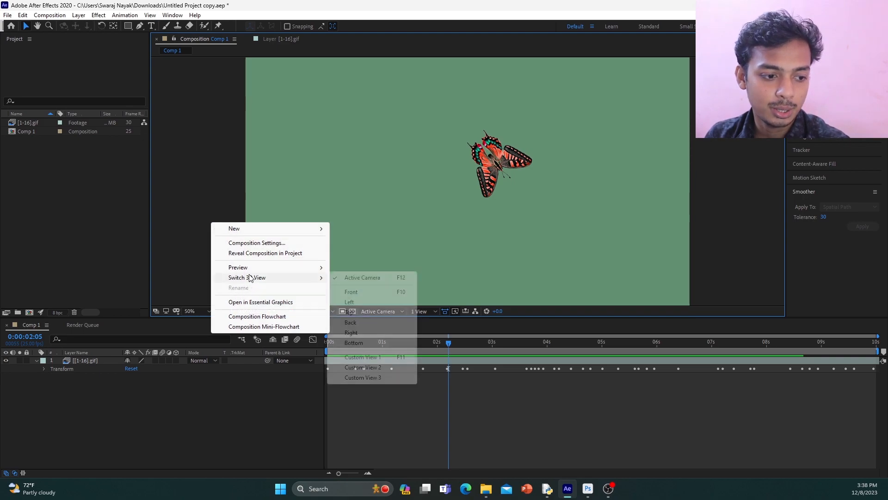
{"action": "mouse_move", "coordinate": [253, 234]}
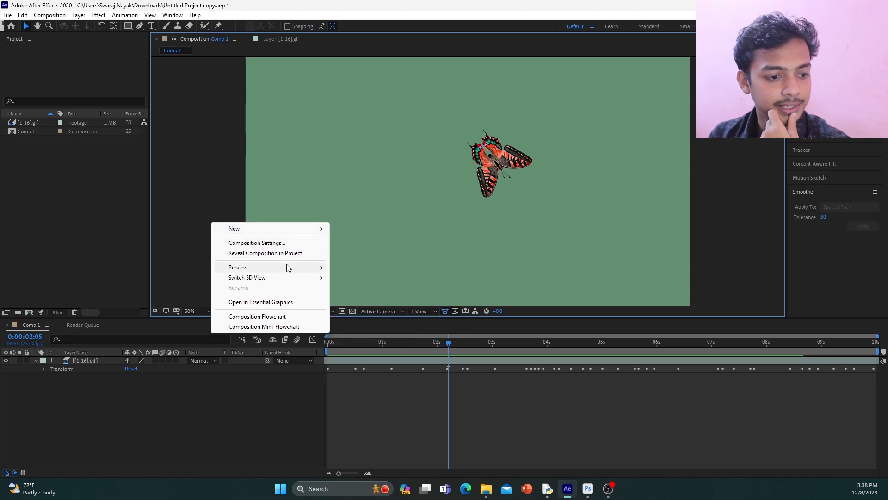
{"action": "mouse_move", "coordinate": [291, 267]}
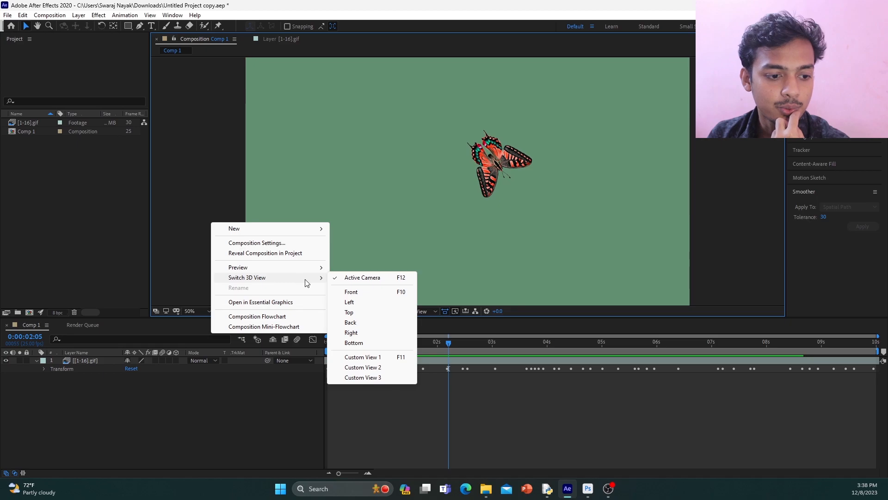
{"action": "left_click", "coordinate": [86, 231]}
{"action": "right_click", "coordinate": [82, 223]}
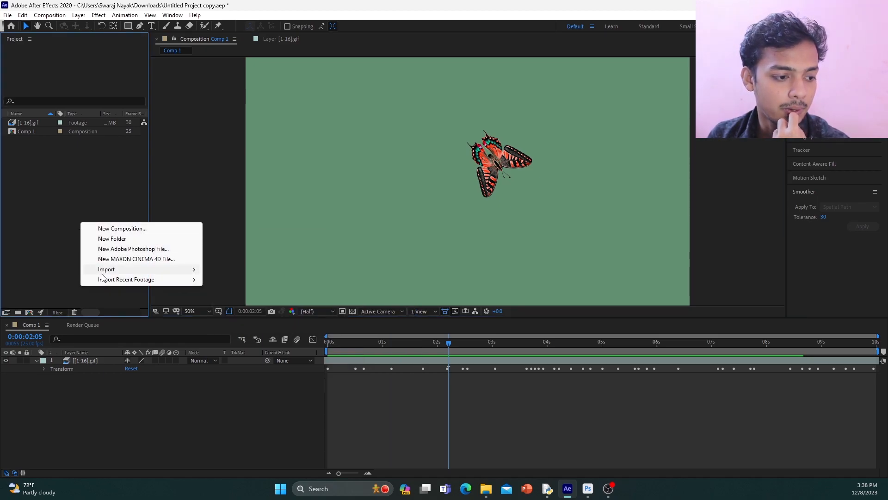
{"action": "mouse_move", "coordinate": [162, 272]}
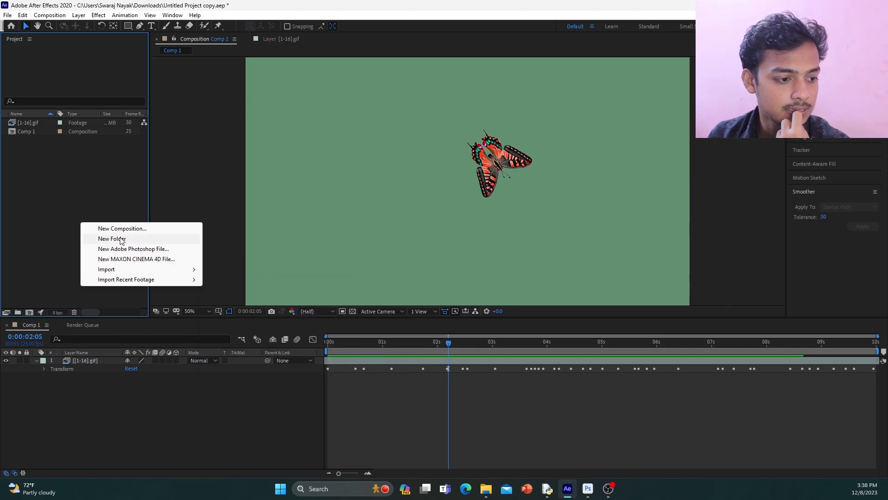
{"action": "left_click", "coordinate": [63, 232]}
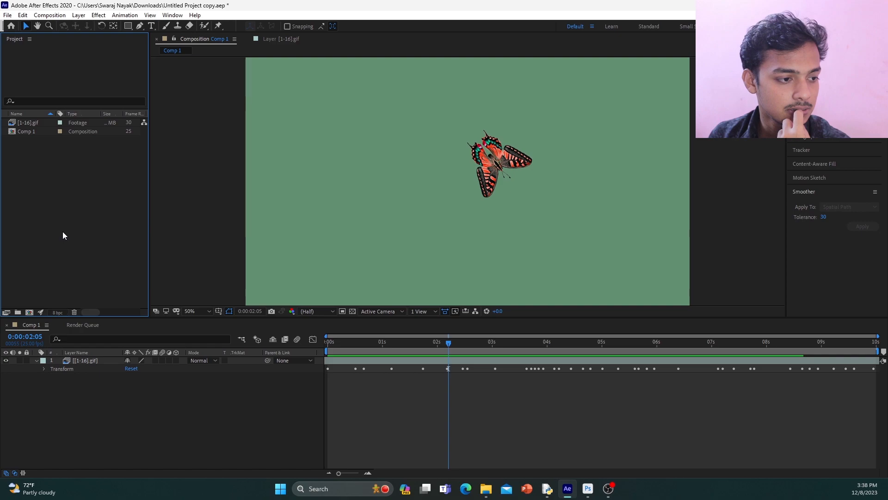
Step: Set the background color of Comp 1 to black (000000) in the Composition Settings
{"action": "right_click", "coordinate": [371, 189]}
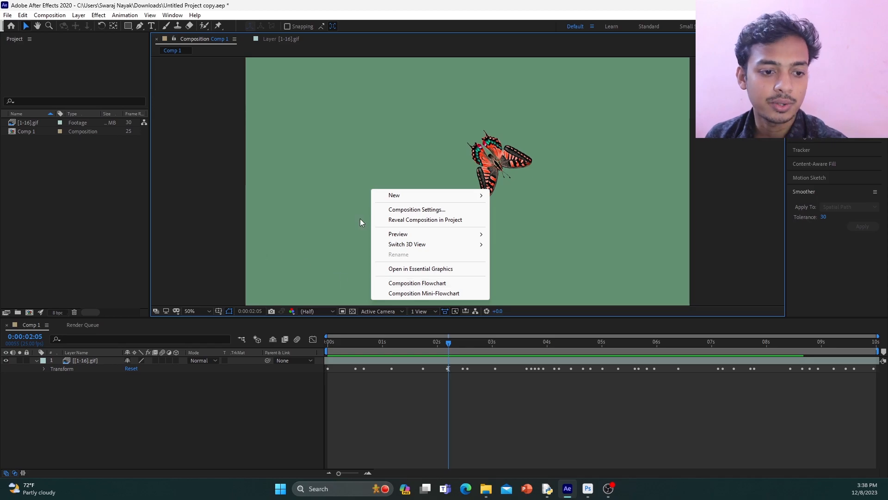
{"action": "left_click", "coordinate": [394, 211]}
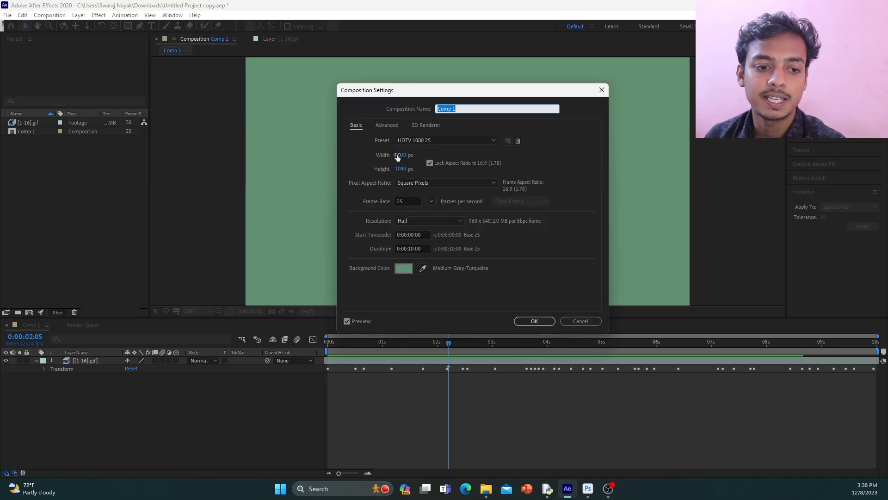
{"action": "left_click", "coordinate": [400, 268]}
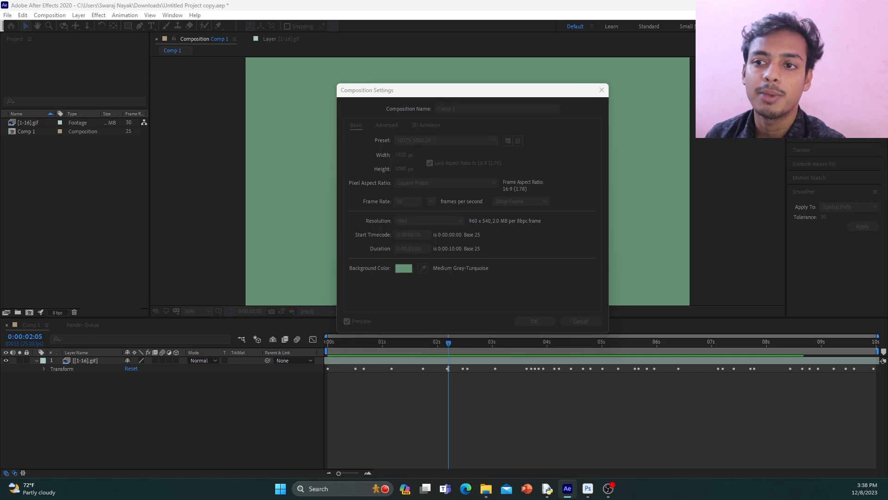
{"action": "left_click_drag", "start_coordinate": [594, 60], "coordinate": [570, 80]}
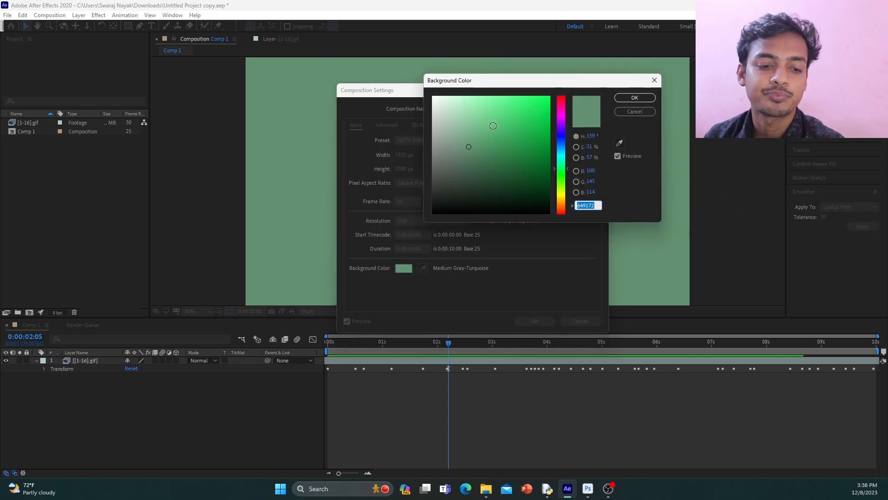
{"action": "left_click_drag", "start_coordinate": [458, 151], "coordinate": [424, 228]}
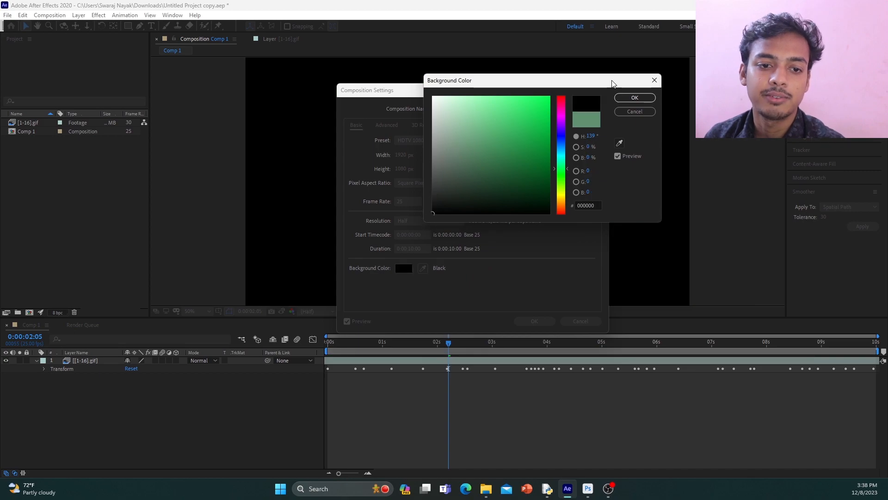
{"action": "left_click", "coordinate": [634, 98]}
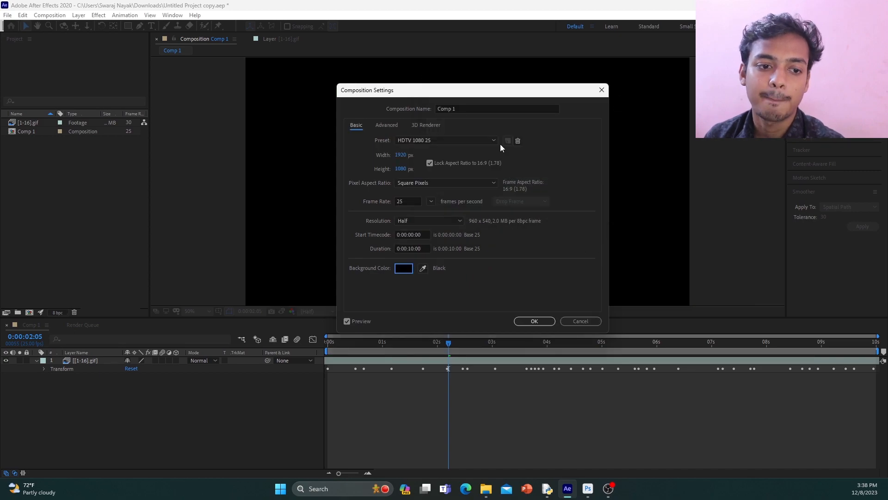
{"action": "left_click", "coordinate": [547, 324]}
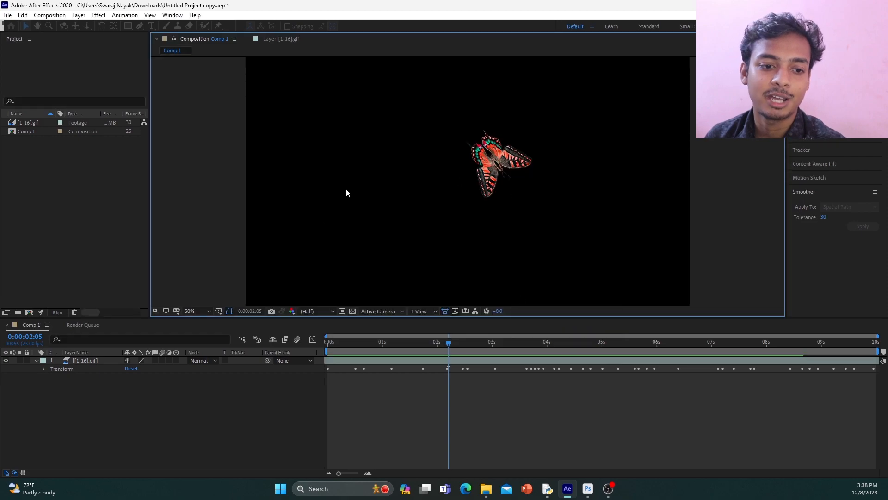
Step: Scrub through the butterfly's flight as far as 0:00:08:19, return to 0:00:01:17 and preview it from there
{"action": "left_click_drag", "start_coordinate": [451, 341], "coordinate": [607, 365]}
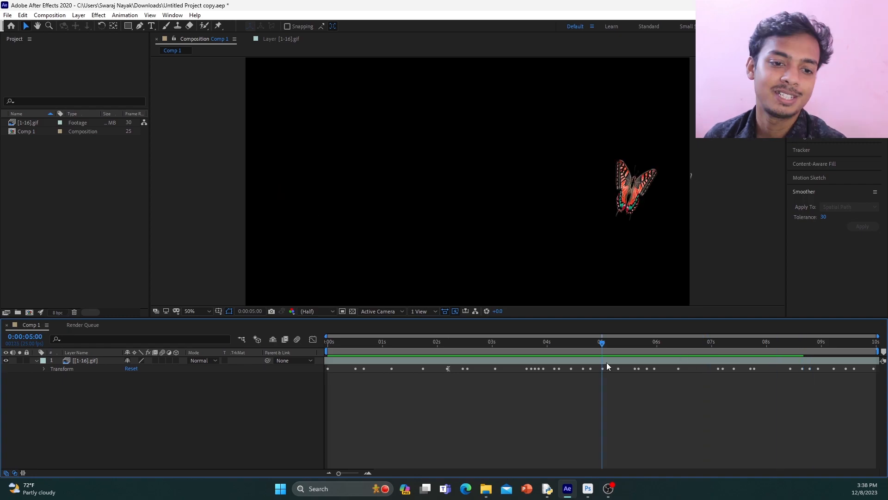
{"action": "left_click_drag", "start_coordinate": [607, 366], "coordinate": [576, 384]}
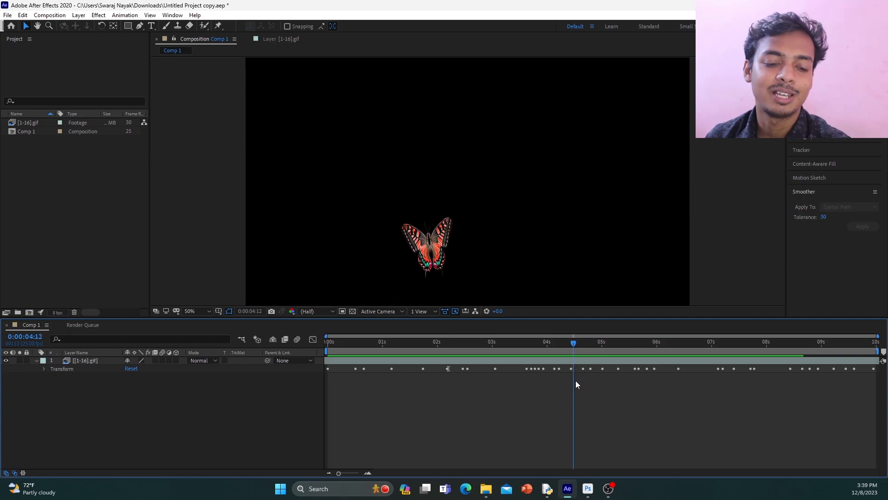
{"action": "left_click_drag", "start_coordinate": [577, 384], "coordinate": [814, 401]}
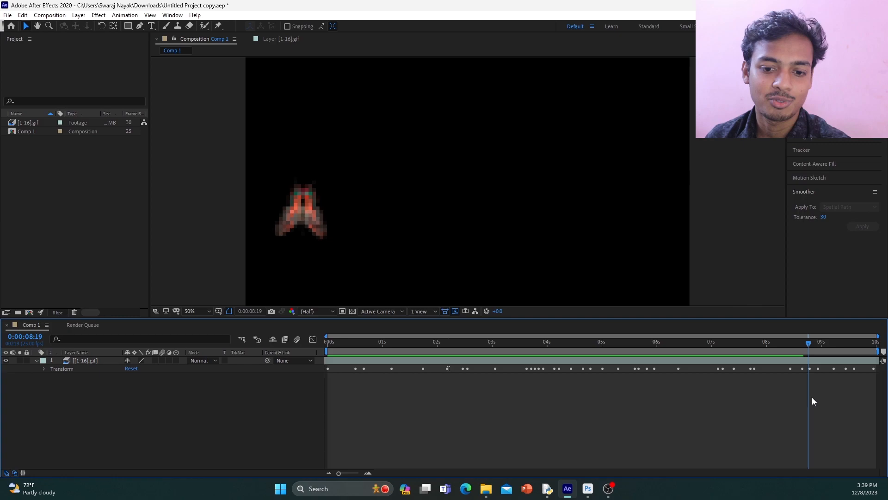
{"action": "left_click_drag", "start_coordinate": [813, 398], "coordinate": [424, 371]}
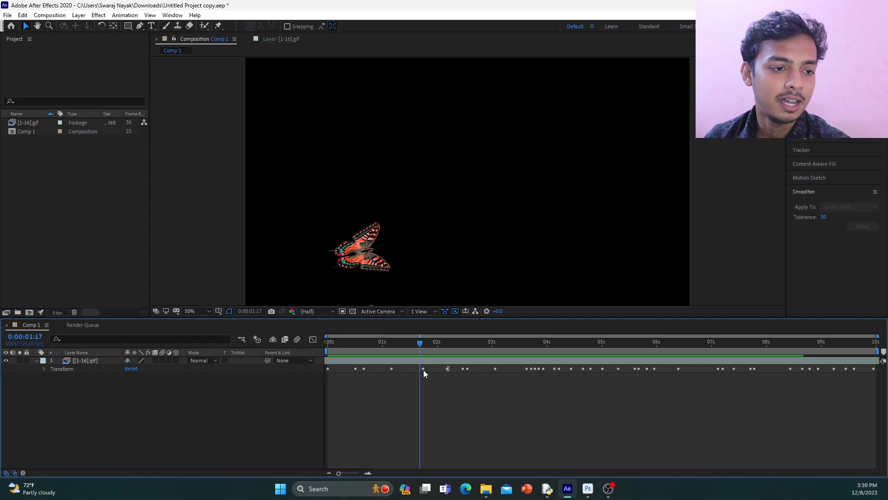
{"action": "key", "text": "space"}
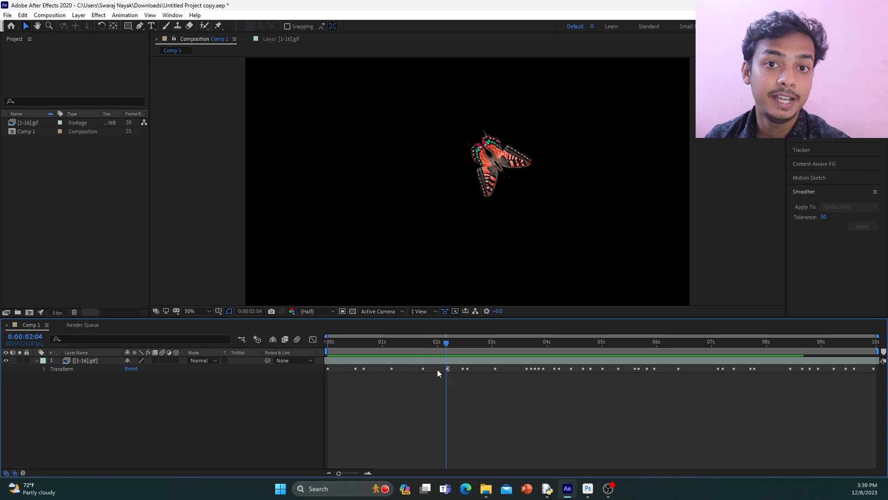
Step: Add Comp 1 to the Adobe Media Encoder queue and switch to Media Encoder
{"action": "left_click", "coordinate": [48, 15]}
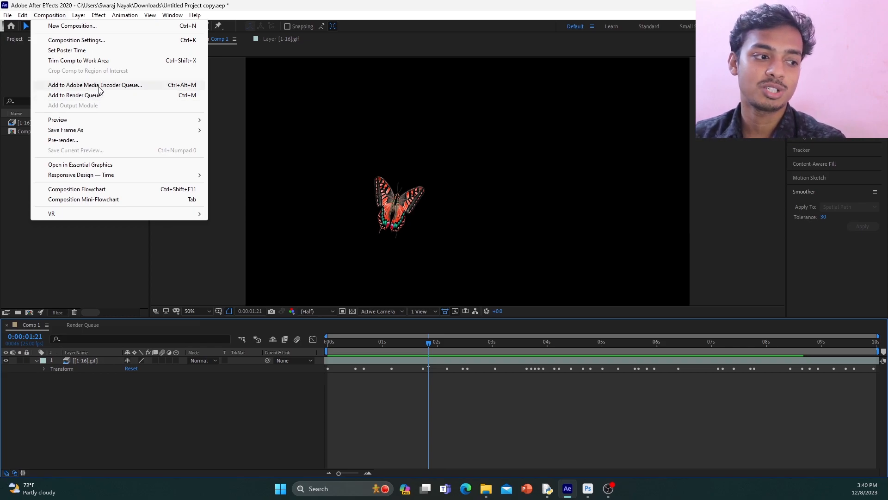
{"action": "left_click", "coordinate": [124, 87]}
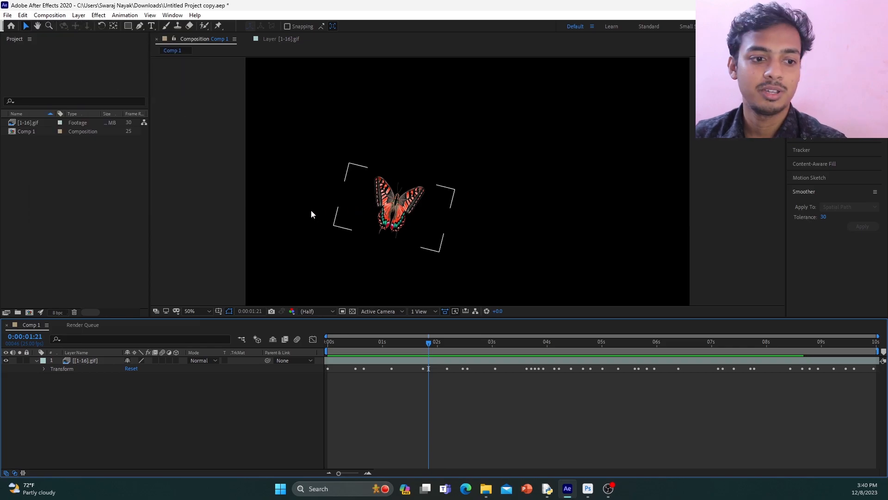
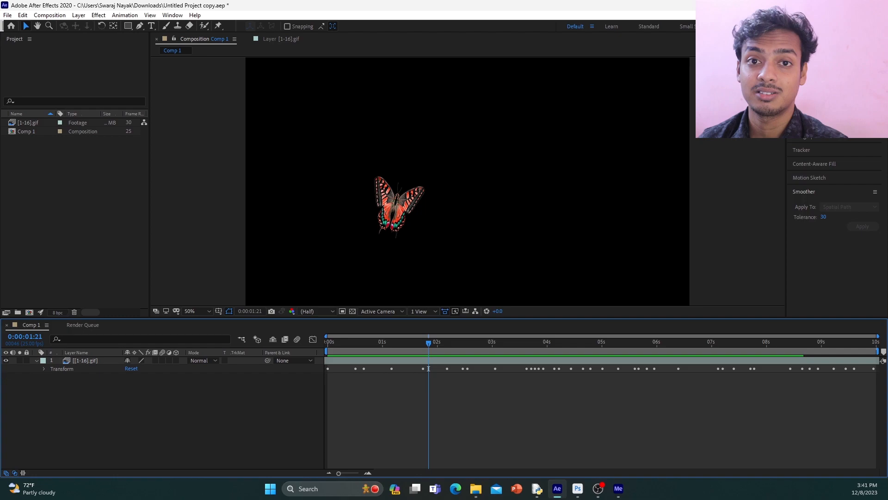
{"action": "key", "text": "alt+Tab"}
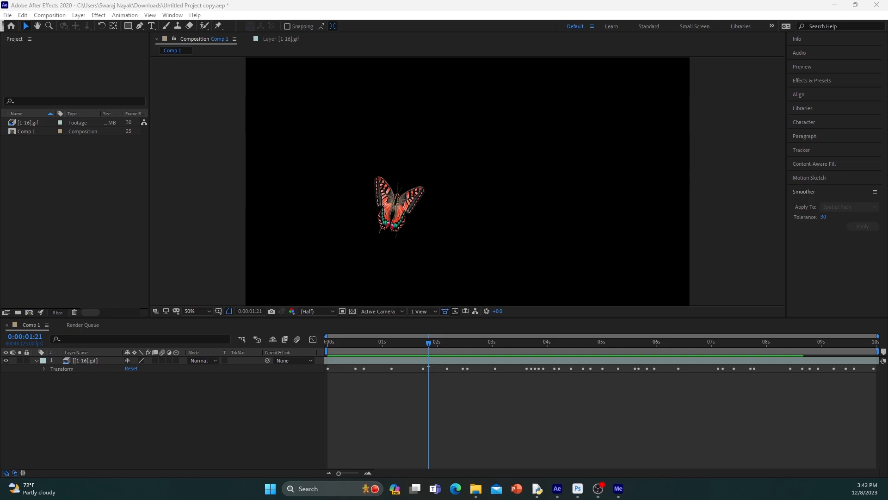
{"action": "left_click", "coordinate": [618, 489]}
{"action": "left_click_drag", "start_coordinate": [773, 71], "coordinate": [285, 5]}
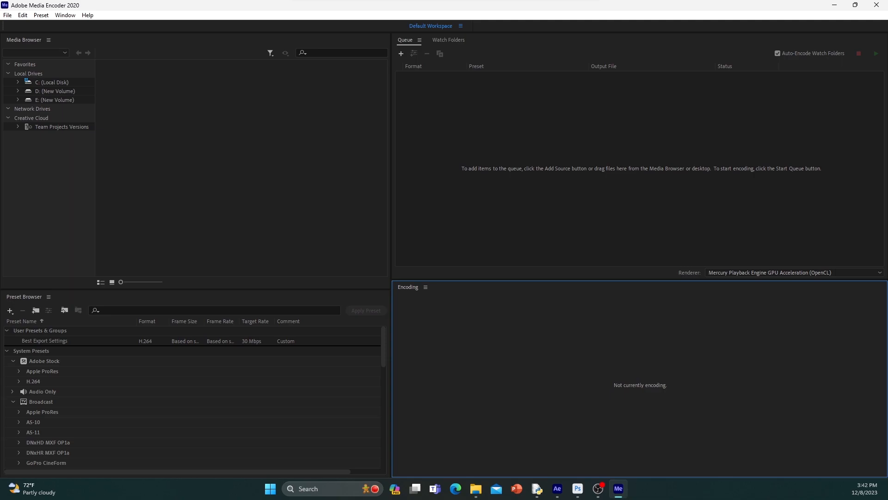
Step: Check the Media Encoder queue, return to After Effects and scrub the flight forward to 0:00:08:00
{"action": "key", "text": "alt+Tab"}
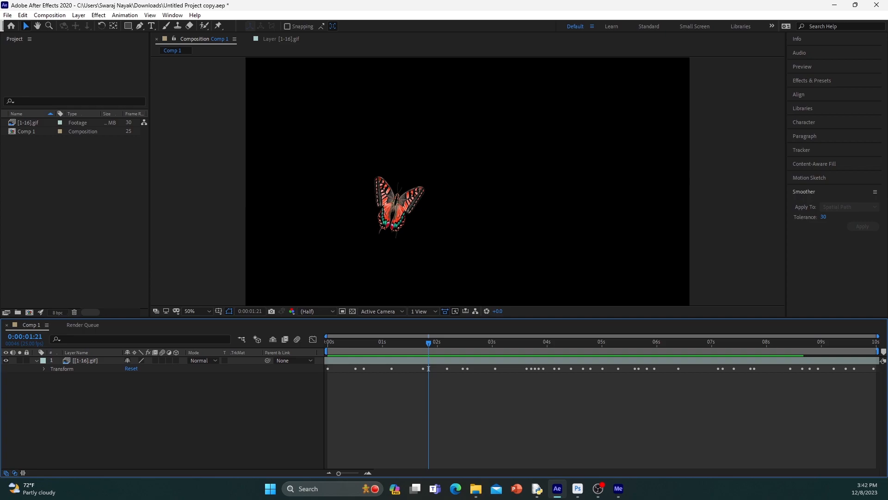
{"action": "key", "text": "alt+Tab"}
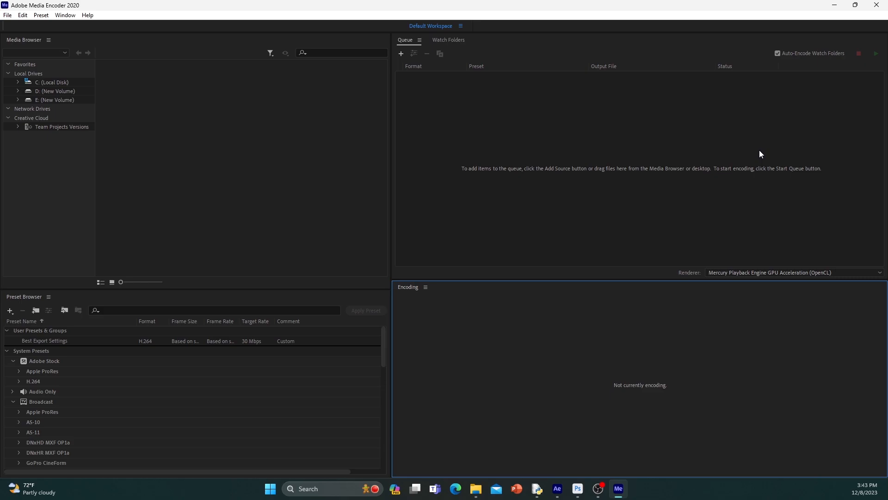
{"action": "left_click", "coordinate": [615, 200]}
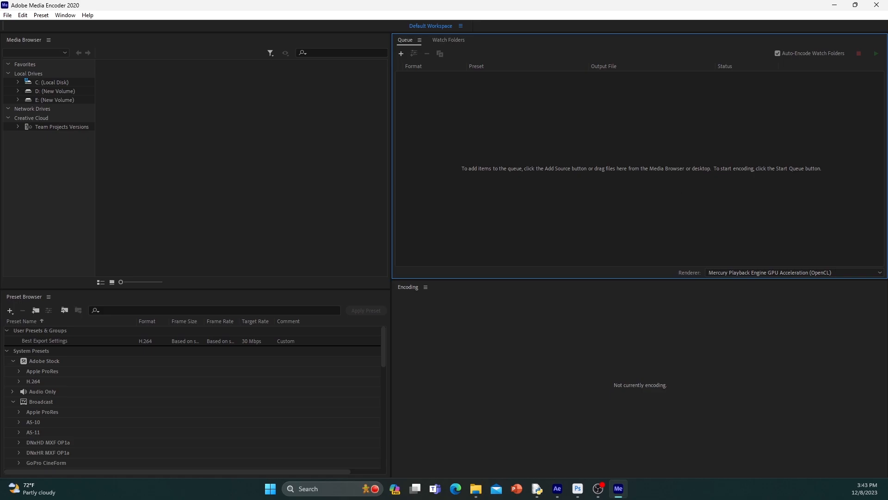
{"action": "key", "text": "alt+Tab"}
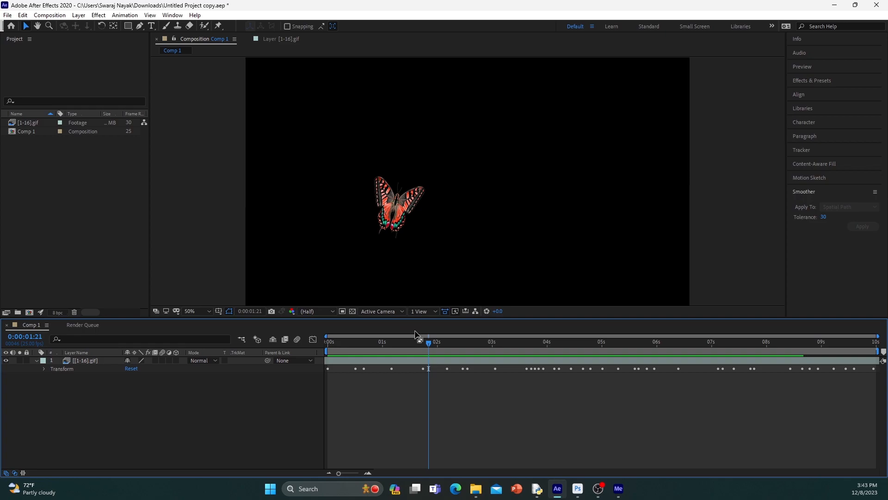
{"action": "left_click_drag", "start_coordinate": [428, 343], "coordinate": [649, 345]}
{"action": "left_click_drag", "start_coordinate": [607, 343], "coordinate": [767, 325]}
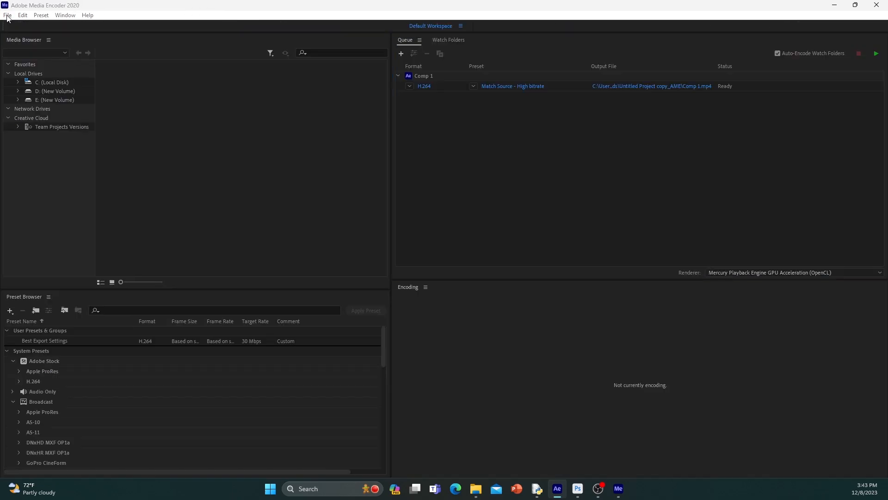
Step: Start encoding the queued Comp 1 in Media Encoder as H.264 with the Match Source - High bitrate preset
{"action": "left_click", "coordinate": [7, 15]}
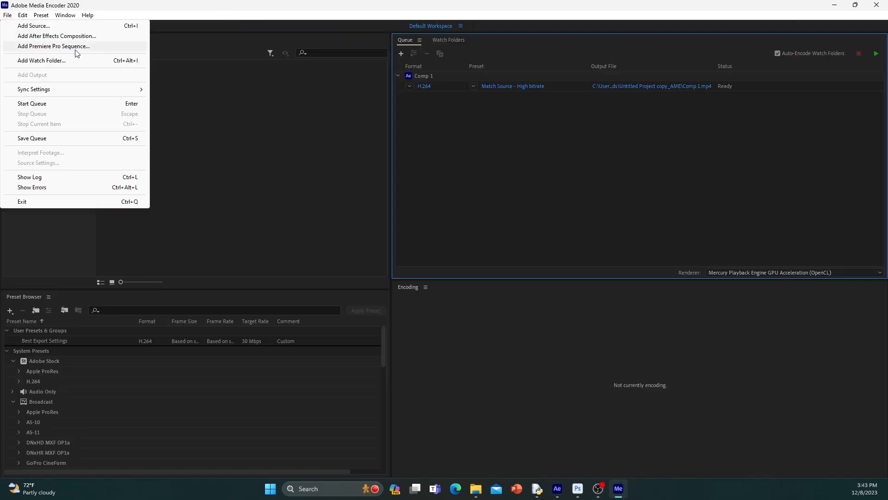
{"action": "left_click", "coordinate": [326, 157]}
{"action": "left_click", "coordinate": [519, 163]}
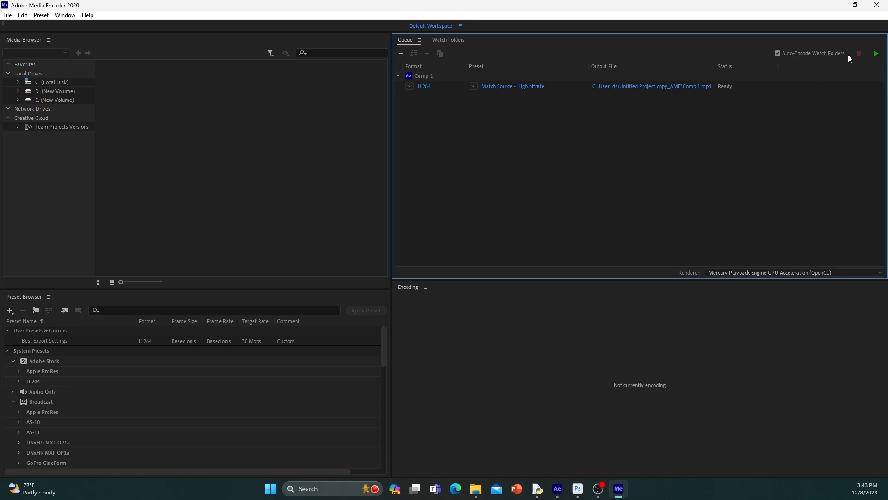
{"action": "left_click", "coordinate": [875, 55]}
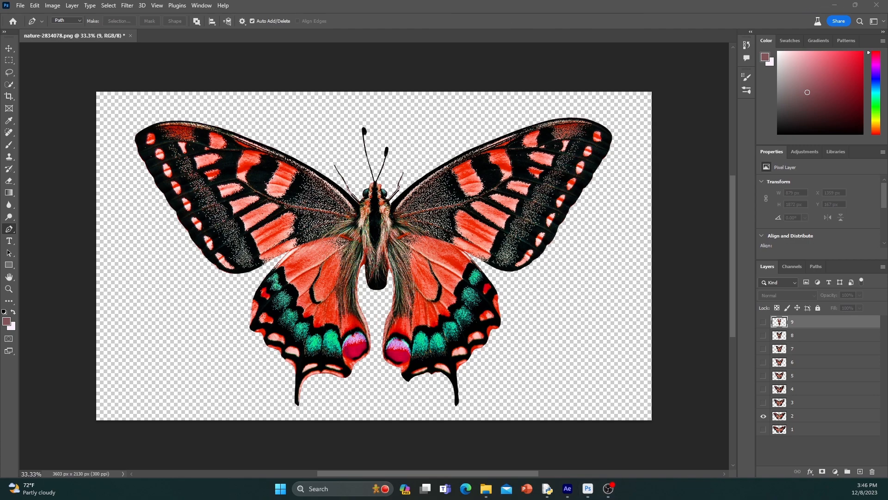
Step: Open the short folder in File Explorer and play the rendered video mdComp 1.mp4
{"action": "key", "text": "alt+Tab"}
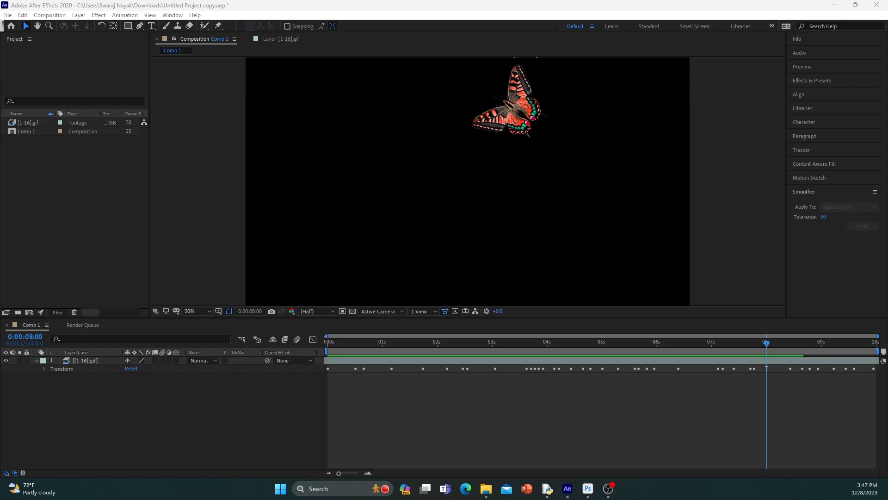
{"action": "key", "text": "super+e"}
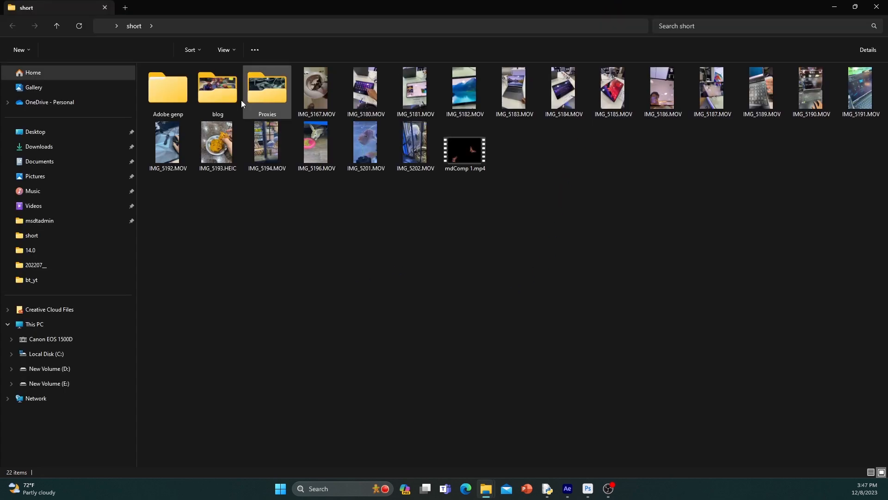
{"action": "left_click", "coordinate": [464, 155]}
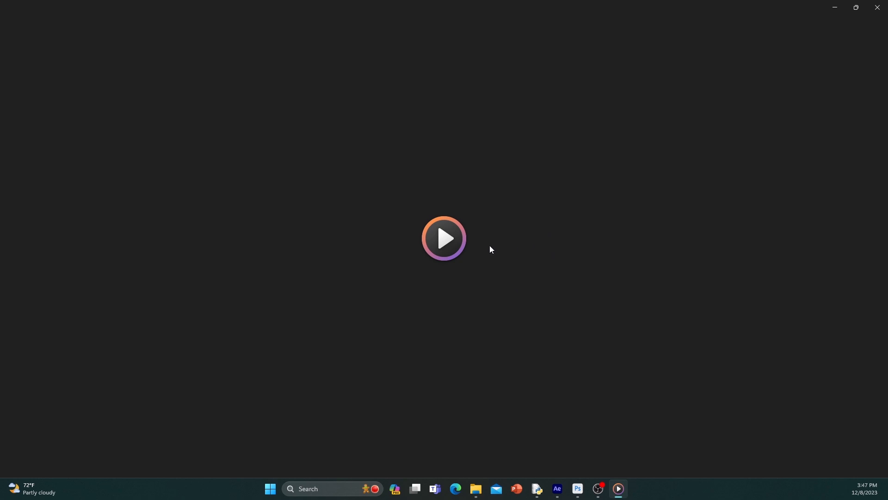
{"action": "left_click", "coordinate": [440, 238]}
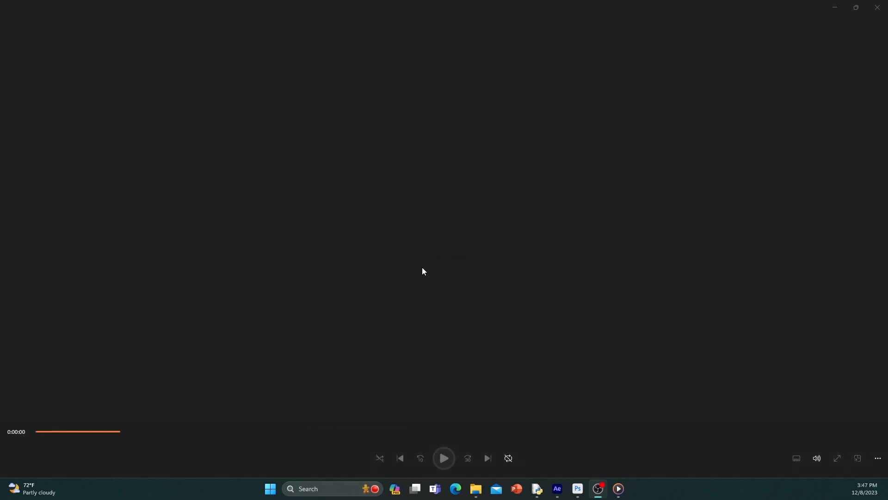